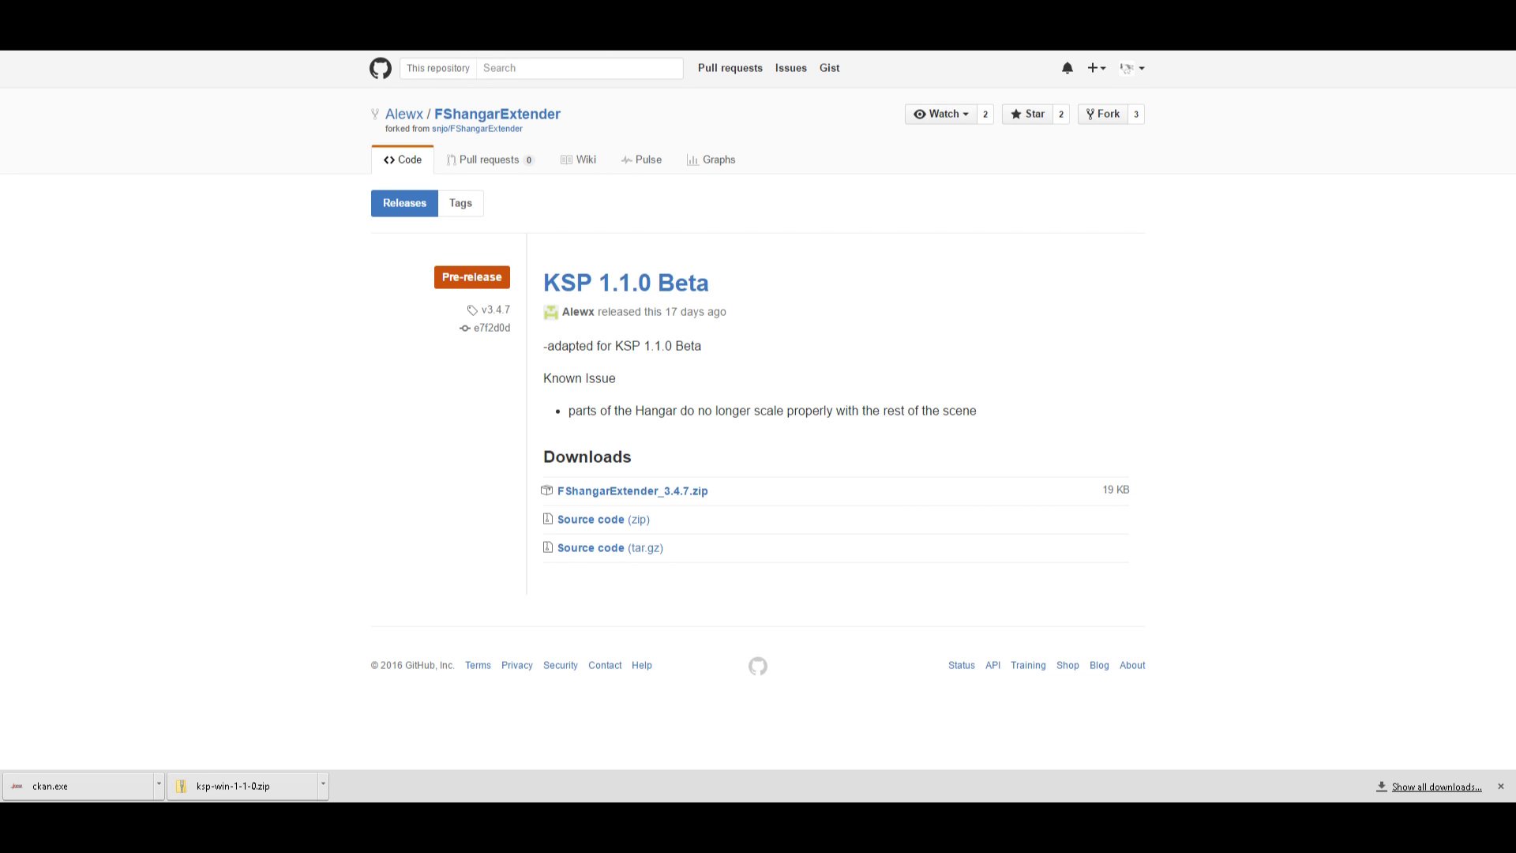
Open the downloaded ksp-win-1-1-0.zip archive and go into its KSP_win folder
{"action": "left_click", "coordinate": [253, 791]}
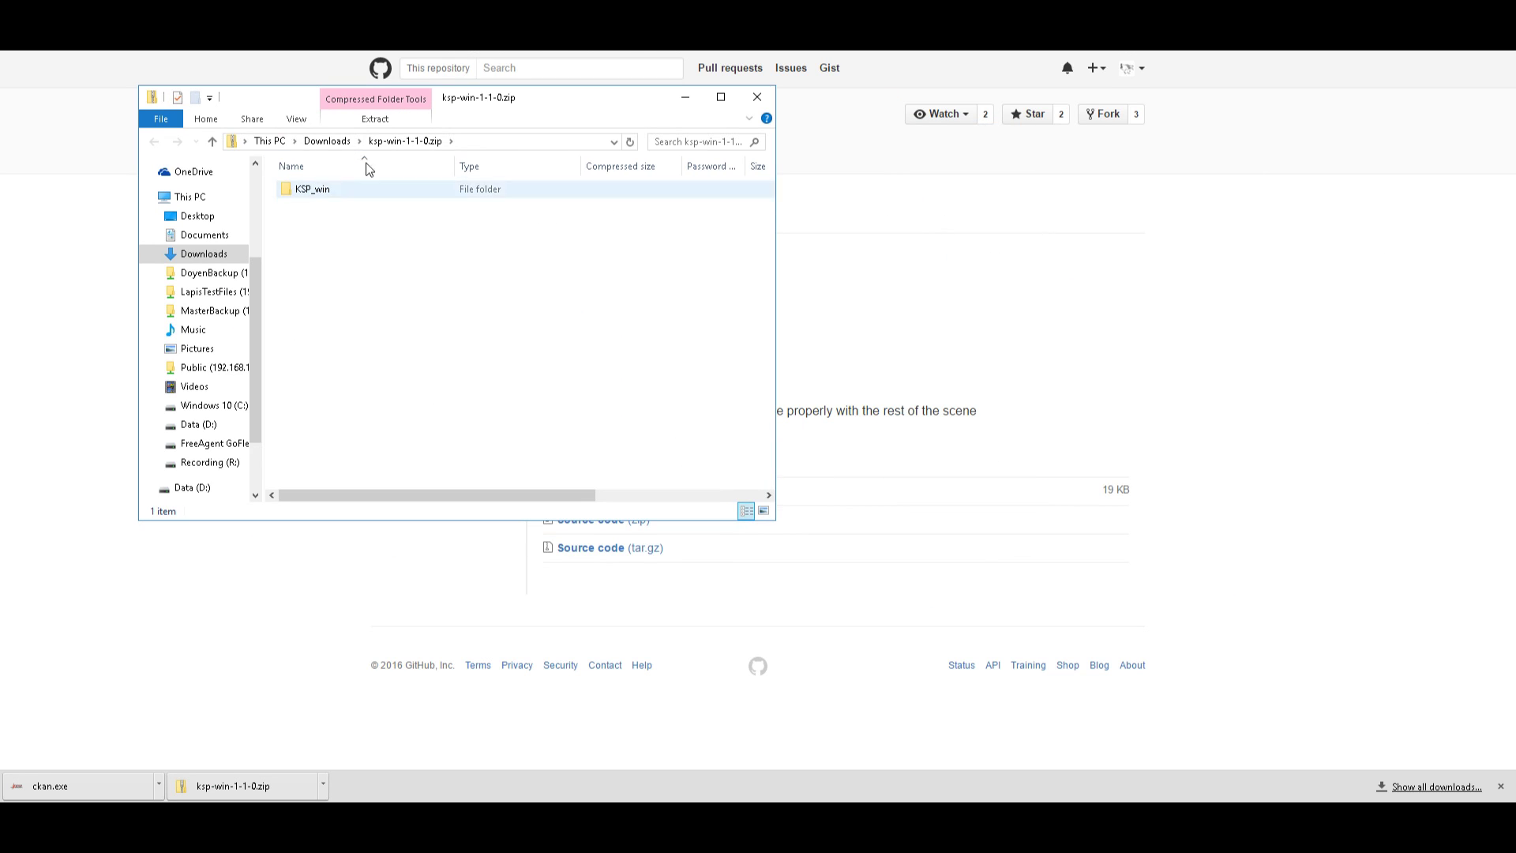
{"action": "left_click_drag", "start_coordinate": [453, 102], "coordinate": [718, 223]}
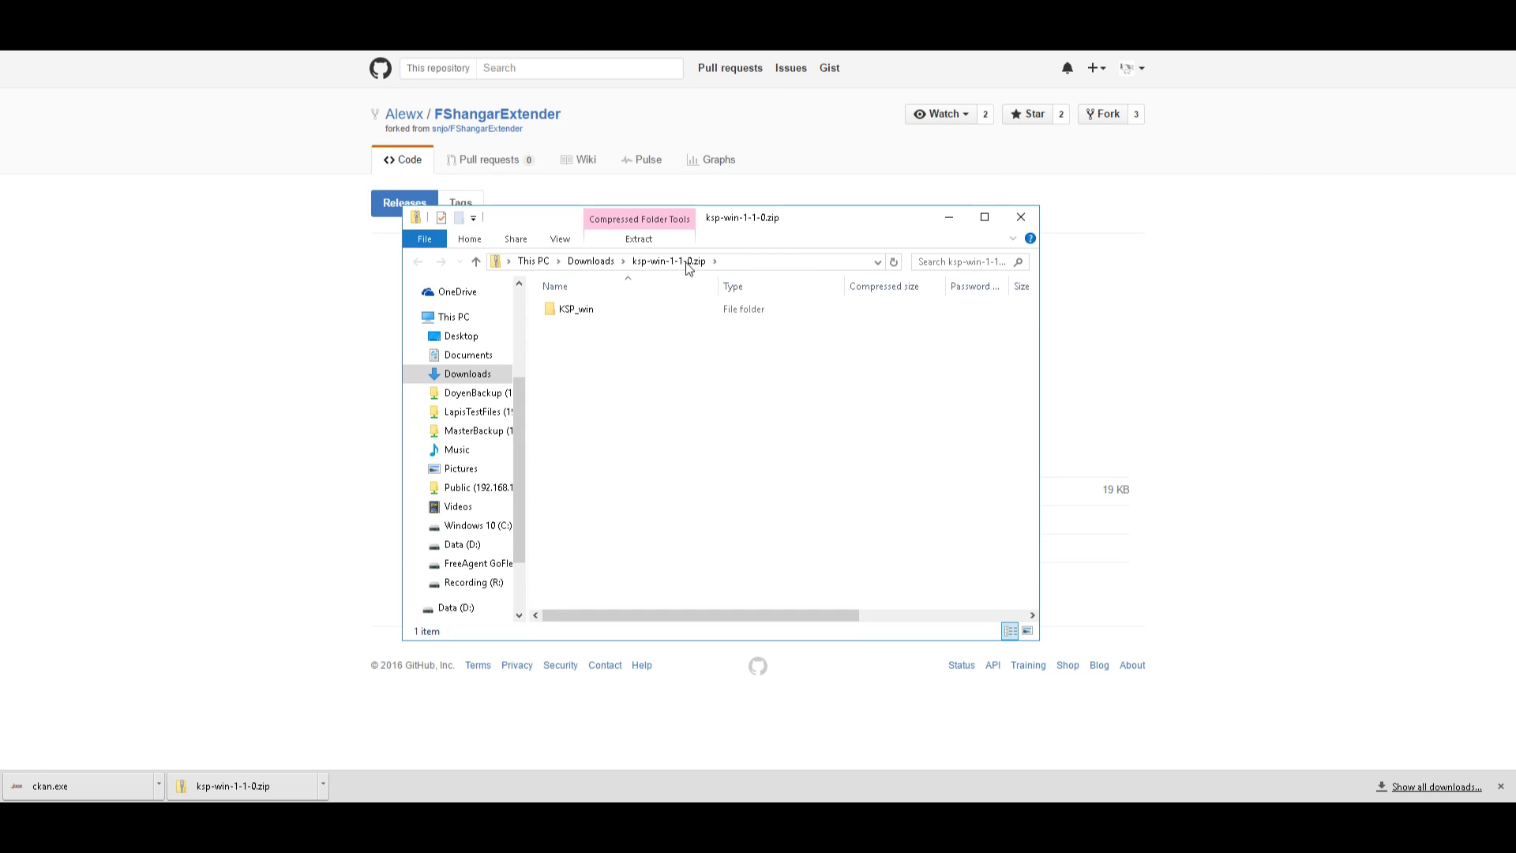
{"action": "double_click", "coordinate": [617, 311]}
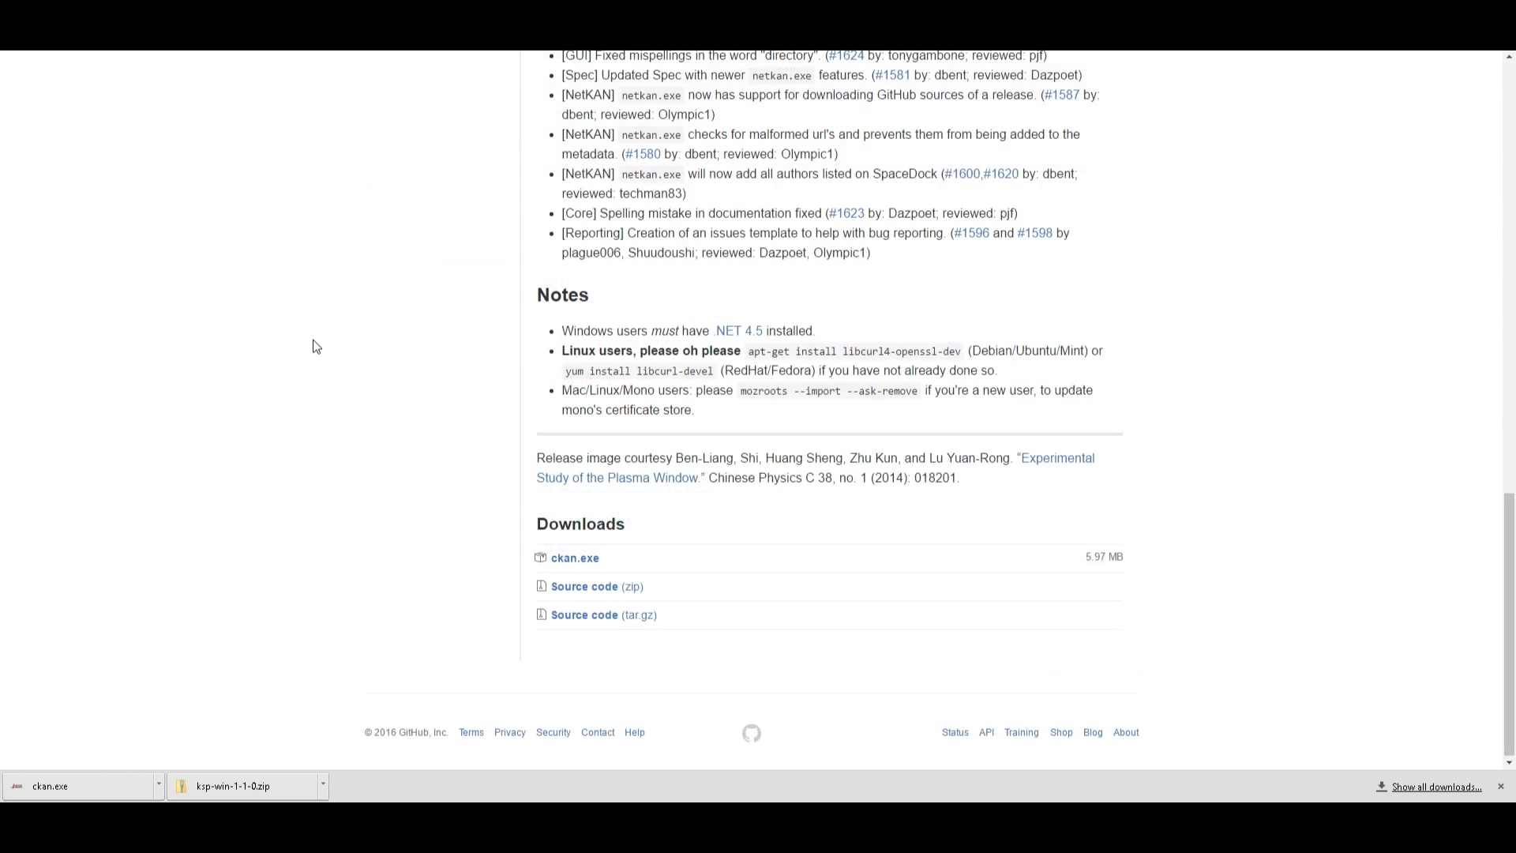
Examine the CKAN Plasma Window release page, then the repository's full list of releases and their change notes
{"action": "scroll", "coordinate": [312, 345], "scroll_direction": "up", "scroll_amount": 14}
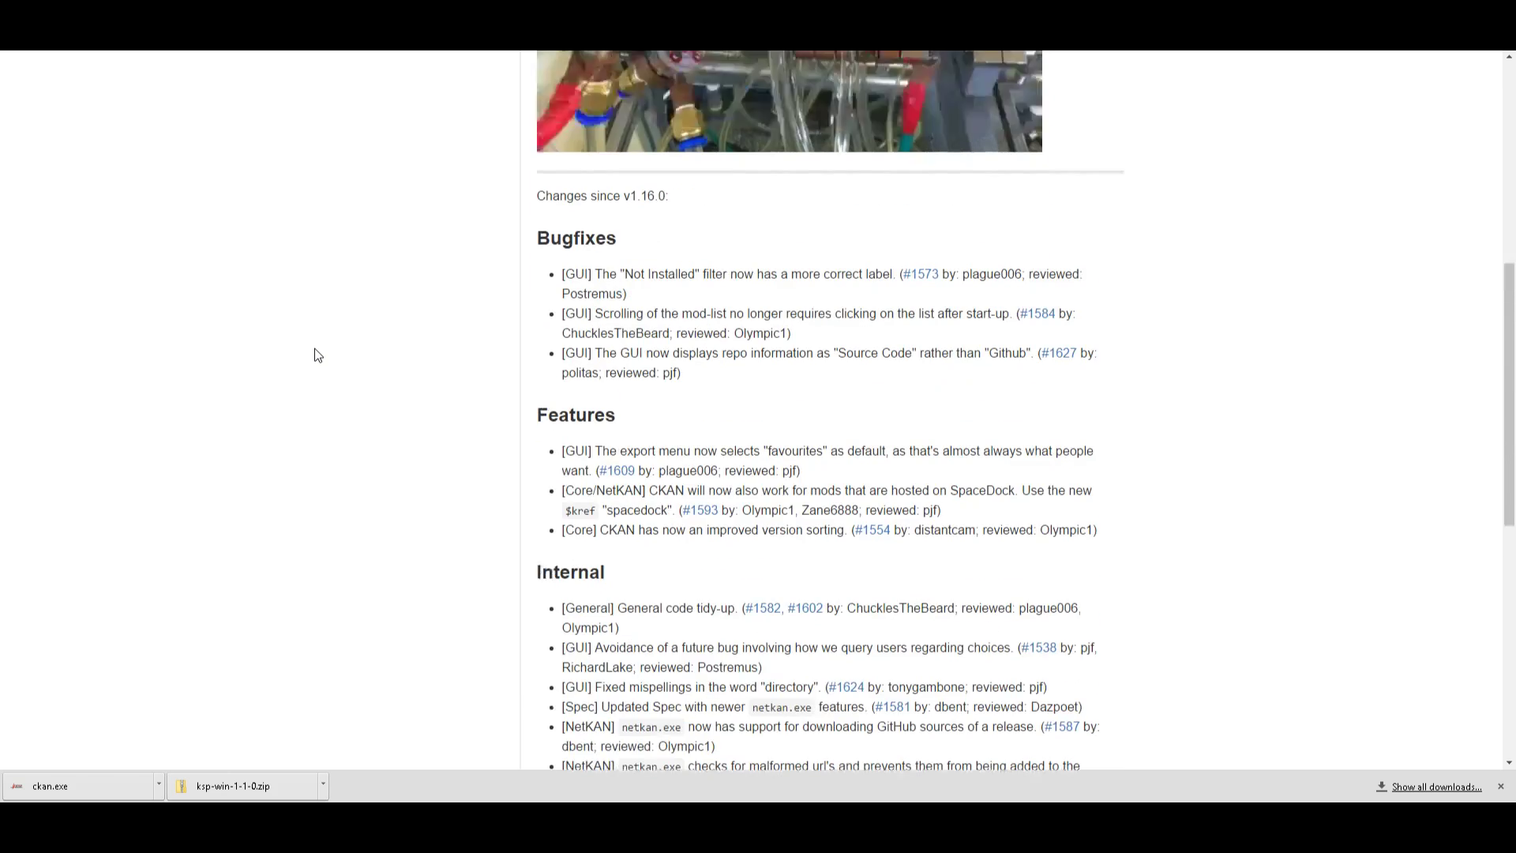
{"action": "scroll", "coordinate": [314, 348], "scroll_direction": "up", "scroll_amount": 1}
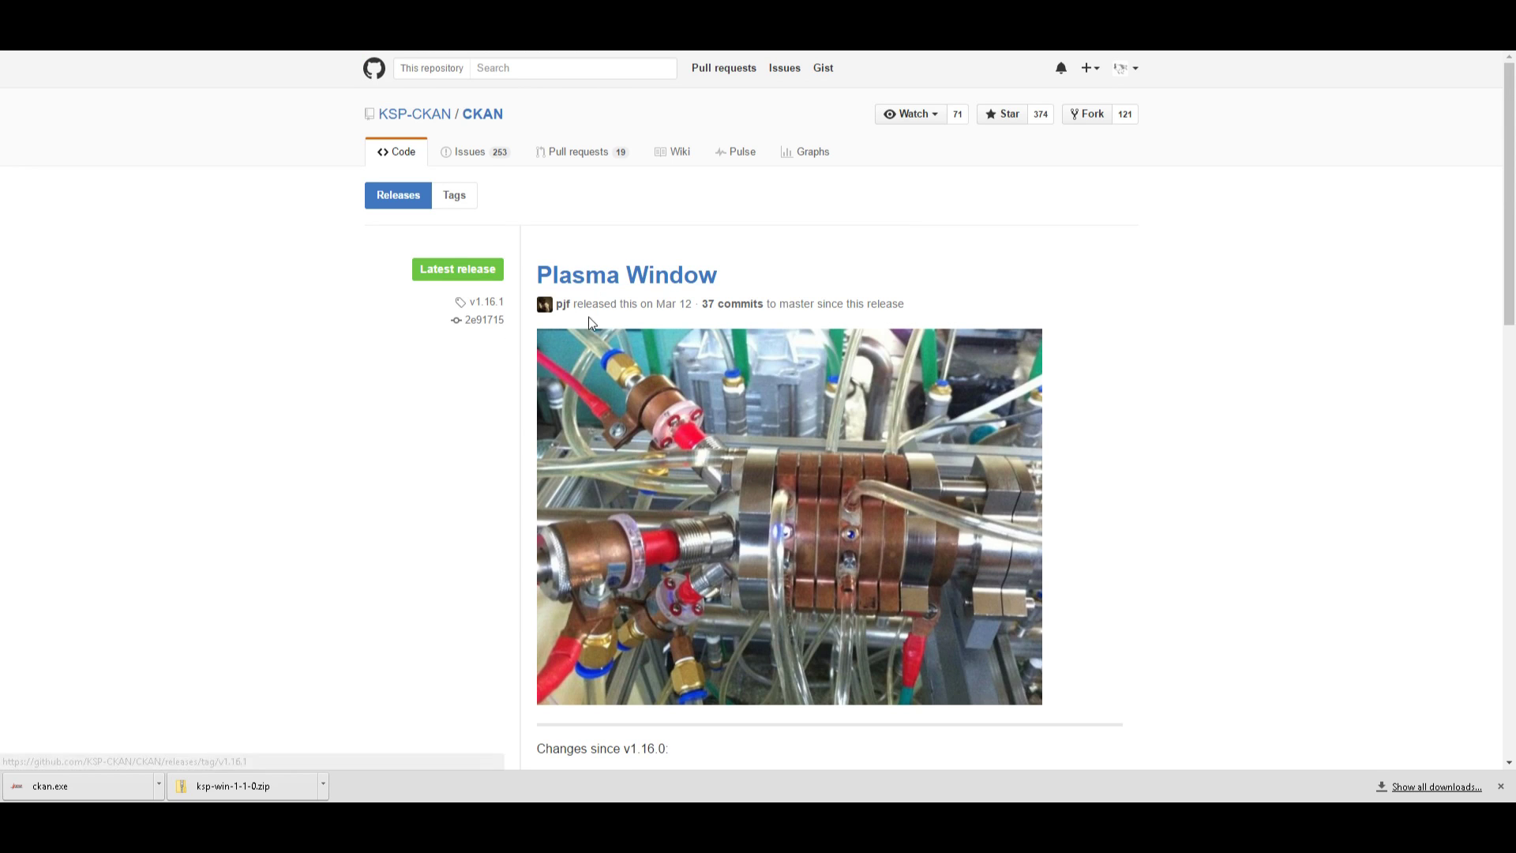
{"action": "scroll", "coordinate": [636, 376], "scroll_direction": "down", "scroll_amount": 1}
{"action": "scroll", "coordinate": [534, 286], "scroll_direction": "up", "scroll_amount": 1}
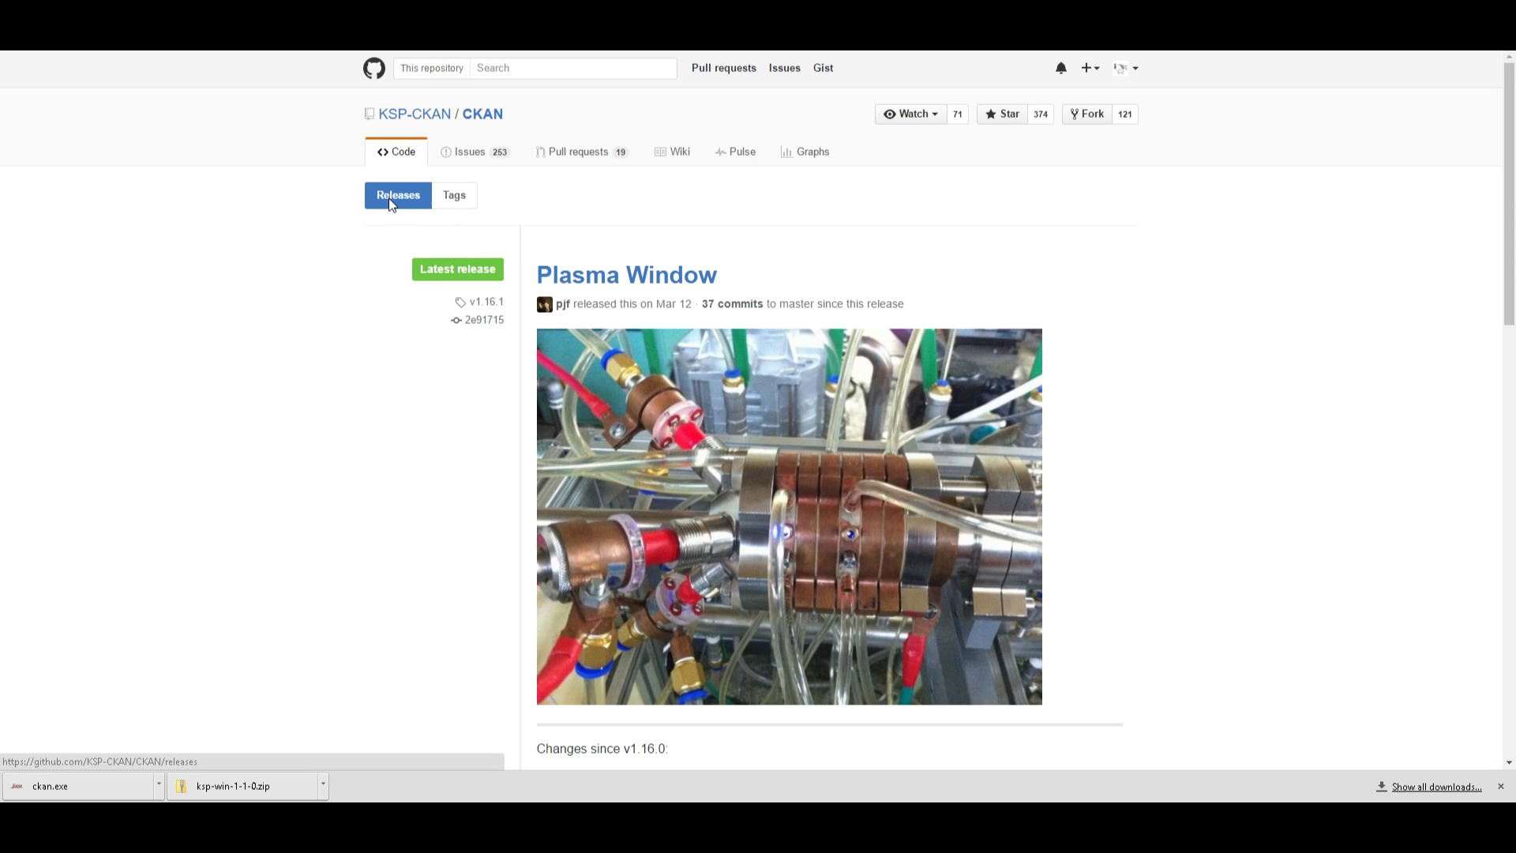
{"action": "left_click", "coordinate": [390, 199]}
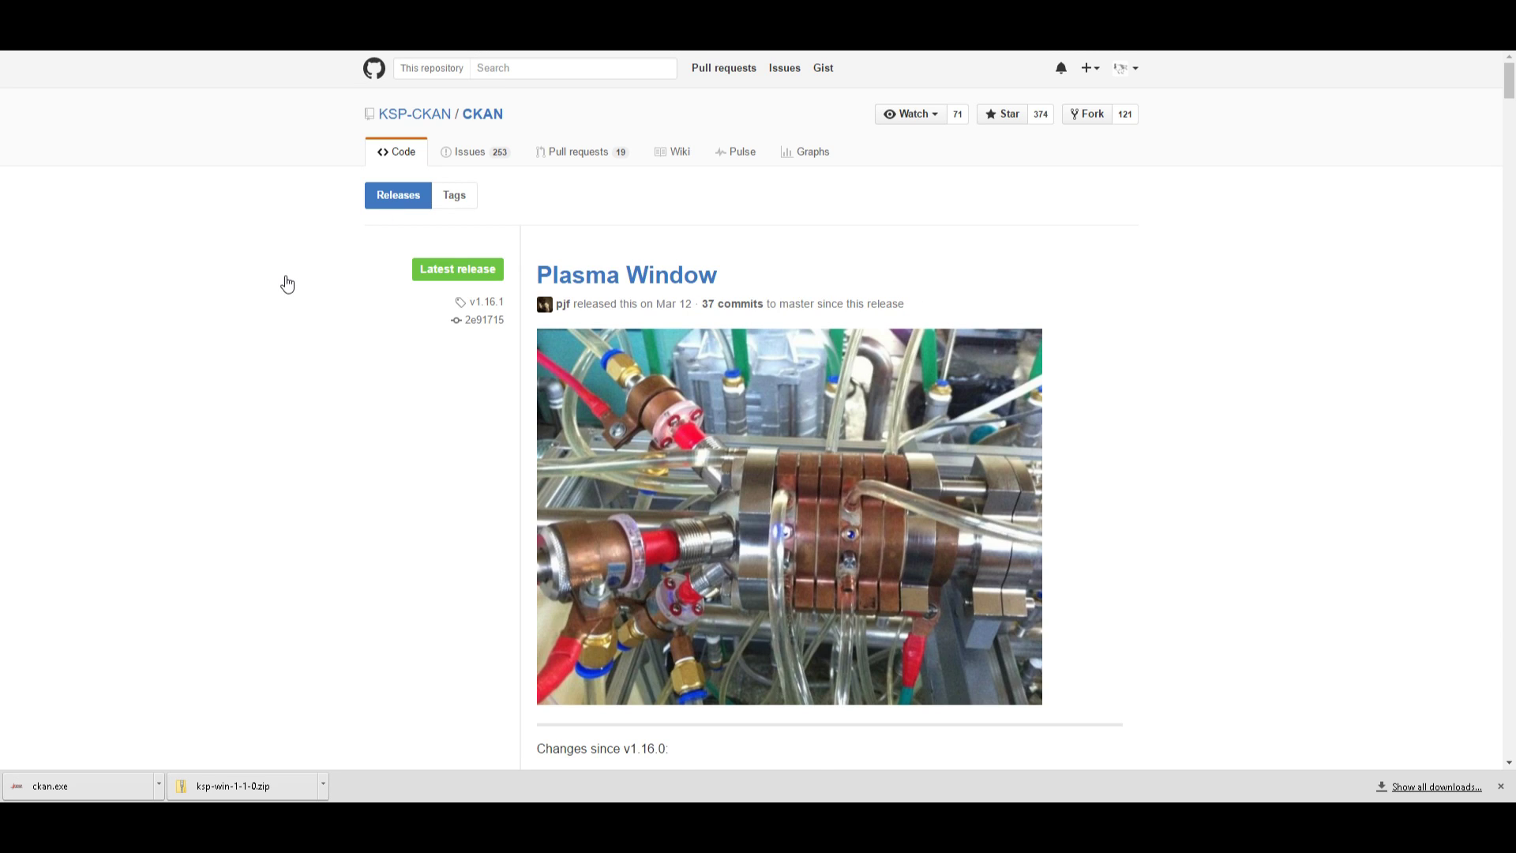
{"action": "scroll", "coordinate": [287, 282], "scroll_direction": "down", "scroll_amount": 20}
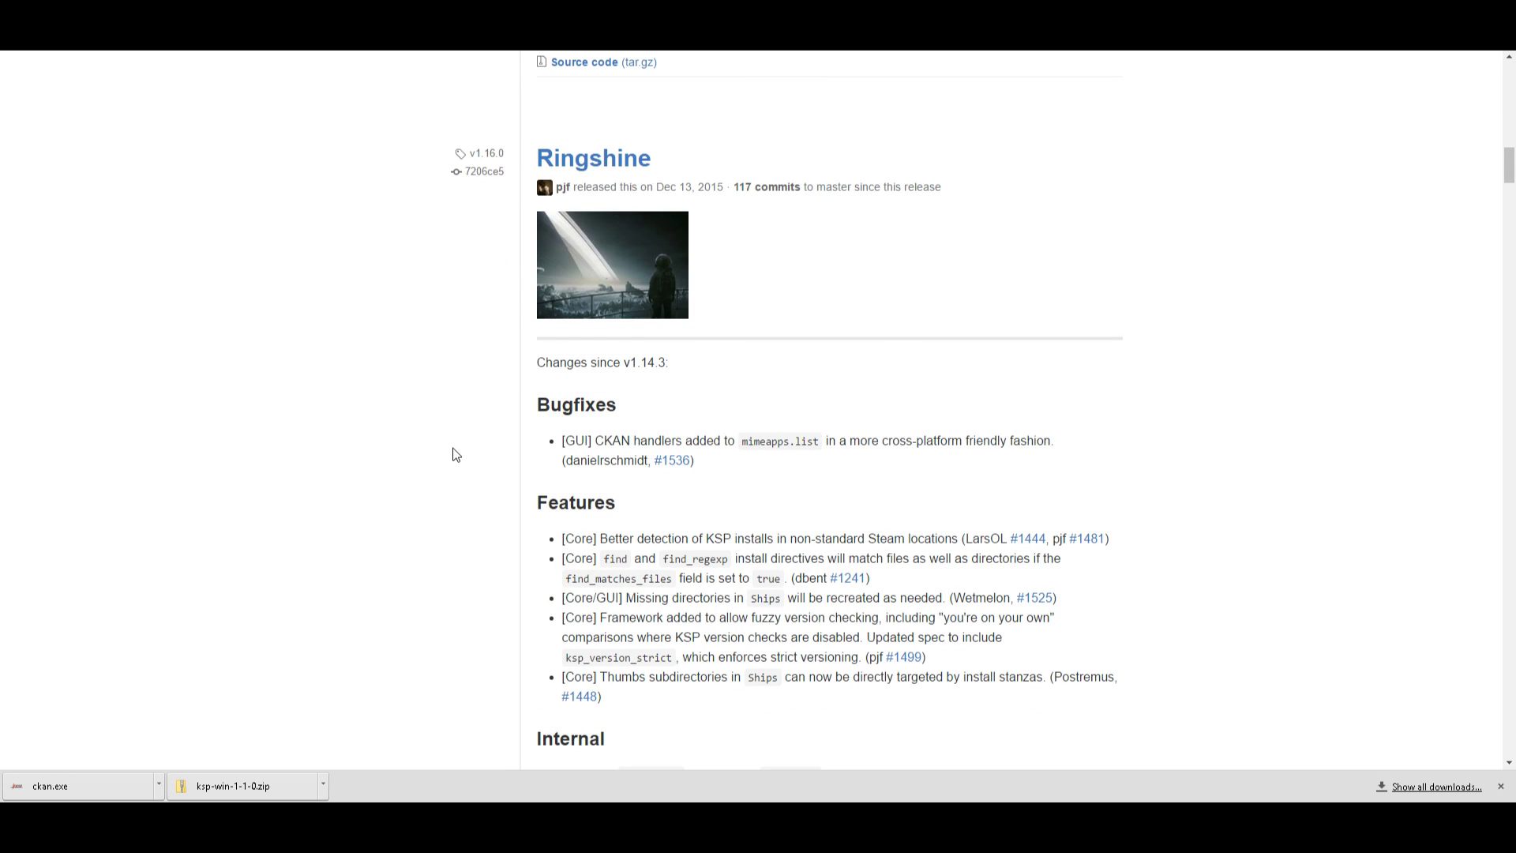
{"action": "scroll", "coordinate": [456, 455], "scroll_direction": "down", "scroll_amount": 3}
{"action": "scroll", "coordinate": [460, 606], "scroll_direction": "down", "scroll_amount": 11}
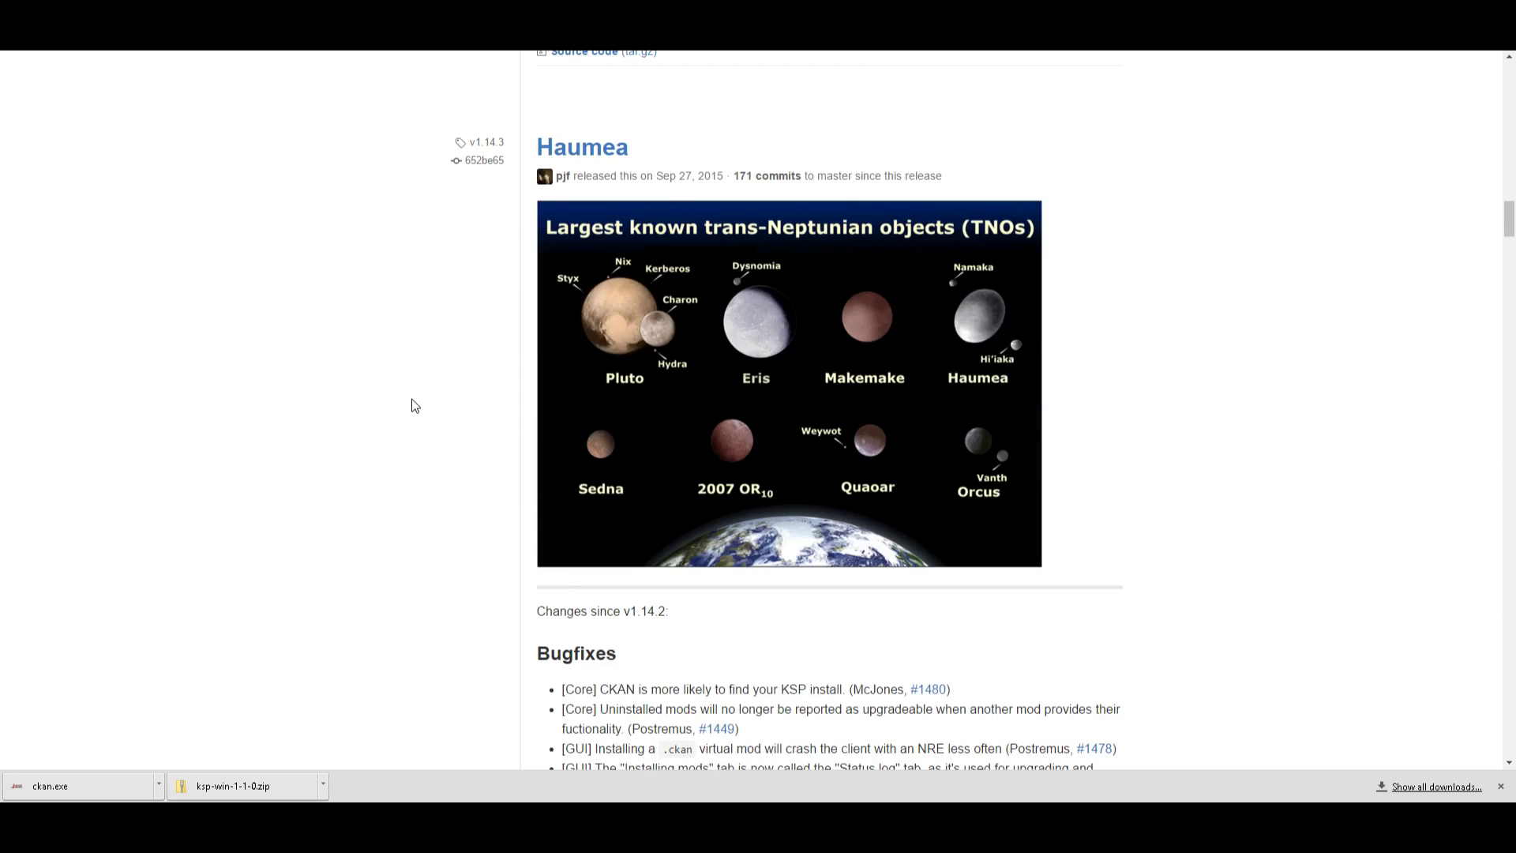
{"action": "scroll", "coordinate": [415, 405], "scroll_direction": "down", "scroll_amount": 17}
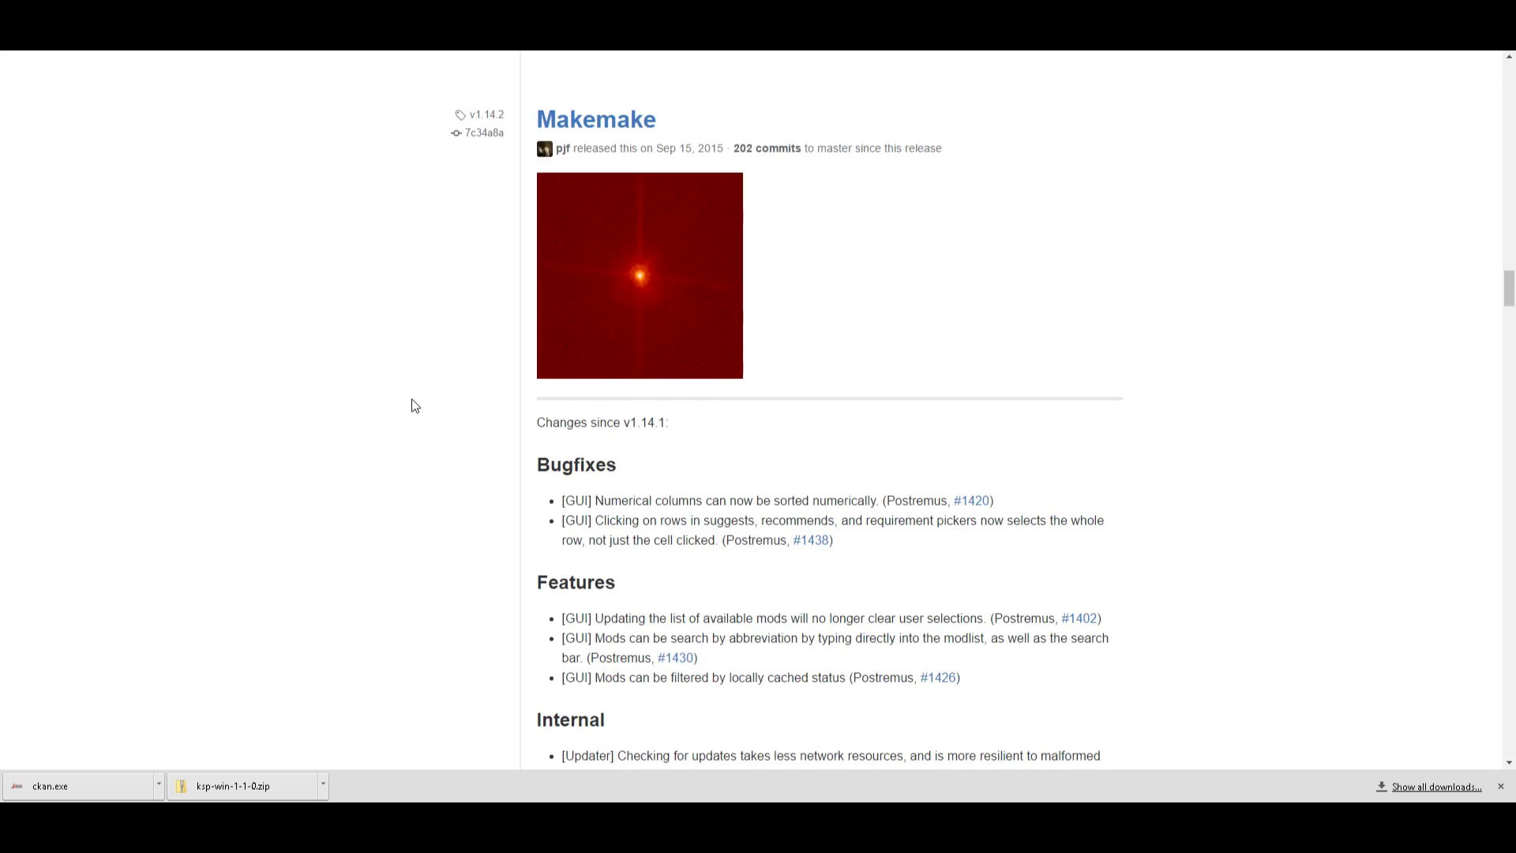
{"action": "scroll", "coordinate": [414, 405], "scroll_direction": "down", "scroll_amount": 10}
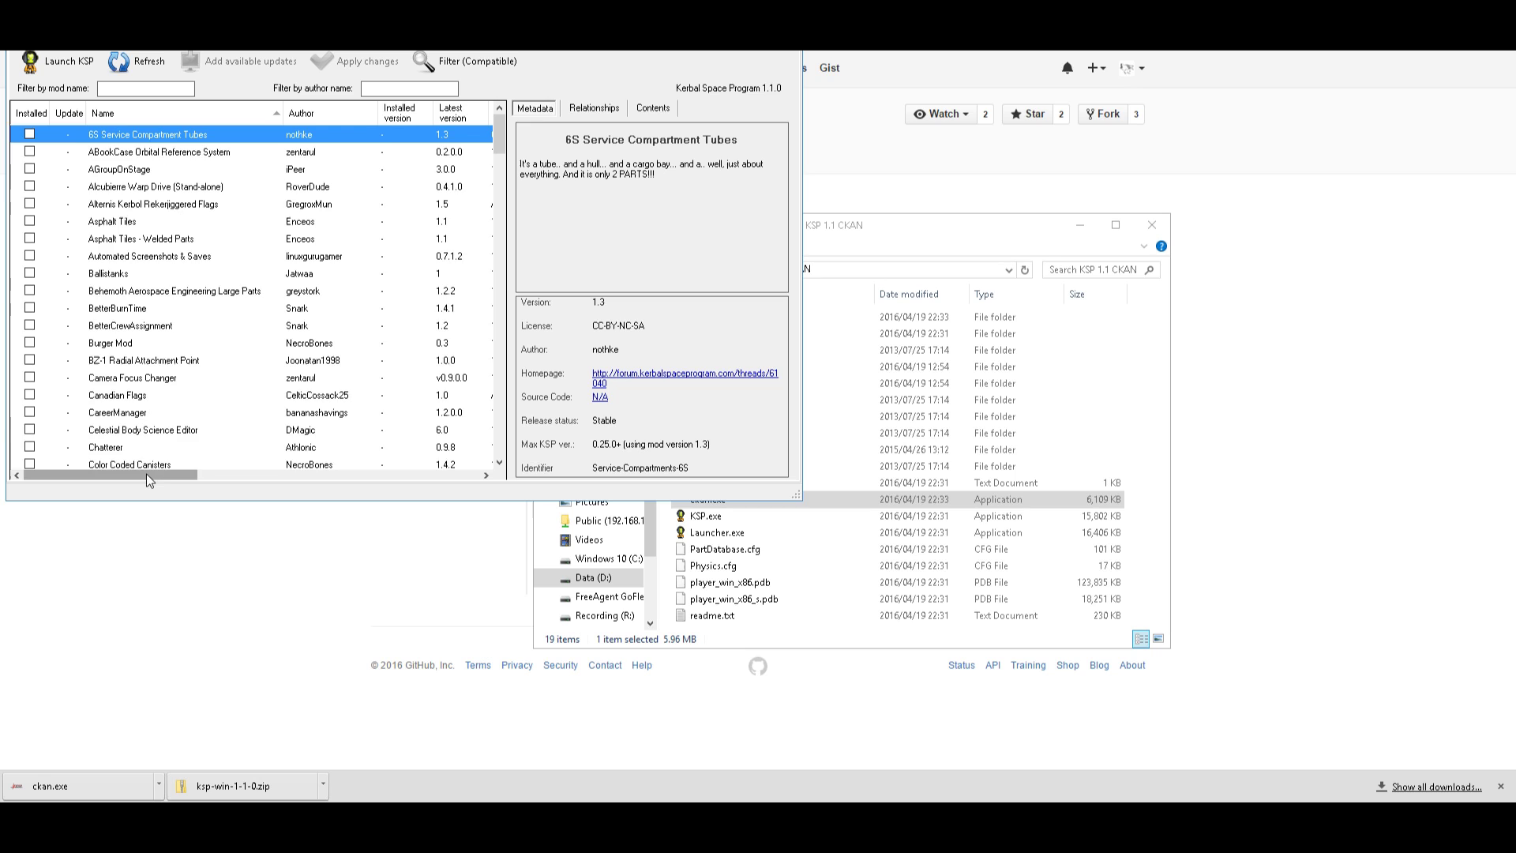
Check the Max KSP version column and metadata of Ballistanks, Camera Focus Changer, Contares Common and Contract Pack: Field Research in CKAN
{"action": "left_click_drag", "start_coordinate": [148, 476], "coordinate": [257, 476]}
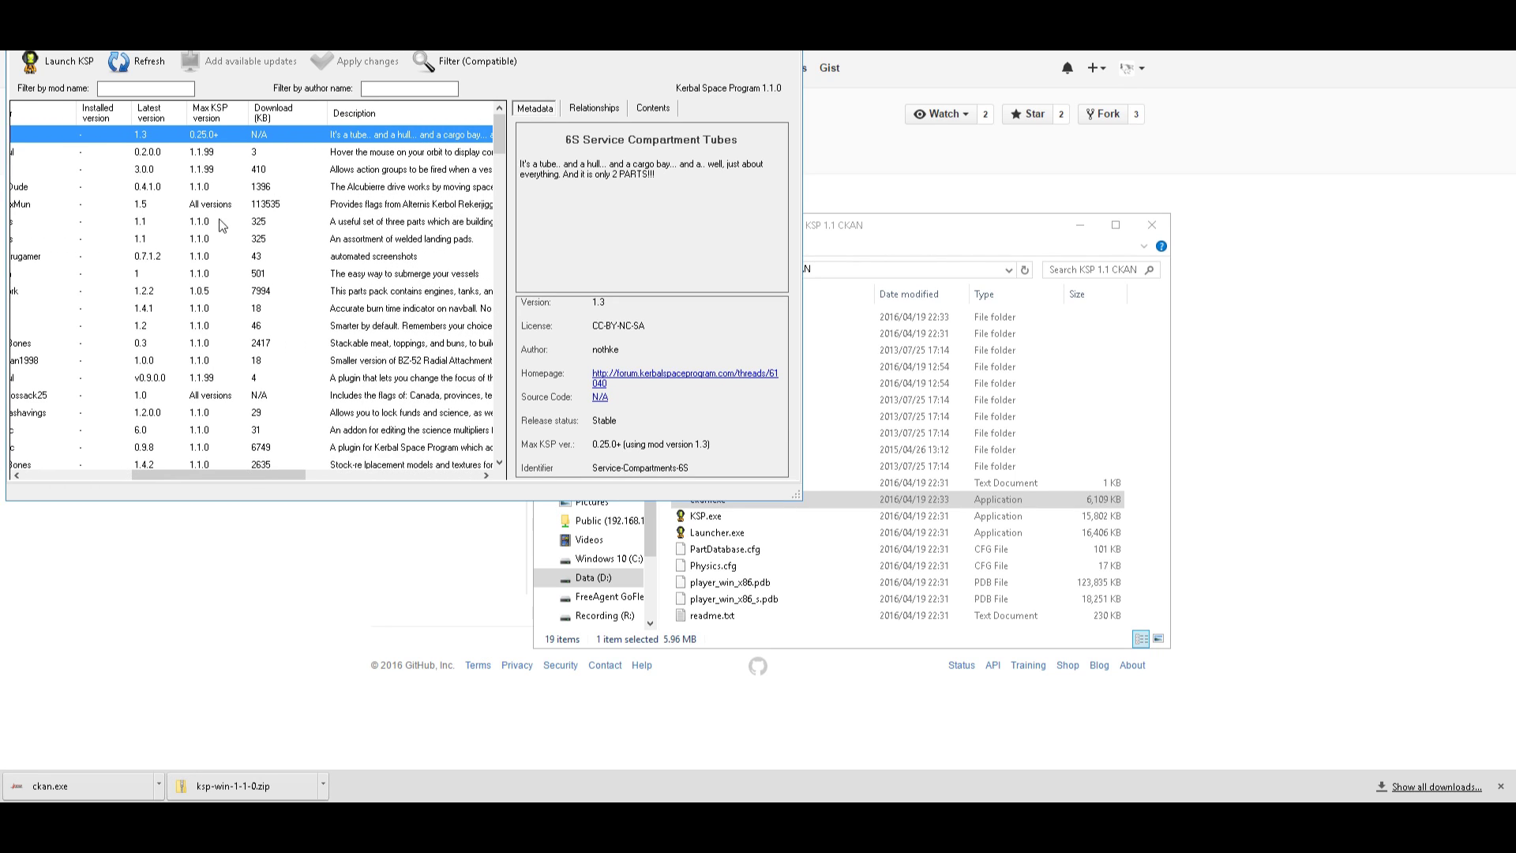
{"action": "left_click", "coordinate": [223, 273]}
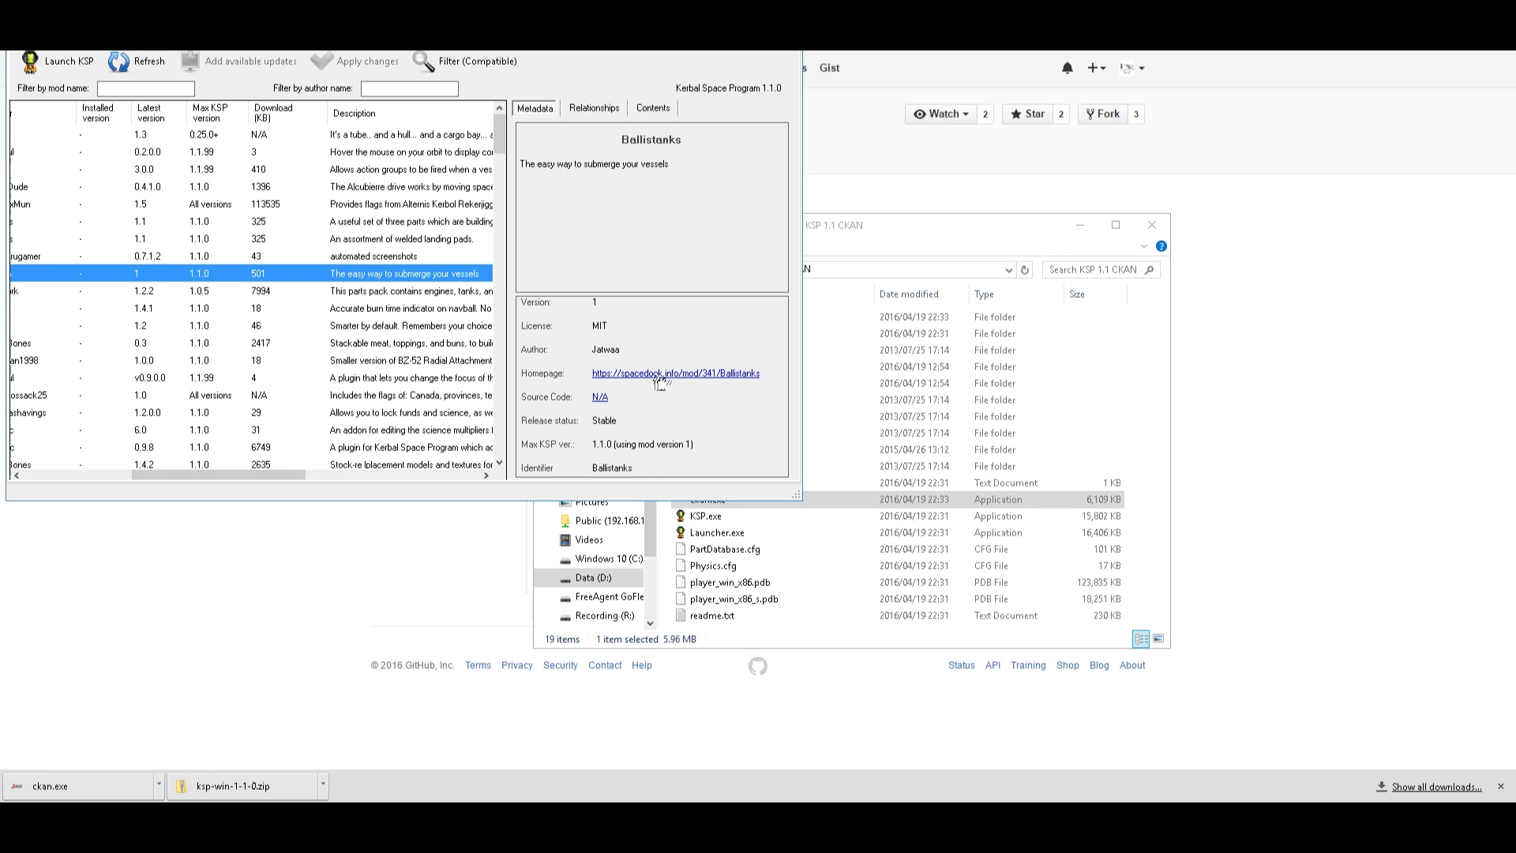
{"action": "mouse_move", "coordinate": [247, 476]}
{"action": "left_mouse_down"}
{"action": "mouse_move", "coordinate": [180, 478]}
{"action": "mouse_move", "coordinate": [235, 476]}
{"action": "left_mouse_up"}
{"action": "left_click", "coordinate": [243, 379]}
{"action": "scroll", "coordinate": [310, 398], "scroll_direction": "down", "scroll_amount": 3}
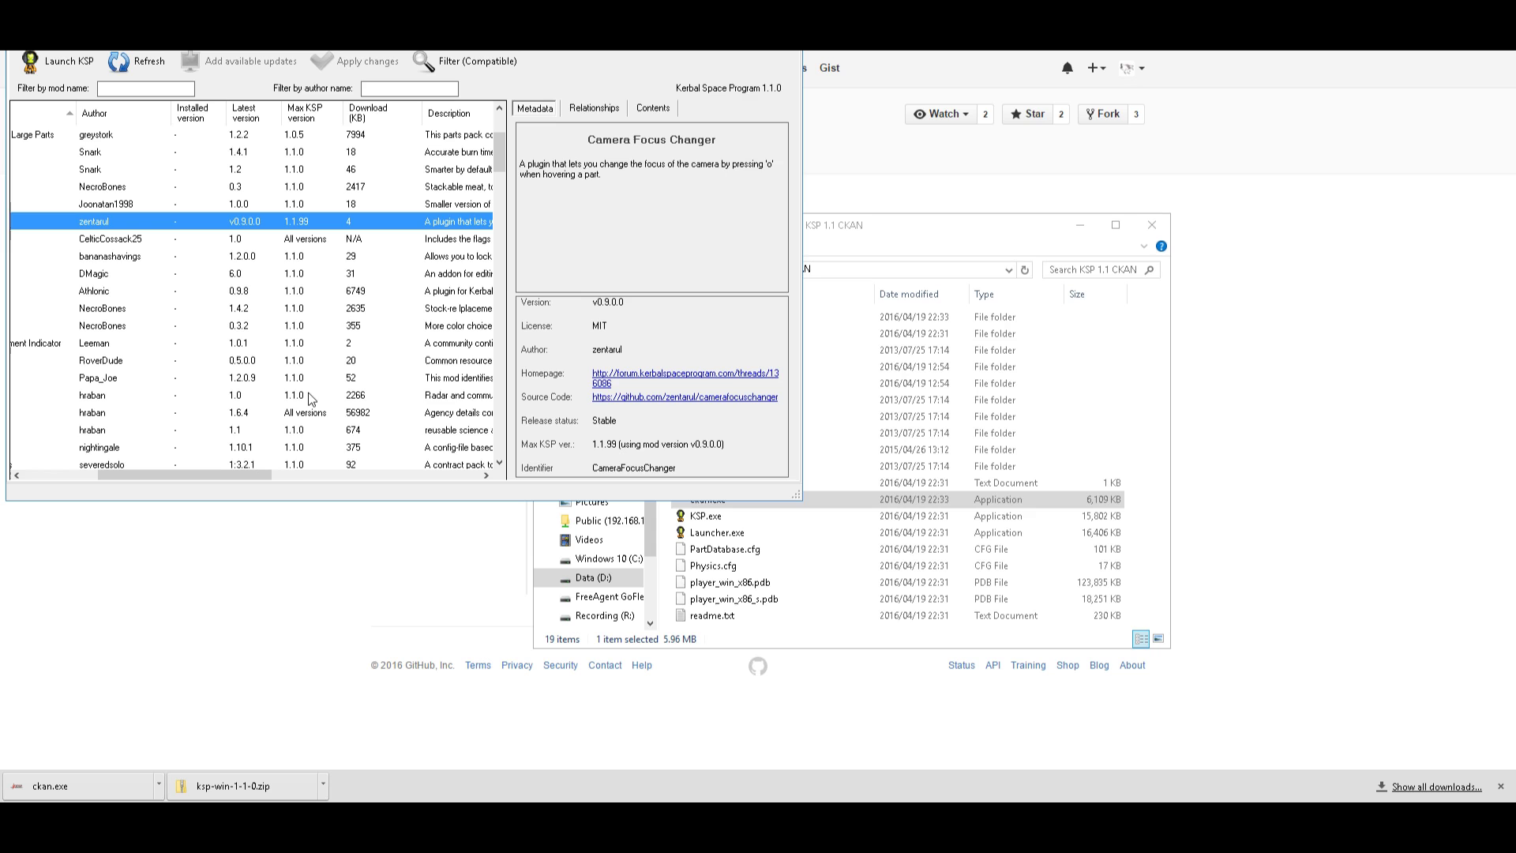
{"action": "left_click", "coordinate": [302, 418]}
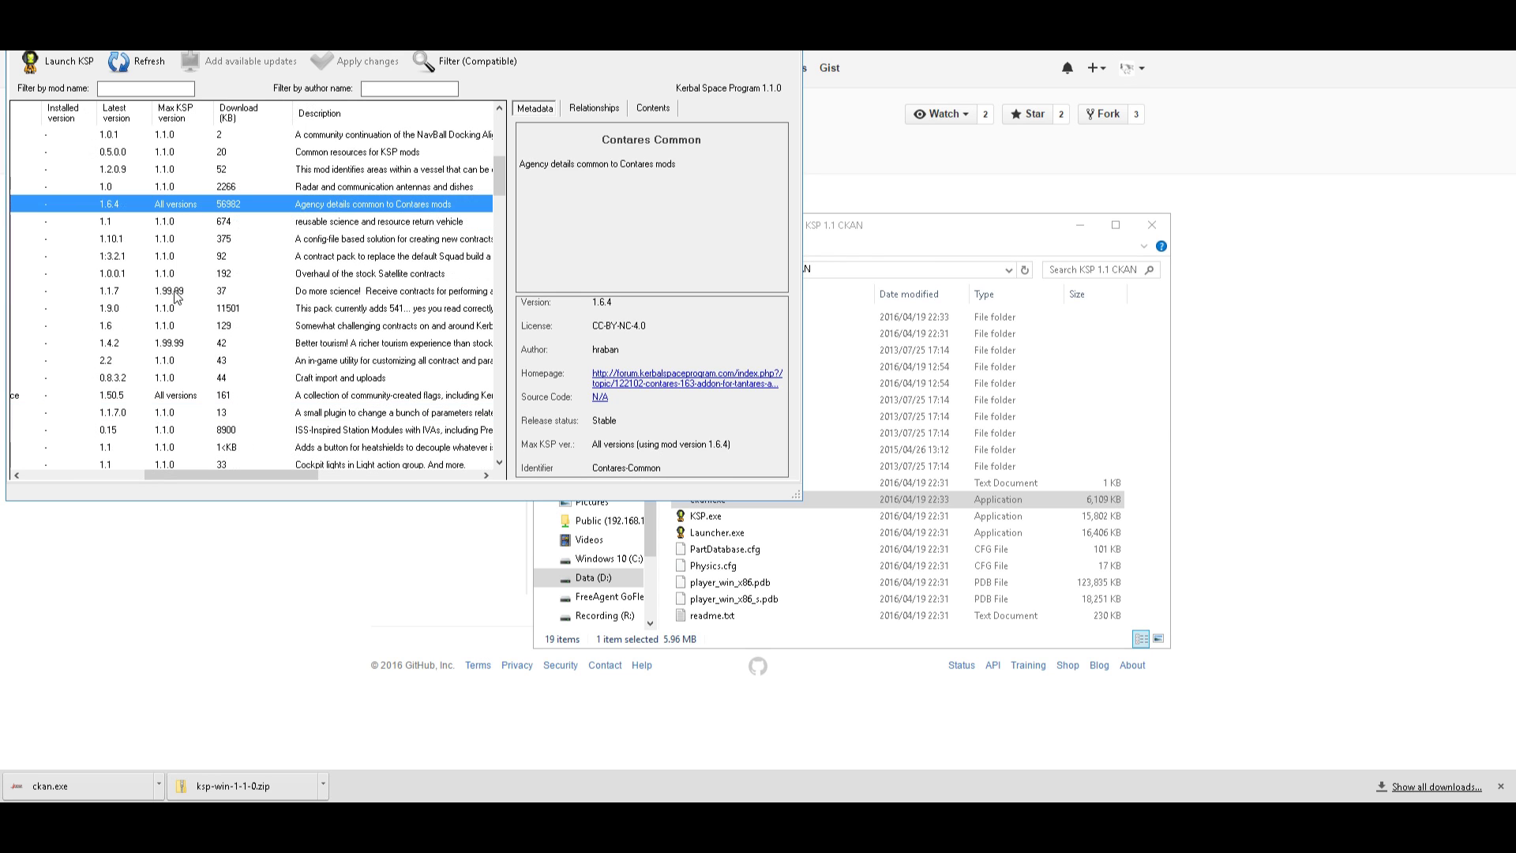
{"action": "left_click", "coordinate": [166, 295]}
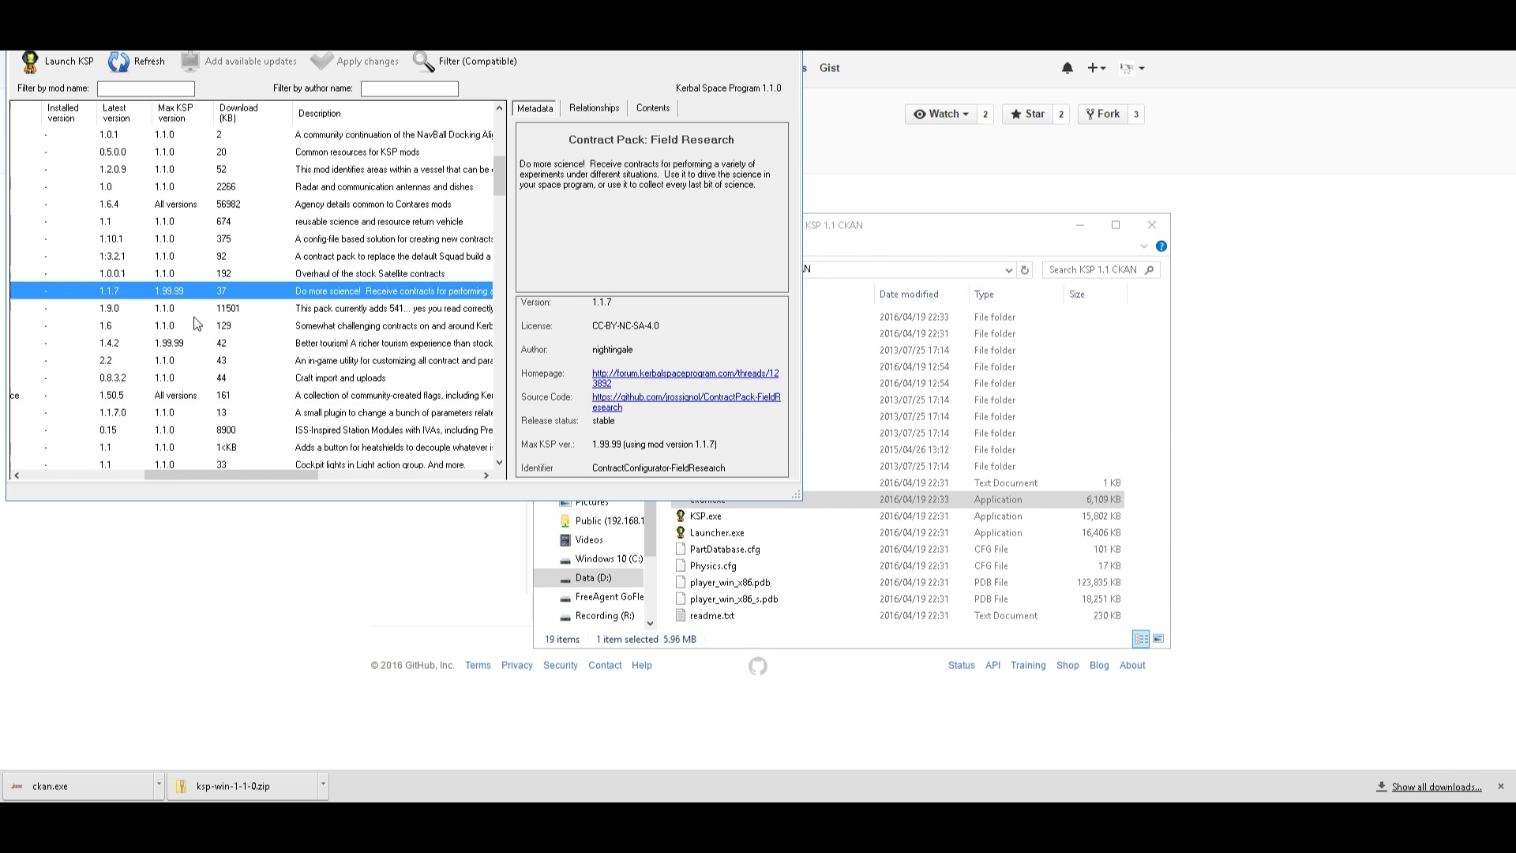
{"action": "scroll", "coordinate": [175, 304], "scroll_direction": "down", "scroll_amount": 2}
{"action": "left_click_drag", "start_coordinate": [191, 476], "coordinate": [74, 477]}
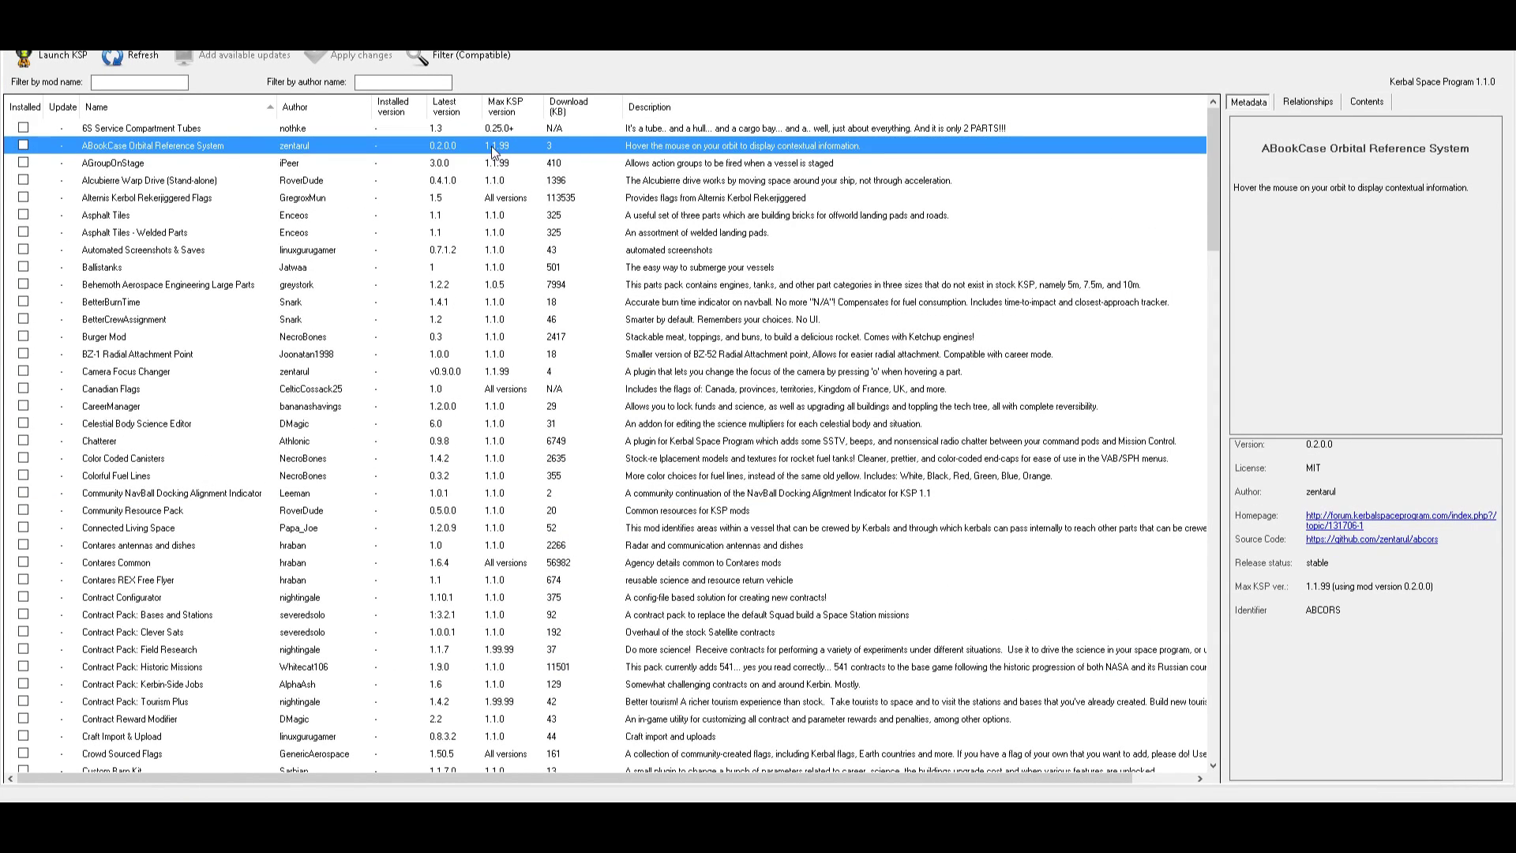
View the Asphalt Tiles metadata and check the maximum KSP versions of mods further down the list
{"action": "left_click", "coordinate": [491, 216]}
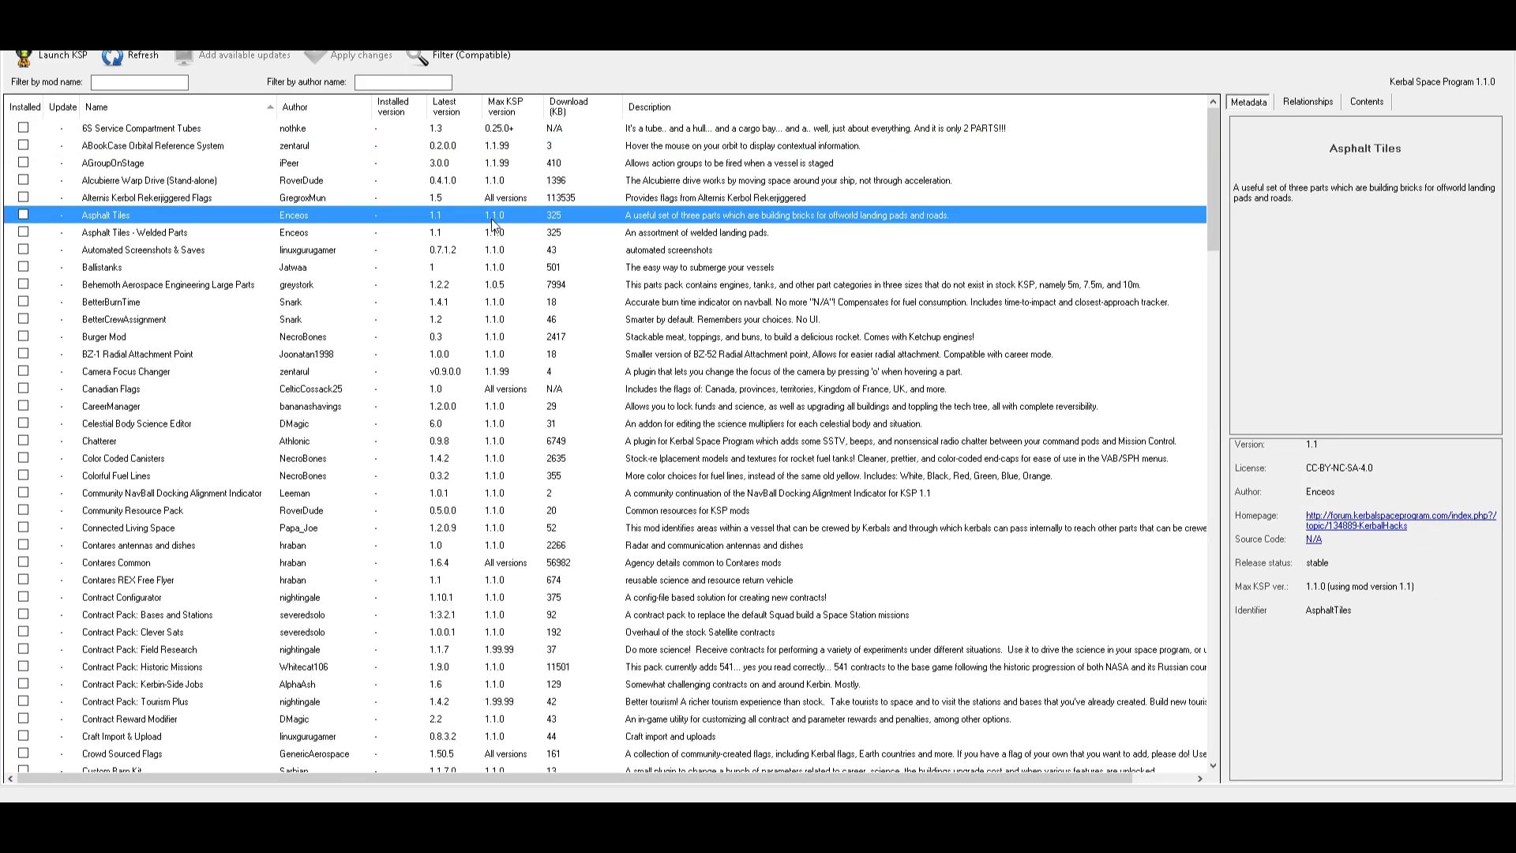
{"action": "scroll", "coordinate": [521, 300], "scroll_direction": "down", "scroll_amount": 11}
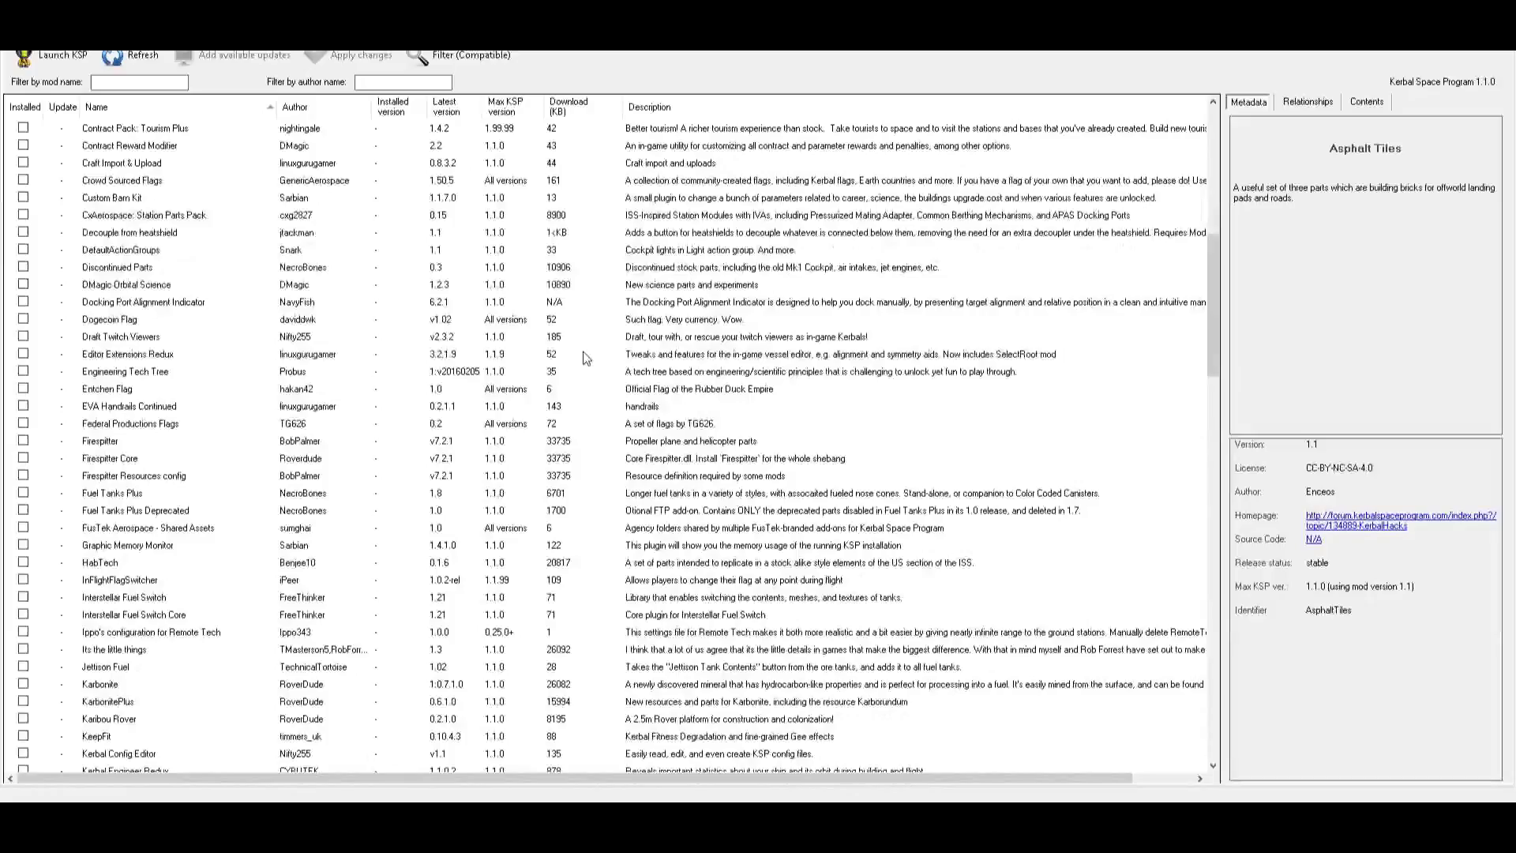
{"action": "left_click", "coordinate": [497, 445]}
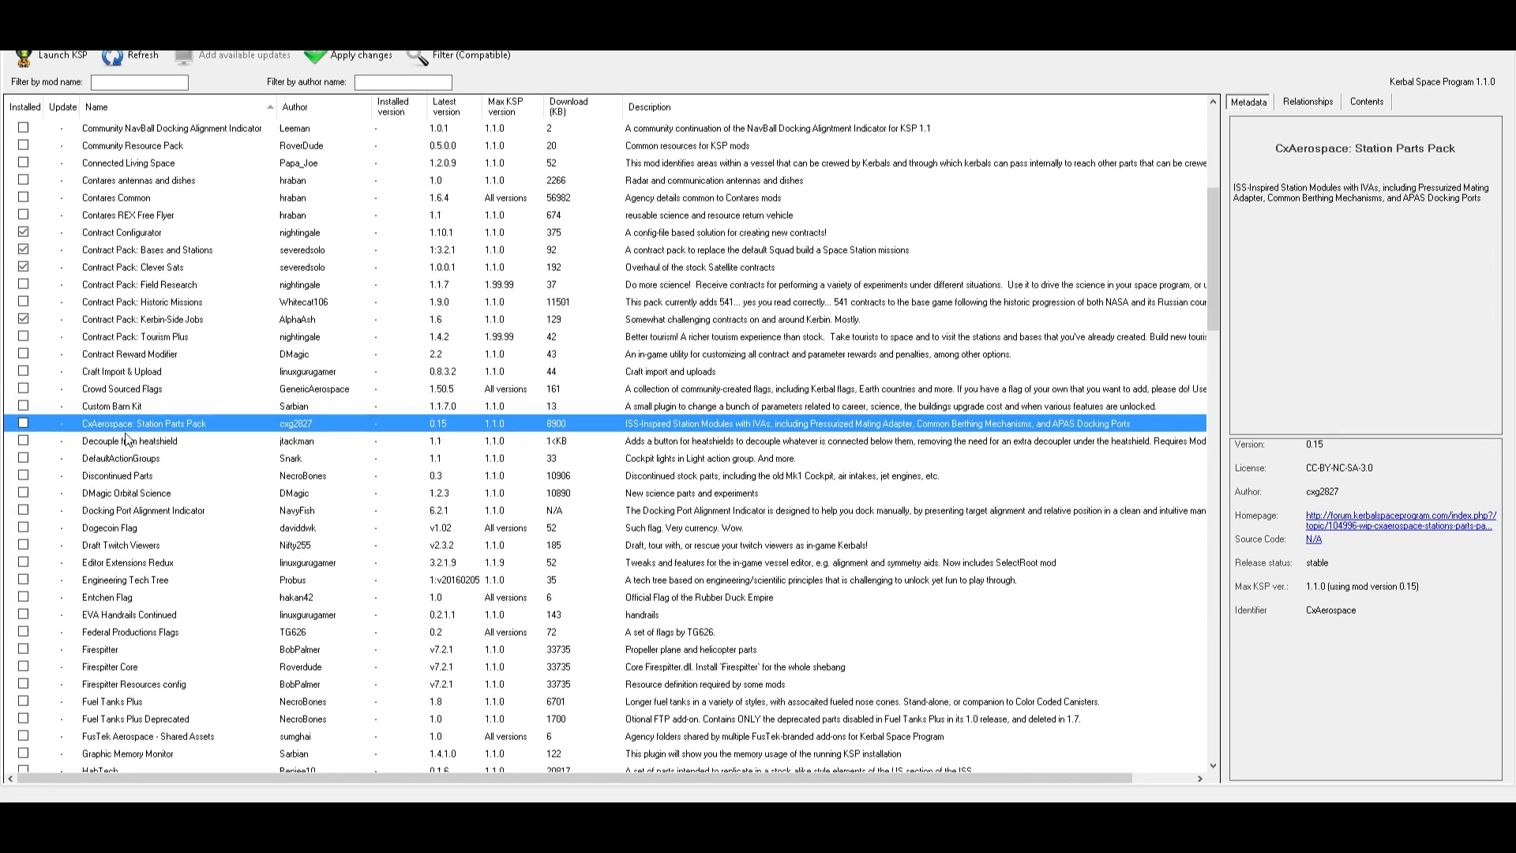
Mark CxAerospace: Station Parts Pack, Decouple from heatshield, DefaultActionGroups, Discontinued Parts and DMagic Orbital Science for installation
{"action": "left_click", "coordinate": [23, 423]}
{"action": "left_click", "coordinate": [55, 449]}
{"action": "left_click", "coordinate": [23, 440]}
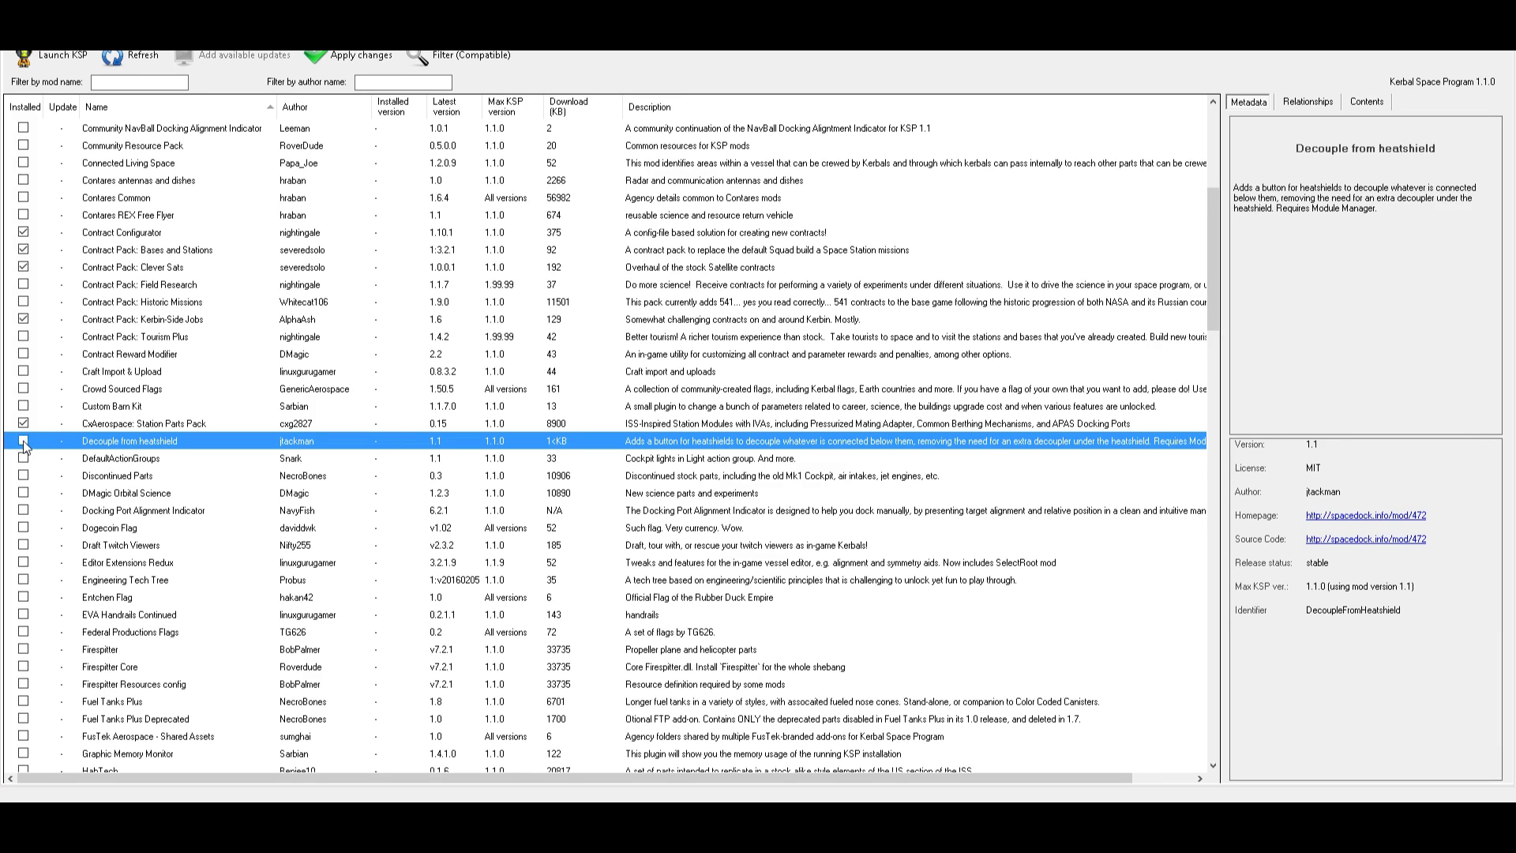
{"action": "left_click", "coordinate": [51, 459]}
{"action": "left_click", "coordinate": [23, 457]}
{"action": "left_click", "coordinate": [68, 477]}
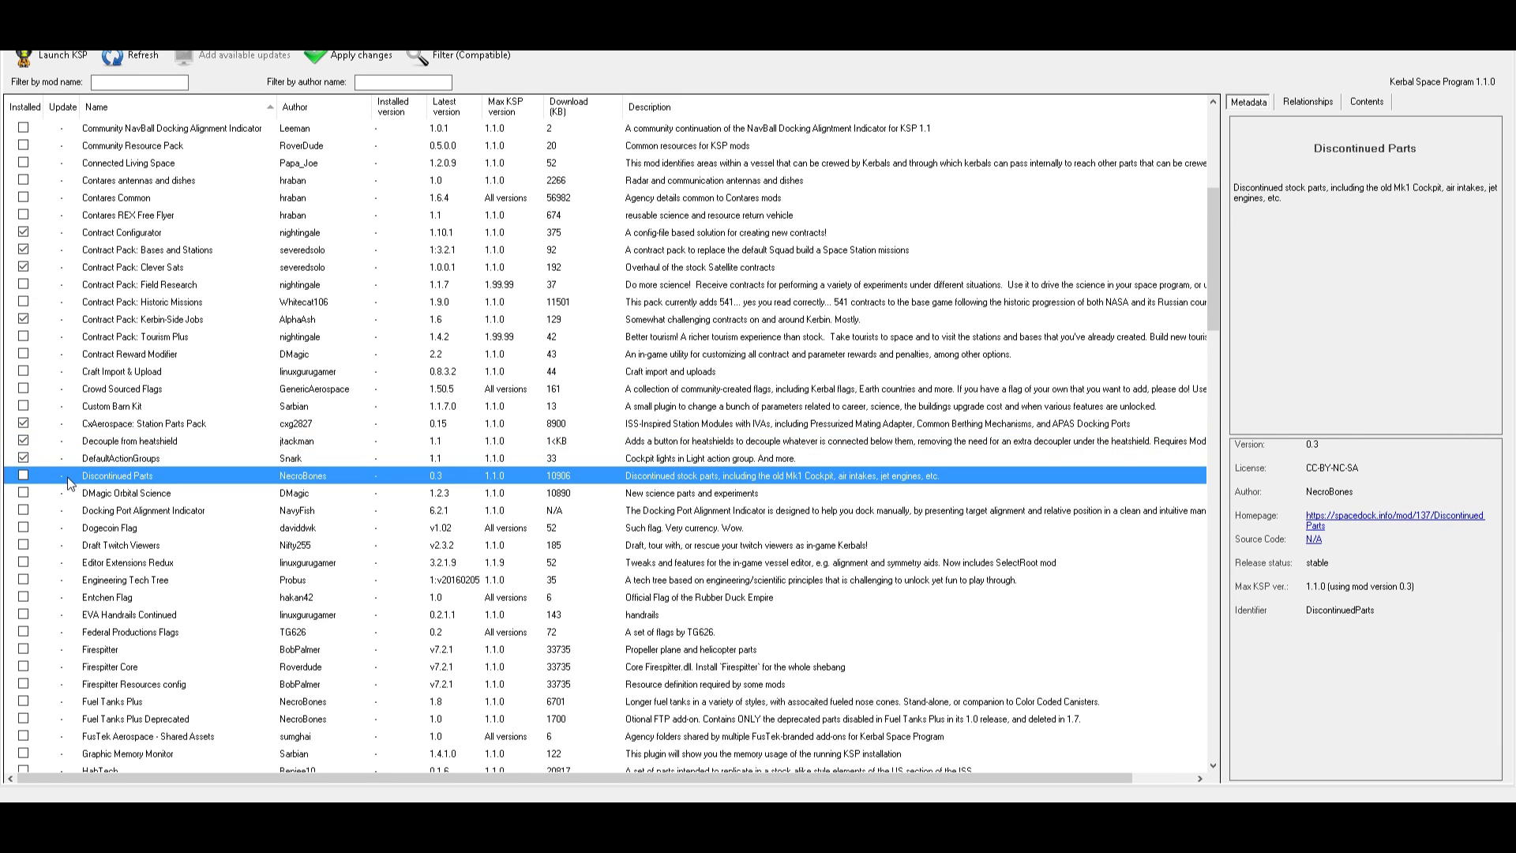
{"action": "left_click", "coordinate": [23, 476]}
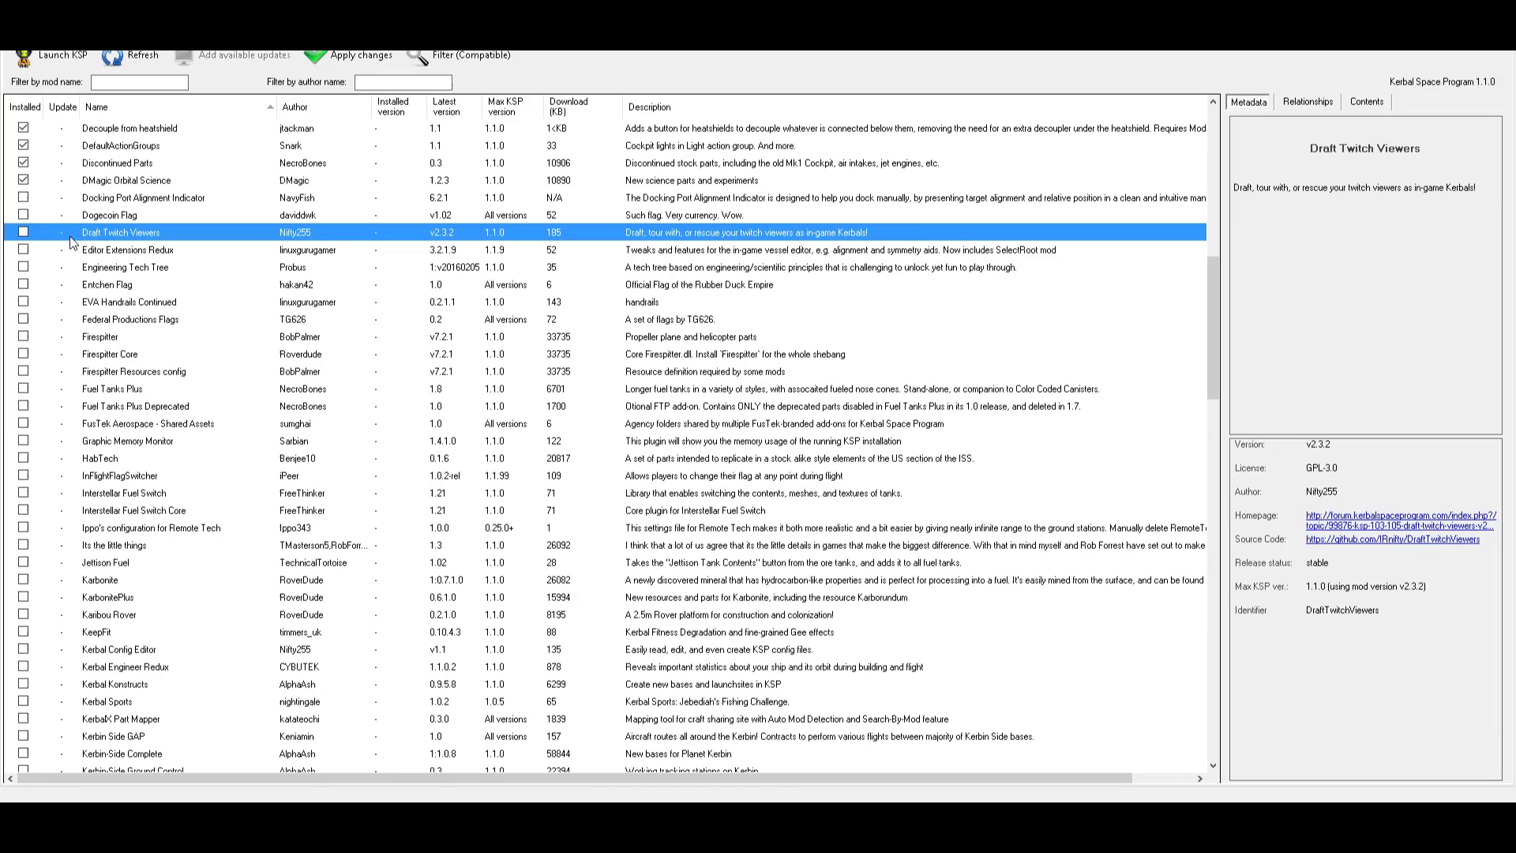
Mark Draft Twitch Viewers, Its the little things and Jettison Fuel for installation
{"action": "scroll", "coordinate": [24, 235], "scroll_direction": "down", "scroll_amount": 6}
{"action": "left_click", "coordinate": [24, 234]}
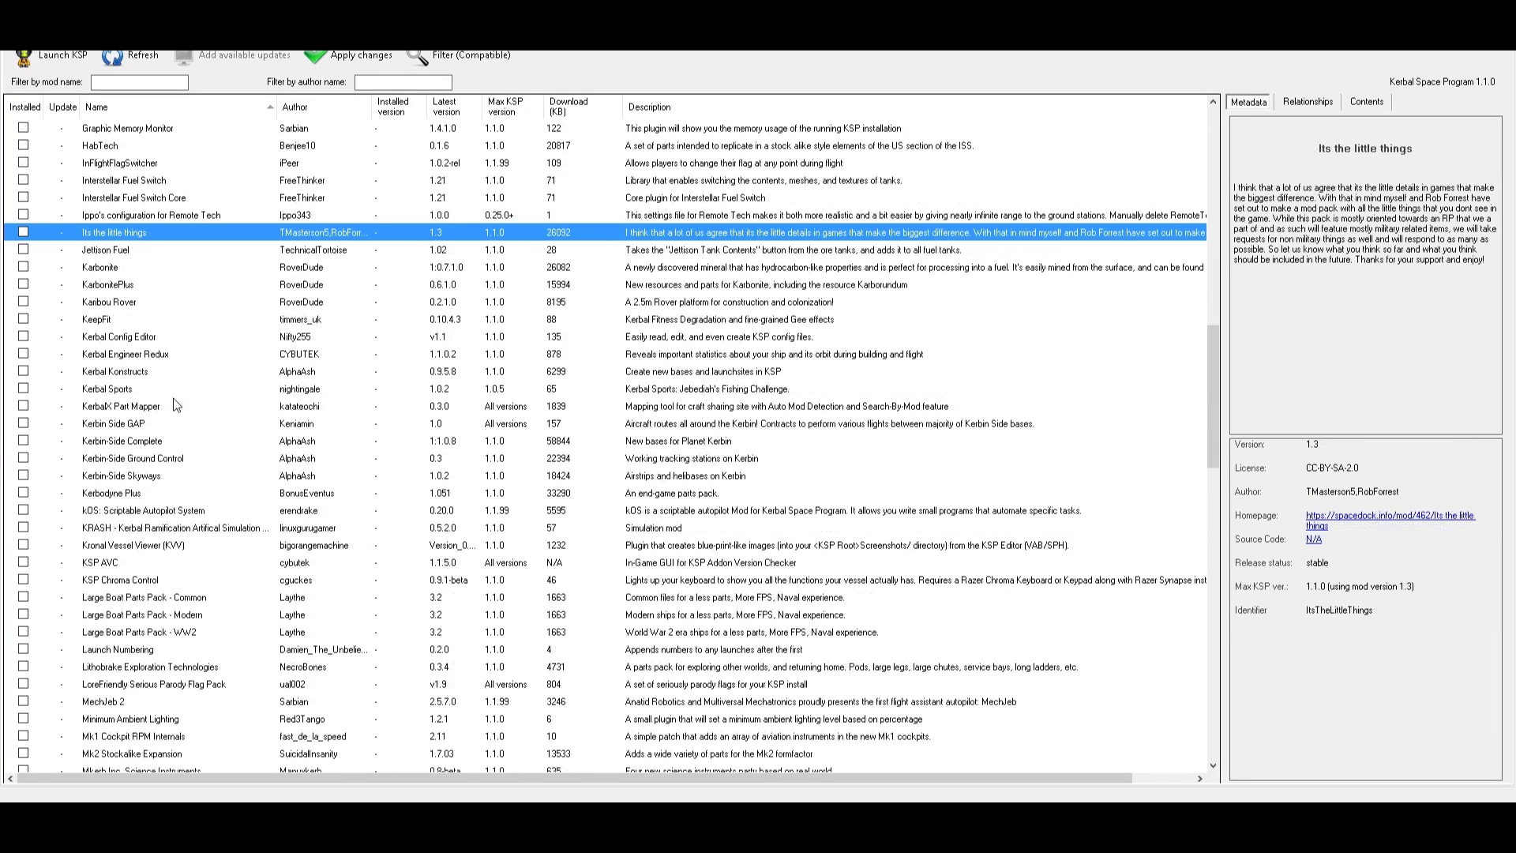
{"action": "left_click", "coordinate": [23, 232]}
{"action": "left_click", "coordinate": [48, 251]}
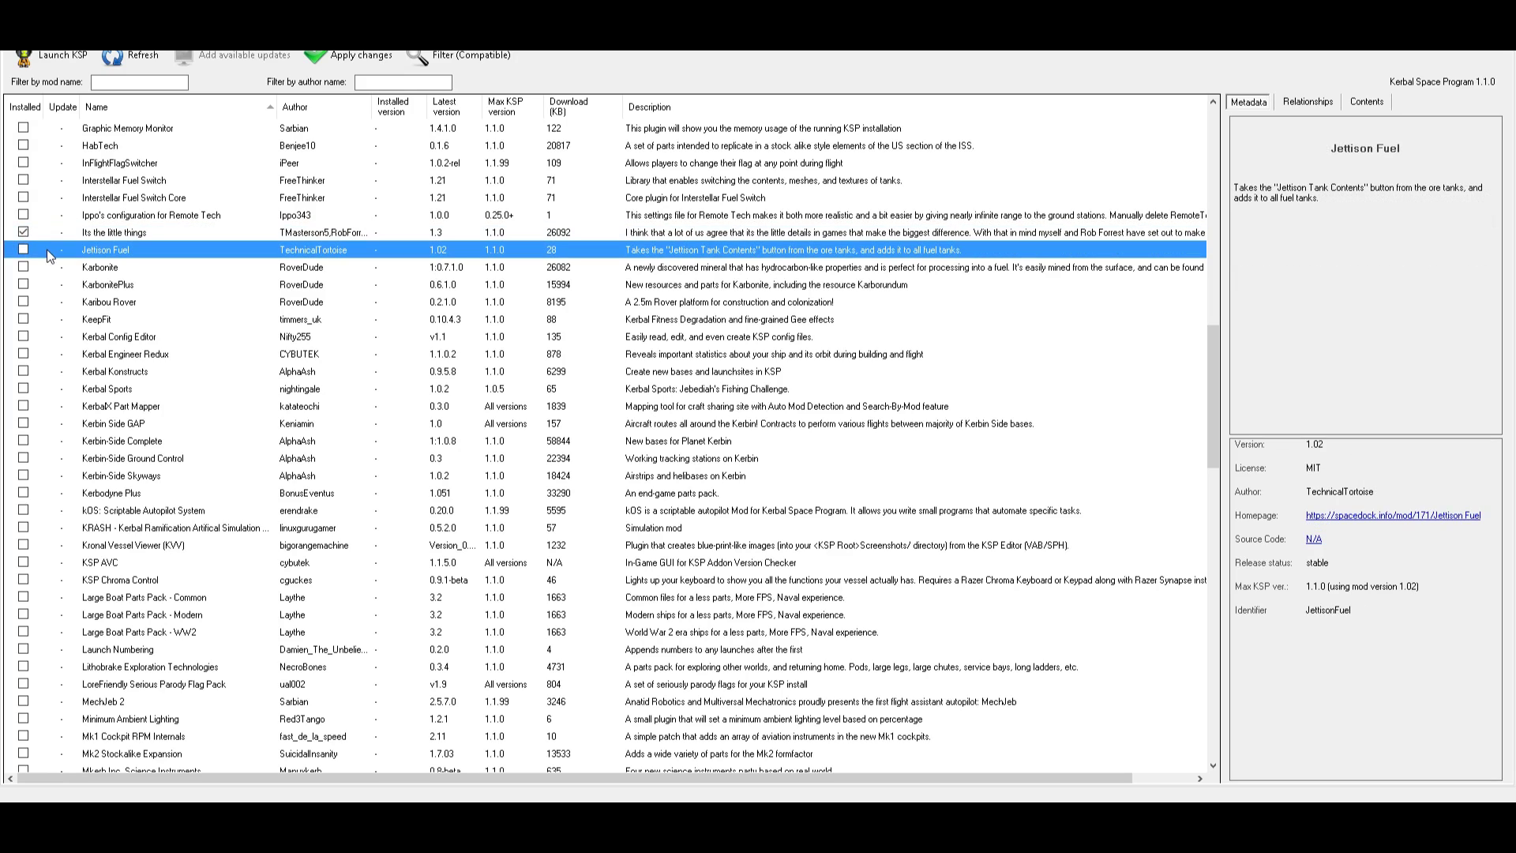
{"action": "left_click", "coordinate": [23, 249]}
Review Karbonite and Karibou Rover, and mark KeepFit, Kerbal Engineer Redux, Kerbal Konstructs and Kerbin-Side Complete for installation
{"action": "left_click", "coordinate": [57, 270]}
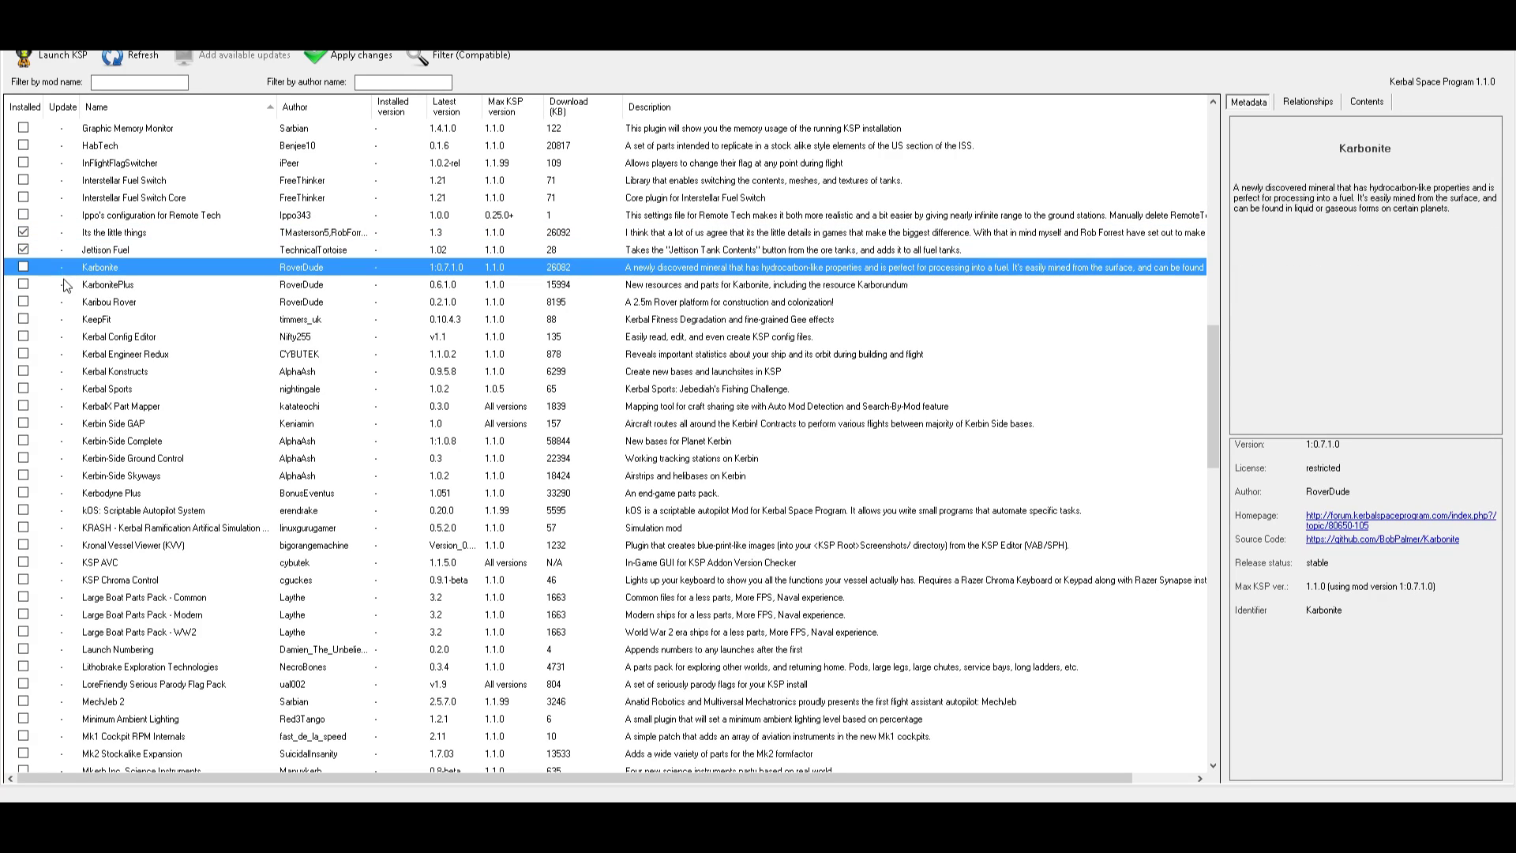
{"action": "left_click", "coordinate": [108, 304]}
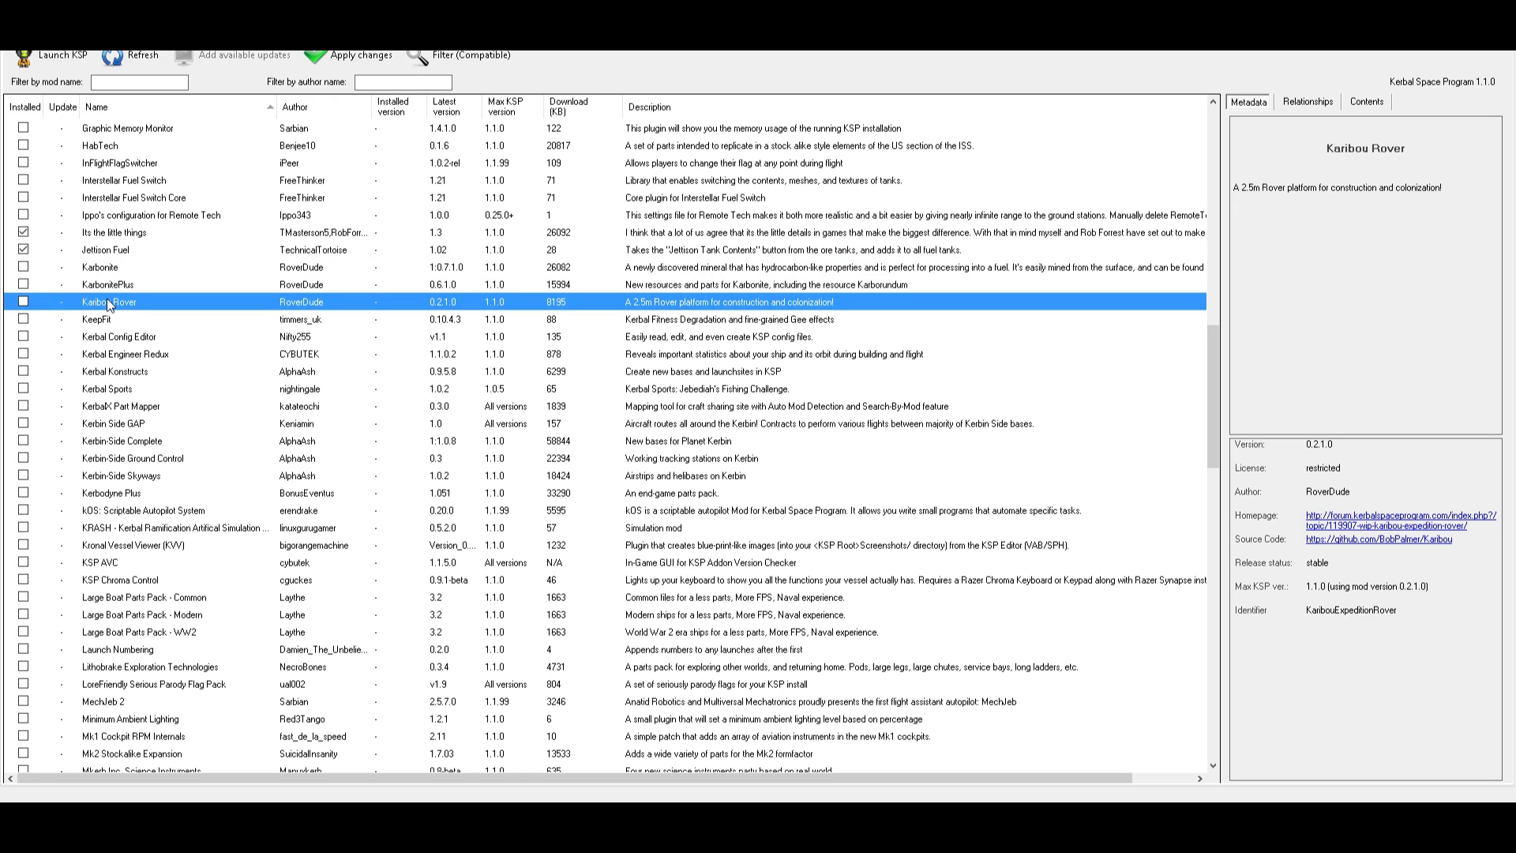
{"action": "left_click", "coordinate": [23, 319]}
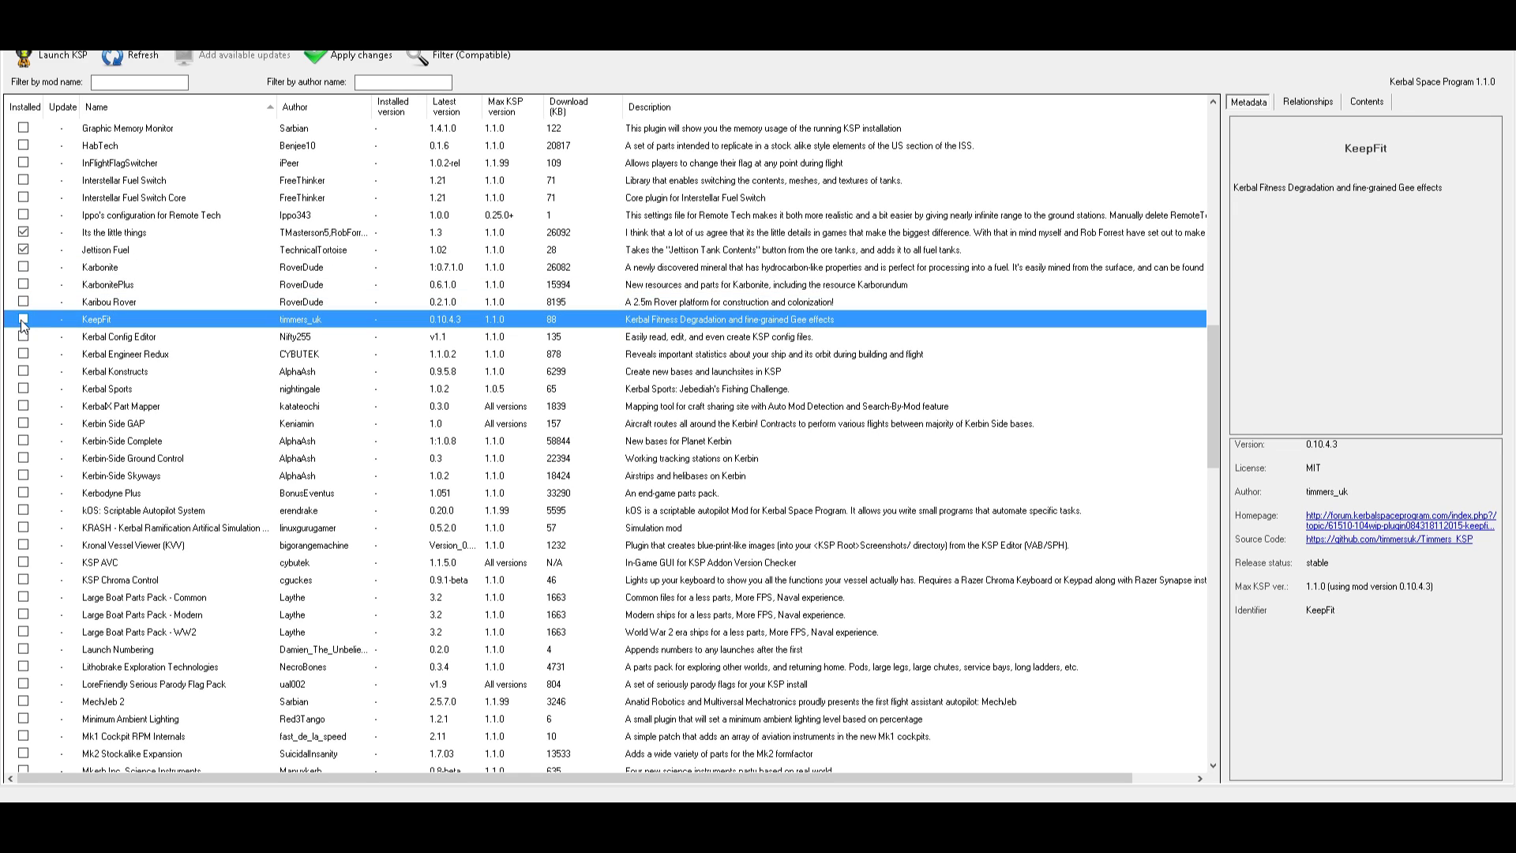
{"action": "left_click", "coordinate": [108, 338]}
{"action": "left_click", "coordinate": [23, 440]}
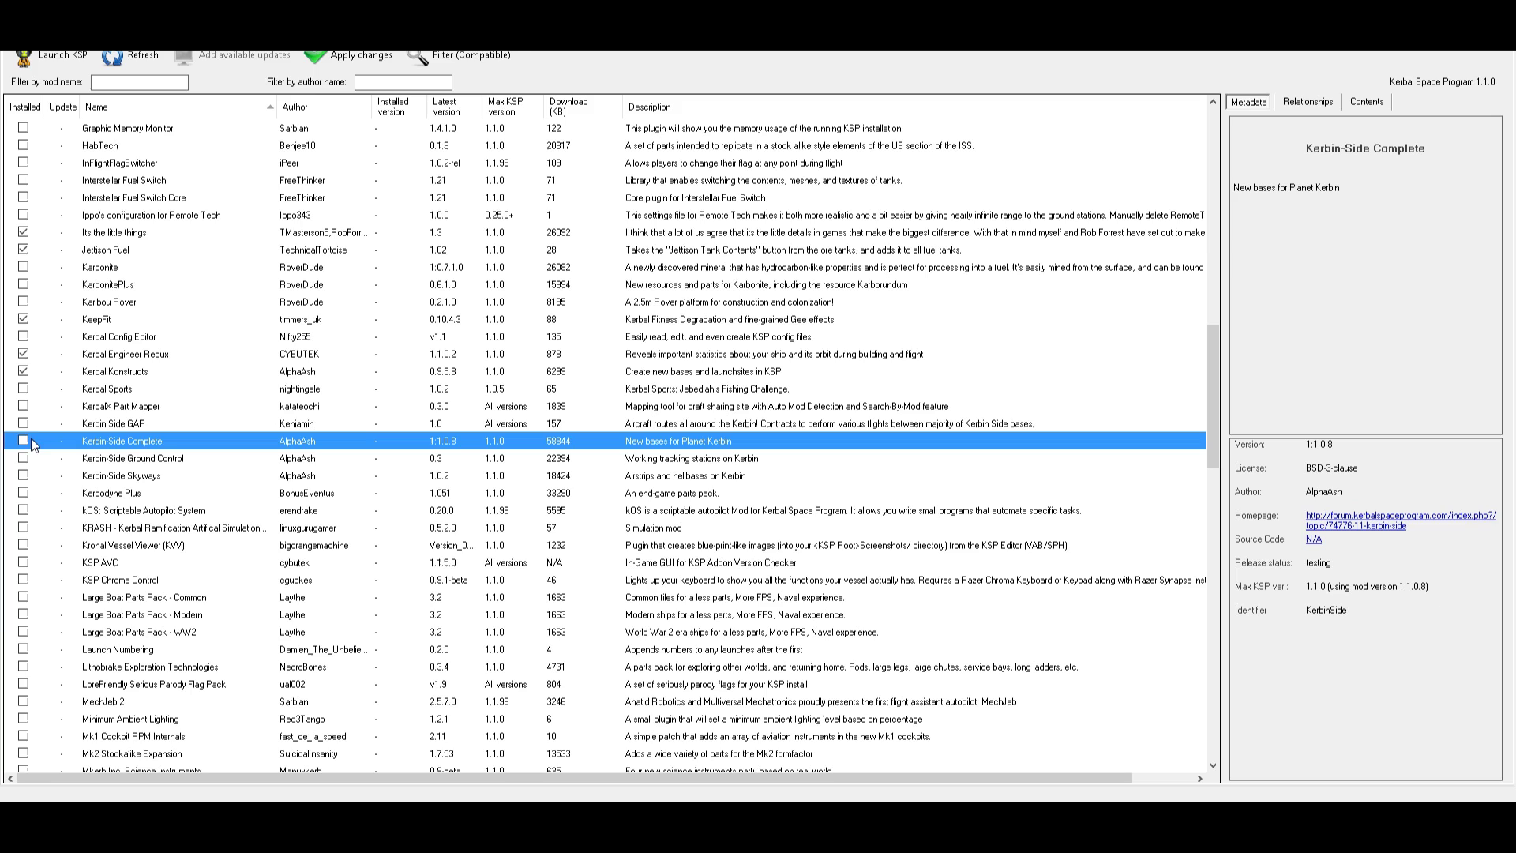
View the Kerbodyne Plus homepage in the browser and return to the CKAN mod list
{"action": "left_click", "coordinate": [179, 492]}
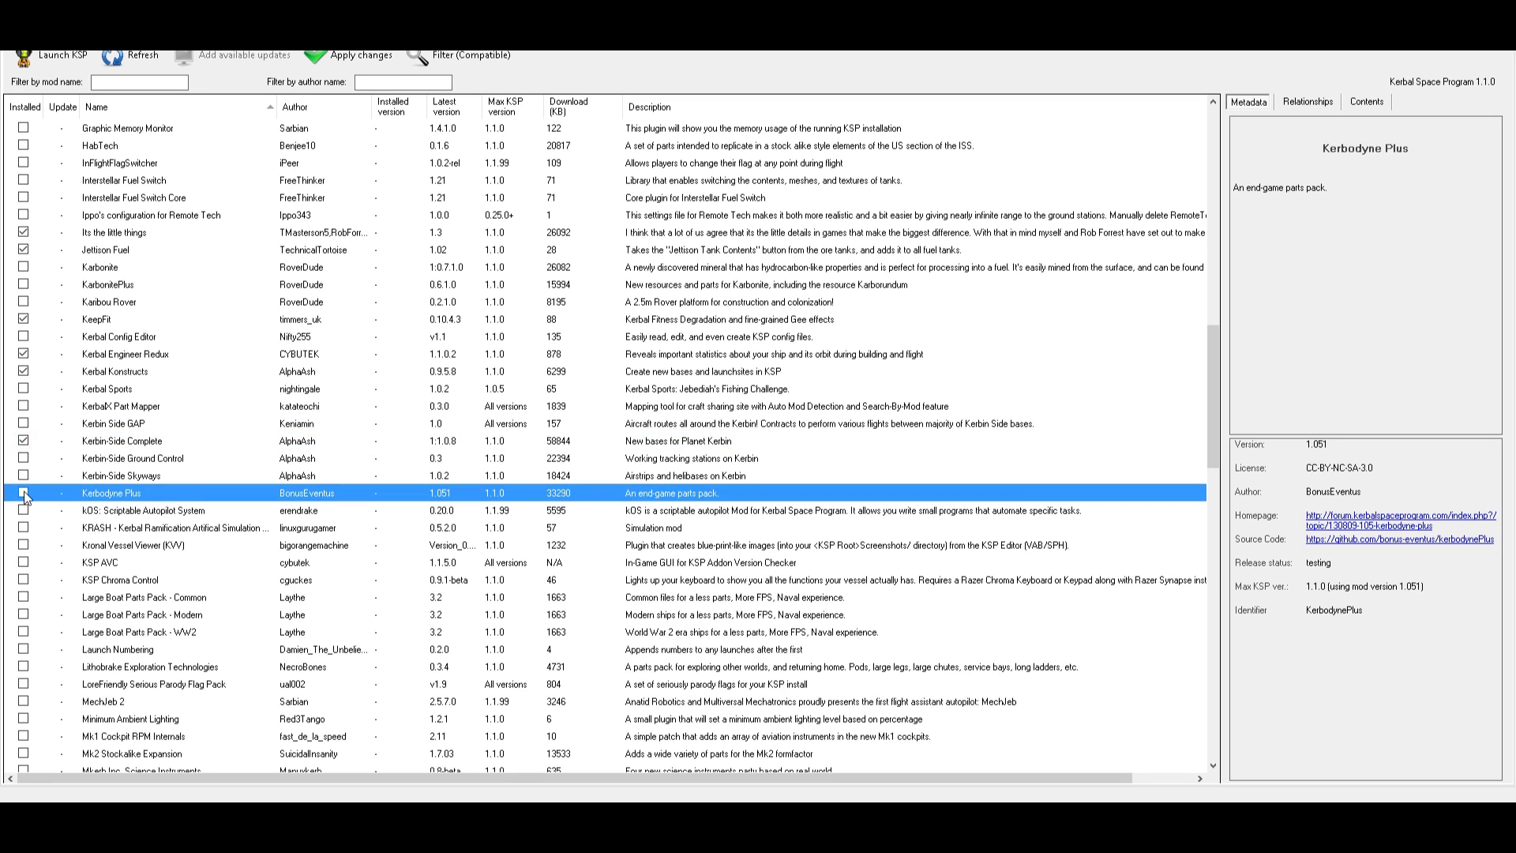
{"action": "left_click", "coordinate": [1315, 519]}
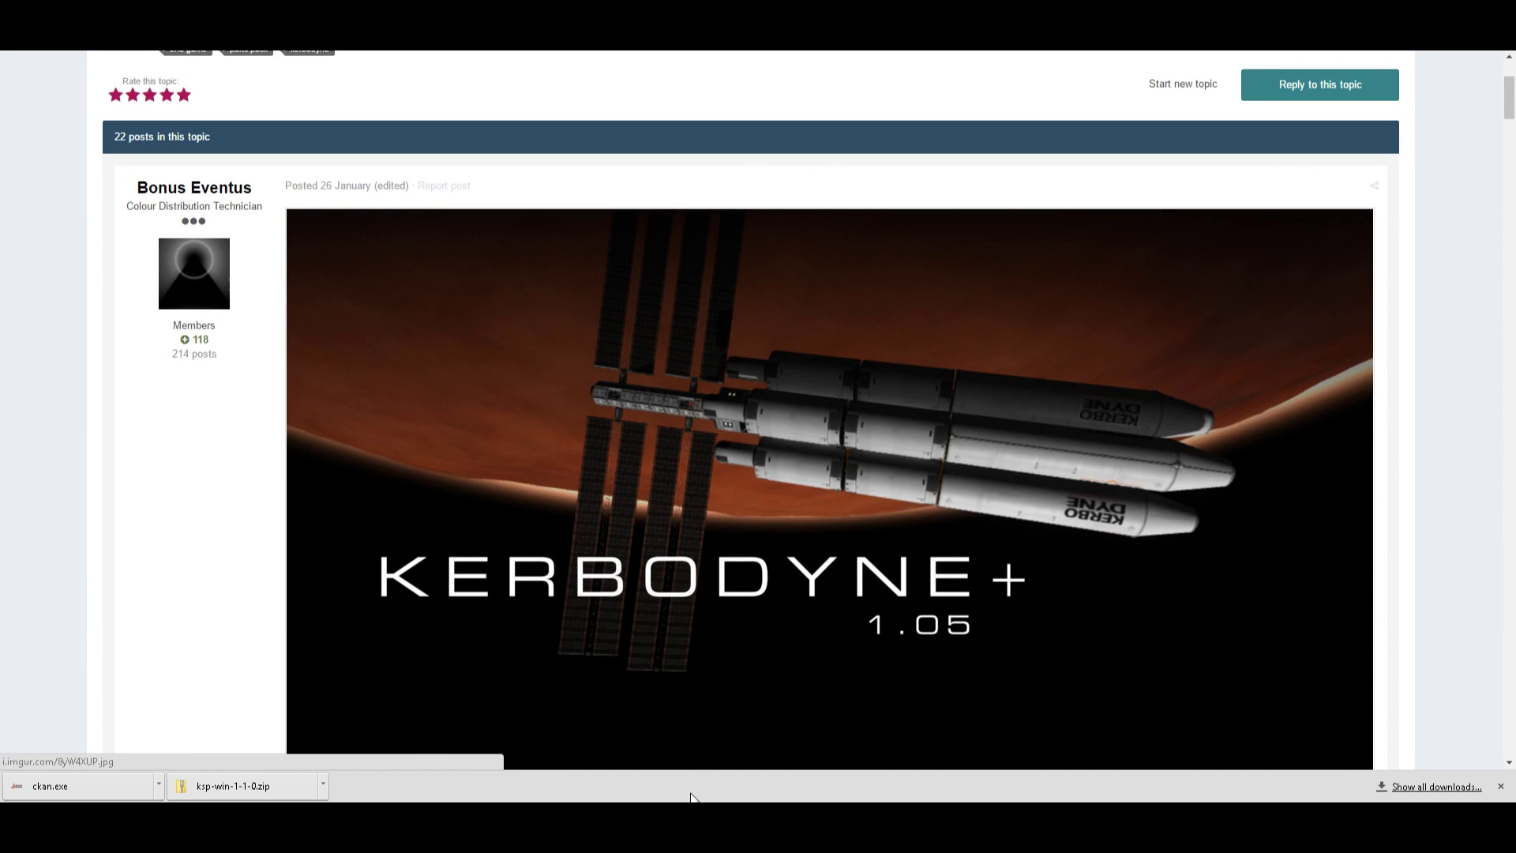
{"action": "mouse_move", "coordinate": [637, 830]}
{"action": "left_click", "coordinate": [638, 746]}
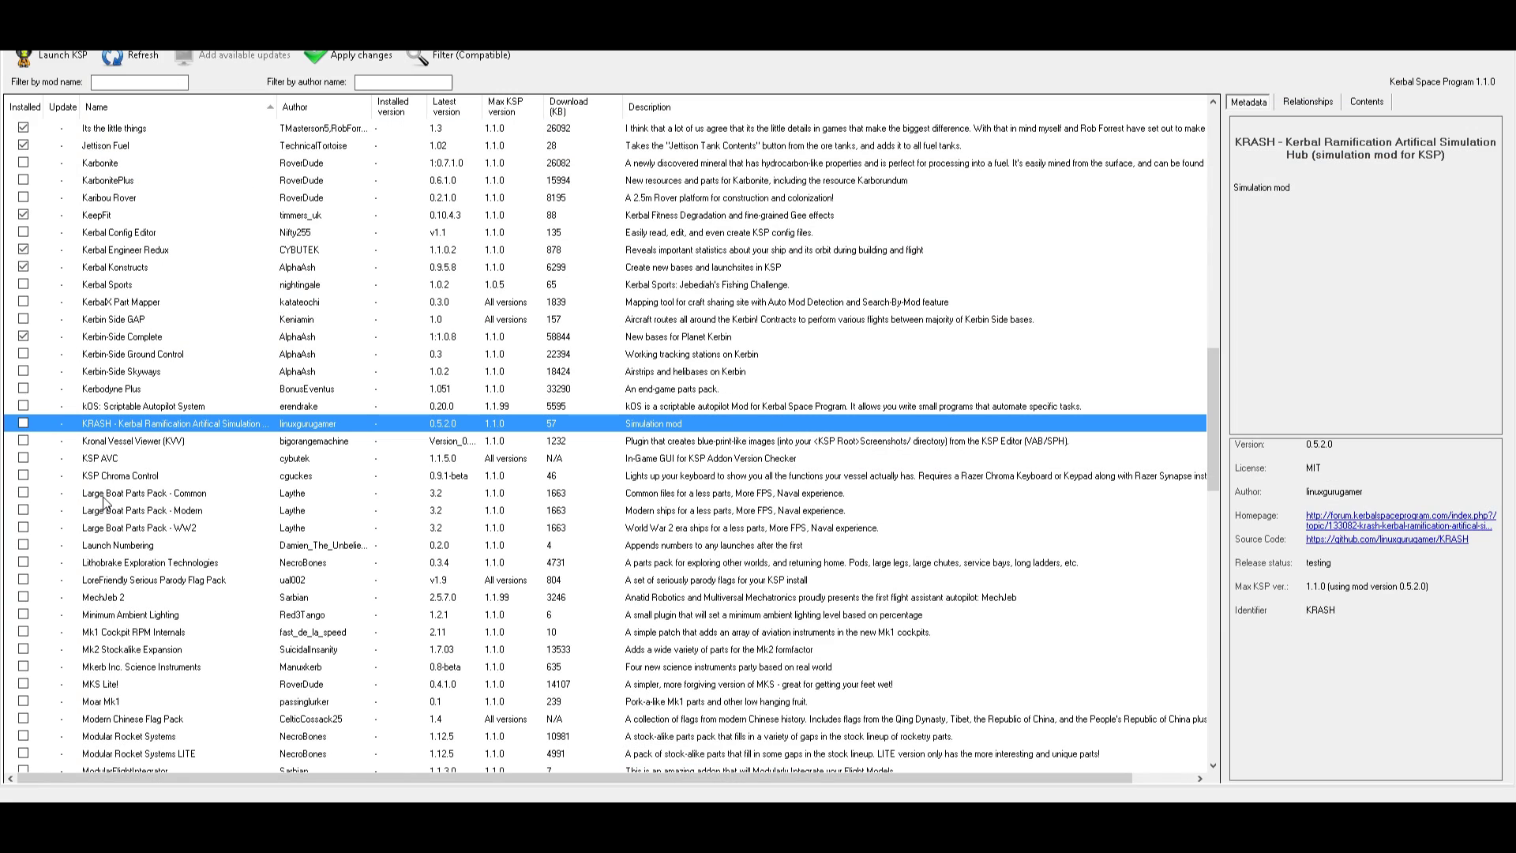
Open the homepage of the KRASH simulation mod and read its description and configuration instructions
{"action": "left_click", "coordinate": [1325, 521]}
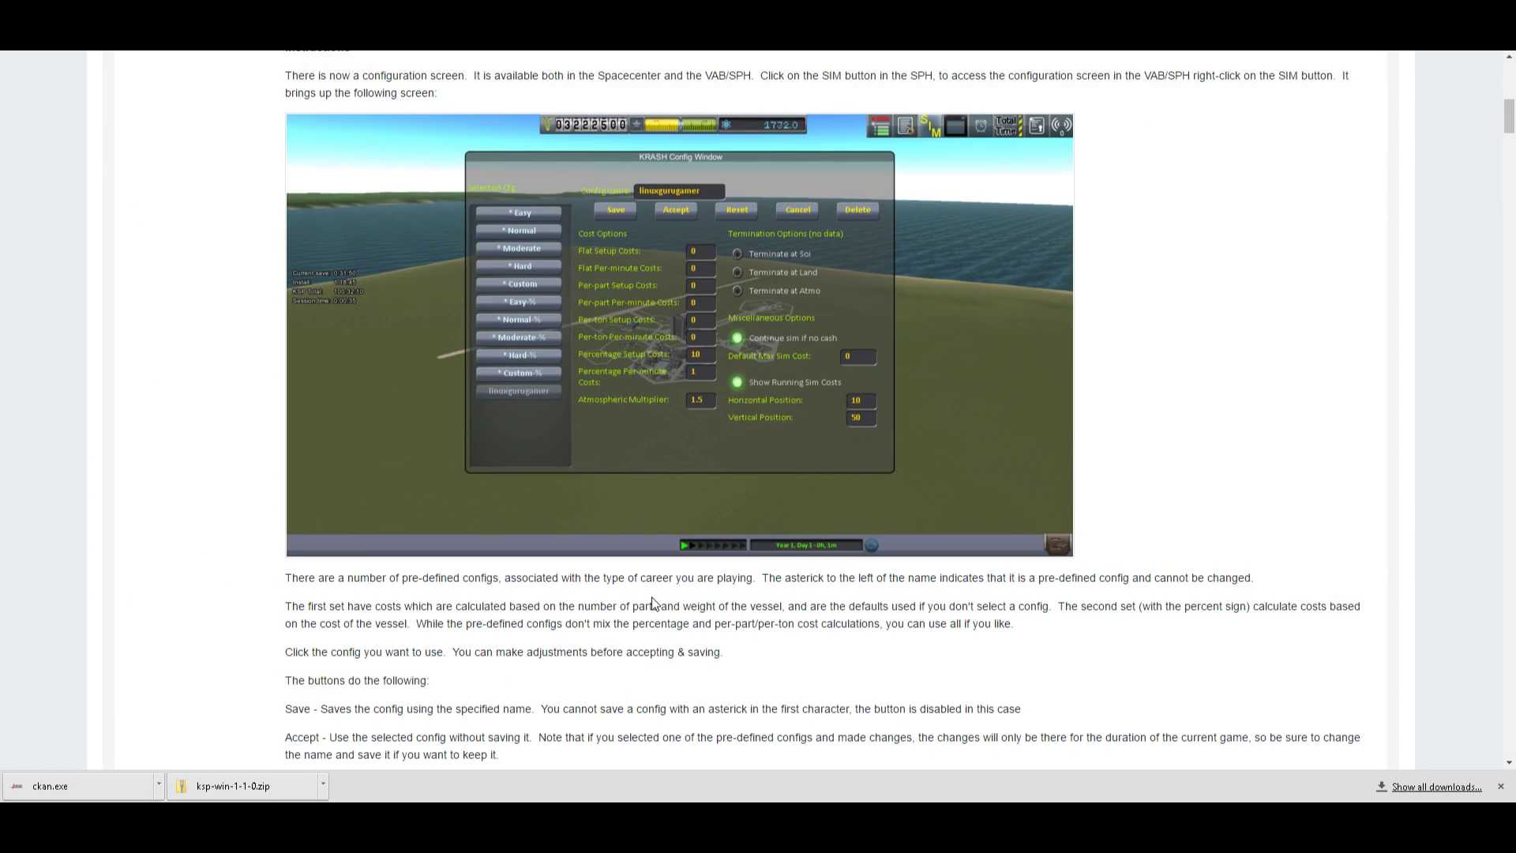
{"action": "scroll", "coordinate": [651, 597], "scroll_direction": "up", "scroll_amount": 7}
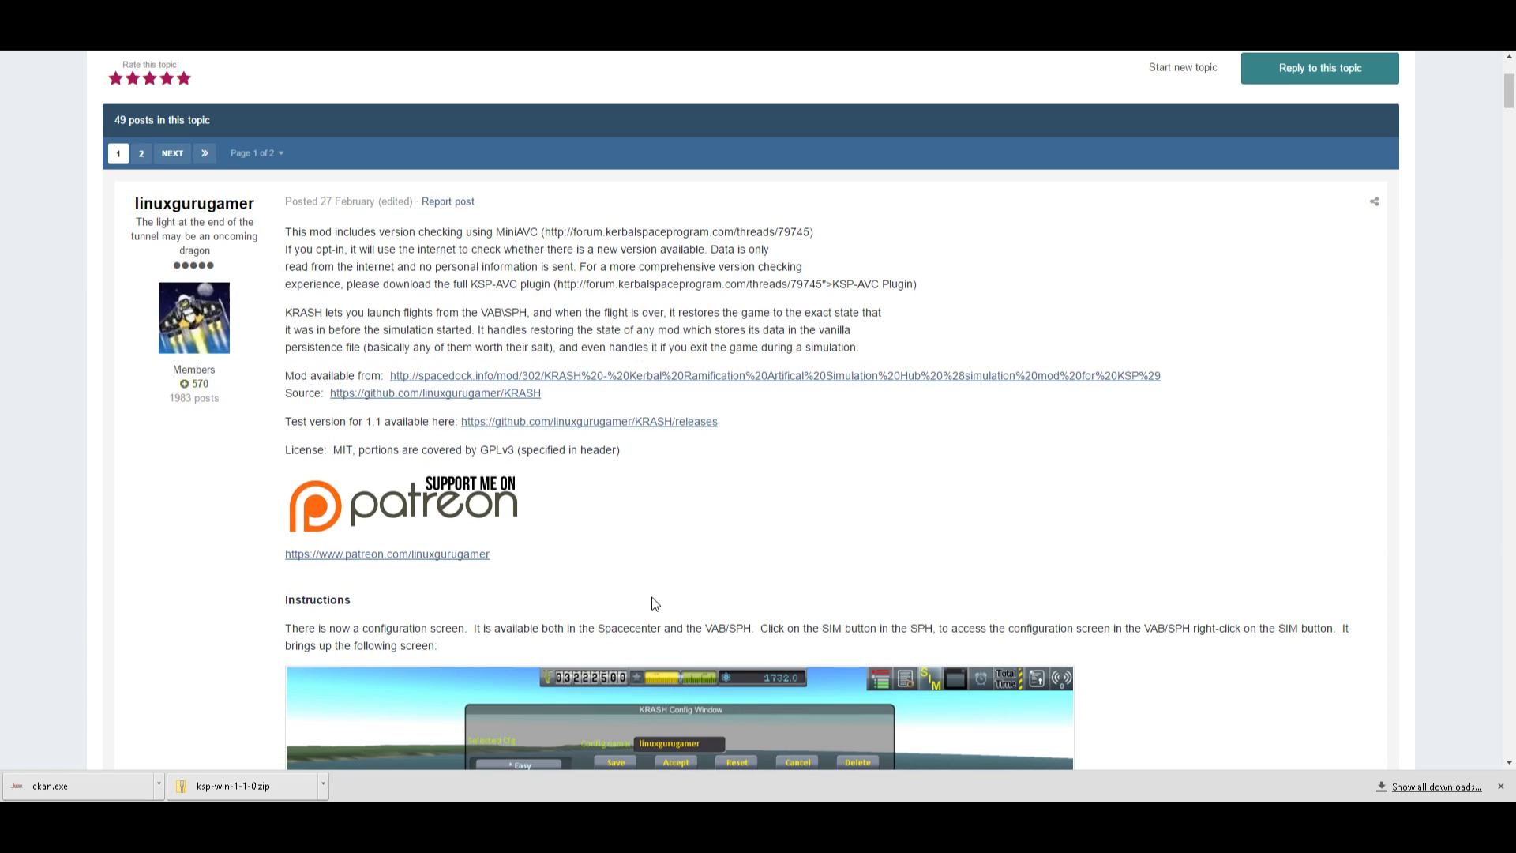
{"action": "scroll", "coordinate": [654, 603], "scroll_direction": "down", "scroll_amount": 18}
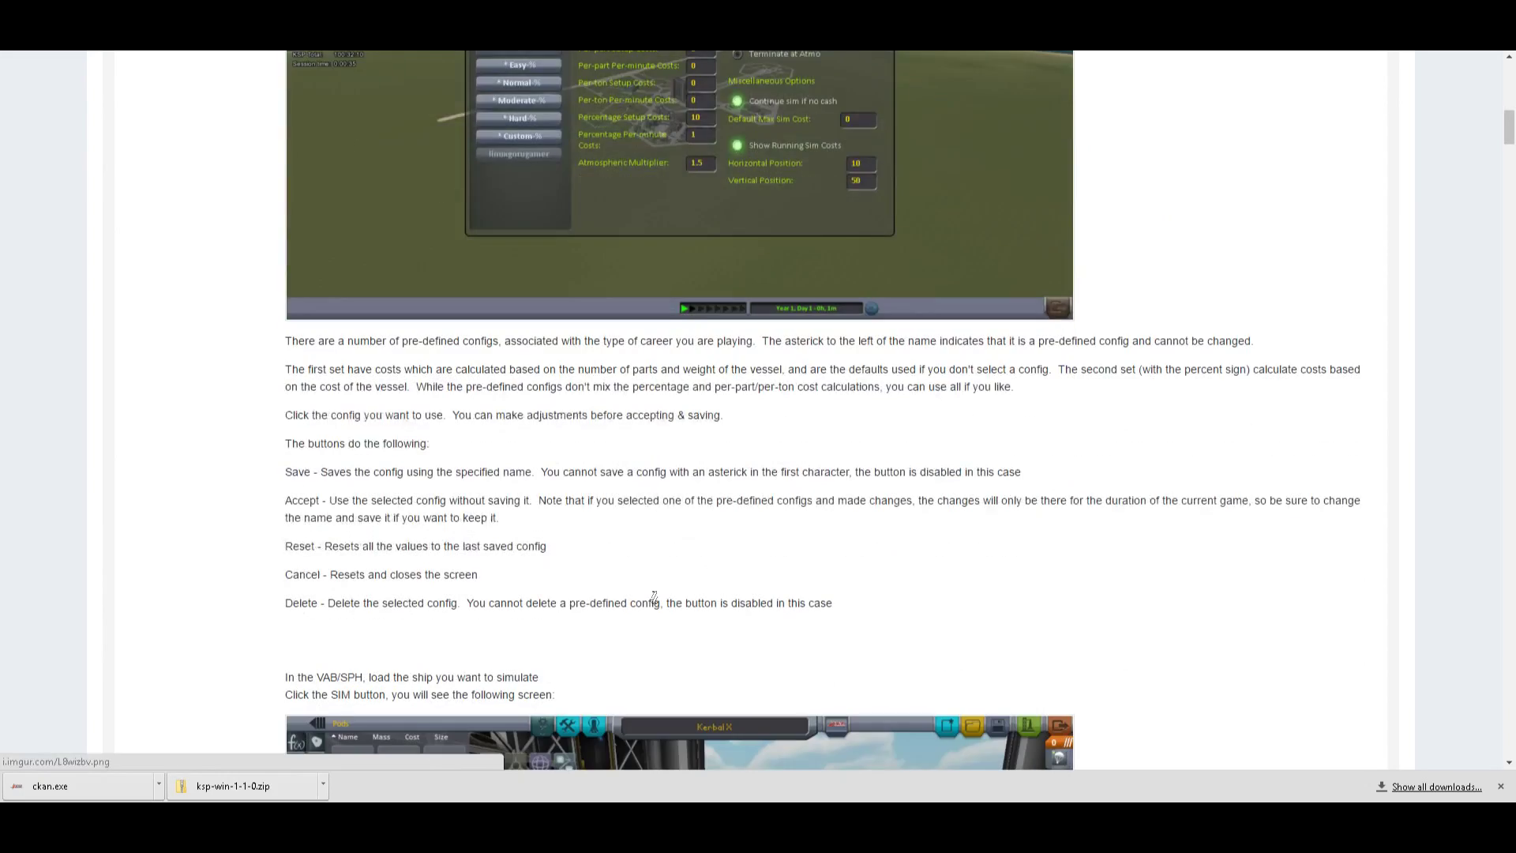
Read the KRASH page's instructions on choosing a launch site and starting a simulation at Kerbin, landed or in orbit
{"action": "scroll", "coordinate": [653, 604], "scroll_direction": "down", "scroll_amount": 1}
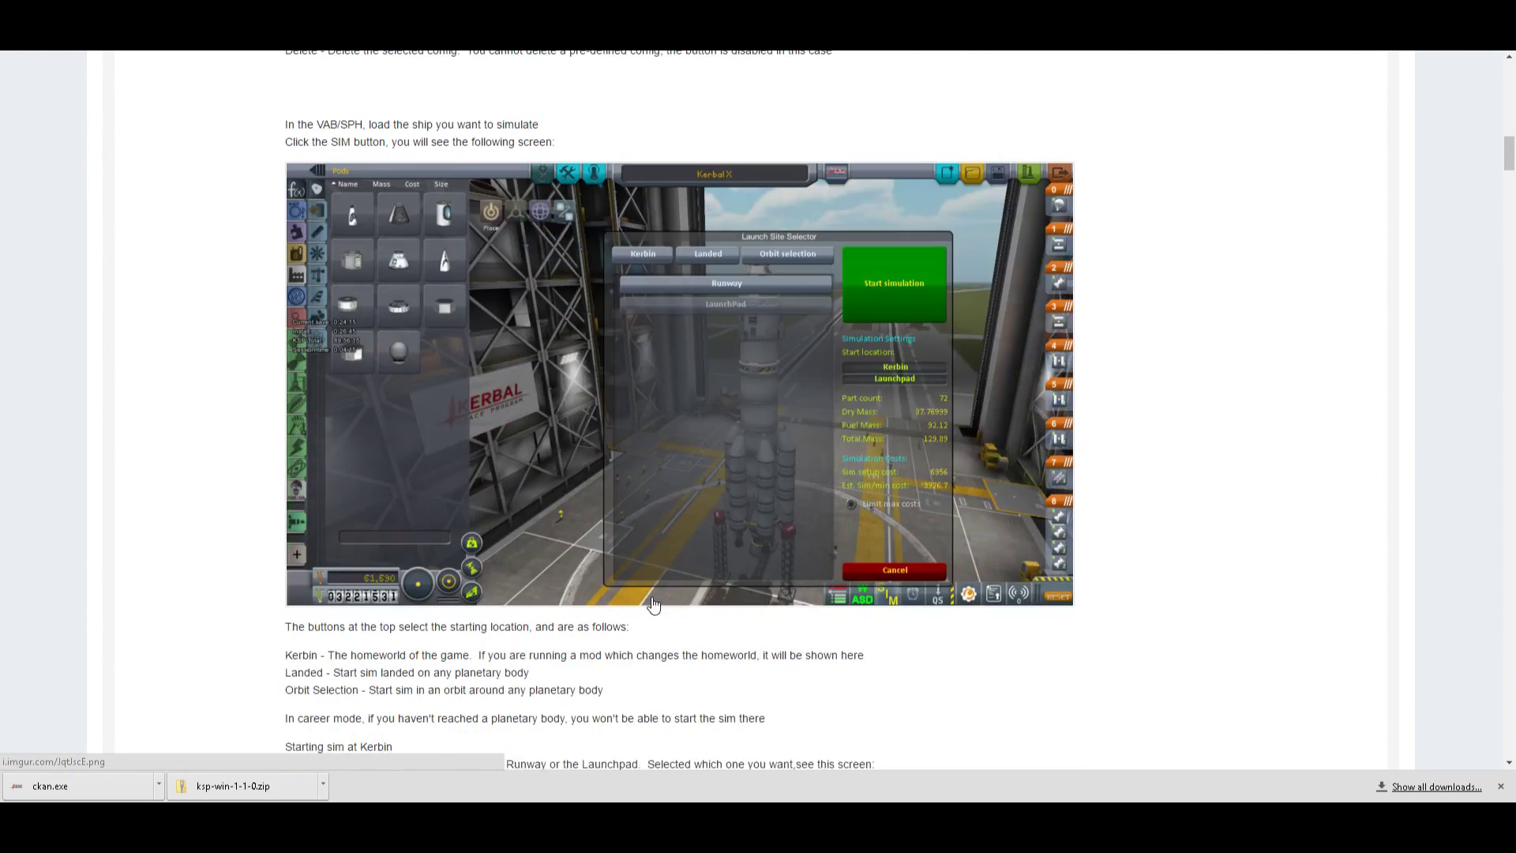
{"action": "scroll", "coordinate": [654, 604], "scroll_direction": "up", "scroll_amount": 1}
{"action": "scroll", "coordinate": [654, 604], "scroll_direction": "up", "scroll_amount": 1}
{"action": "scroll", "coordinate": [653, 604], "scroll_direction": "up", "scroll_amount": 5}
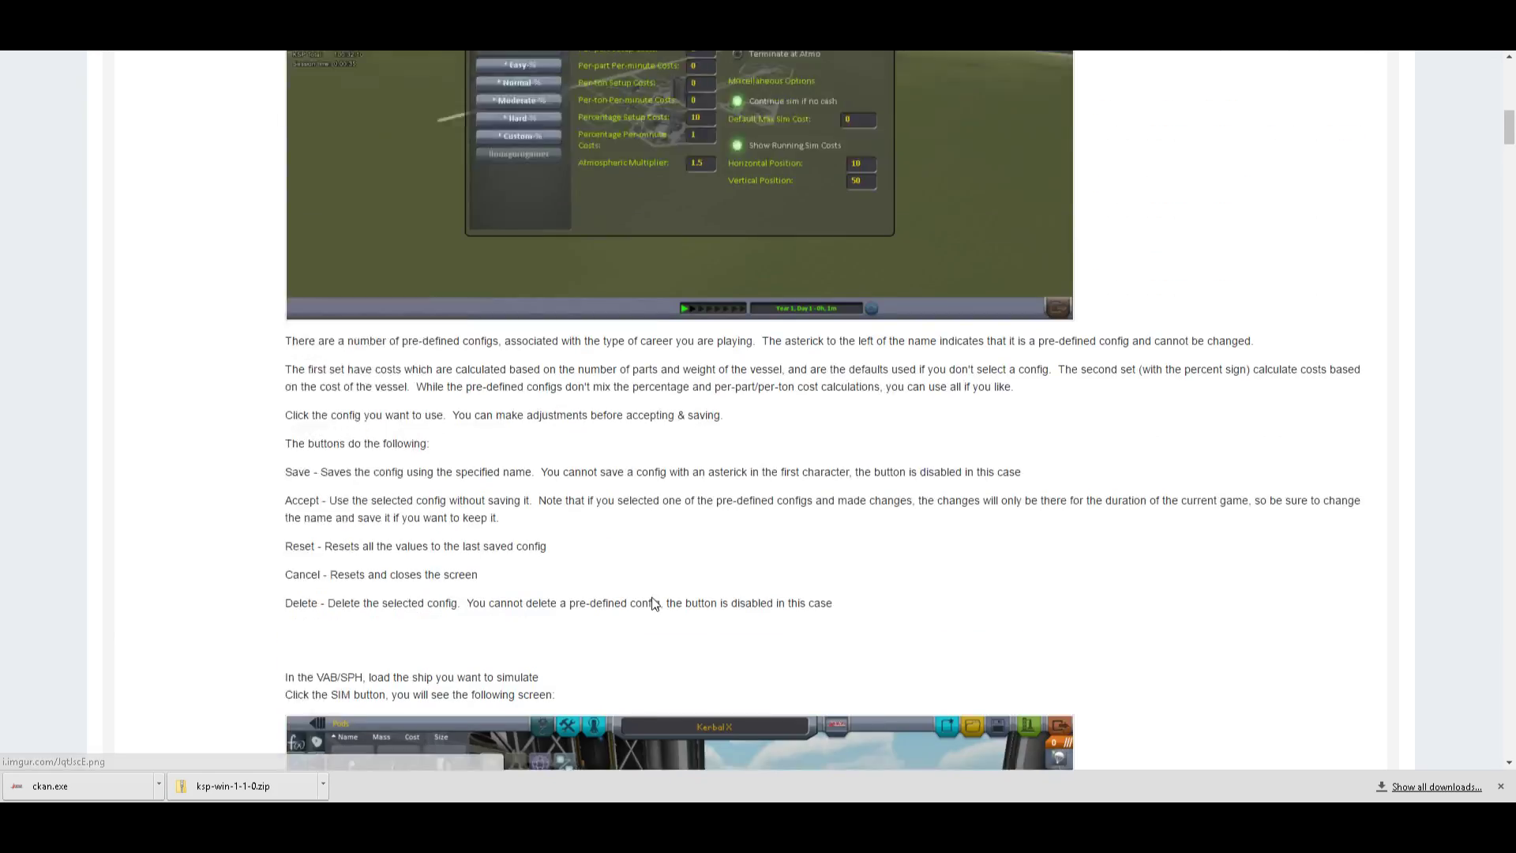
{"action": "scroll", "coordinate": [653, 604], "scroll_direction": "down", "scroll_amount": 9}
{"action": "scroll", "coordinate": [652, 604], "scroll_direction": "down", "scroll_amount": 12}
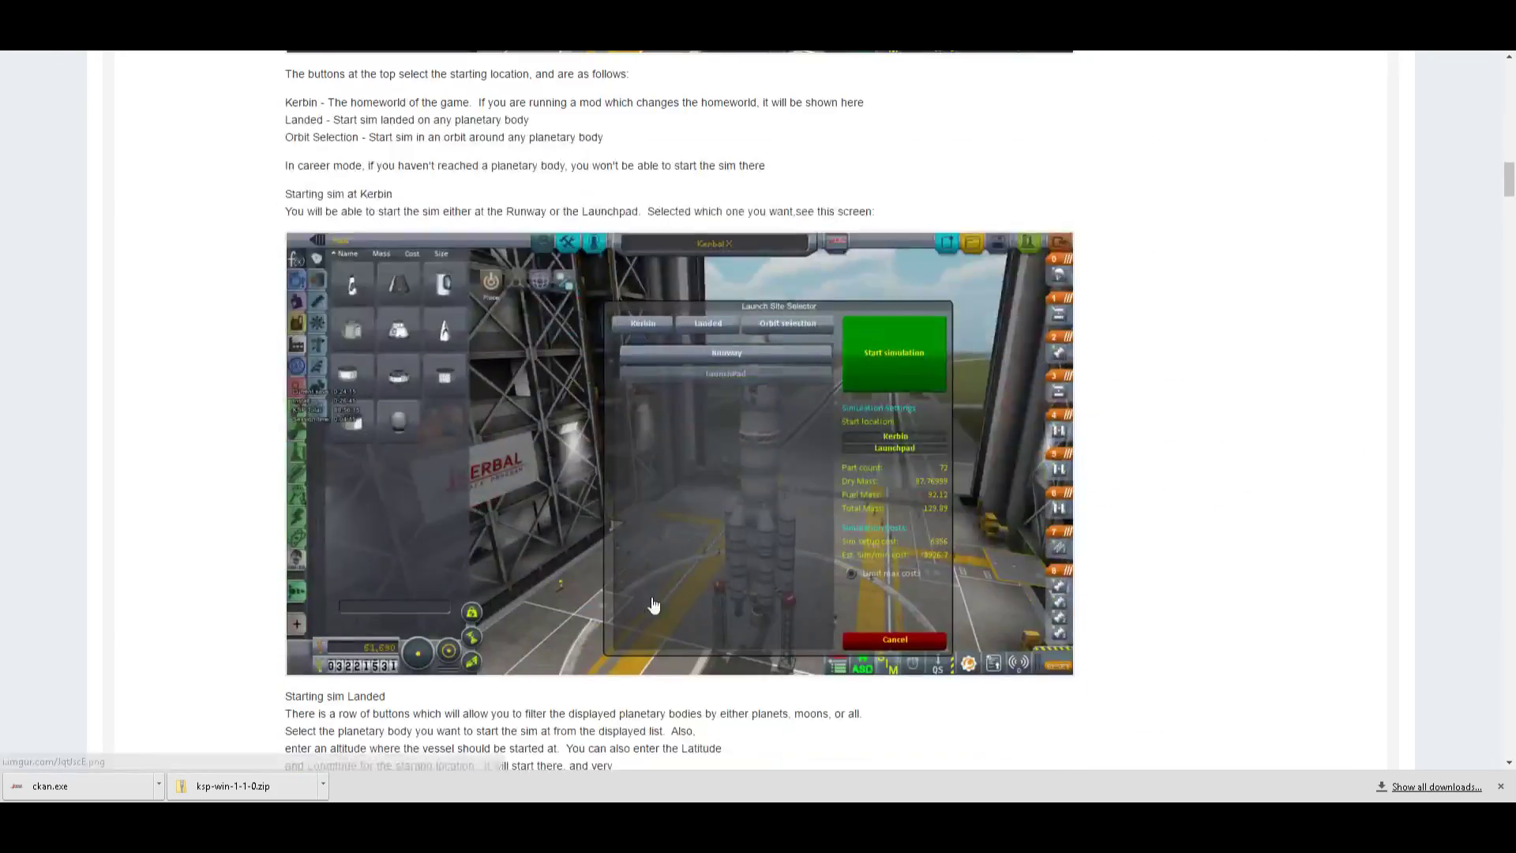
{"action": "scroll", "coordinate": [653, 604], "scroll_direction": "down", "scroll_amount": 8}
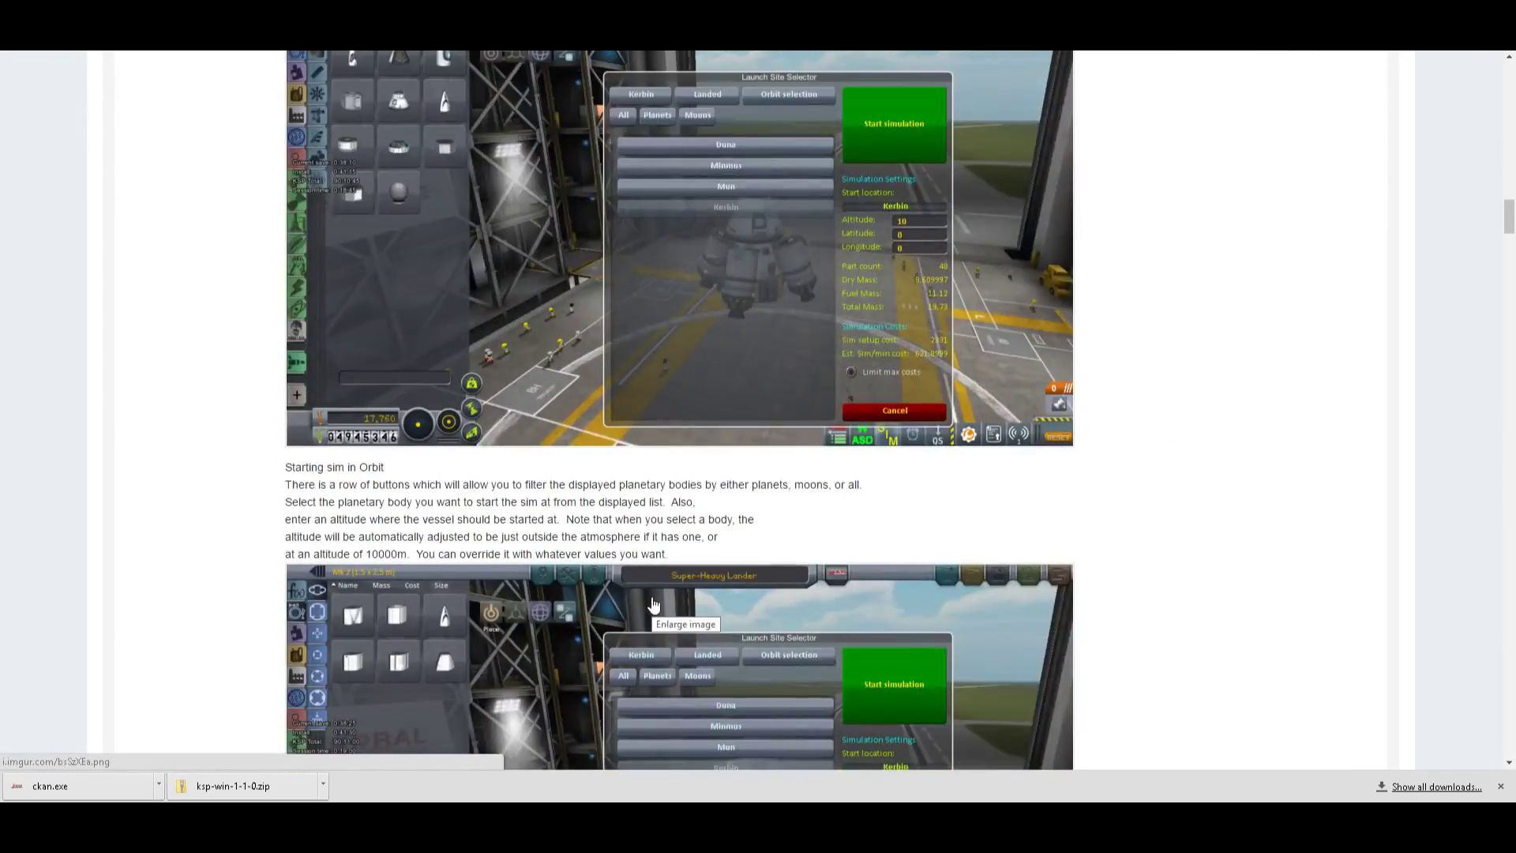
{"action": "scroll", "coordinate": [652, 604], "scroll_direction": "down", "scroll_amount": 8}
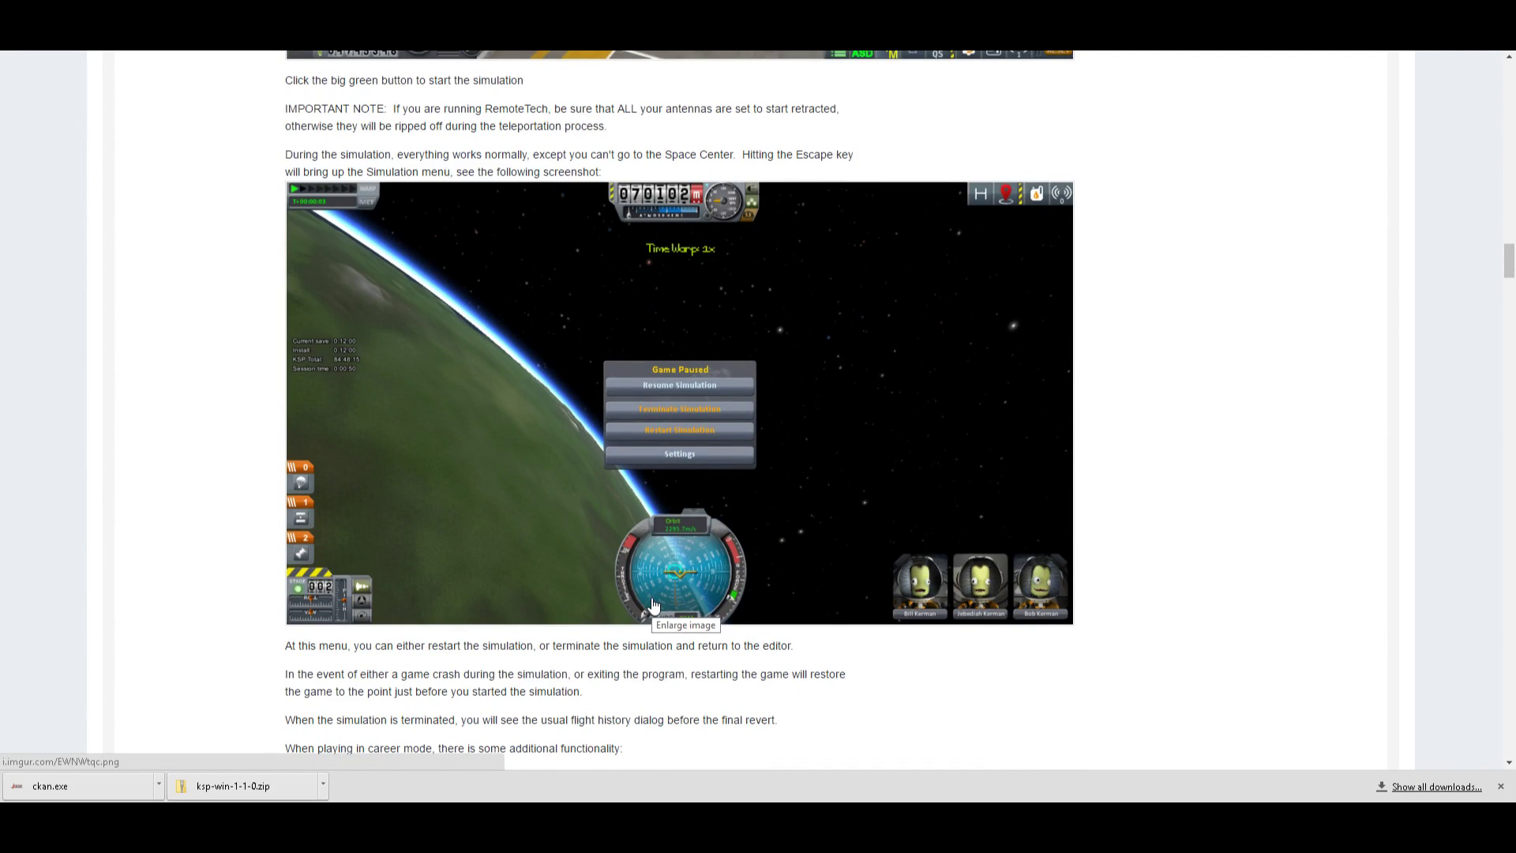
Read the KRASH page's notes on career-mode simulation costs and termination conditions, skim the changelog and return to the CKAN mod list
{"action": "scroll", "coordinate": [653, 604], "scroll_direction": "down", "scroll_amount": 2}
{"action": "scroll", "coordinate": [654, 604], "scroll_direction": "down", "scroll_amount": 1}
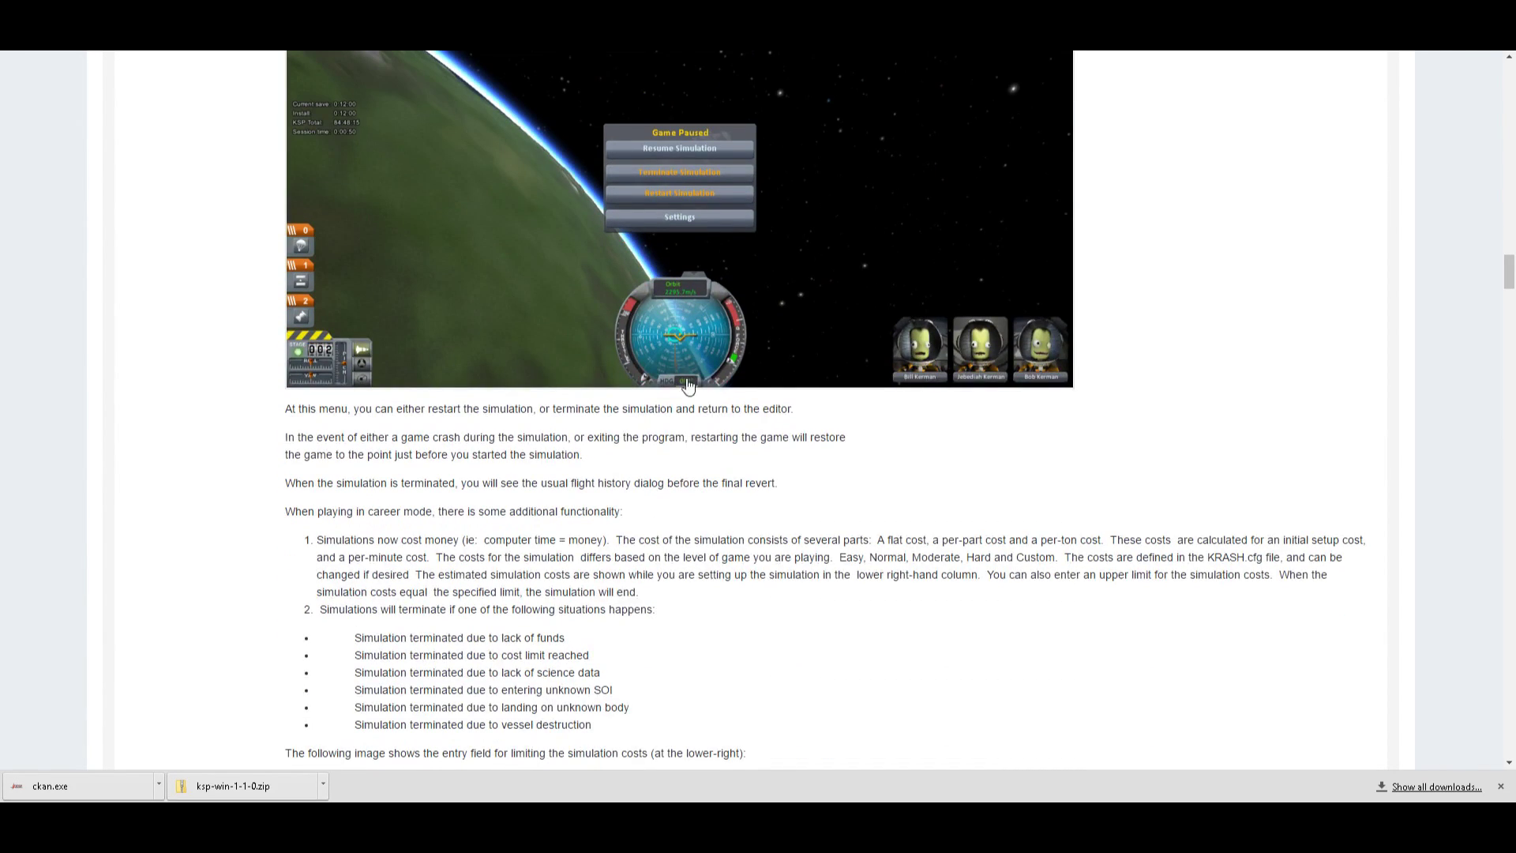
{"action": "scroll", "coordinate": [667, 379], "scroll_direction": "down", "scroll_amount": 2}
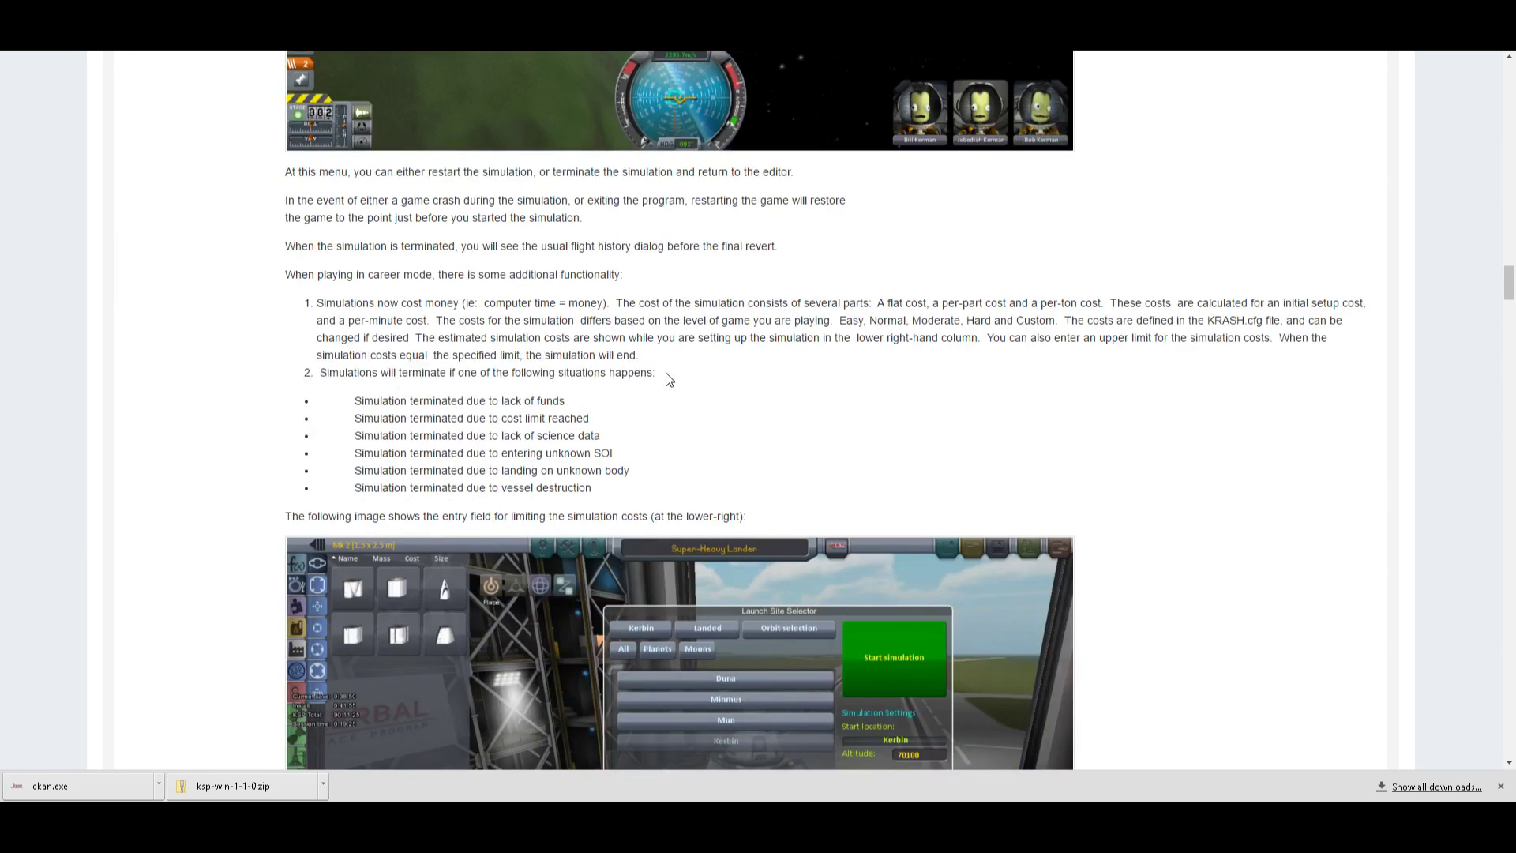
{"action": "scroll", "coordinate": [669, 380], "scroll_direction": "down", "scroll_amount": 2}
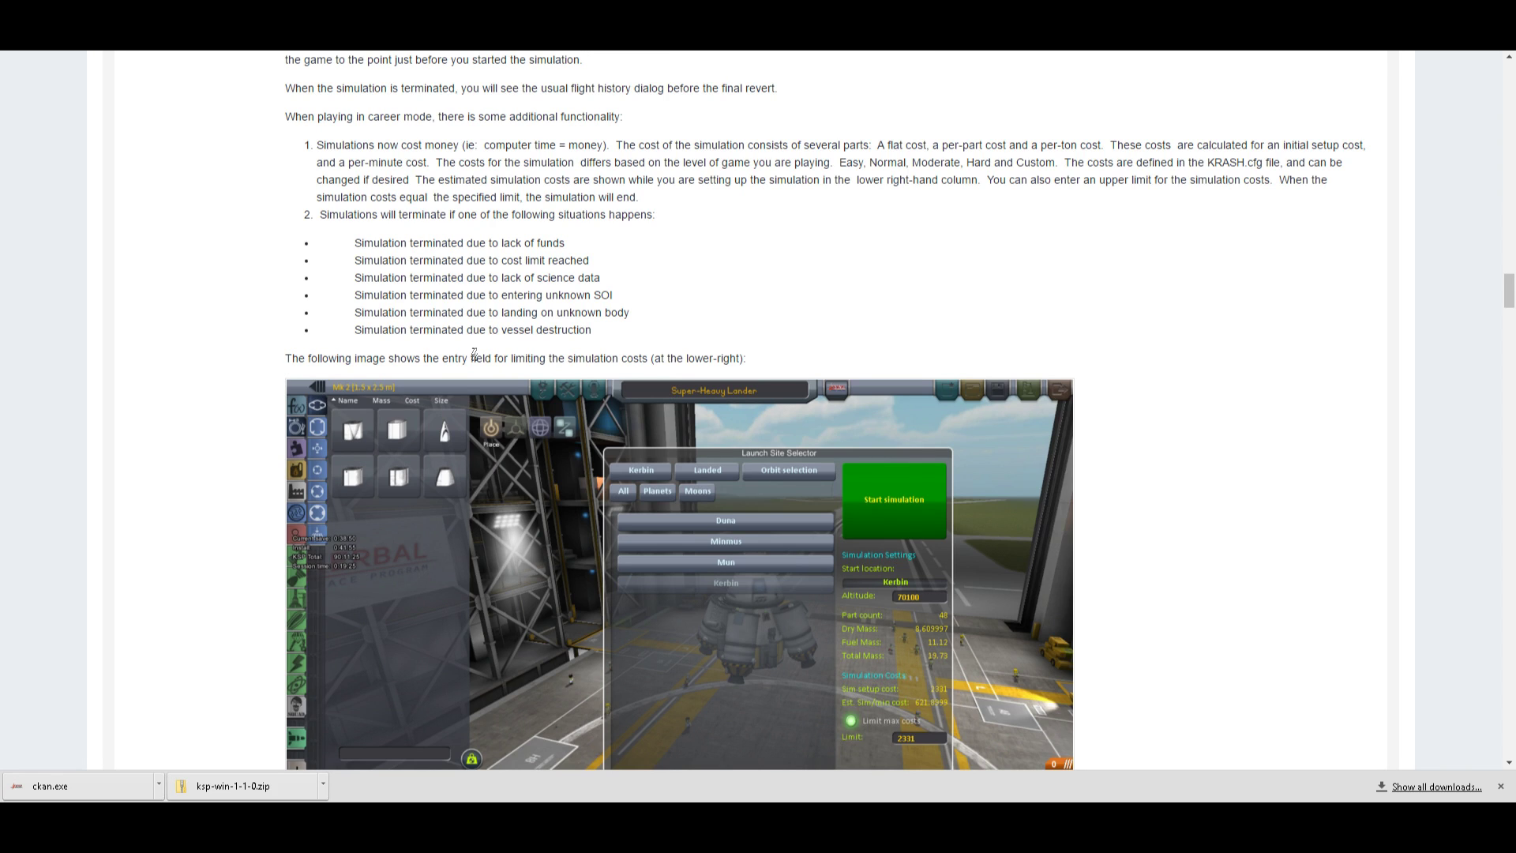
{"action": "scroll", "coordinate": [473, 355], "scroll_direction": "down", "scroll_amount": 3}
{"action": "scroll", "coordinate": [474, 360], "scroll_direction": "down", "scroll_amount": 2}
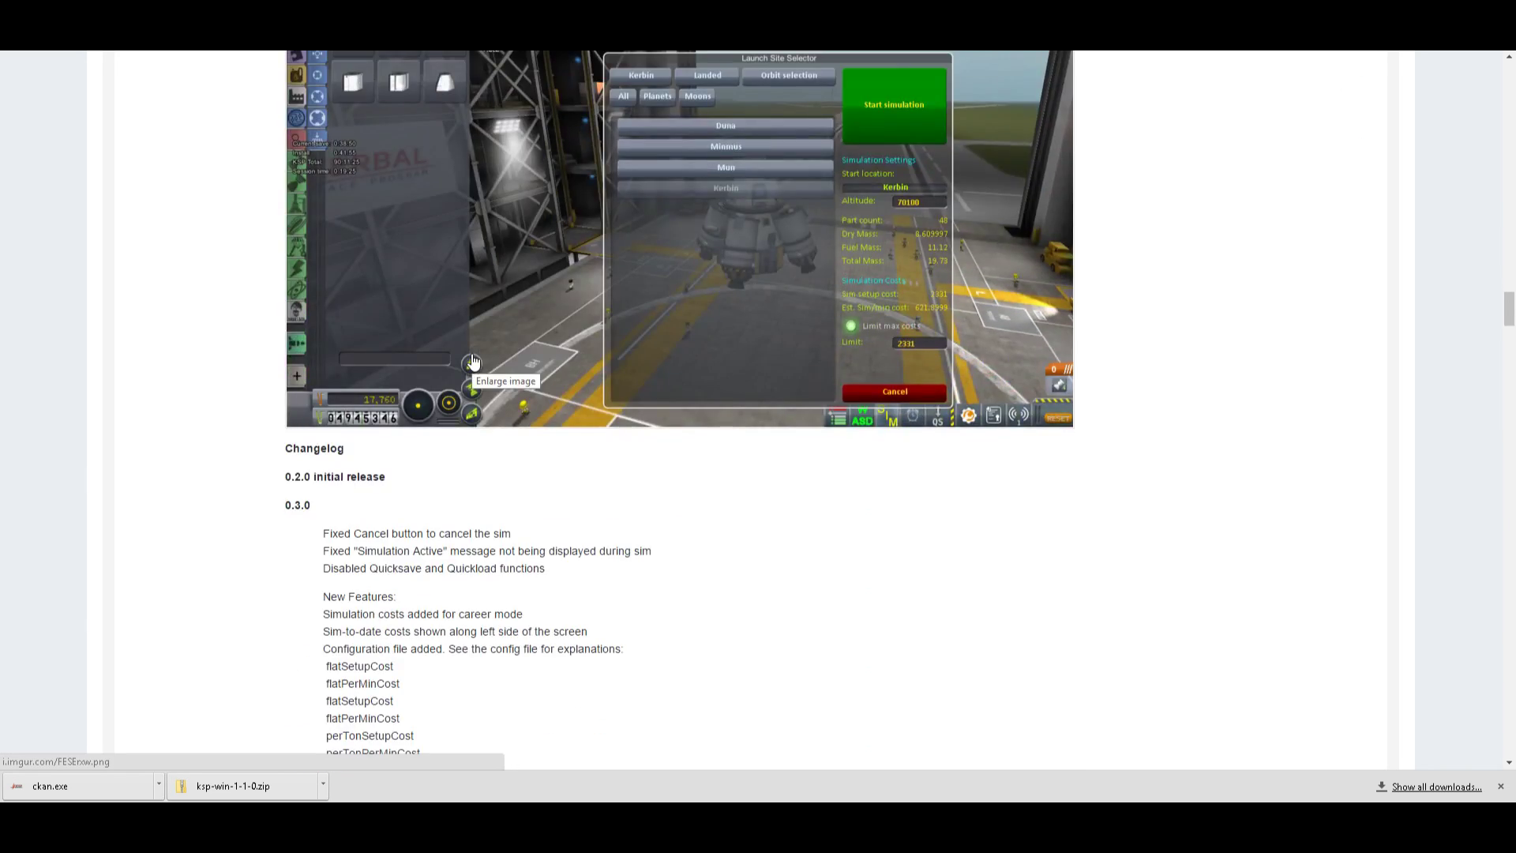
{"action": "scroll", "coordinate": [473, 361], "scroll_direction": "down", "scroll_amount": 13}
{"action": "scroll", "coordinate": [473, 361], "scroll_direction": "down", "scroll_amount": 3}
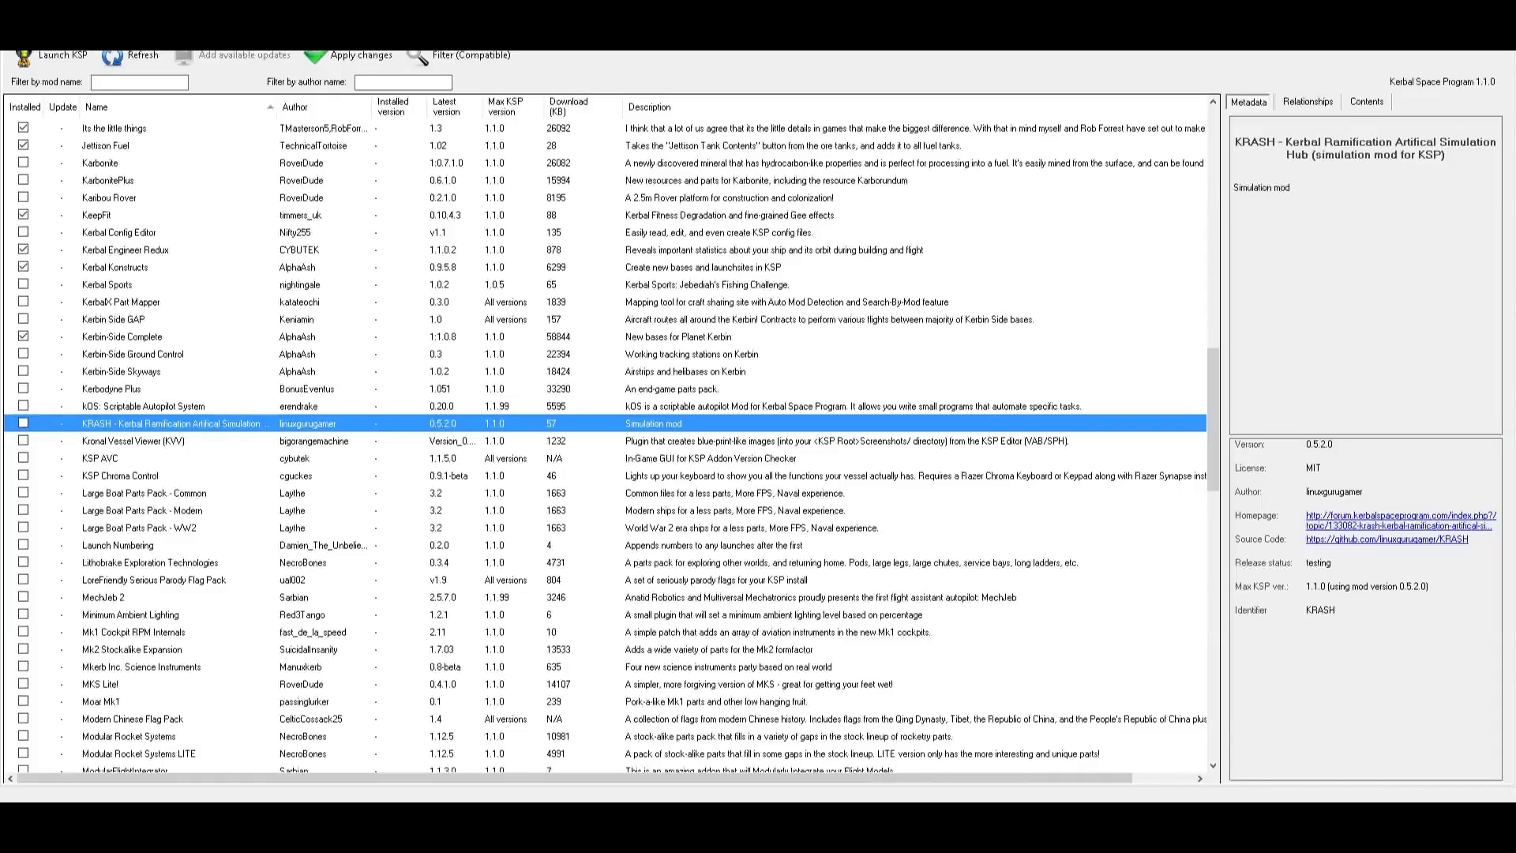
Mark Kronal Vessel Viewer (KVV) for installation and review KSP Chroma Control and the Large Boat Parts Pack entries
{"action": "key", "text": "Down"}
{"action": "key", "text": "Down"}
{"action": "key", "text": "Down"}
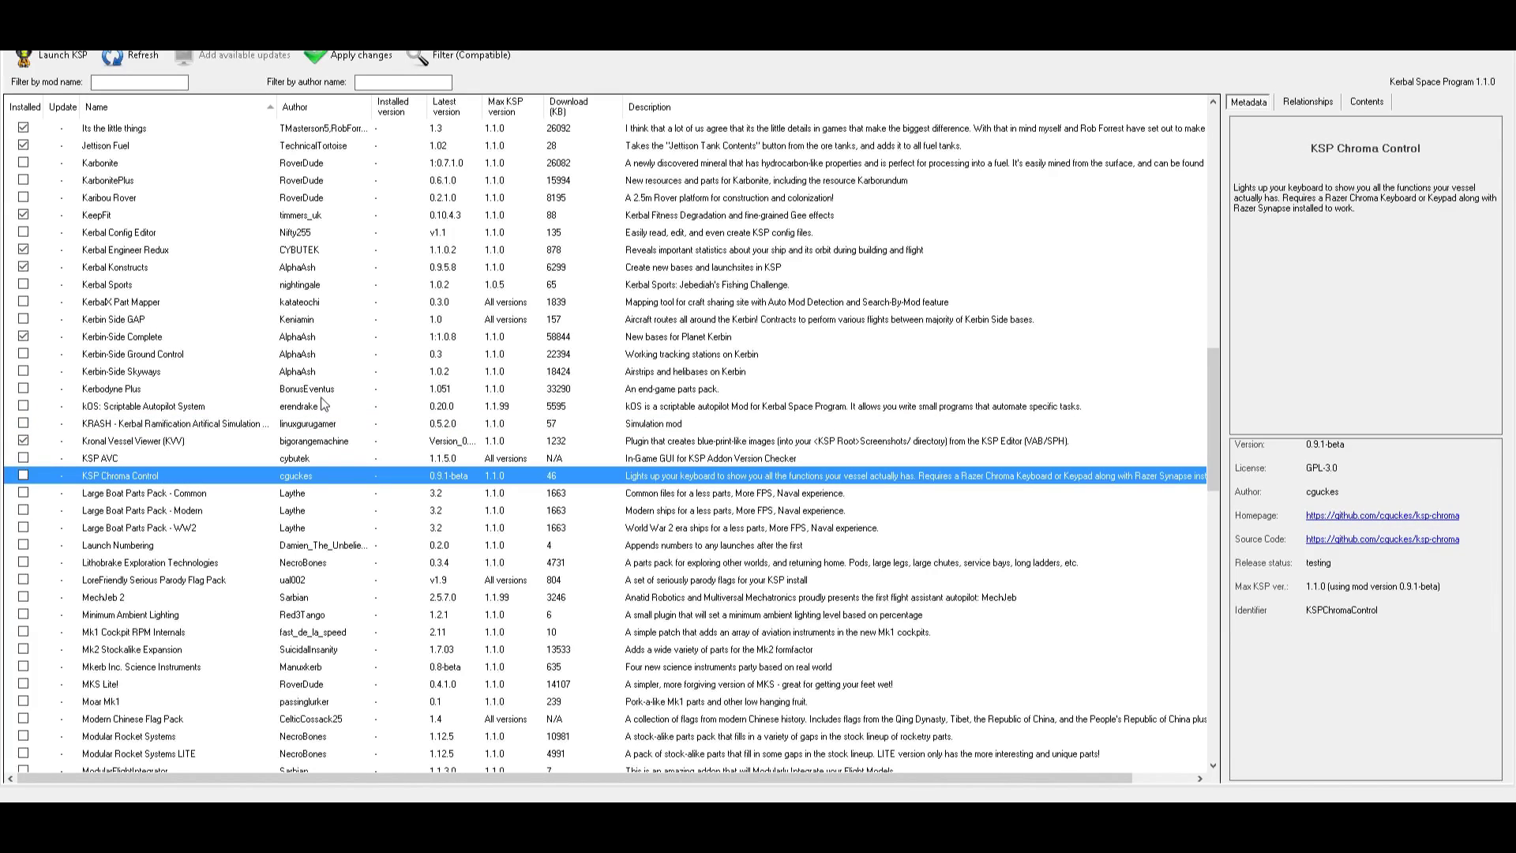
{"action": "key", "text": "Down"}
{"action": "key", "text": "Down"}
{"action": "key", "text": "Down"}
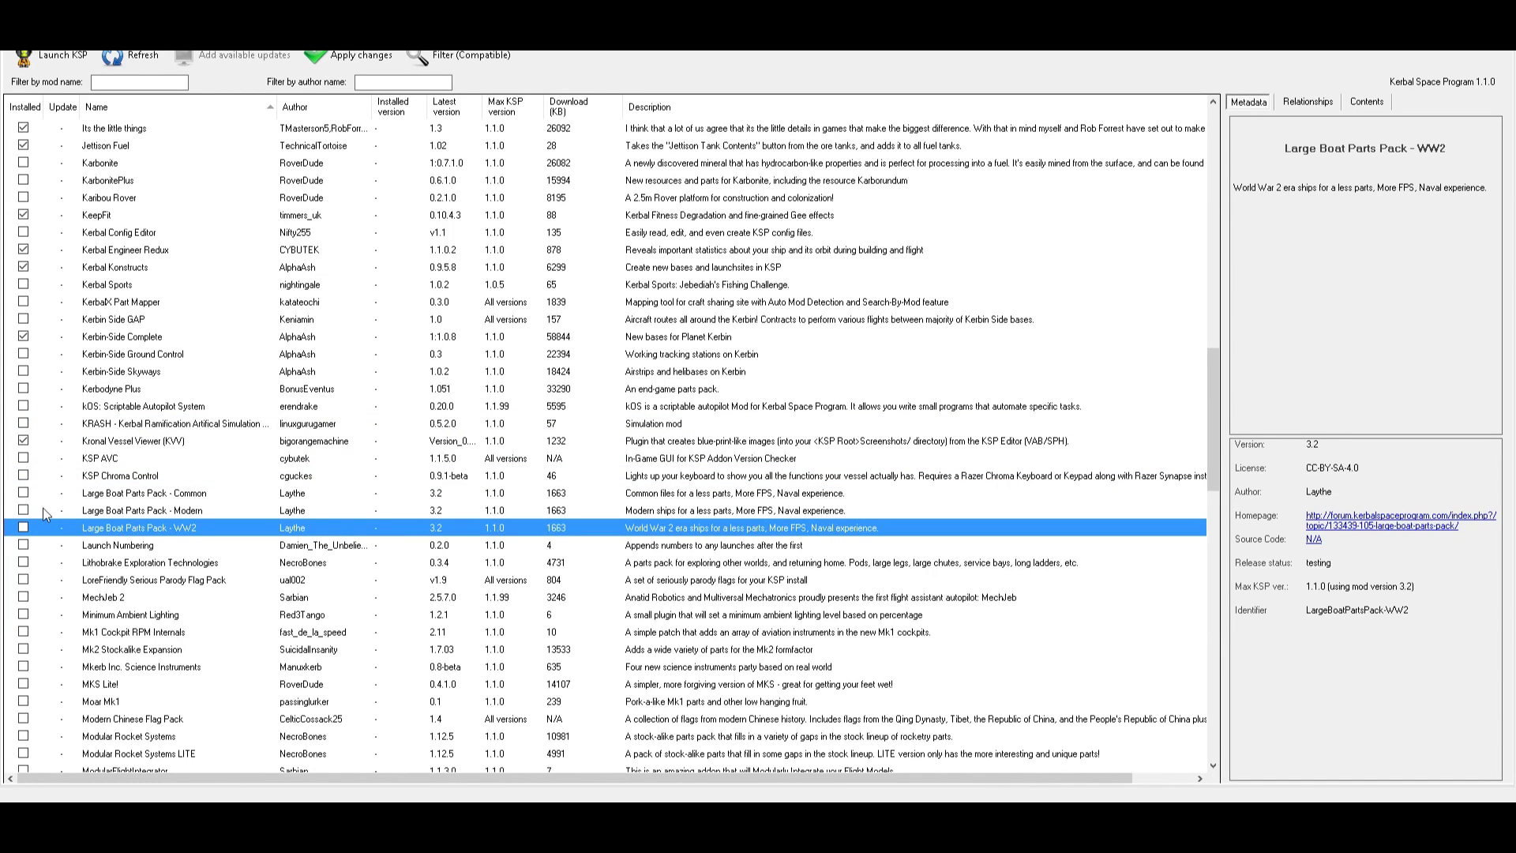
Mark Large Boat Parts Pack - Modern for installation and check its contents and dependencies
{"action": "left_click", "coordinate": [23, 510]}
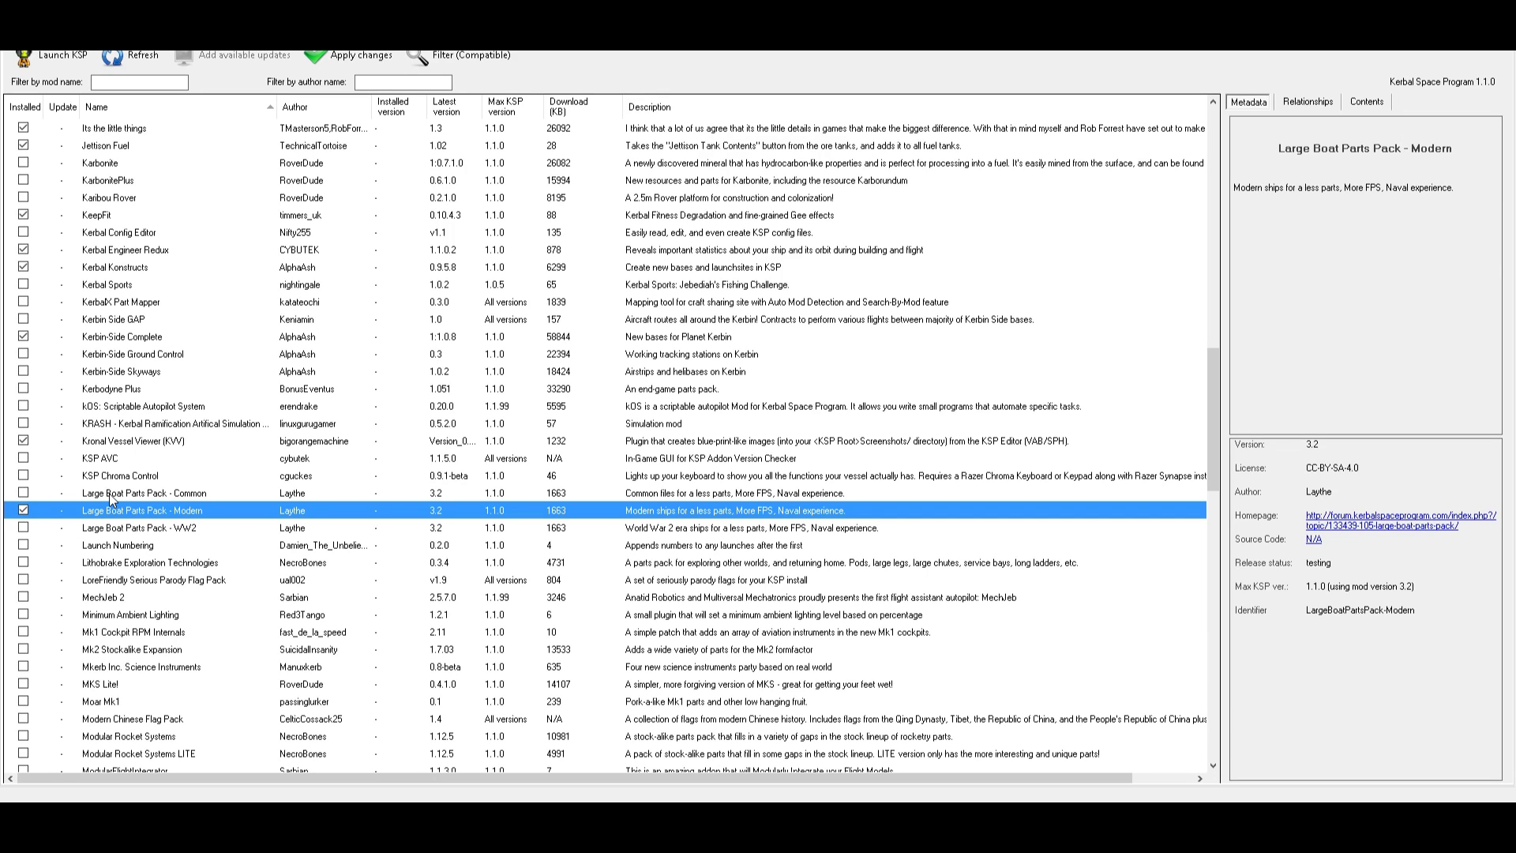
{"action": "left_click", "coordinate": [1366, 101]}
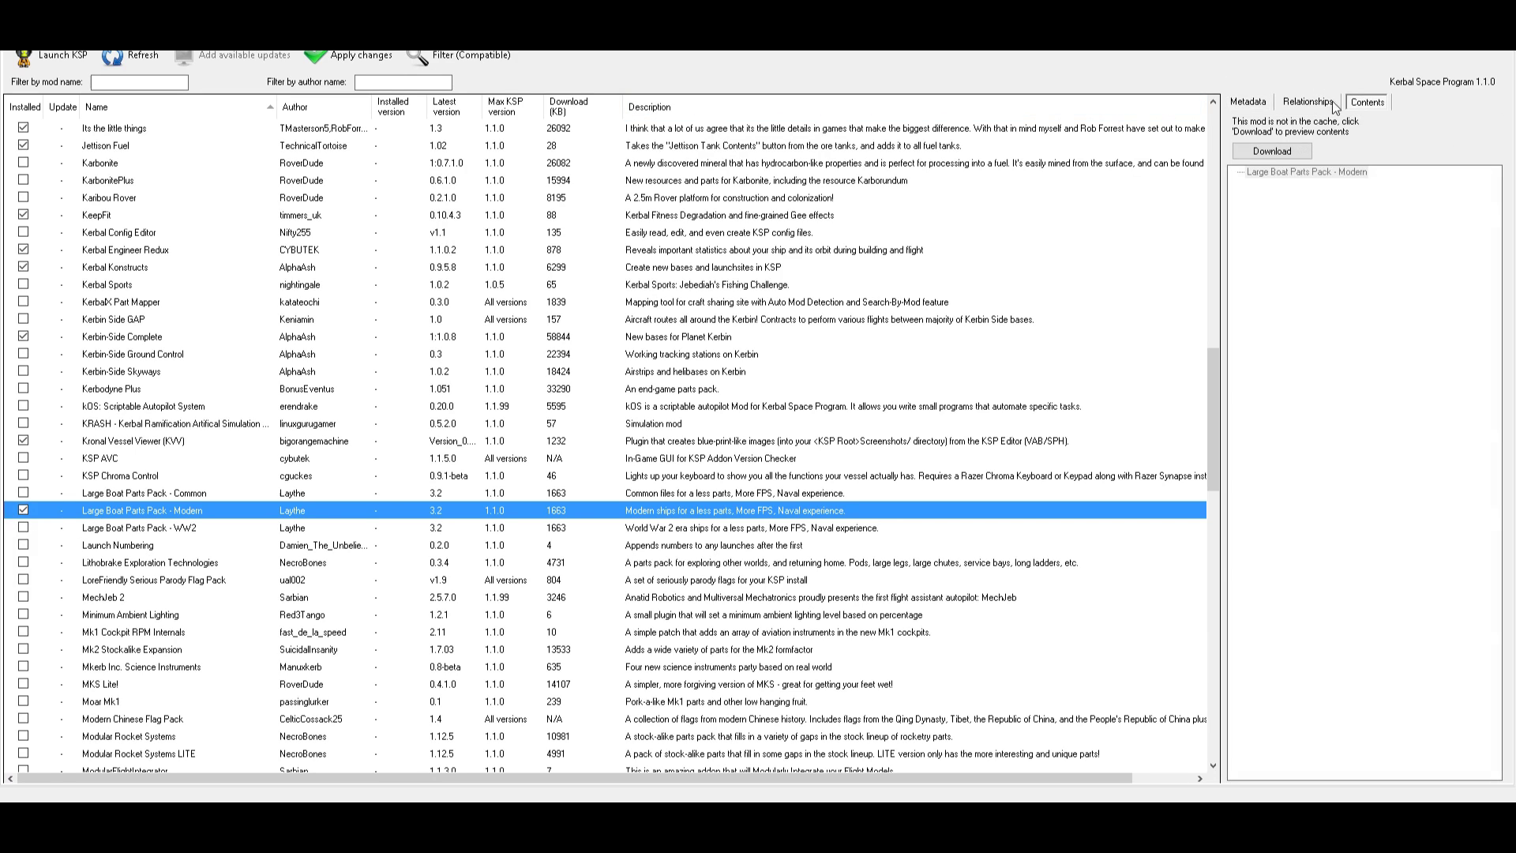
{"action": "left_click", "coordinate": [1320, 105]}
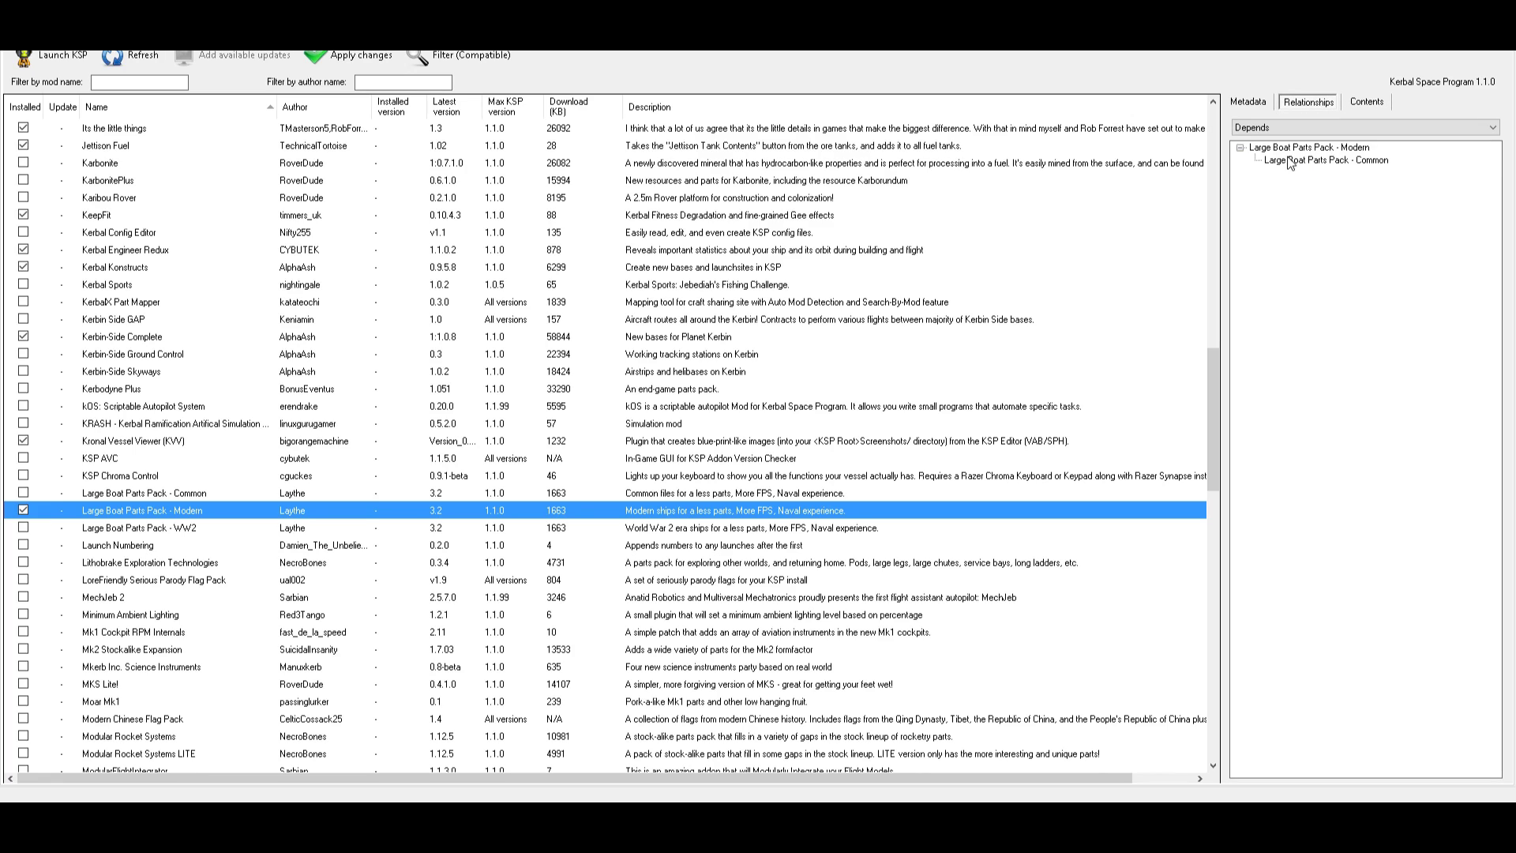
Mark LoreFriendly Serious Parody Flag Pack, Minimum Ambient Lighting and Dogecoin Flag for installation
{"action": "left_click", "coordinate": [146, 582]}
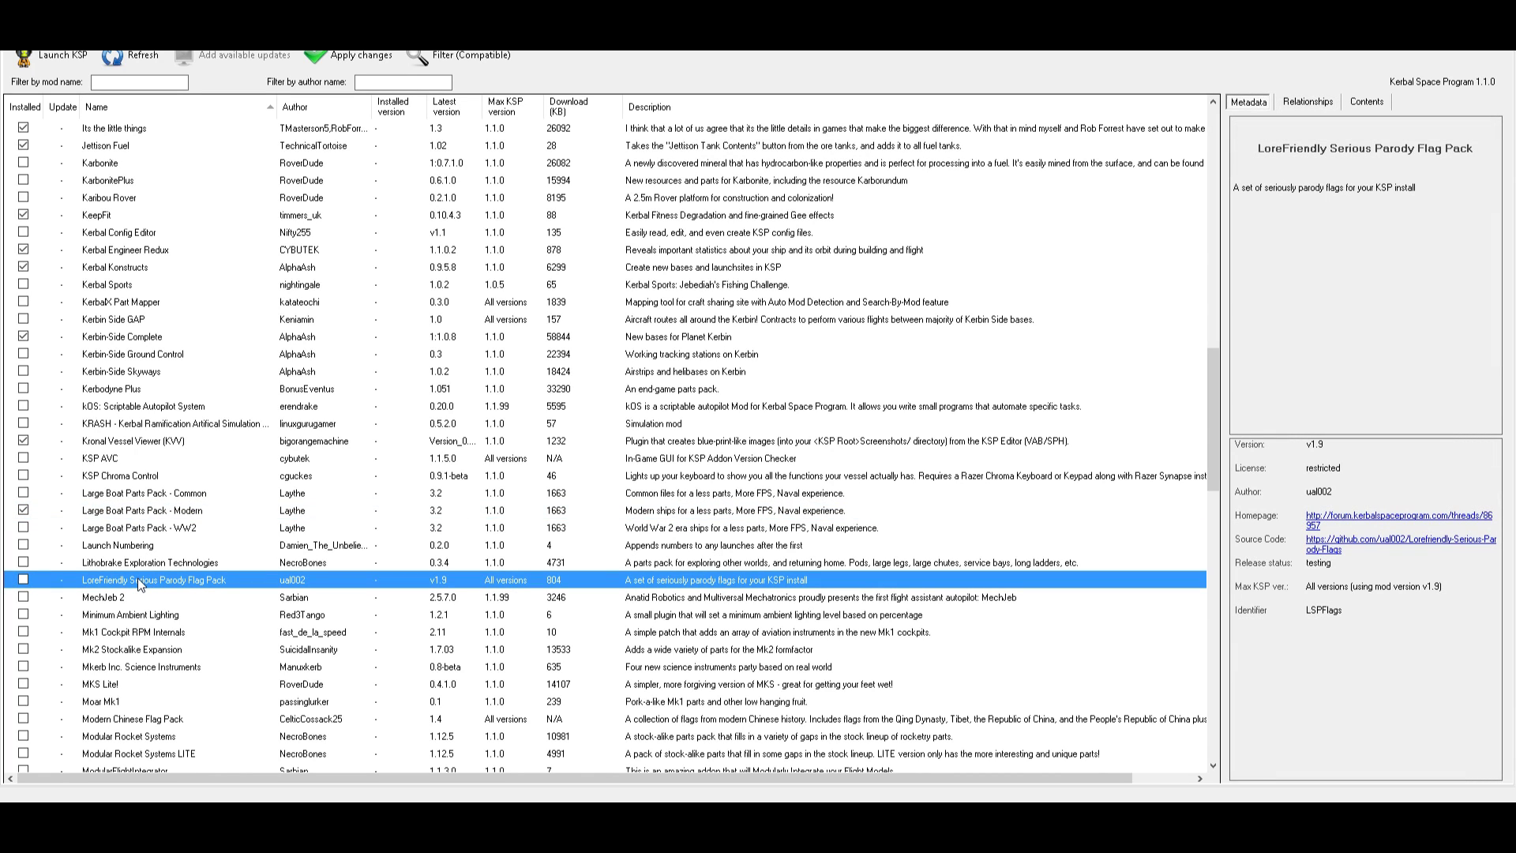
{"action": "left_click", "coordinate": [23, 580]}
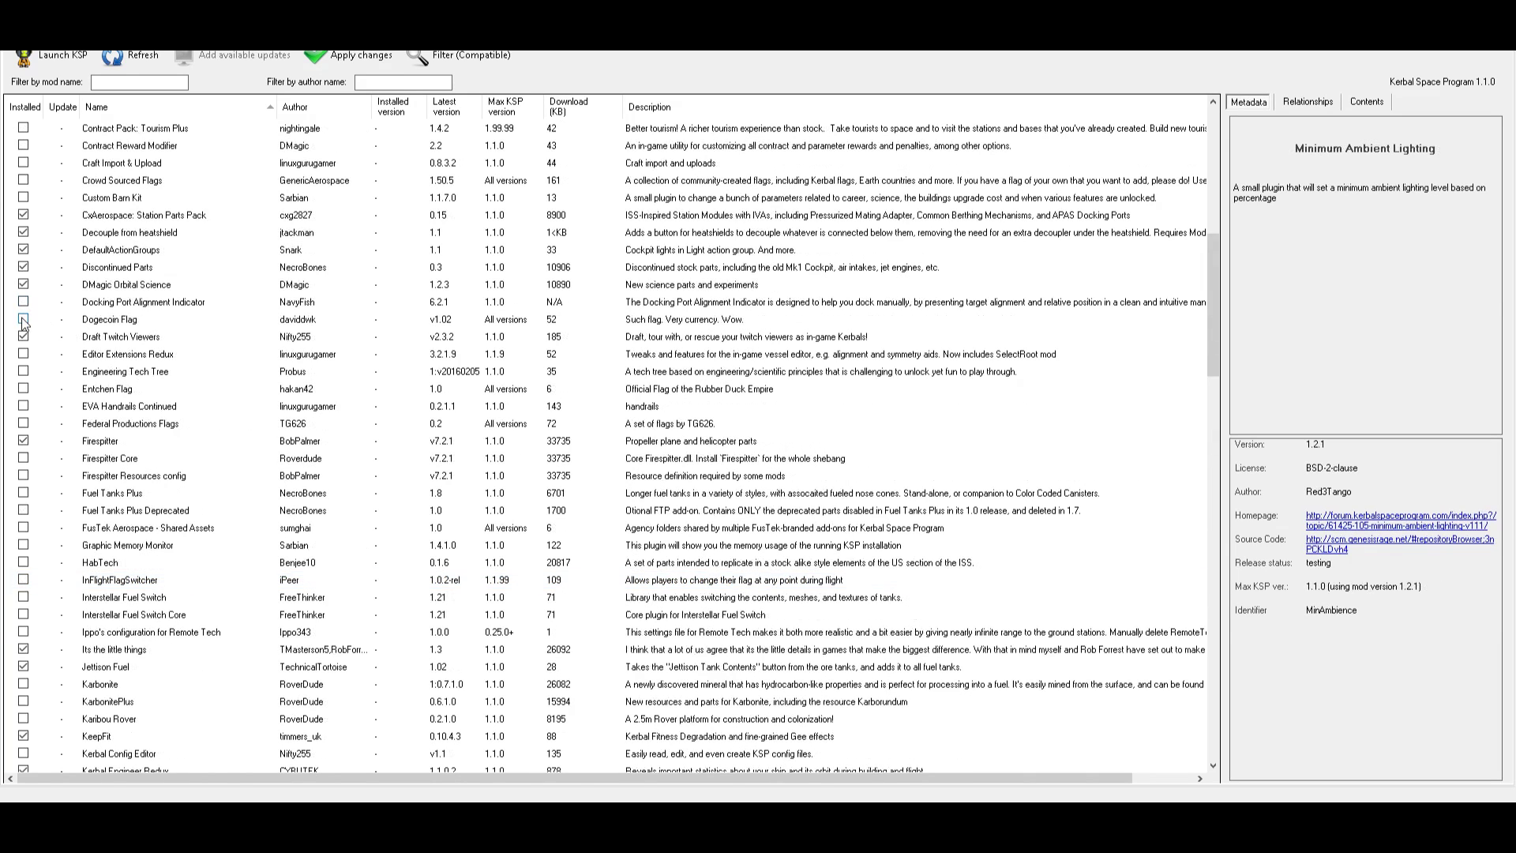
{"action": "left_click", "coordinate": [23, 322]}
{"action": "scroll", "coordinate": [264, 314], "scroll_direction": "down", "scroll_amount": 4}
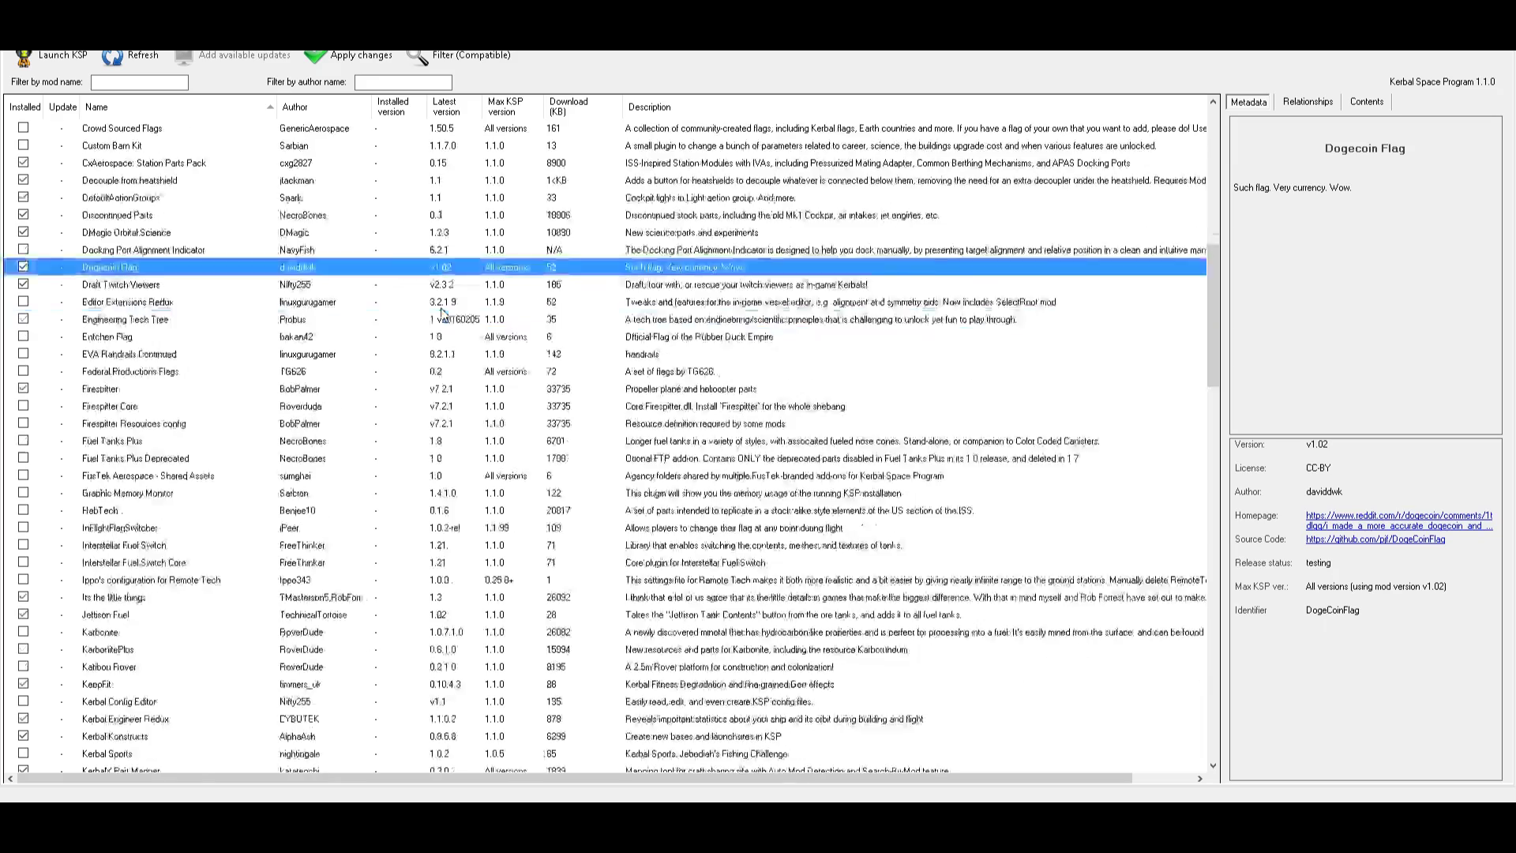
Mark Mk2 Stockalike Expansion, Mkerb Inc. Science Instruments, Moar Mk1 and MKS Lite! for installation
{"action": "scroll", "coordinate": [442, 314], "scroll_direction": "down", "scroll_amount": 15}
{"action": "left_click", "coordinate": [56, 288]}
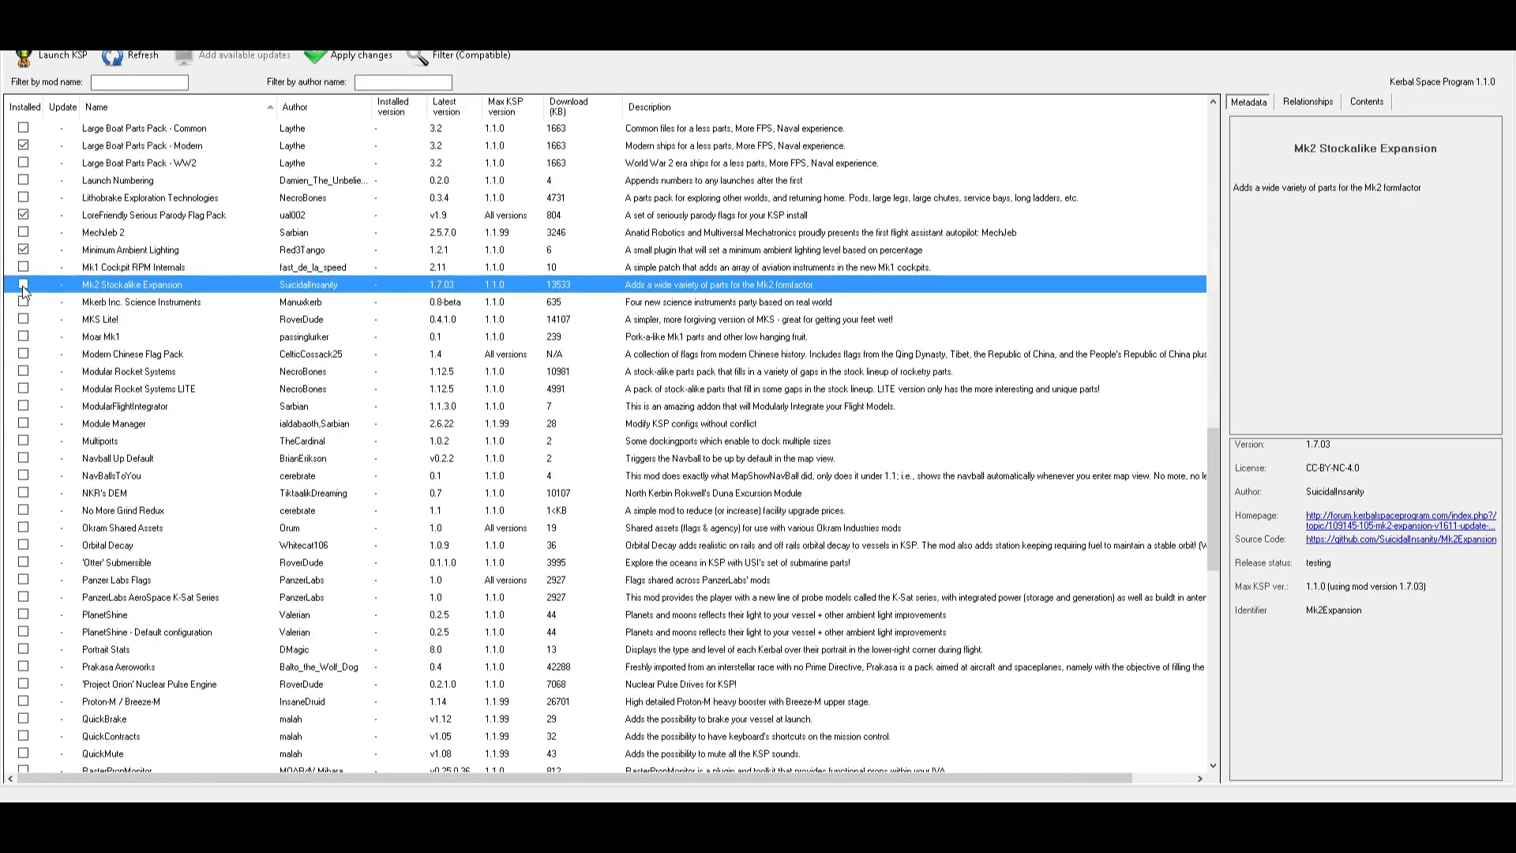
{"action": "left_click", "coordinate": [23, 286]}
{"action": "left_click", "coordinate": [24, 302]}
{"action": "left_click", "coordinate": [49, 336]}
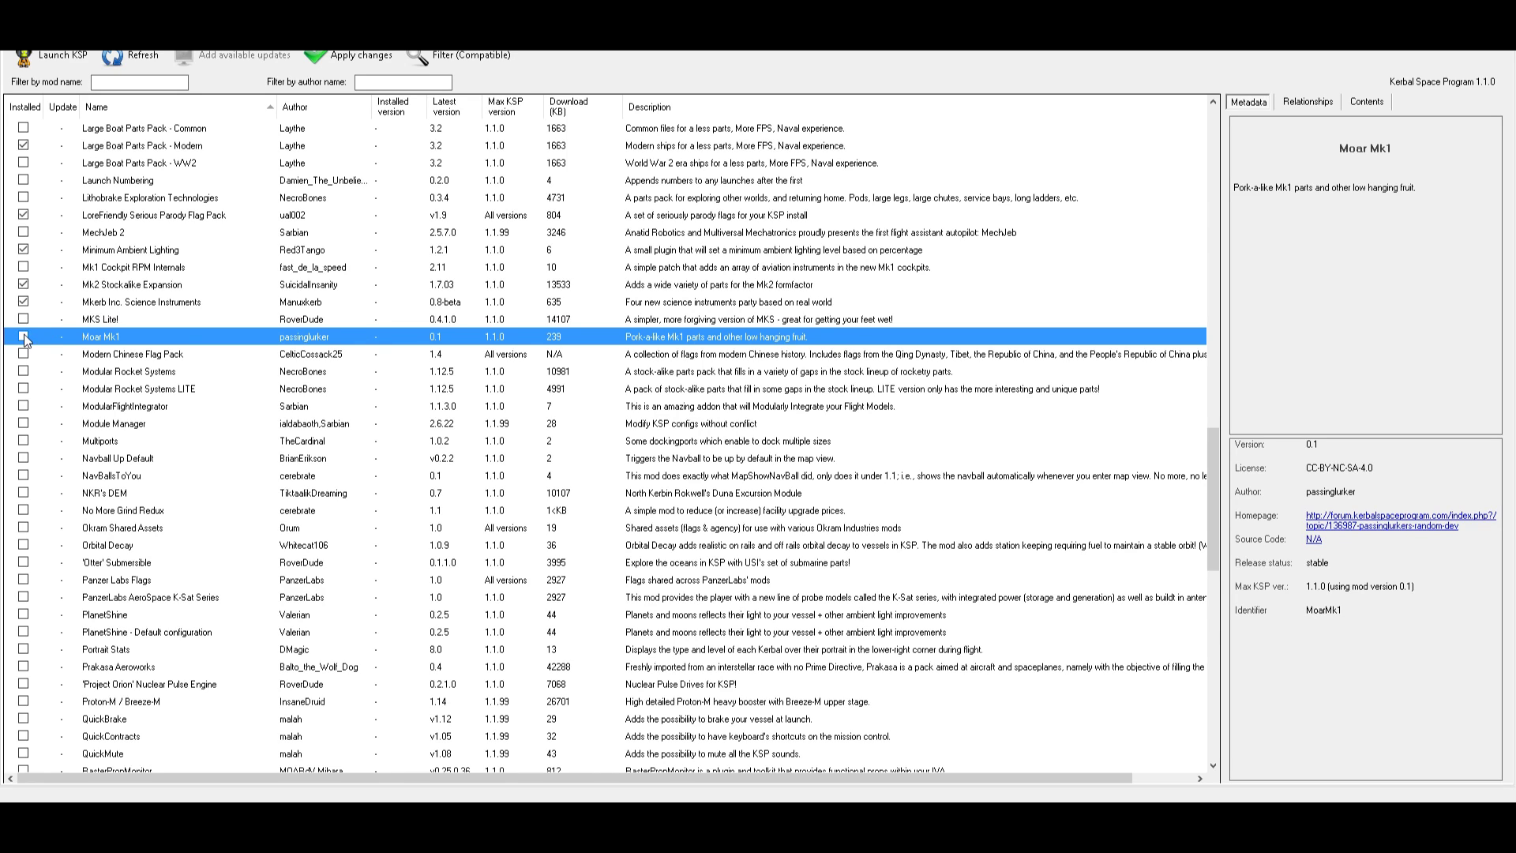
{"action": "left_click", "coordinate": [24, 336]}
{"action": "left_click", "coordinate": [45, 319]}
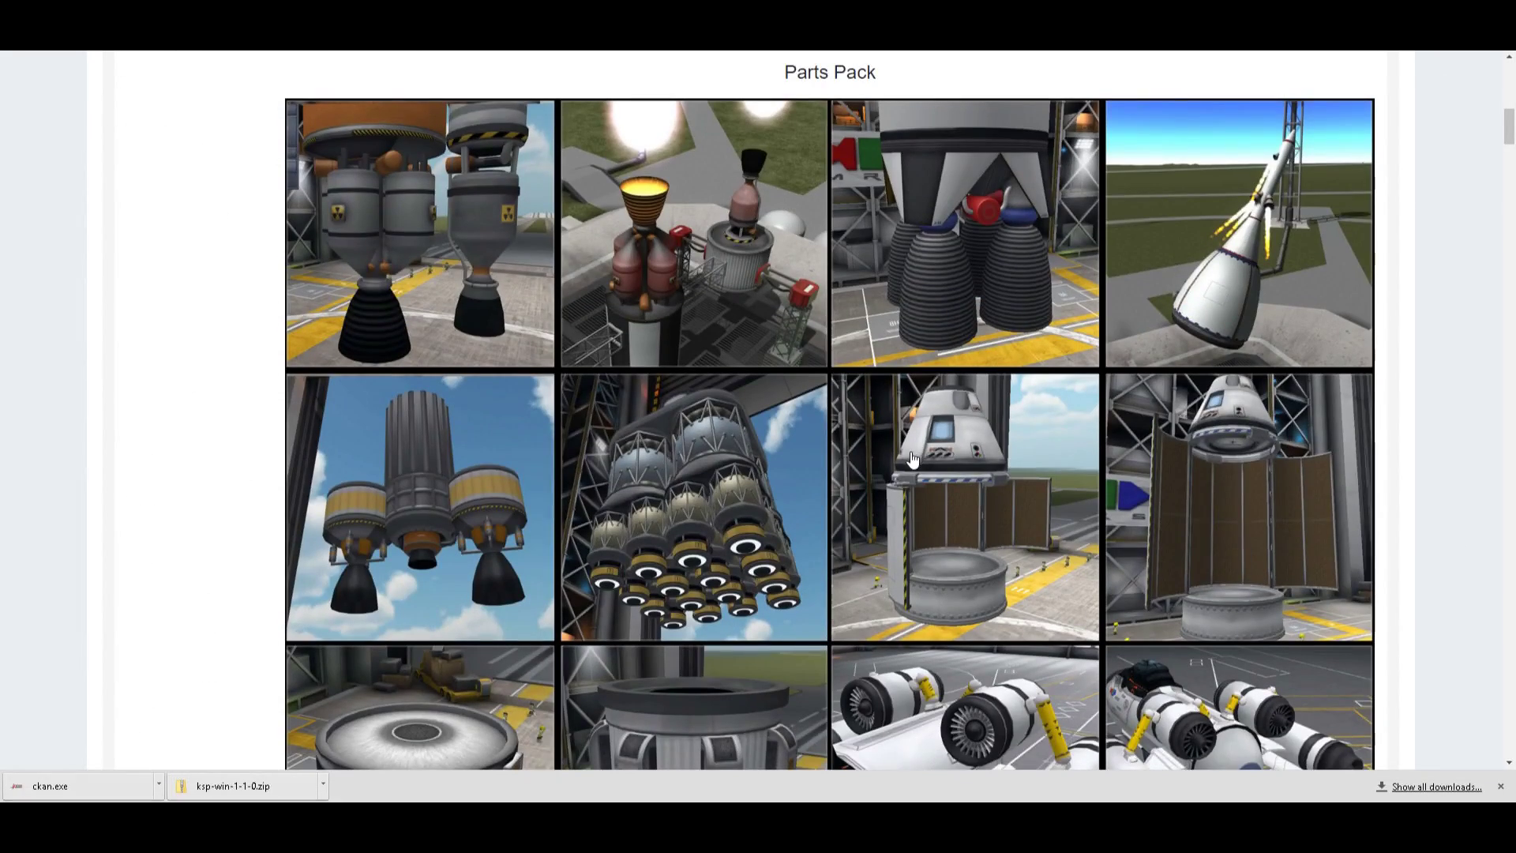
Browse the part images on the Modular Rocket Systems homepage and return to the CKAN mod list
{"action": "scroll", "coordinate": [911, 458], "scroll_direction": "down", "scroll_amount": 4}
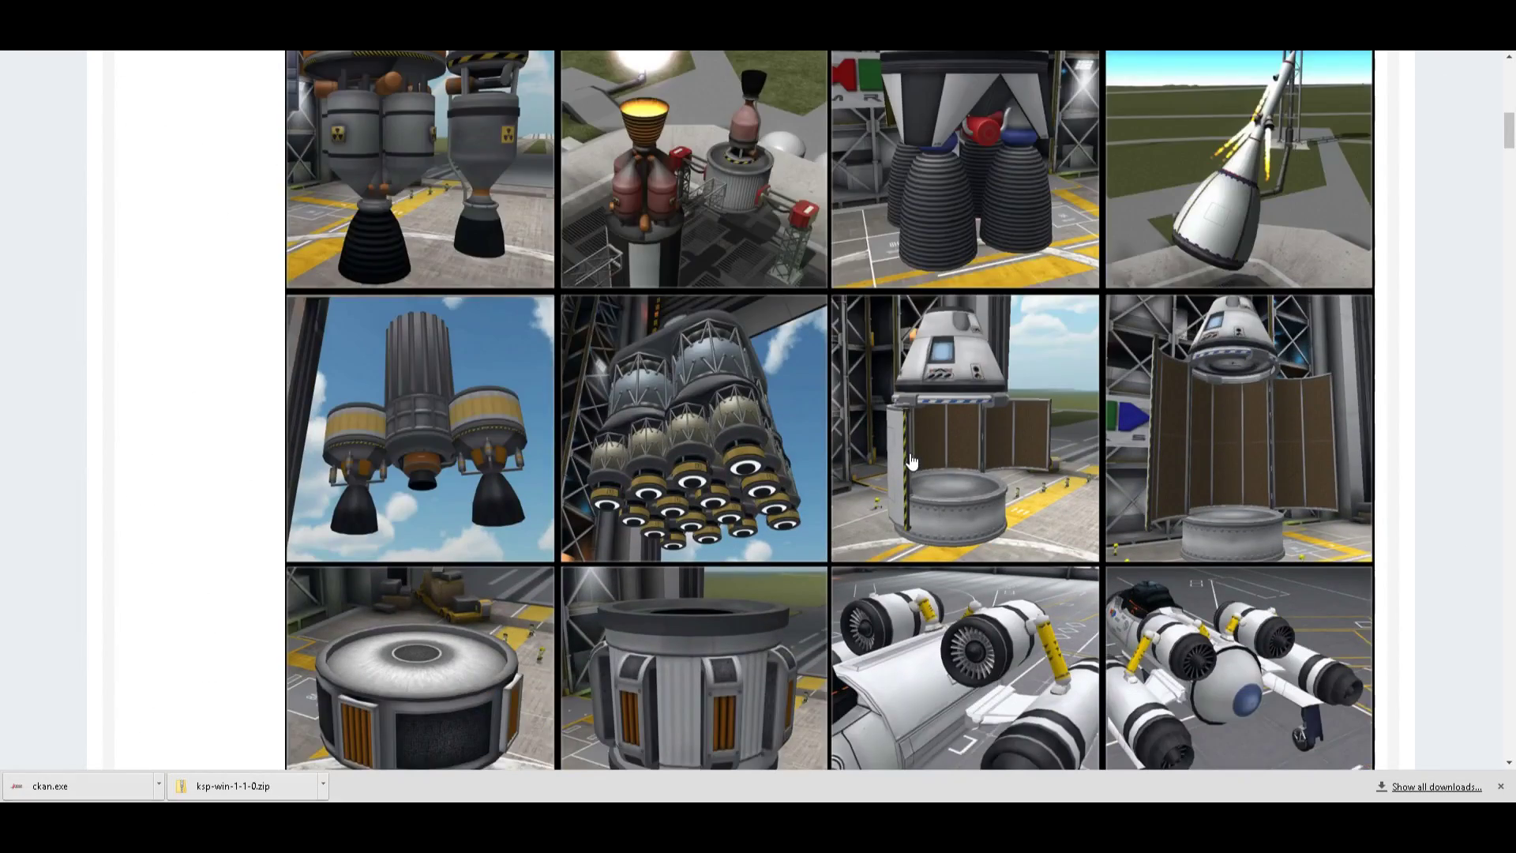
{"action": "scroll", "coordinate": [909, 462], "scroll_direction": "down", "scroll_amount": 2}
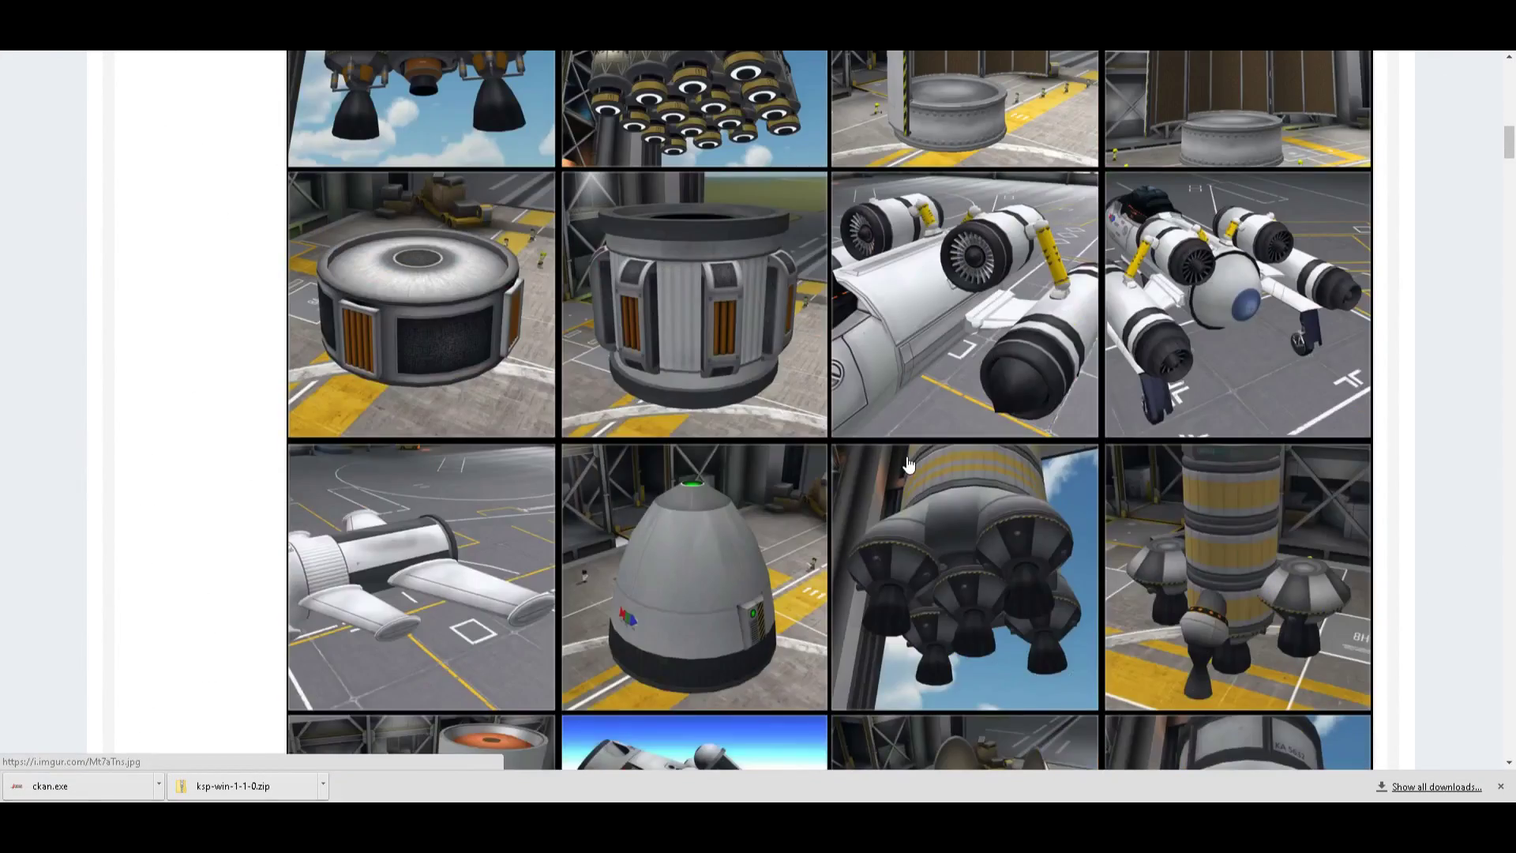
{"action": "scroll", "coordinate": [908, 468], "scroll_direction": "down", "scroll_amount": 1}
{"action": "scroll", "coordinate": [908, 468], "scroll_direction": "down", "scroll_amount": 2}
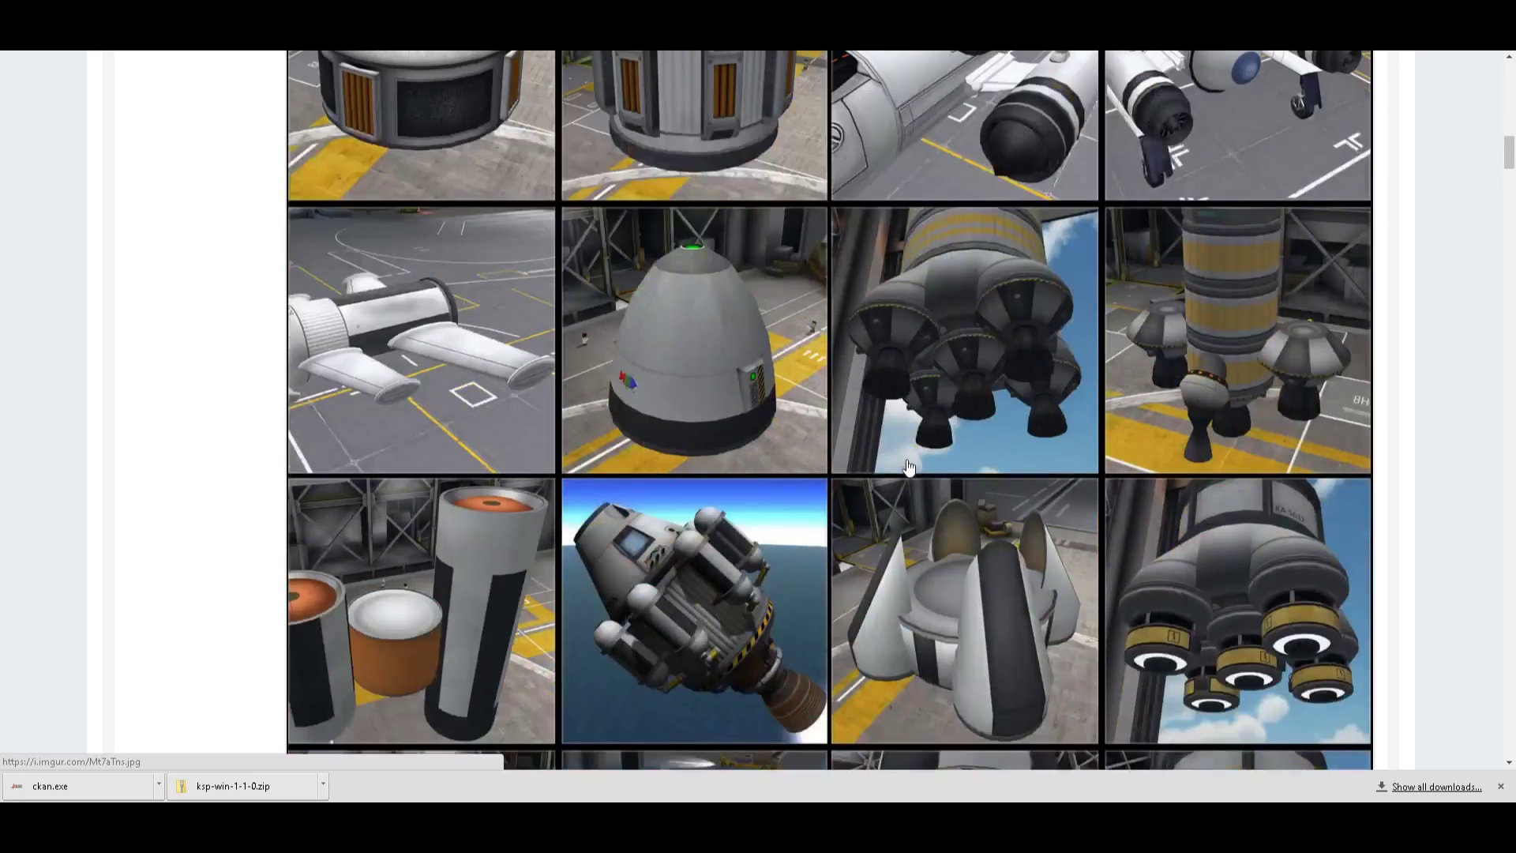
{"action": "scroll", "coordinate": [908, 468], "scroll_direction": "down", "scroll_amount": 10}
{"action": "scroll", "coordinate": [908, 468], "scroll_direction": "down", "scroll_amount": 12}
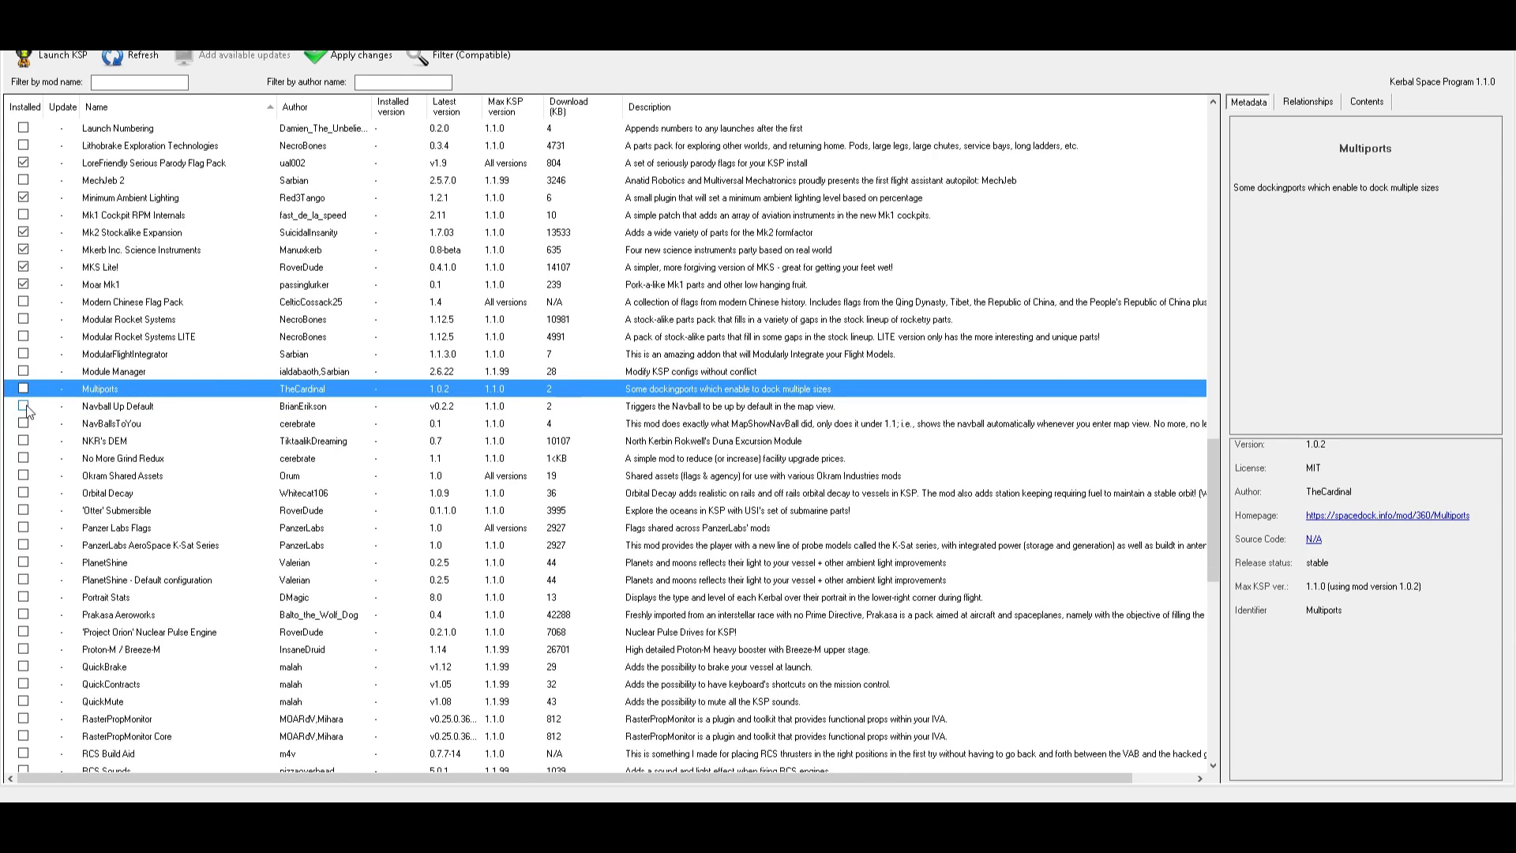
Mark Navball Up Default for installation and compare its description with that of NavBallsToYou
{"action": "left_click", "coordinate": [25, 405]}
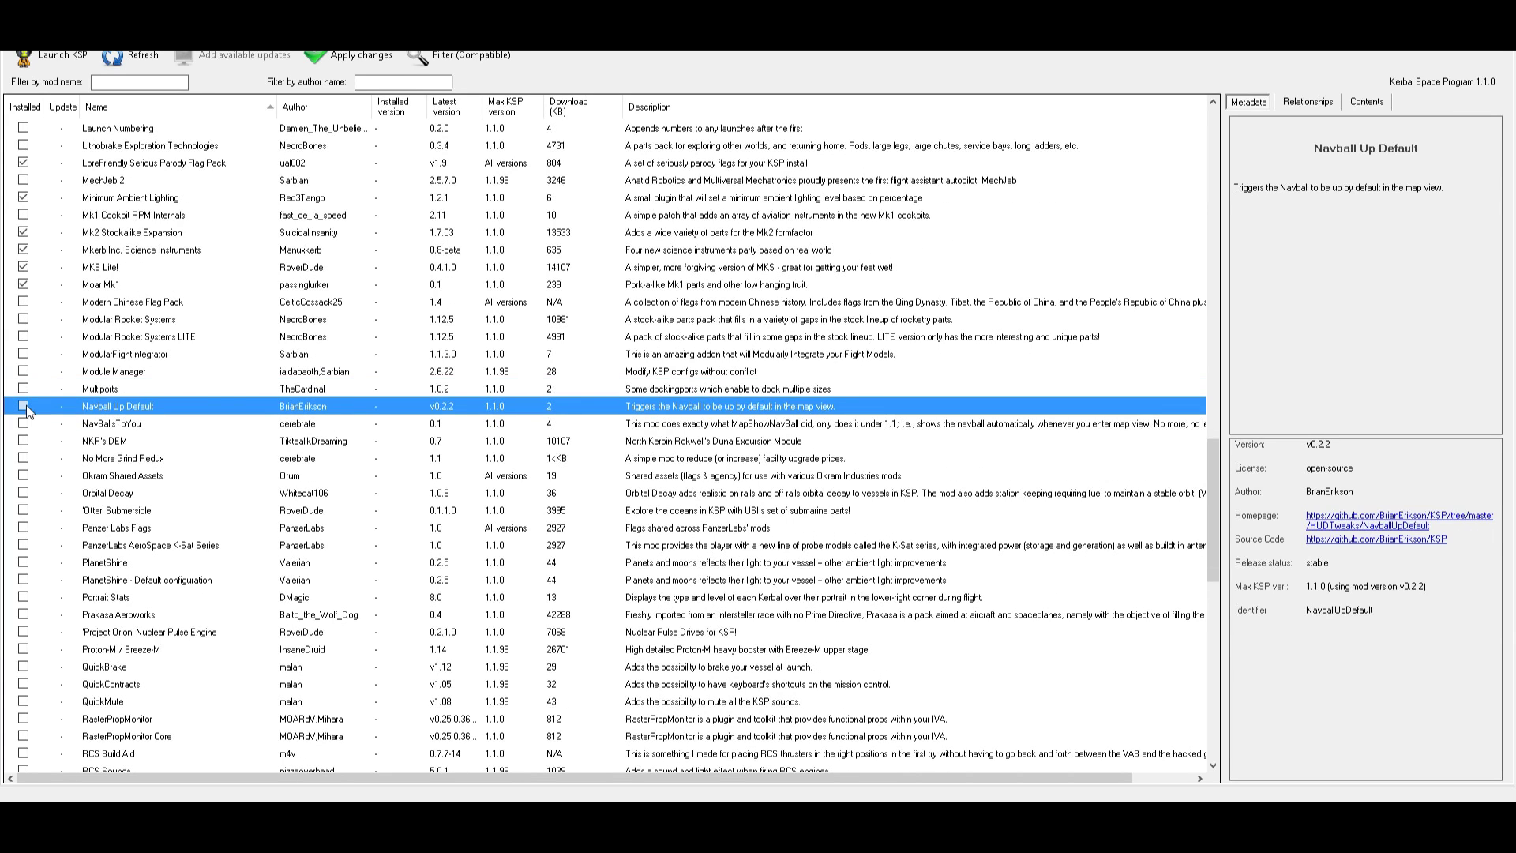
{"action": "left_click", "coordinate": [23, 406]}
{"action": "left_click", "coordinate": [691, 427]}
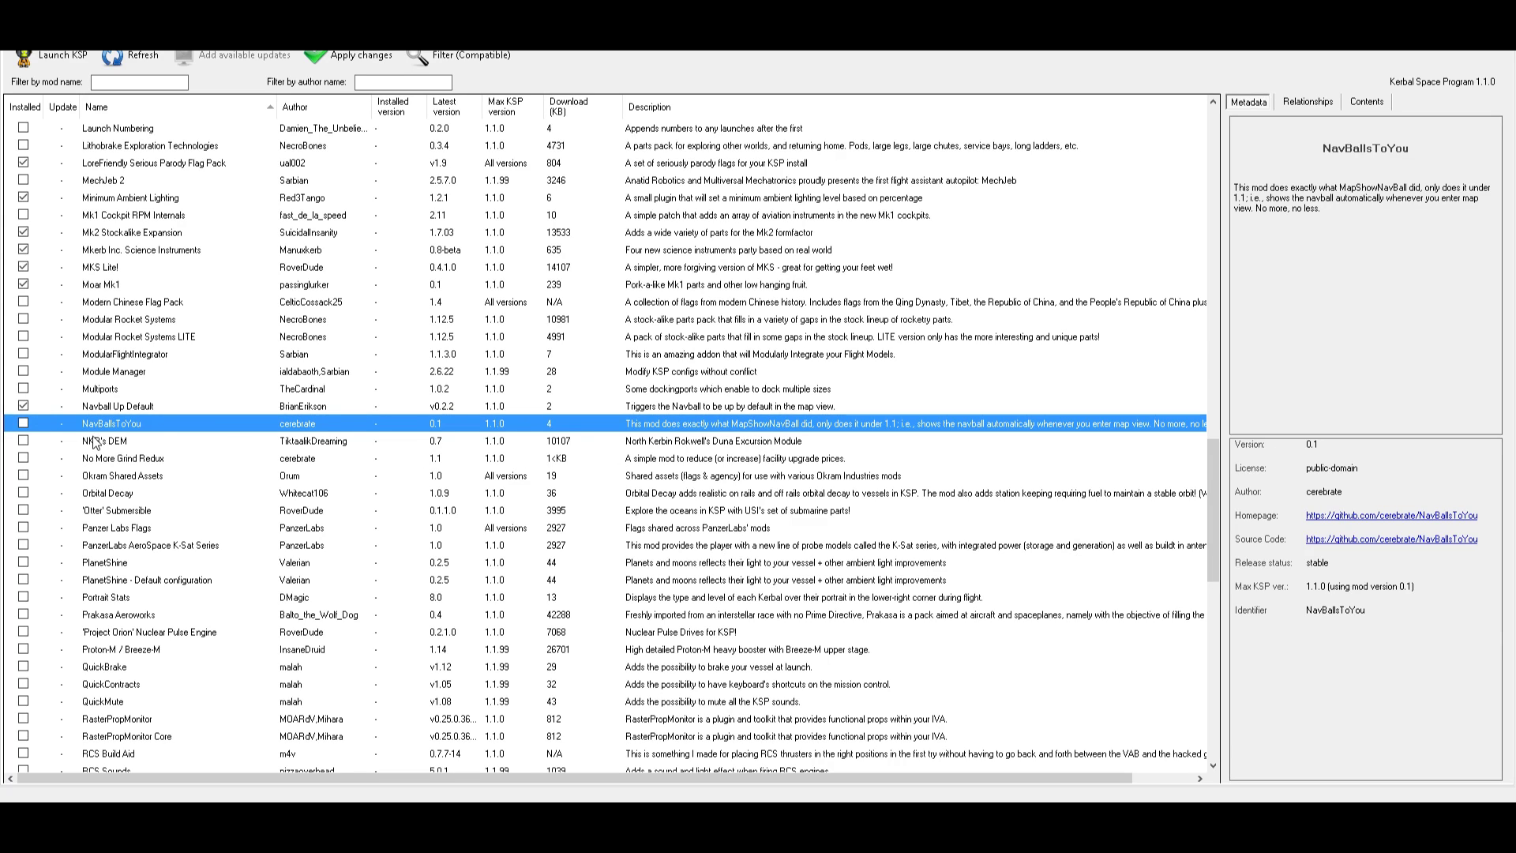
{"action": "key", "text": "Up"}
{"action": "key", "text": "Down"}
{"action": "key", "text": "Up"}
{"action": "key", "text": "Down"}
{"action": "key", "text": "Up"}
View the picture gallery on the NKR's DEM homepage and return to the CKAN mod list
{"action": "scroll", "coordinate": [202, 439], "scroll_direction": "down", "scroll_amount": 5}
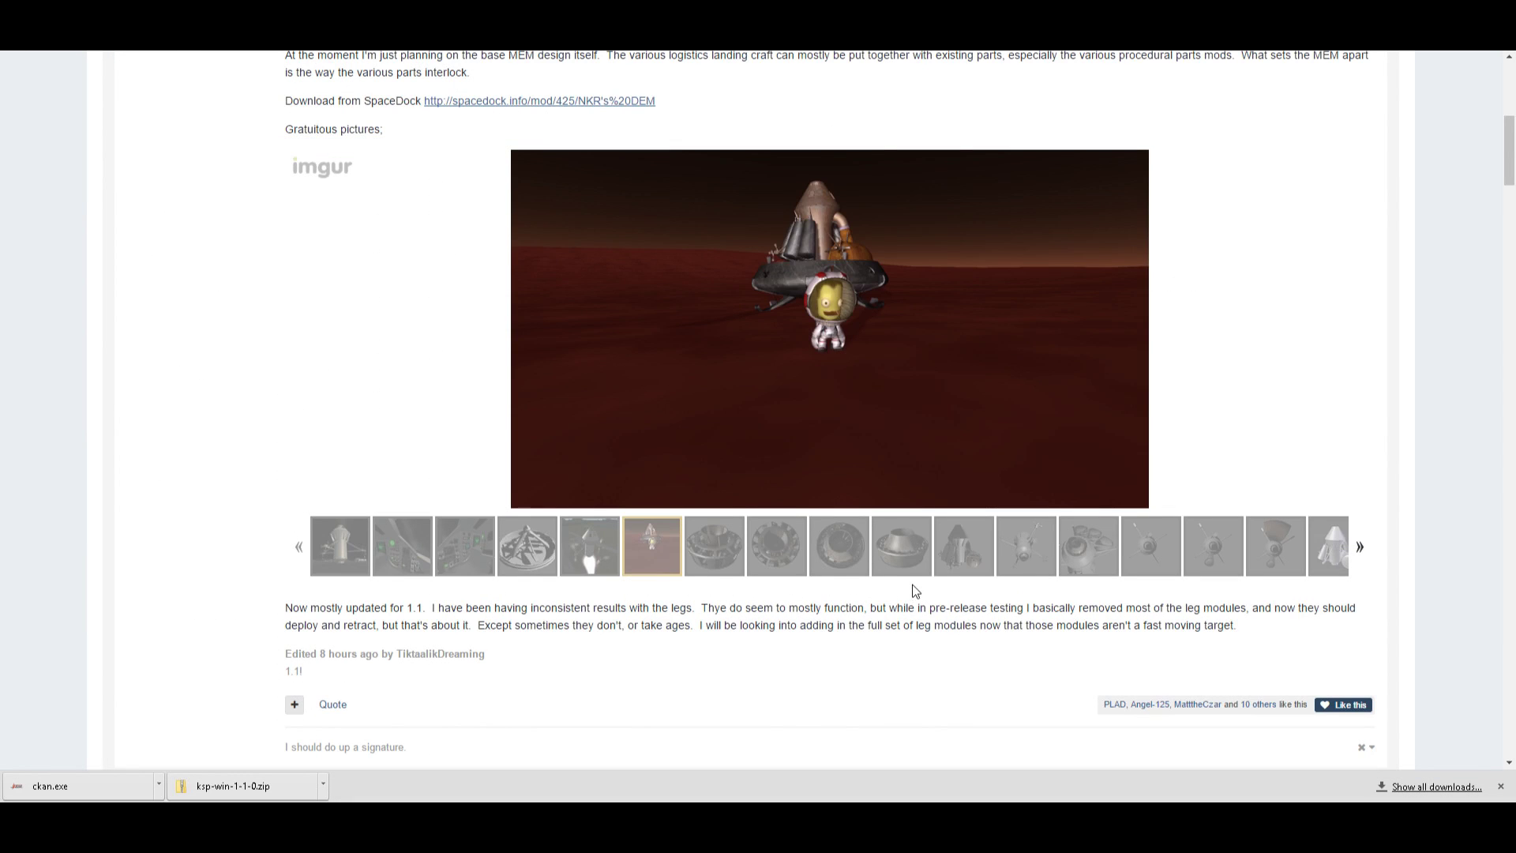
{"action": "left_click", "coordinate": [1044, 559]}
{"action": "left_click", "coordinate": [1201, 562]}
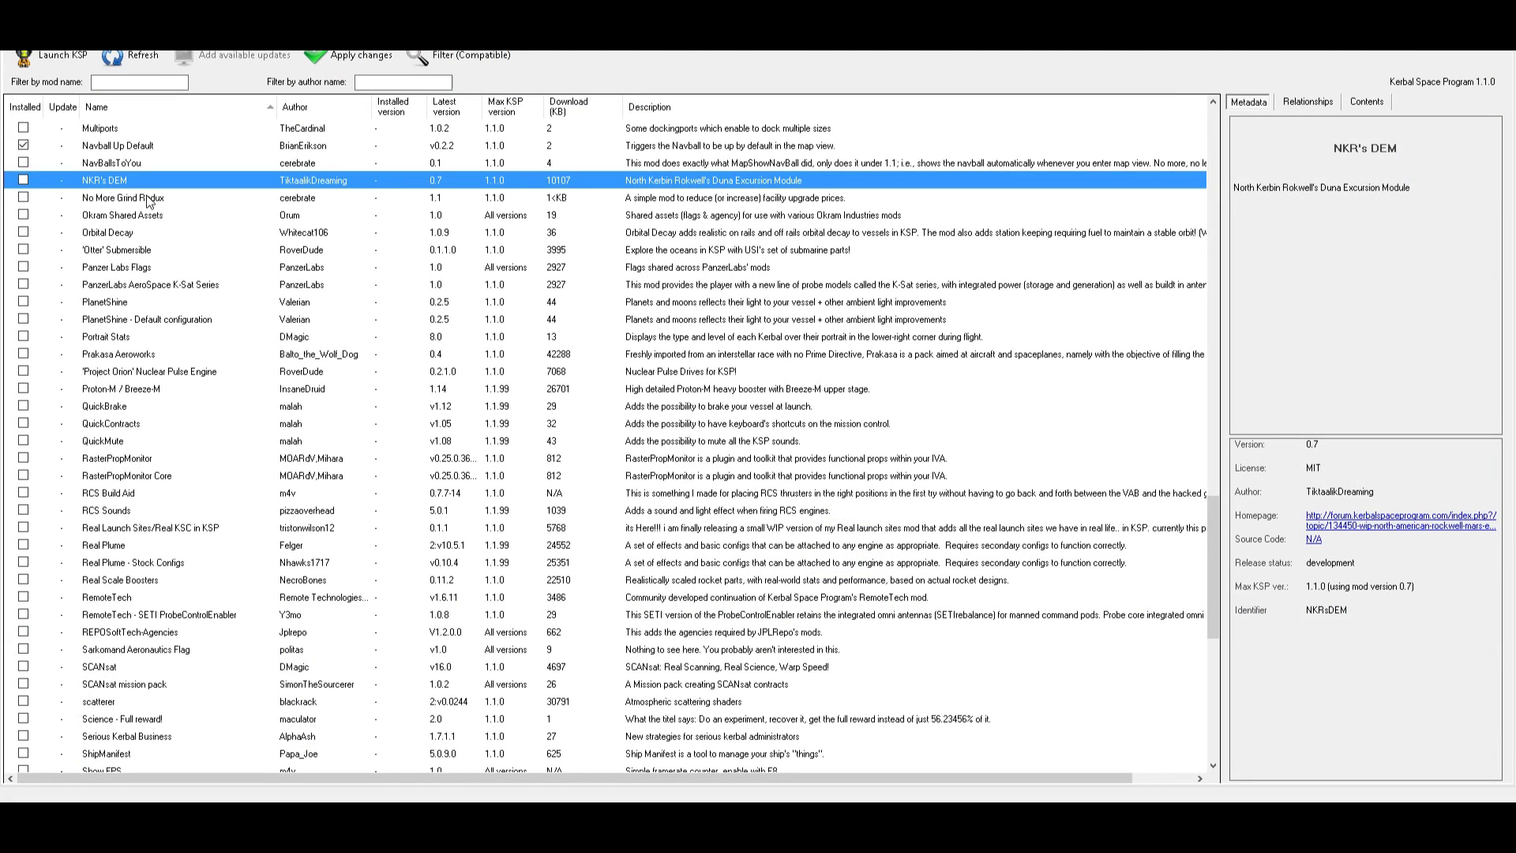
Mark No More Grind Redux for installation, read the Orbital Decay homepage and mark Orbital Decay as well
{"action": "double_click", "coordinate": [148, 197]}
{"action": "left_click", "coordinate": [84, 234]}
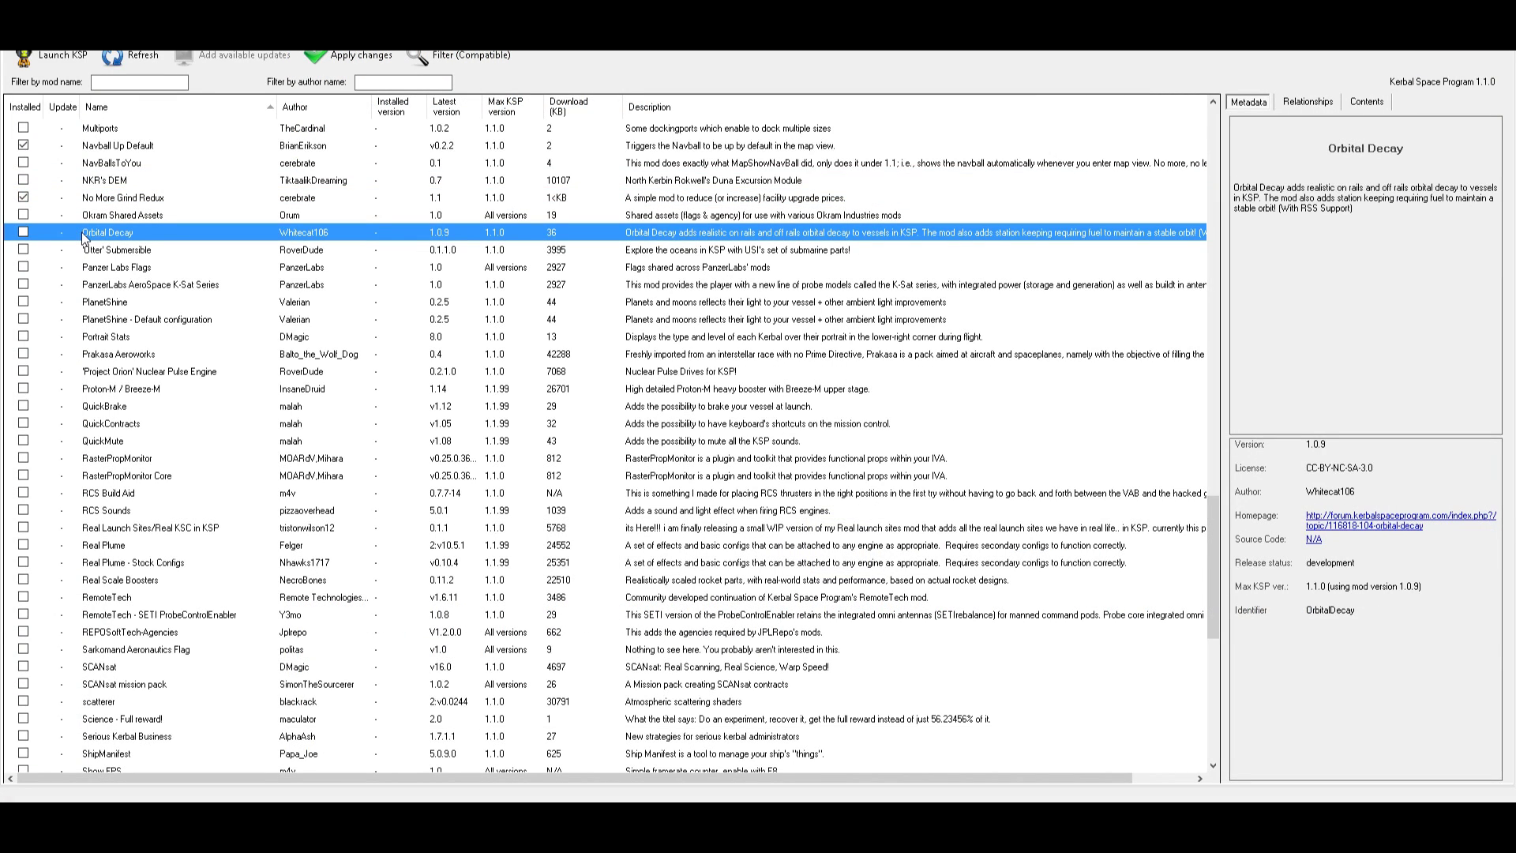
{"action": "left_click", "coordinate": [1417, 527]}
{"action": "scroll", "coordinate": [712, 440], "scroll_direction": "down", "scroll_amount": 4}
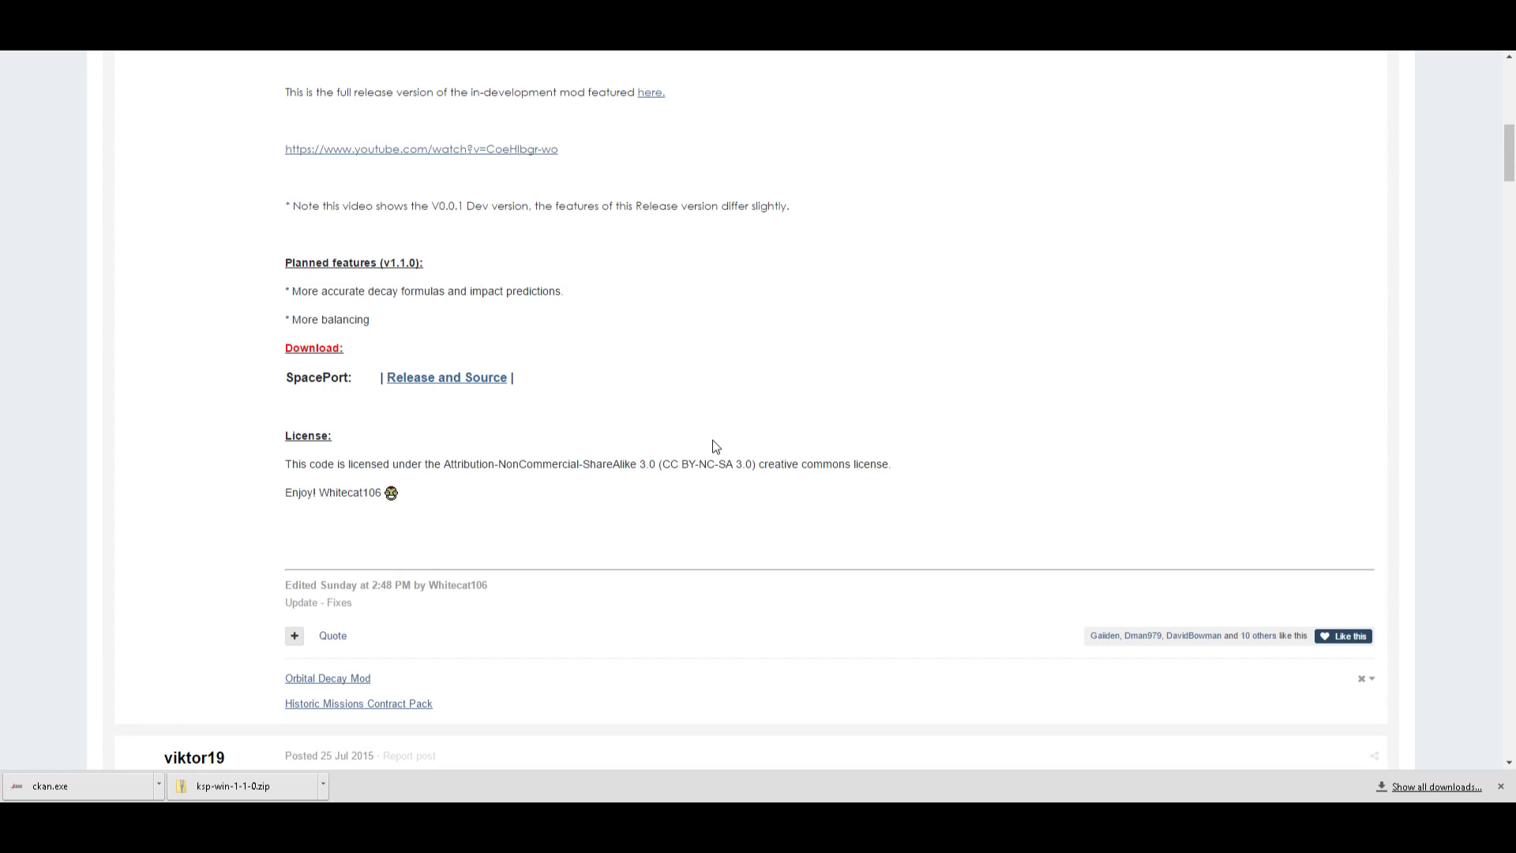
{"action": "scroll", "coordinate": [715, 446], "scroll_direction": "up", "scroll_amount": 5}
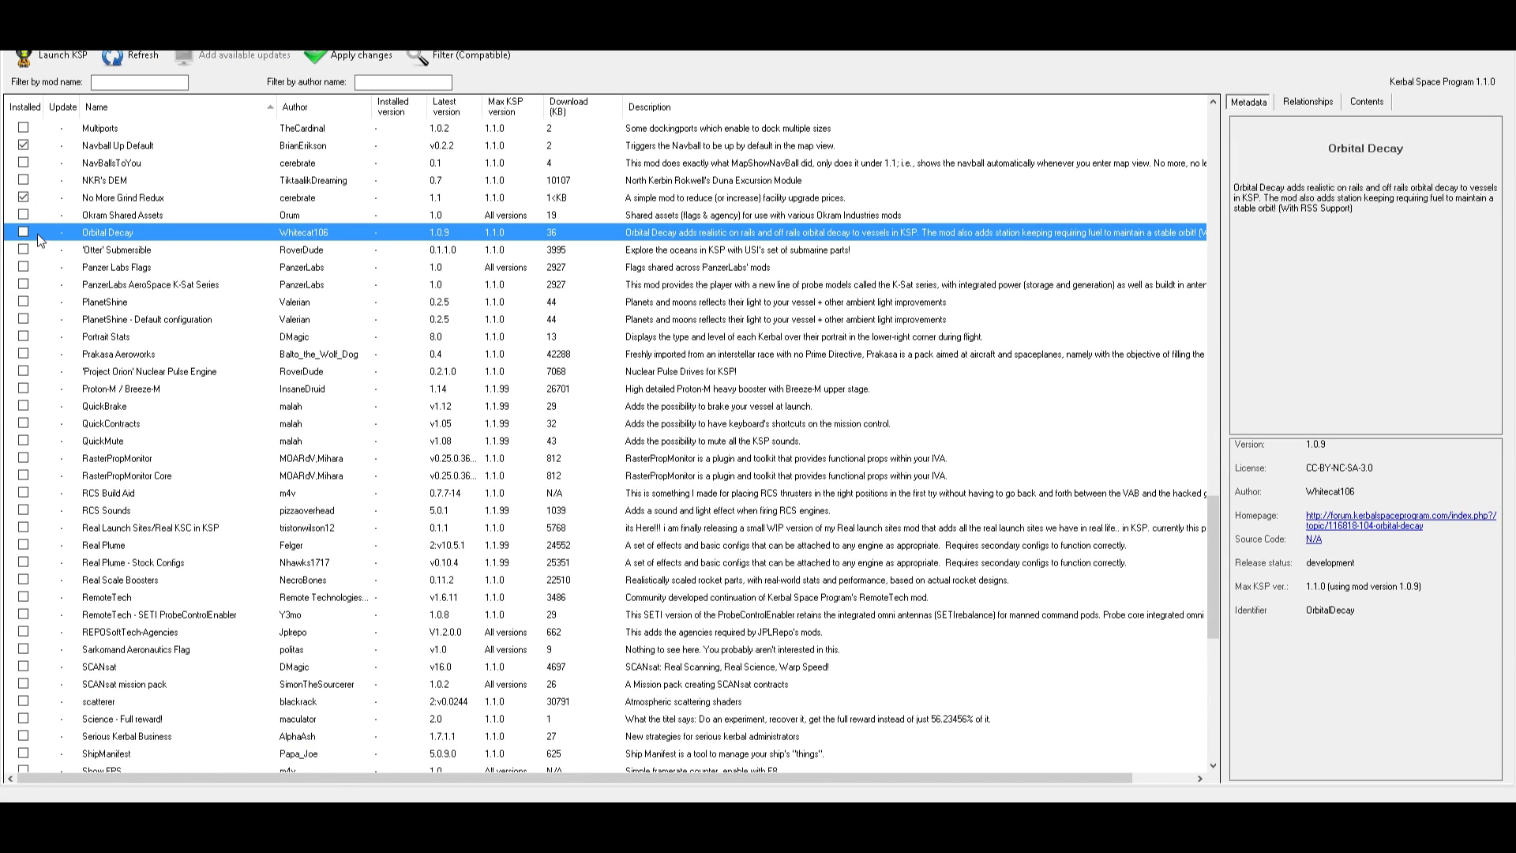
{"action": "left_click", "coordinate": [24, 232]}
Mark 'Otter' Submersible and PanzerLabs AeroSpace K-Sat Series for installation, and review PlanetShine
{"action": "left_click", "coordinate": [76, 251]}
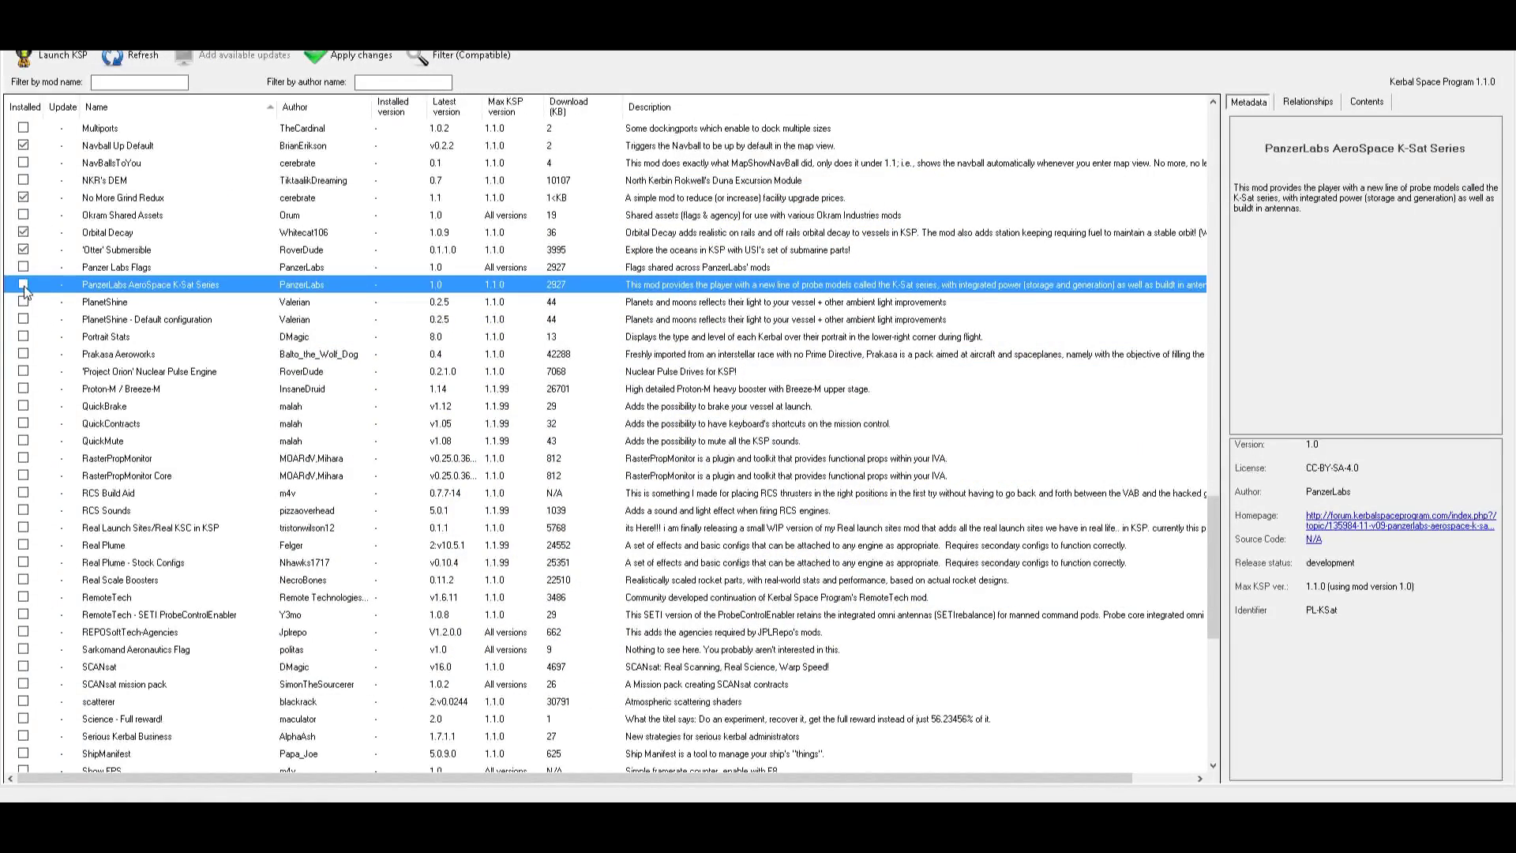
{"action": "left_click", "coordinate": [23, 285]}
{"action": "left_click", "coordinate": [78, 303]}
{"action": "left_click", "coordinate": [24, 304]}
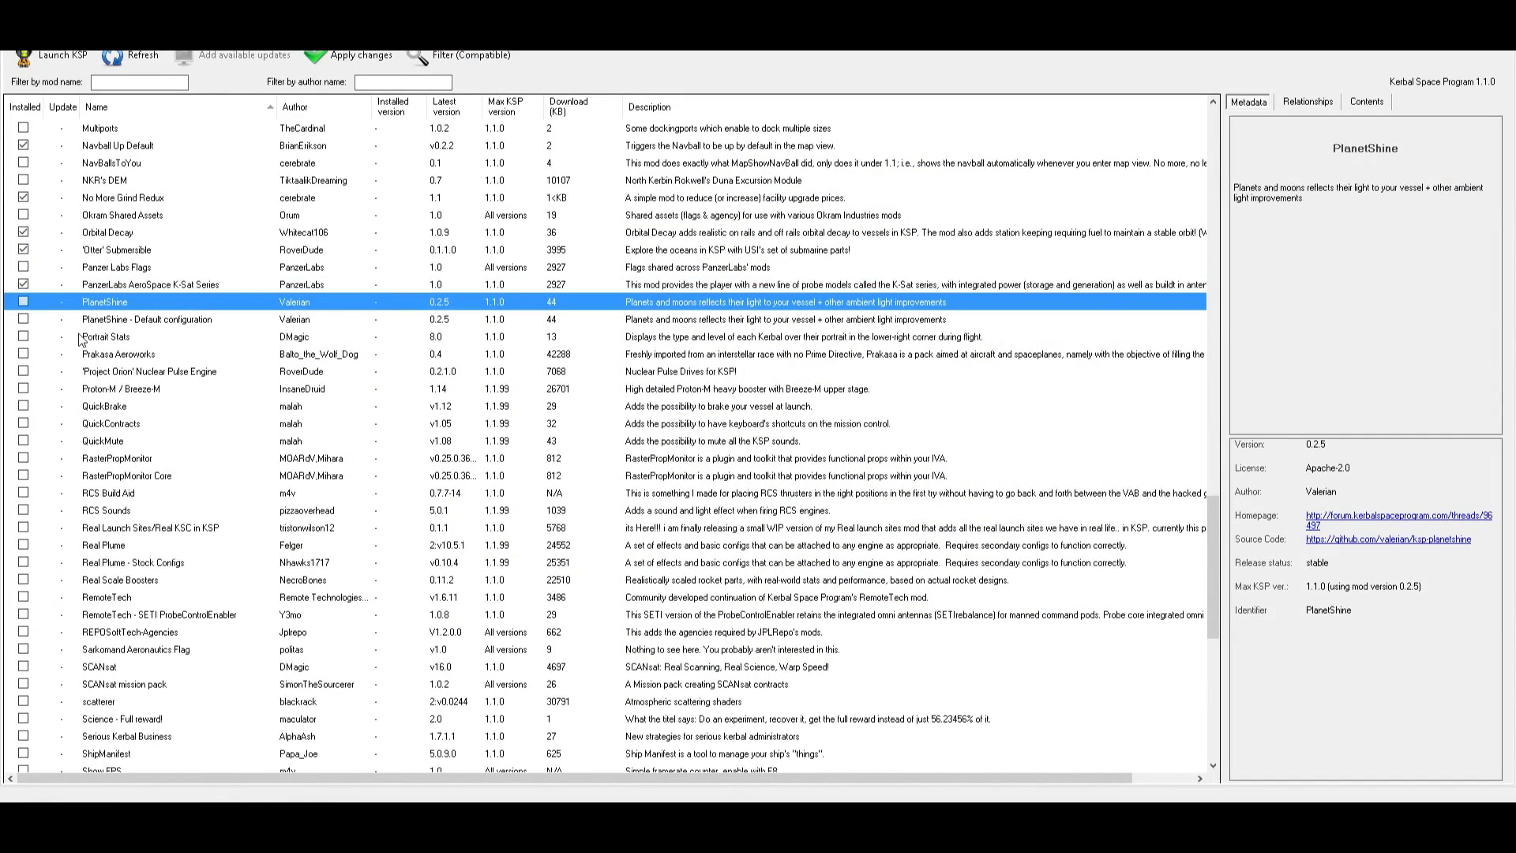
Mark PlanetShine and Portrait Stats for installation, browse the picture gallery on the Prakasa Aeroworks homepage and mark that mod too
{"action": "left_click", "coordinate": [87, 339]}
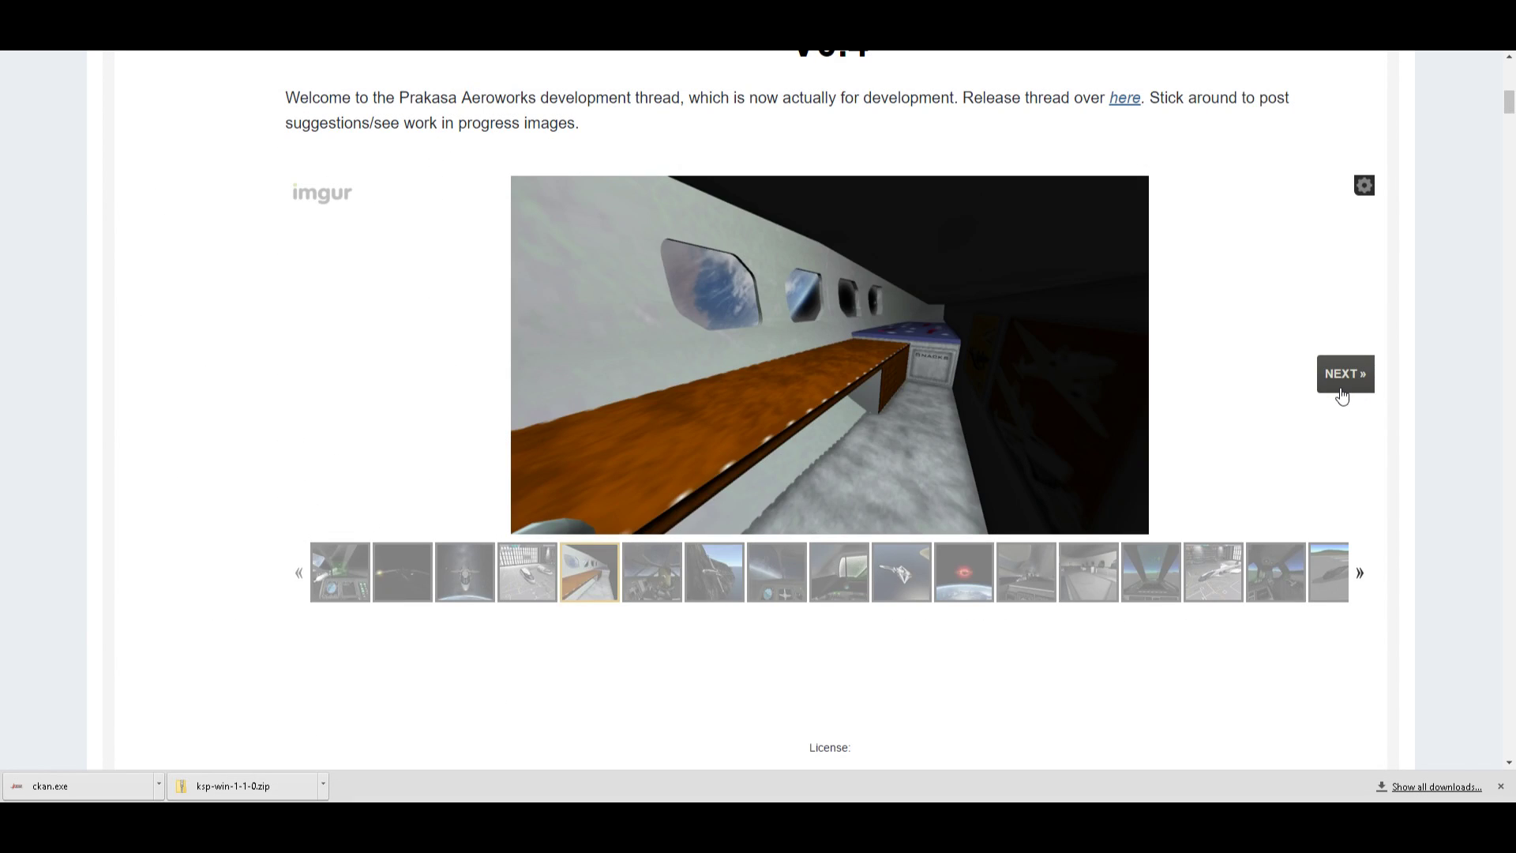
{"action": "left_click", "coordinate": [1345, 374]}
{"action": "left_click", "coordinate": [1345, 374]}
{"action": "left_click", "coordinate": [1345, 374]}
{"action": "left_click", "coordinate": [1344, 374]}
{"action": "left_click", "coordinate": [1344, 374]}
{"action": "left_click", "coordinate": [1344, 375]}
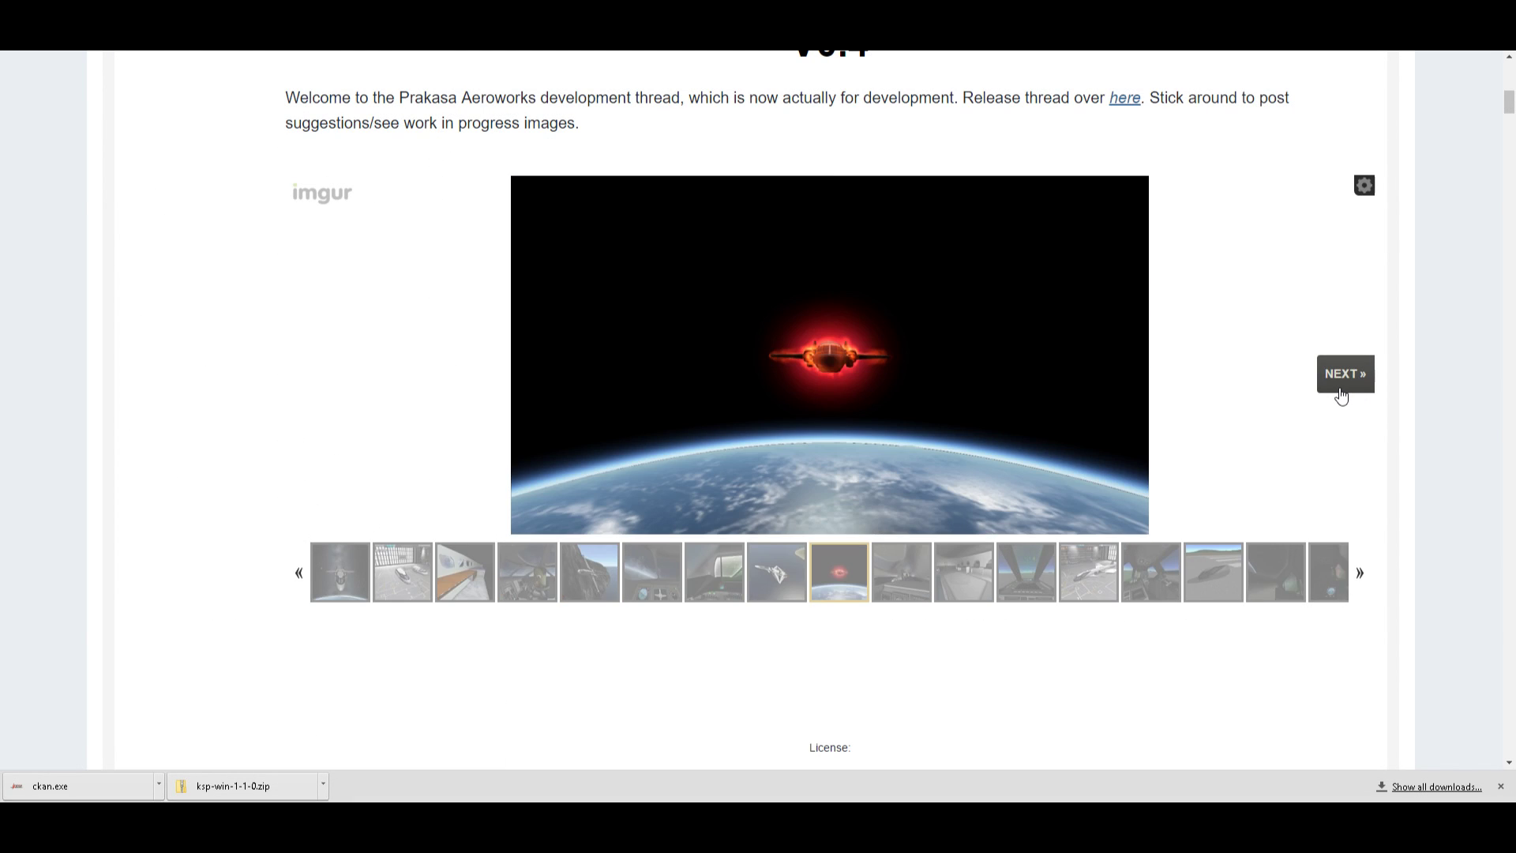
{"action": "left_click", "coordinate": [1345, 374]}
{"action": "left_click", "coordinate": [1344, 374]}
{"action": "left_click", "coordinate": [1344, 374]}
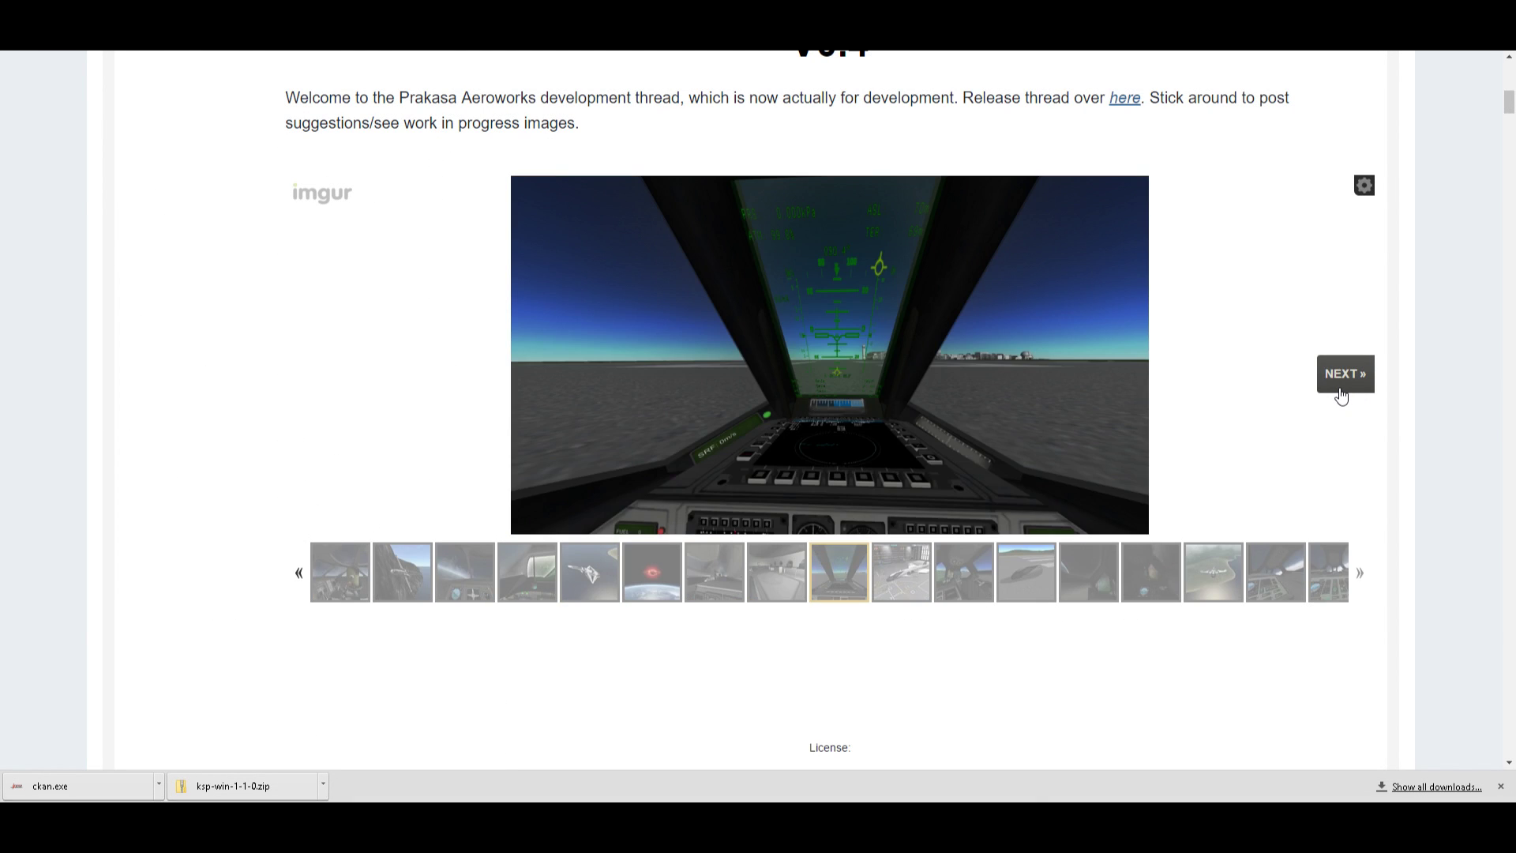
{"action": "left_click", "coordinate": [1344, 374]}
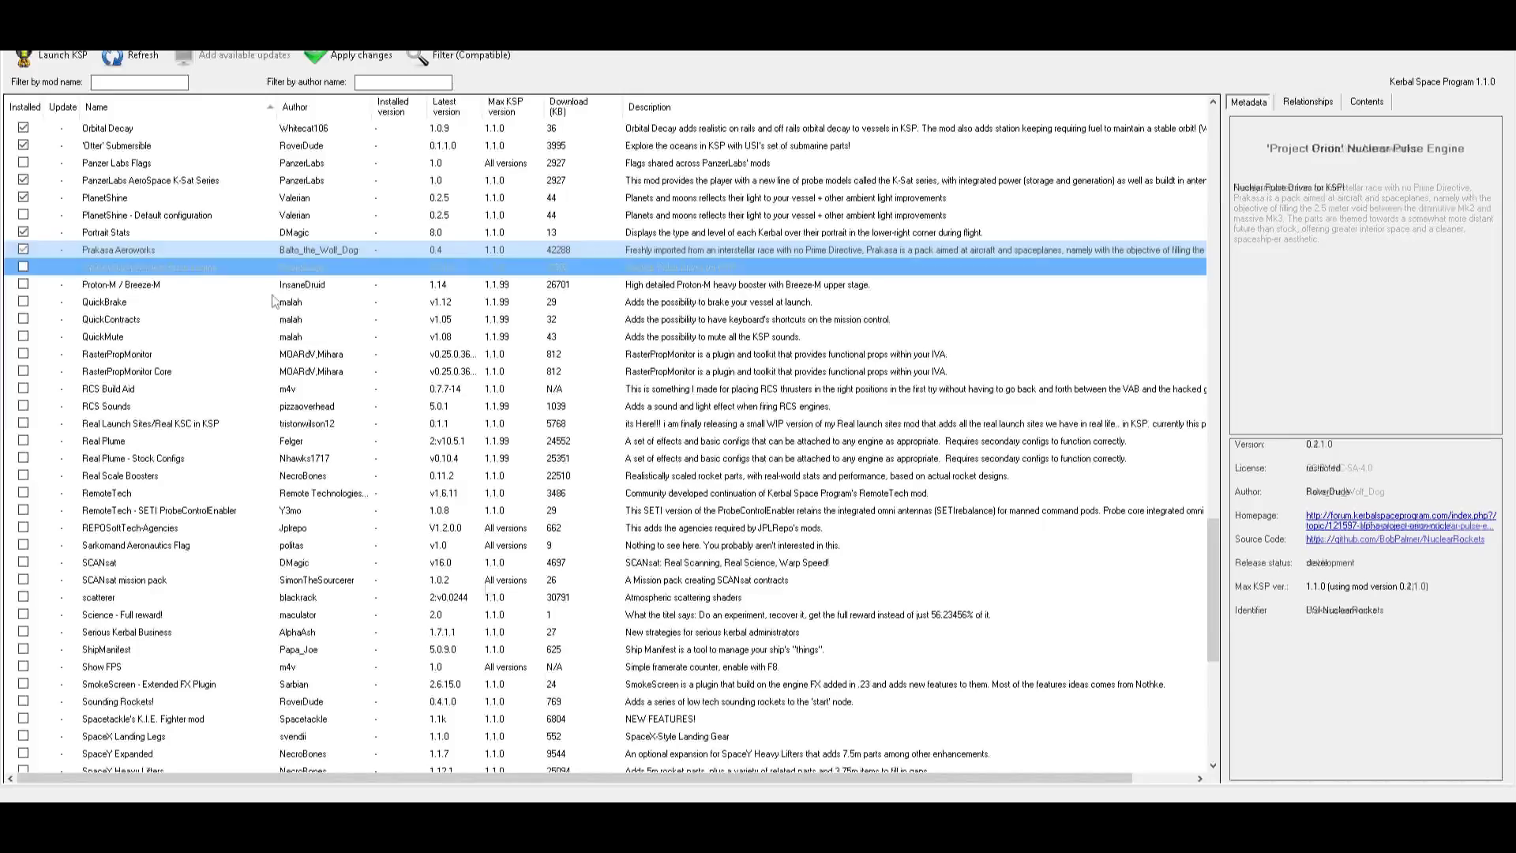
Review 'Project Orion' Nuclear Pulse Engine and Proton-M / Breeze-M, and mark QuickBrake for installation before clearing it again
{"action": "key", "text": "Down"}
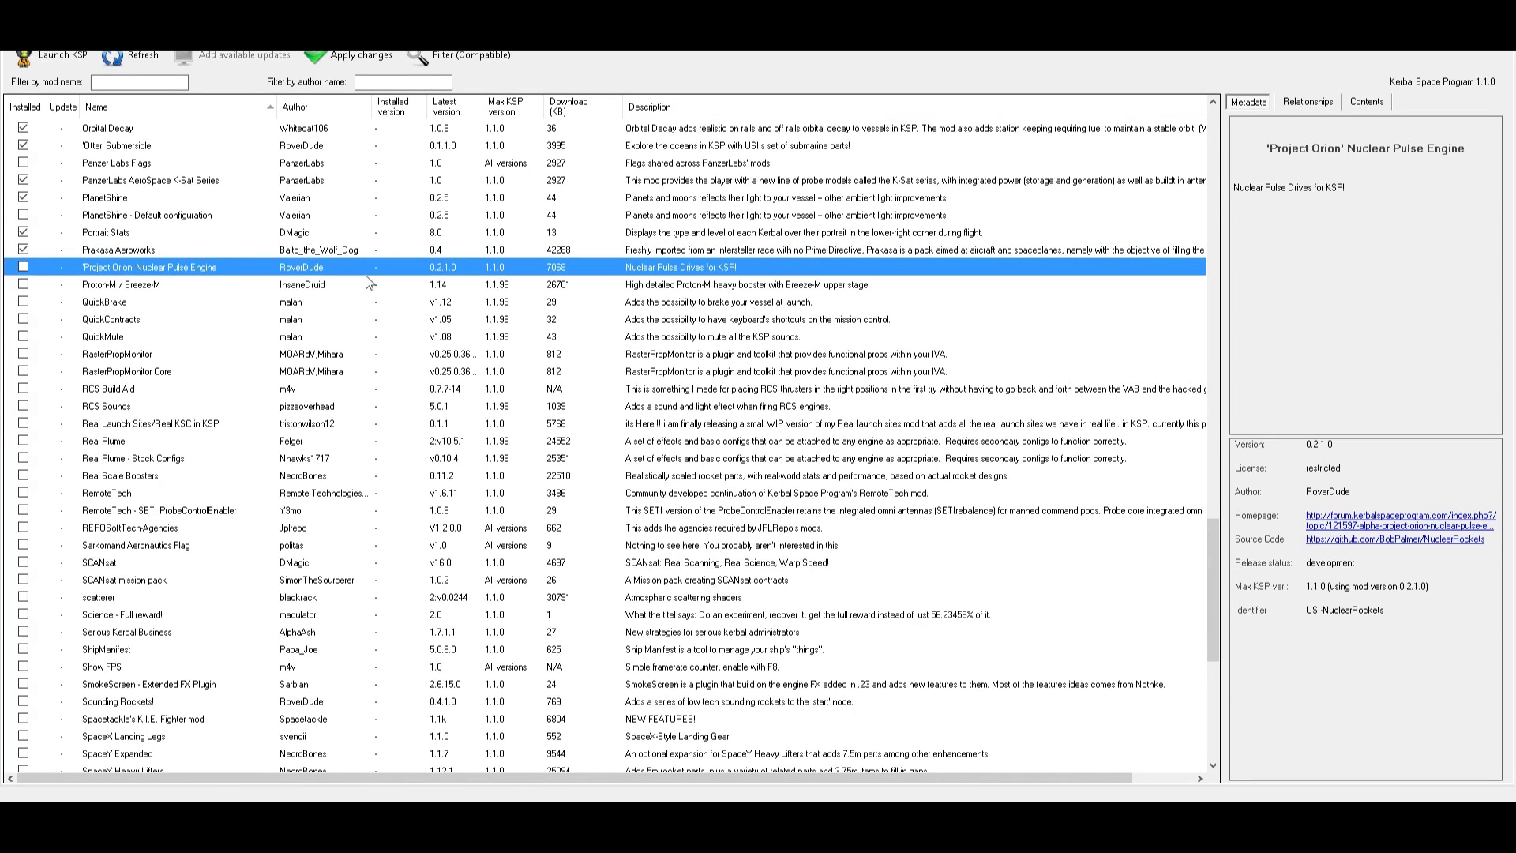
{"action": "key", "text": "Down"}
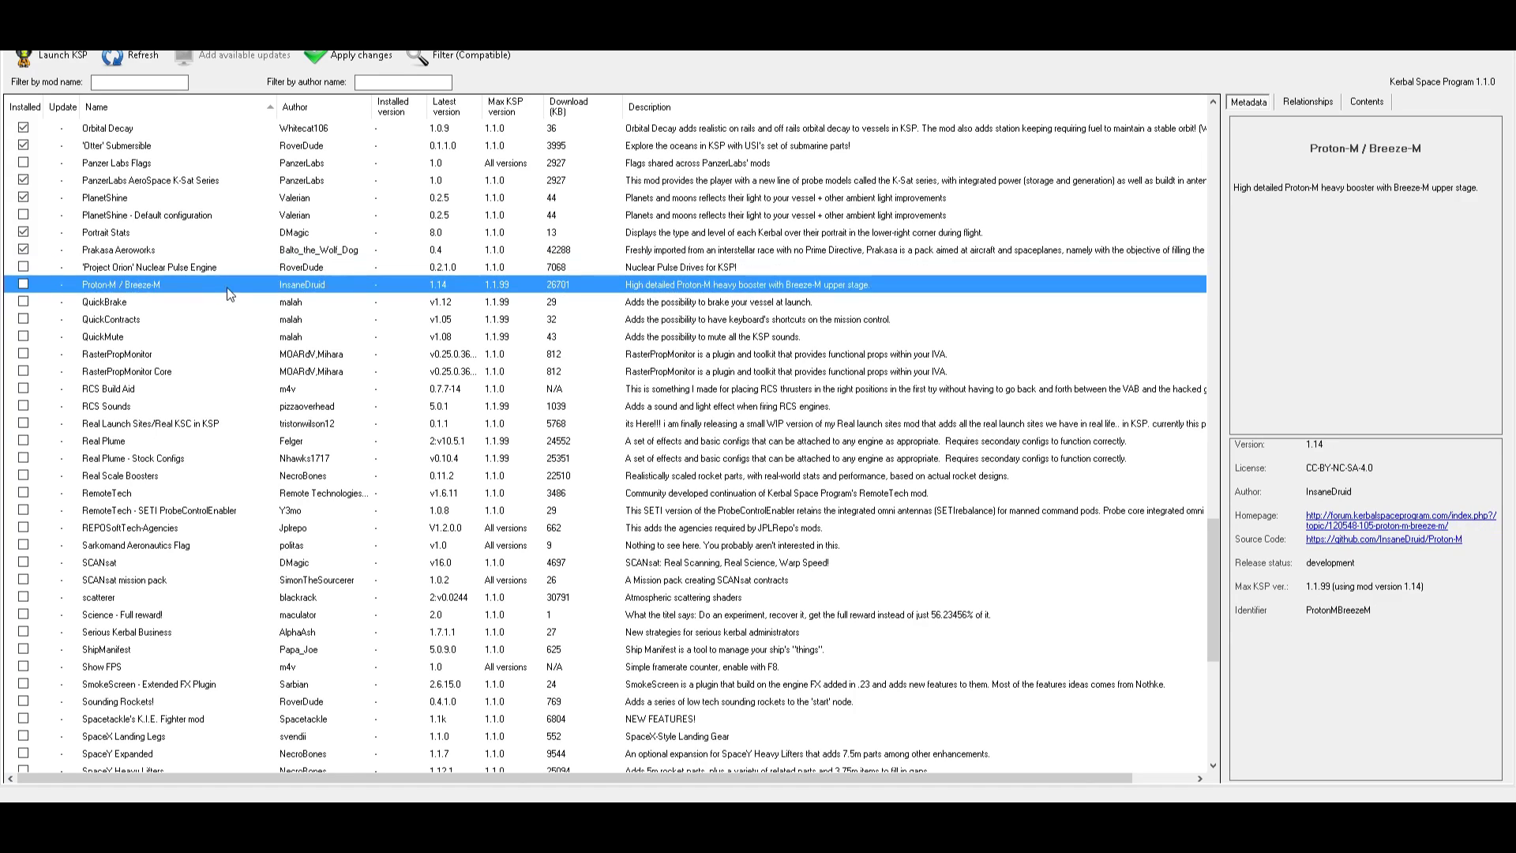
{"action": "key", "text": "Down"}
{"action": "left_click", "coordinate": [23, 303]}
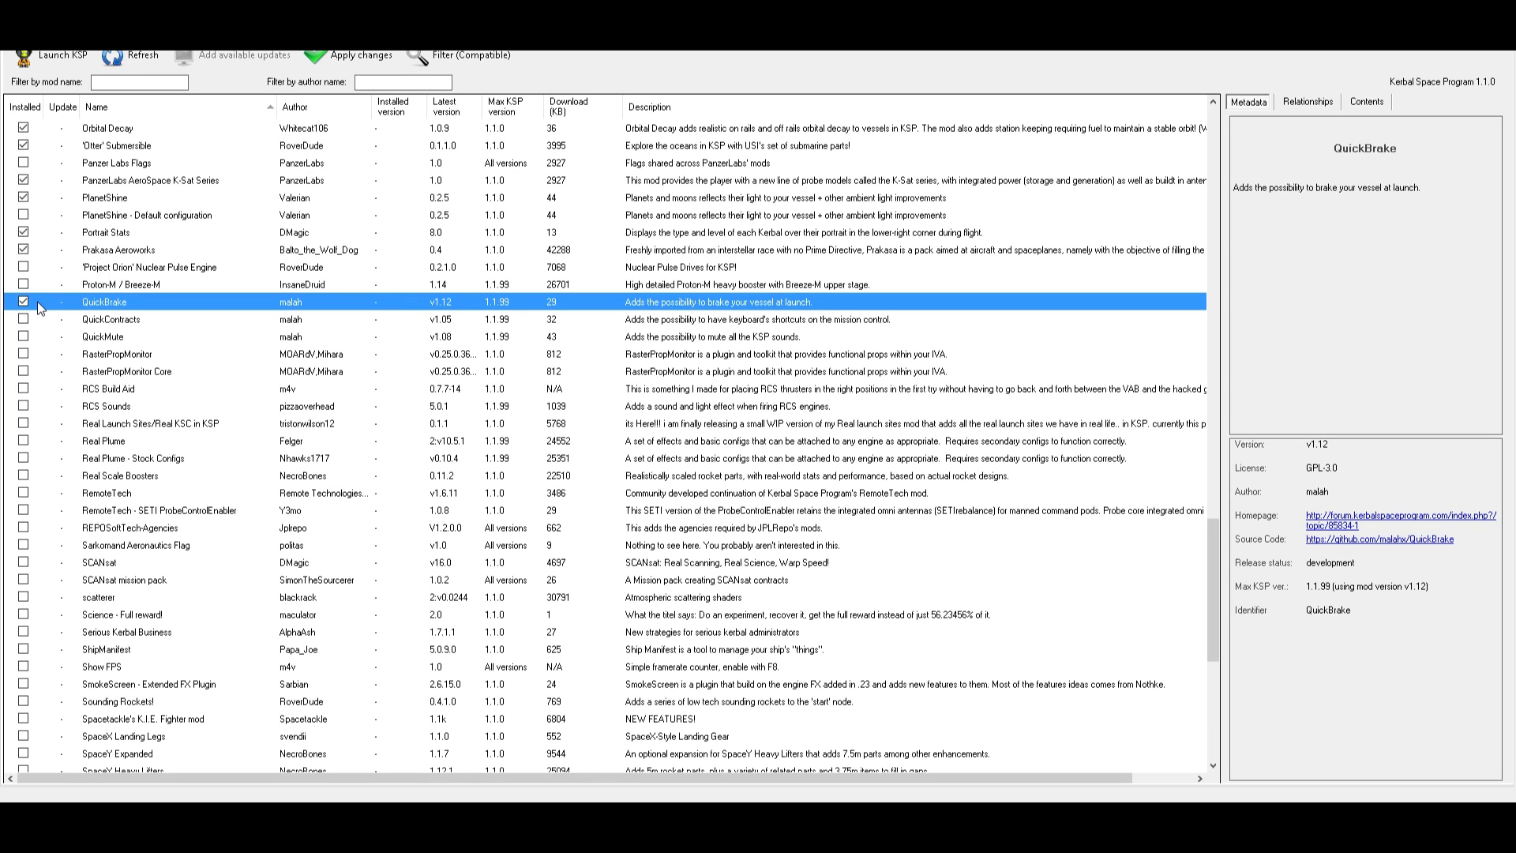
{"action": "left_click", "coordinate": [23, 302]}
View the picture album linked from the Real Launch Sites/Real KSC in KSP homepage, and mark that mod and RemoteTech for installation
{"action": "left_click", "coordinate": [231, 427]}
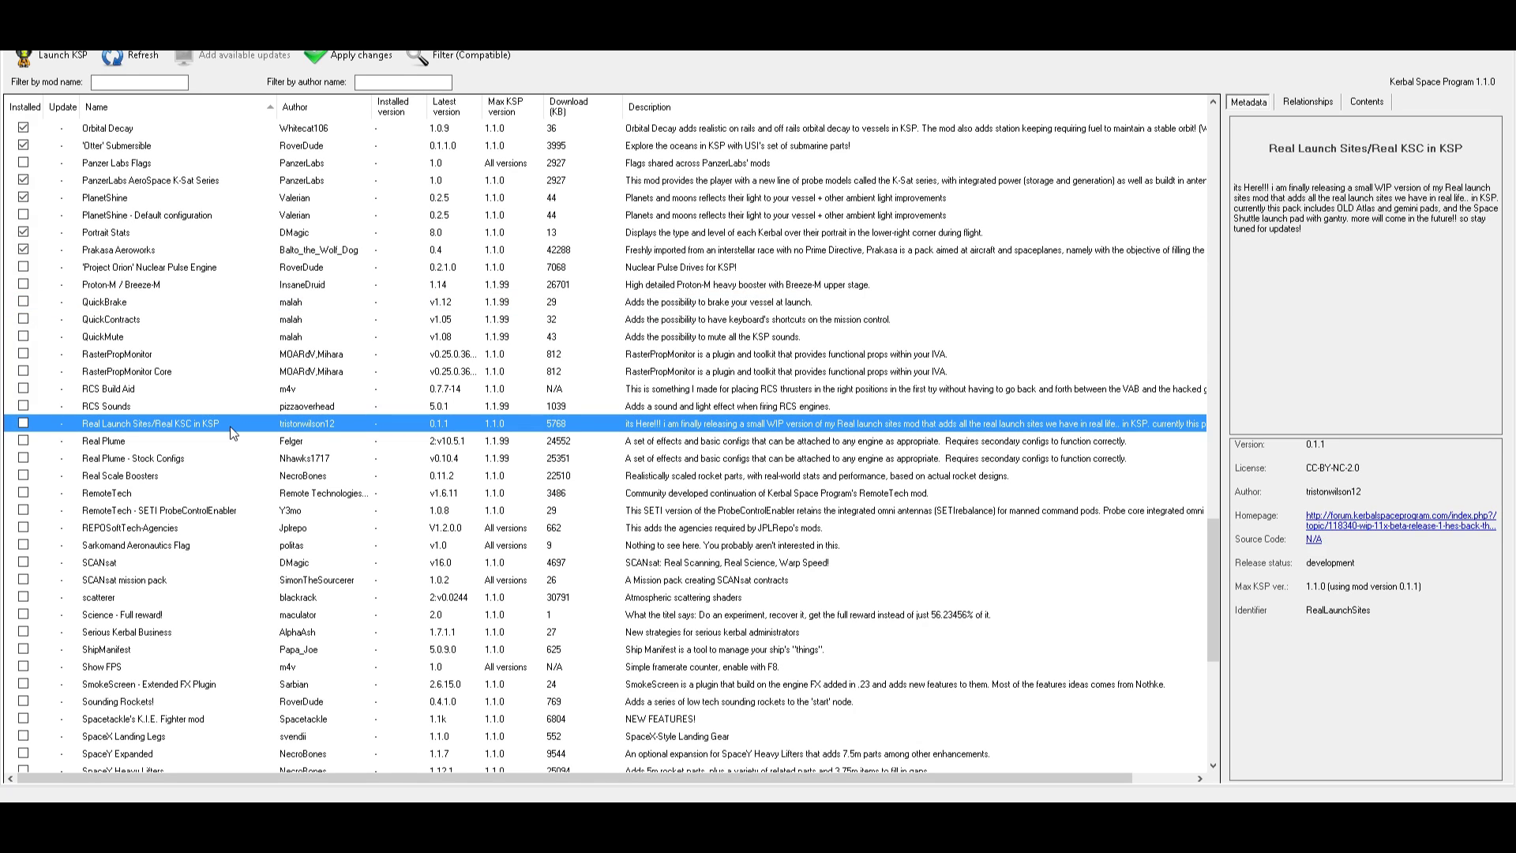
{"action": "scroll", "coordinate": [561, 362], "scroll_direction": "down", "scroll_amount": 2}
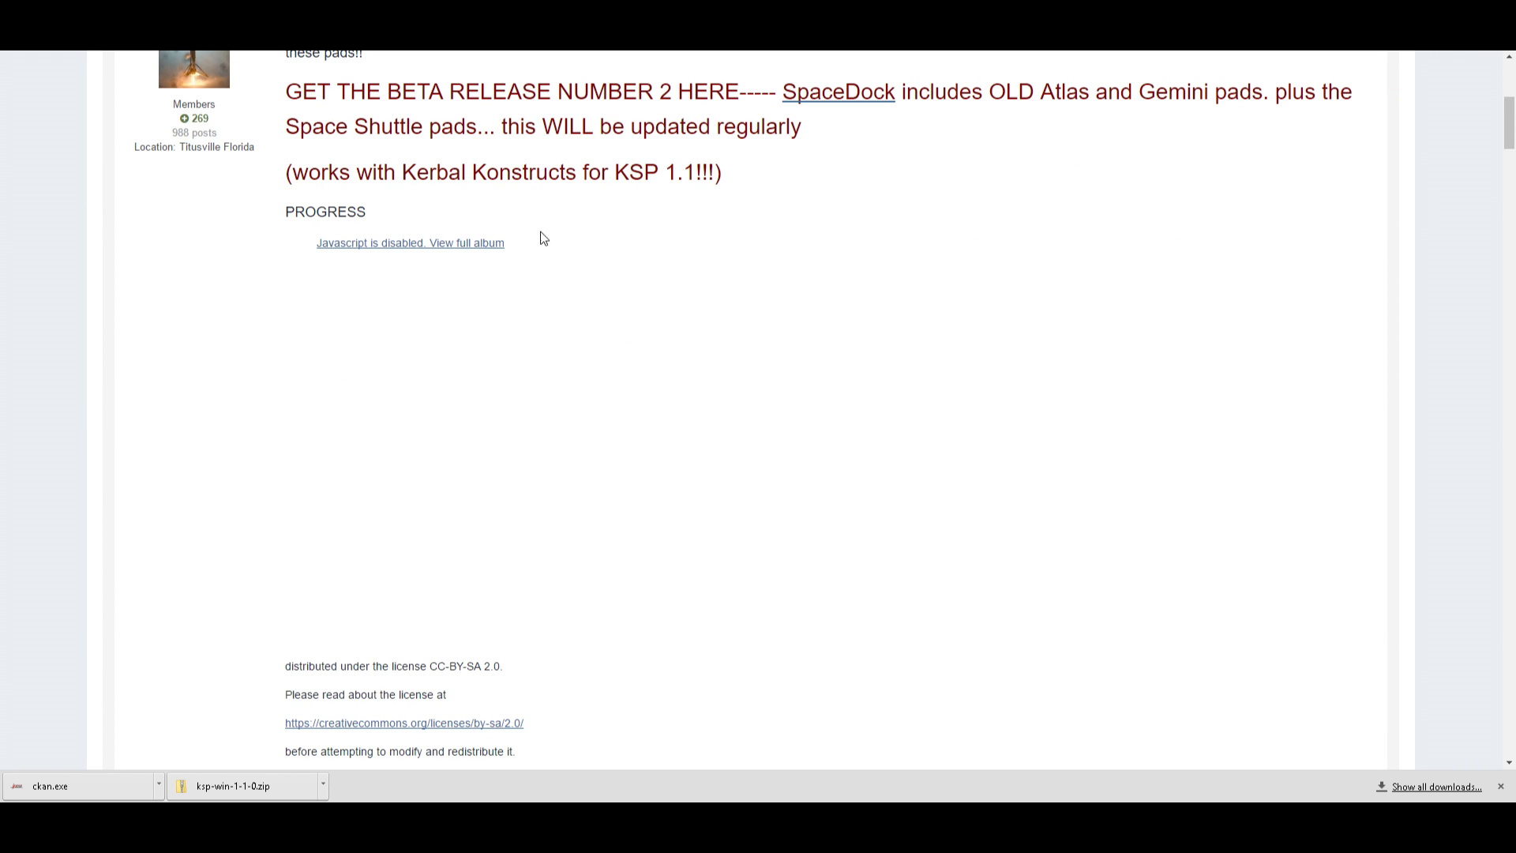
{"action": "left_click", "coordinate": [491, 244]}
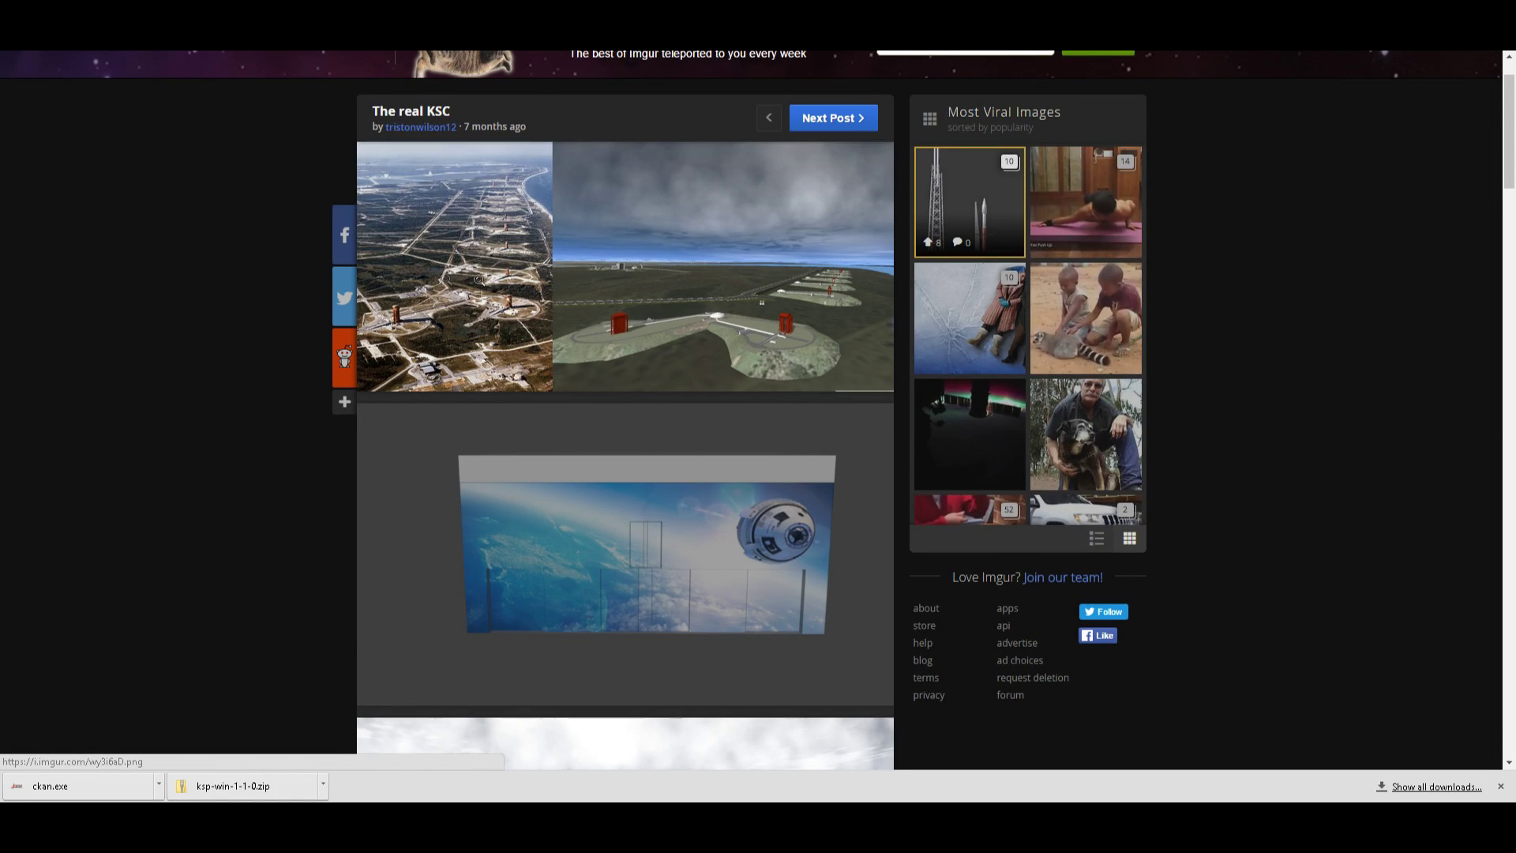
{"action": "scroll", "coordinate": [474, 284], "scroll_direction": "down", "scroll_amount": 5}
{"action": "scroll", "coordinate": [479, 280], "scroll_direction": "down", "scroll_amount": 15}
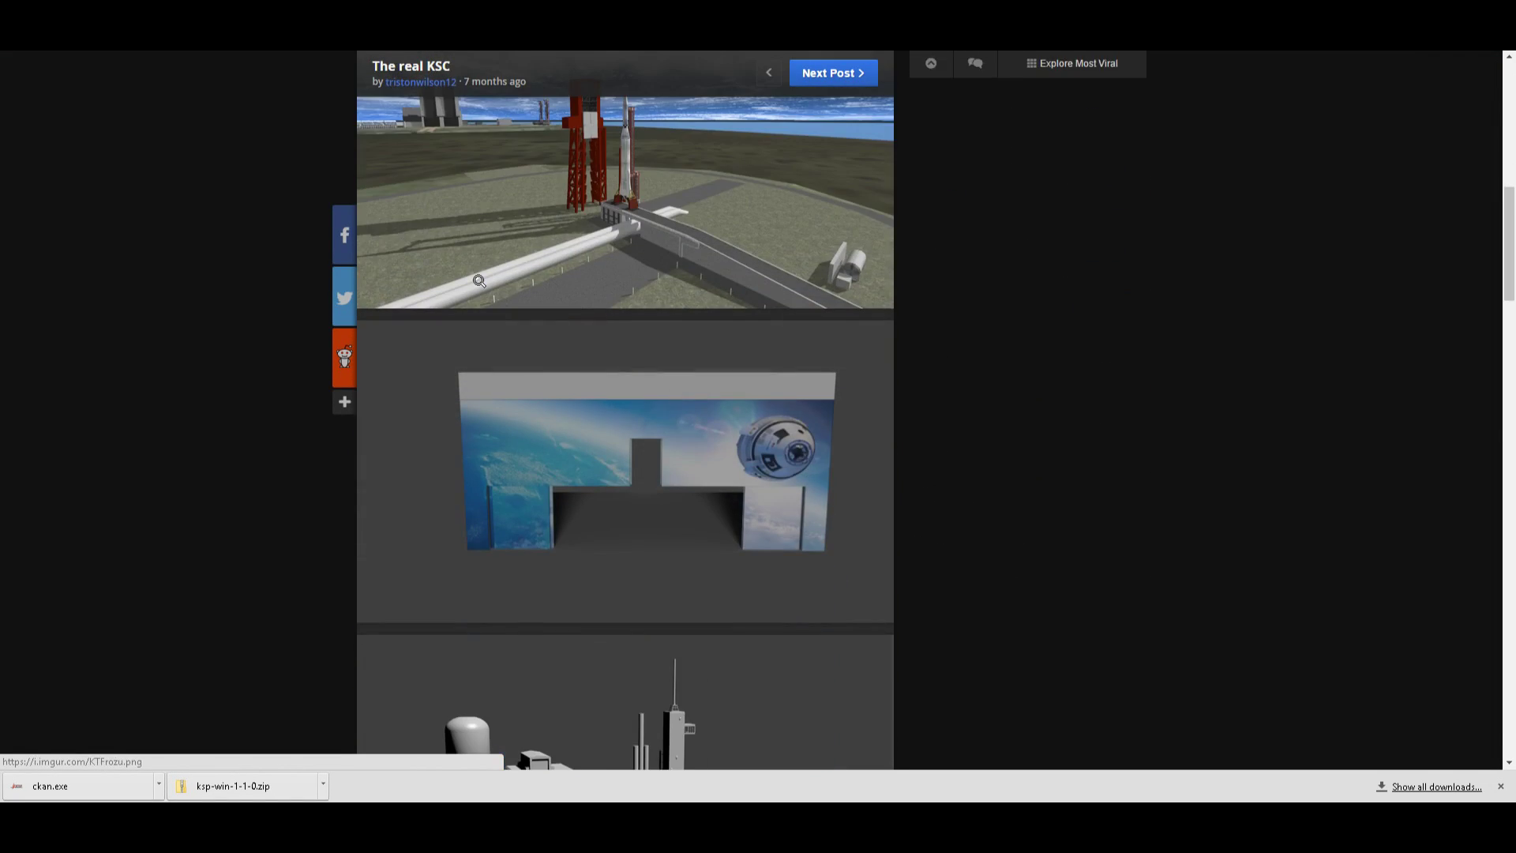
{"action": "scroll", "coordinate": [477, 286], "scroll_direction": "down", "scroll_amount": 20}
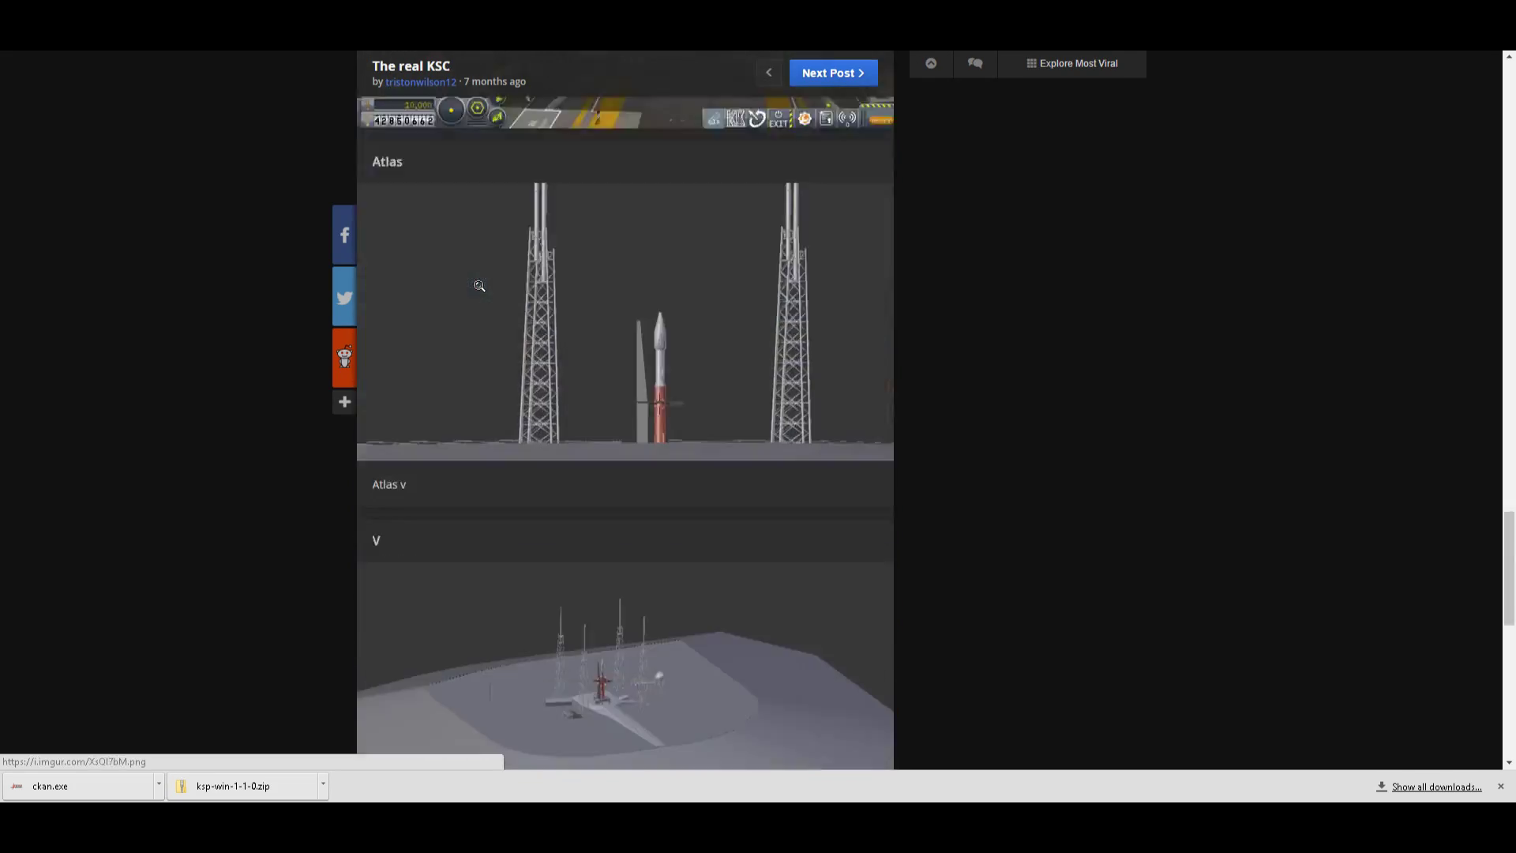
{"action": "scroll", "coordinate": [474, 284], "scroll_direction": "up", "scroll_amount": 4}
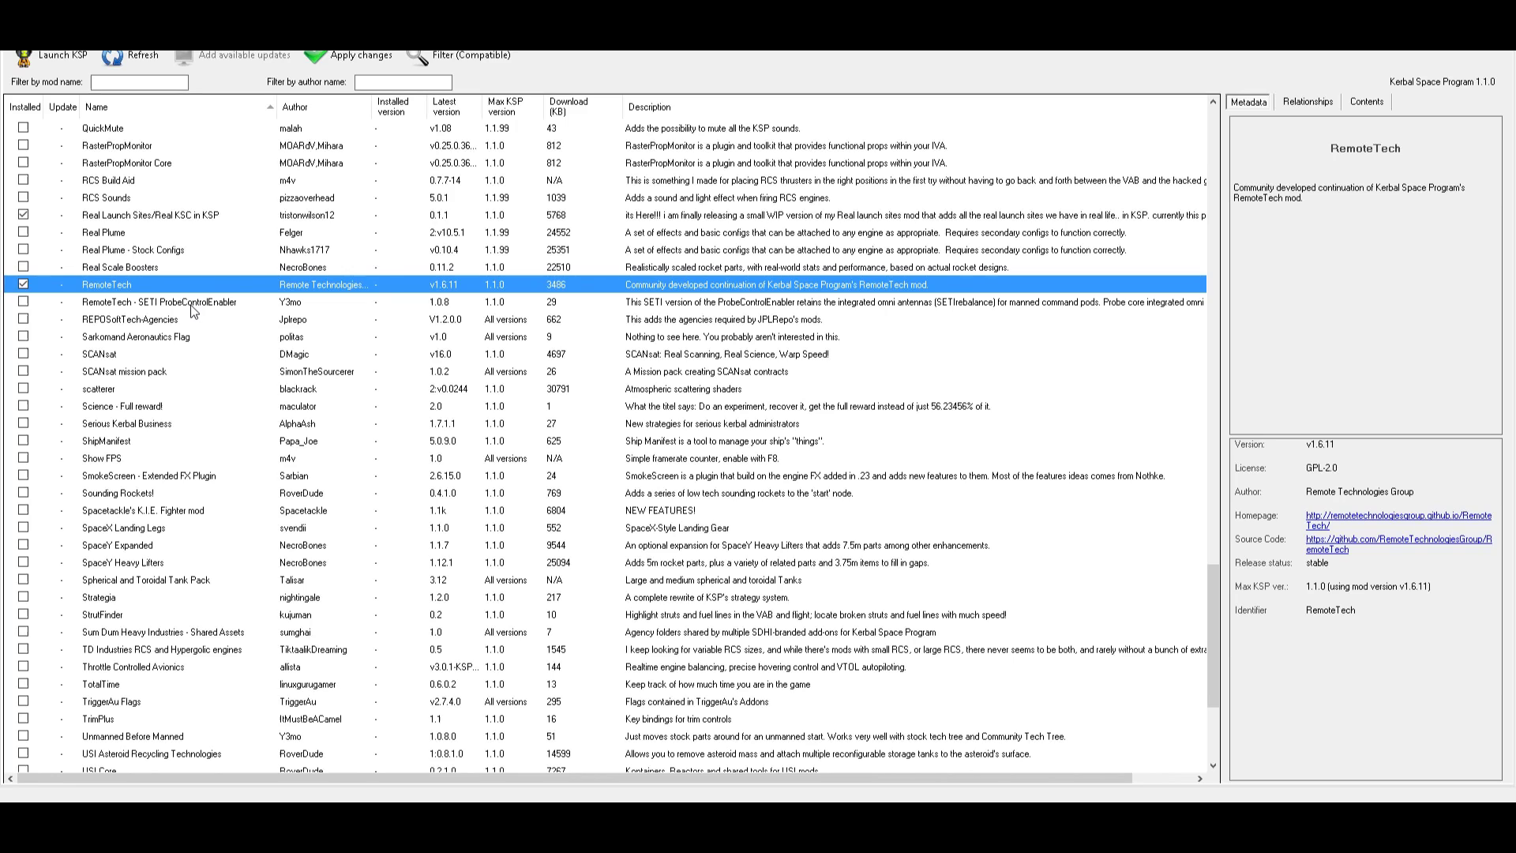
Mark SCANsat and SCANsat mission pack for installation after checking RemoteTech - SETI ProbeControlEnabler
{"action": "left_click", "coordinate": [191, 305]}
{"action": "left_click", "coordinate": [150, 355]}
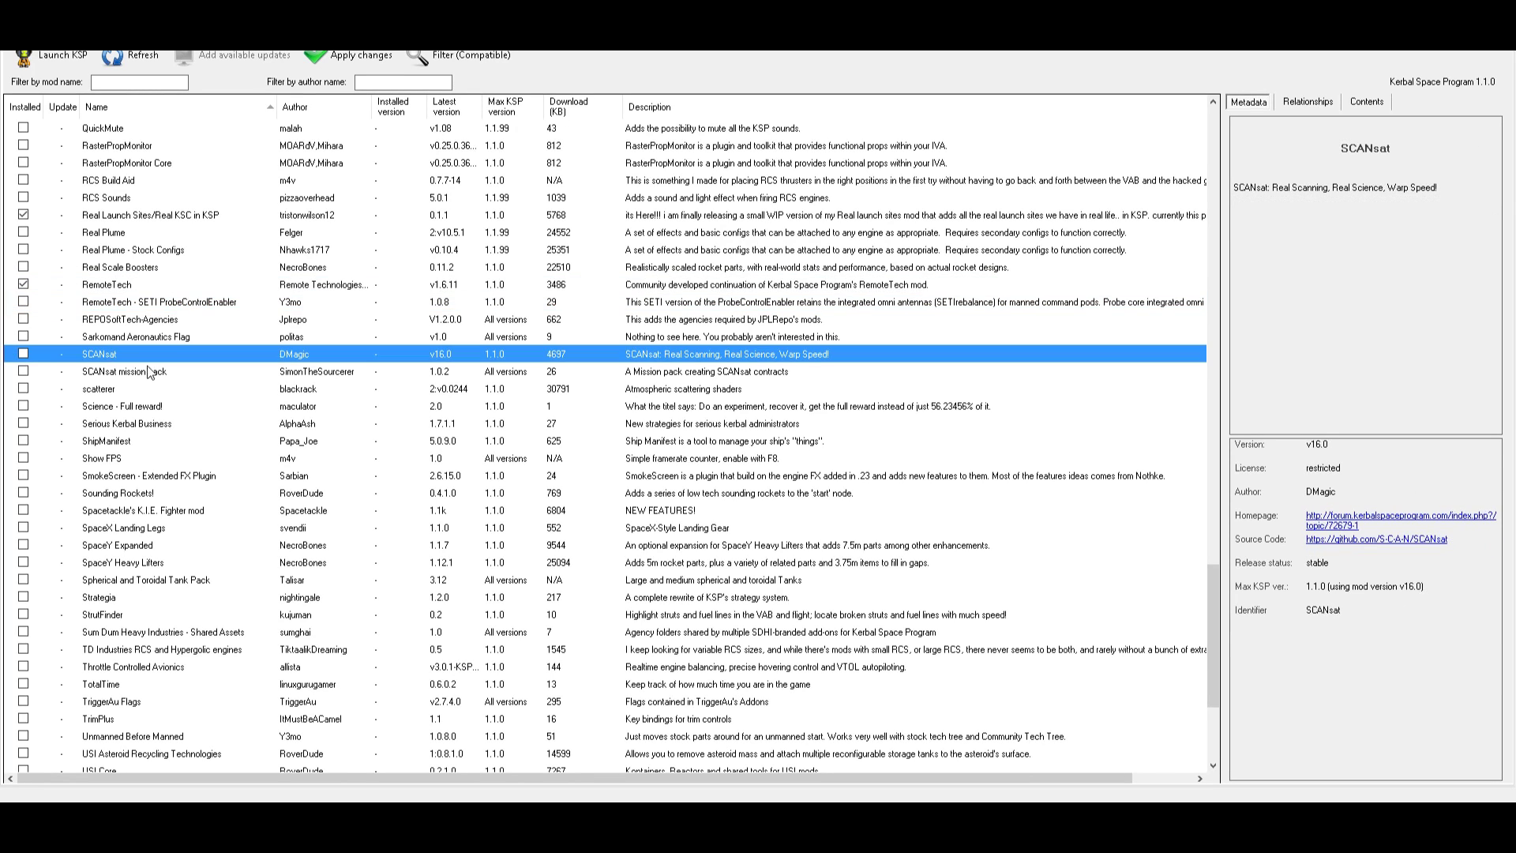
{"action": "left_click", "coordinate": [24, 355]}
{"action": "left_click", "coordinate": [122, 378]}
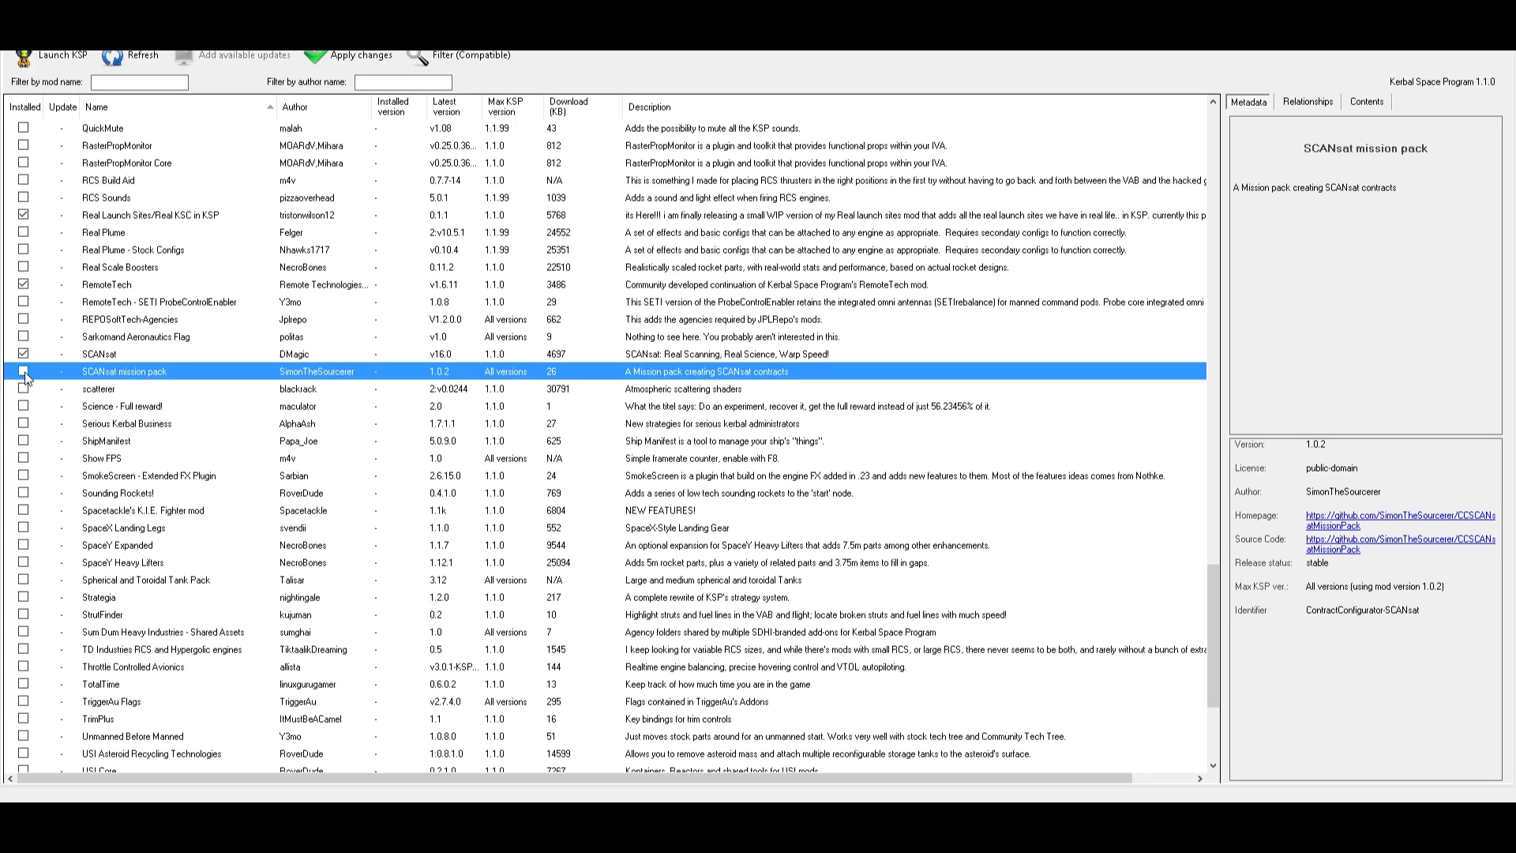
{"action": "left_click", "coordinate": [24, 373]}
Mark Serious Kerbal Business, Sounding Rockets!, Spacetackle's K.I.E. Fighter mod and SpaceX Landing Legs for installation, and review SpaceY Heavy Lifters
{"action": "left_click", "coordinate": [143, 385]}
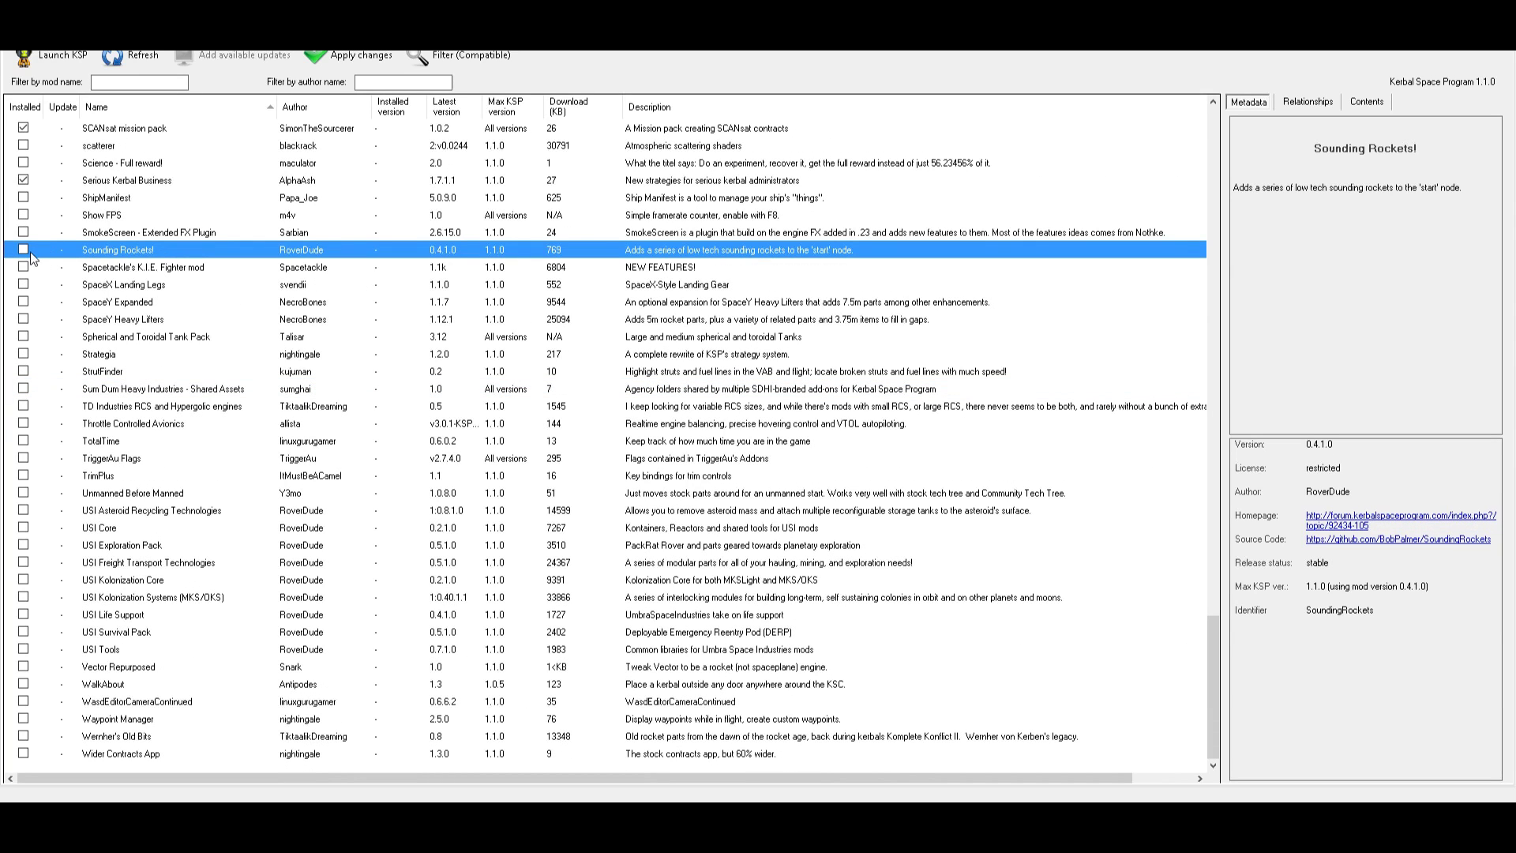
{"action": "left_click", "coordinate": [23, 249]}
{"action": "left_click", "coordinate": [144, 269]}
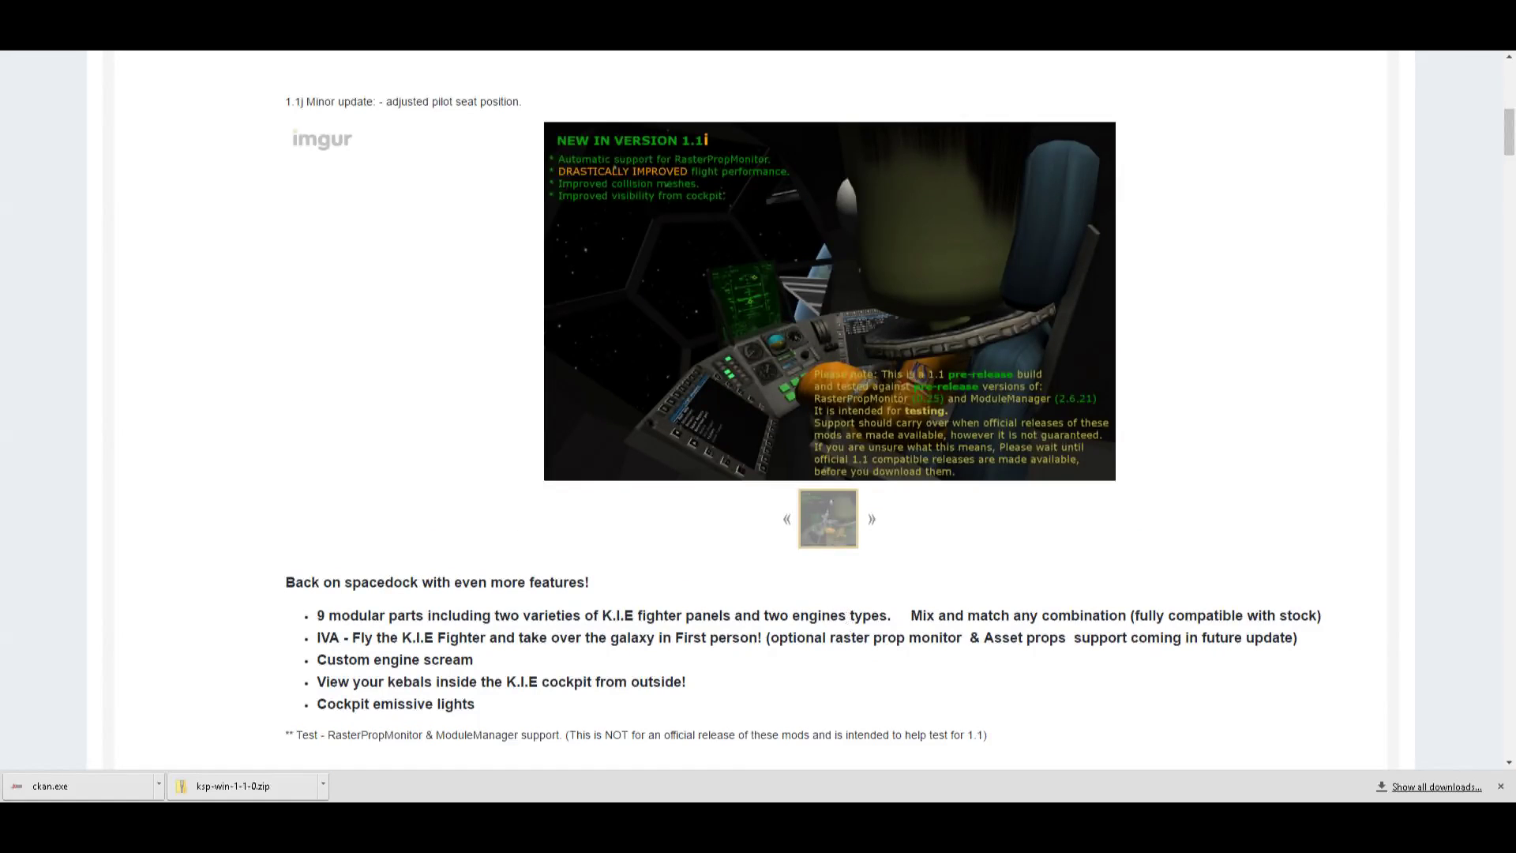
{"action": "key", "text": "alt+Tab"}
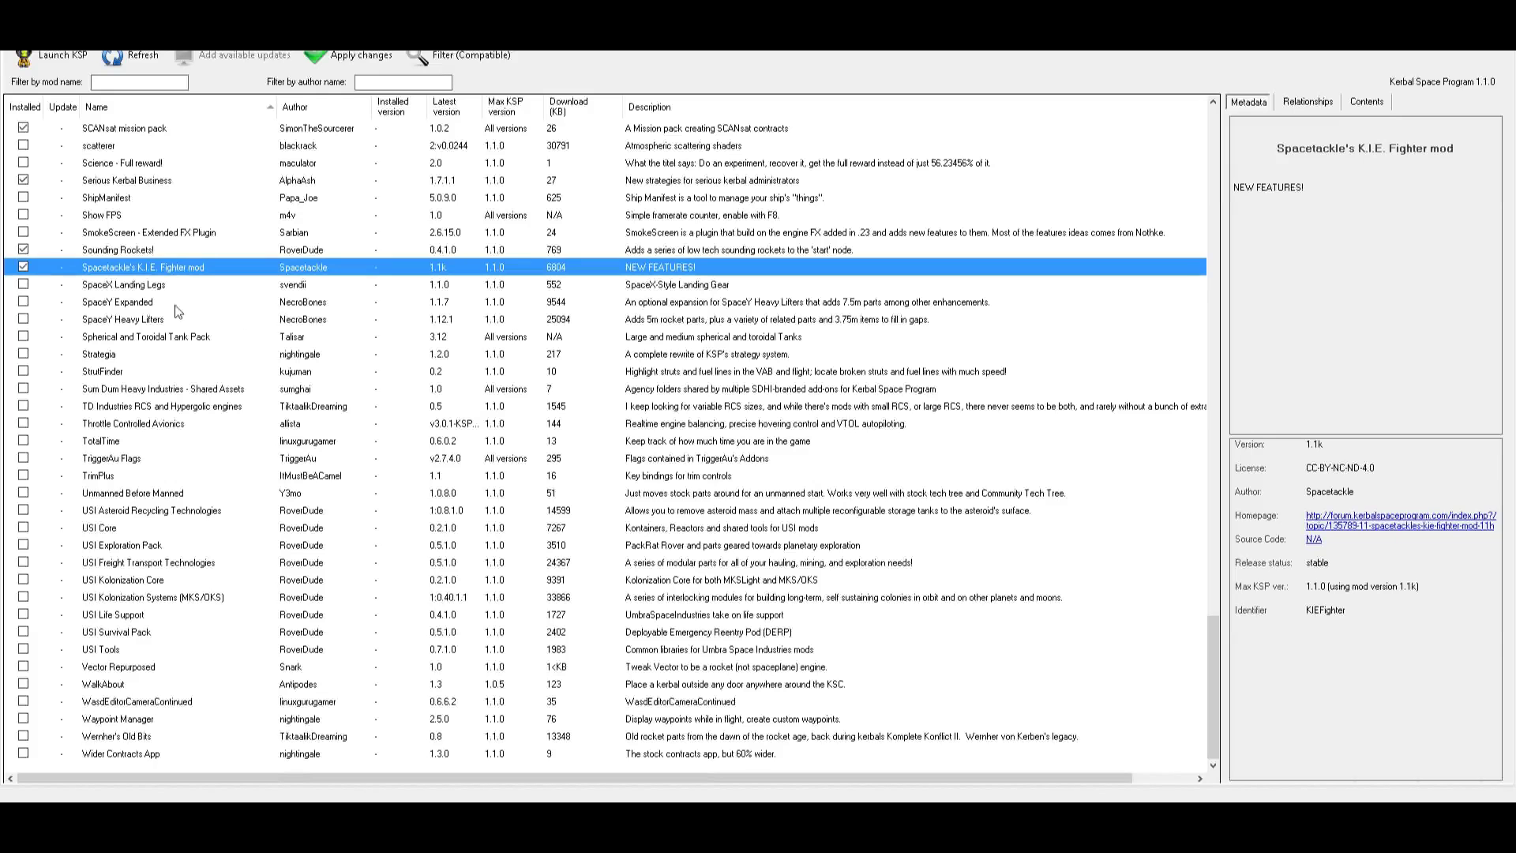
{"action": "left_click", "coordinate": [24, 284]}
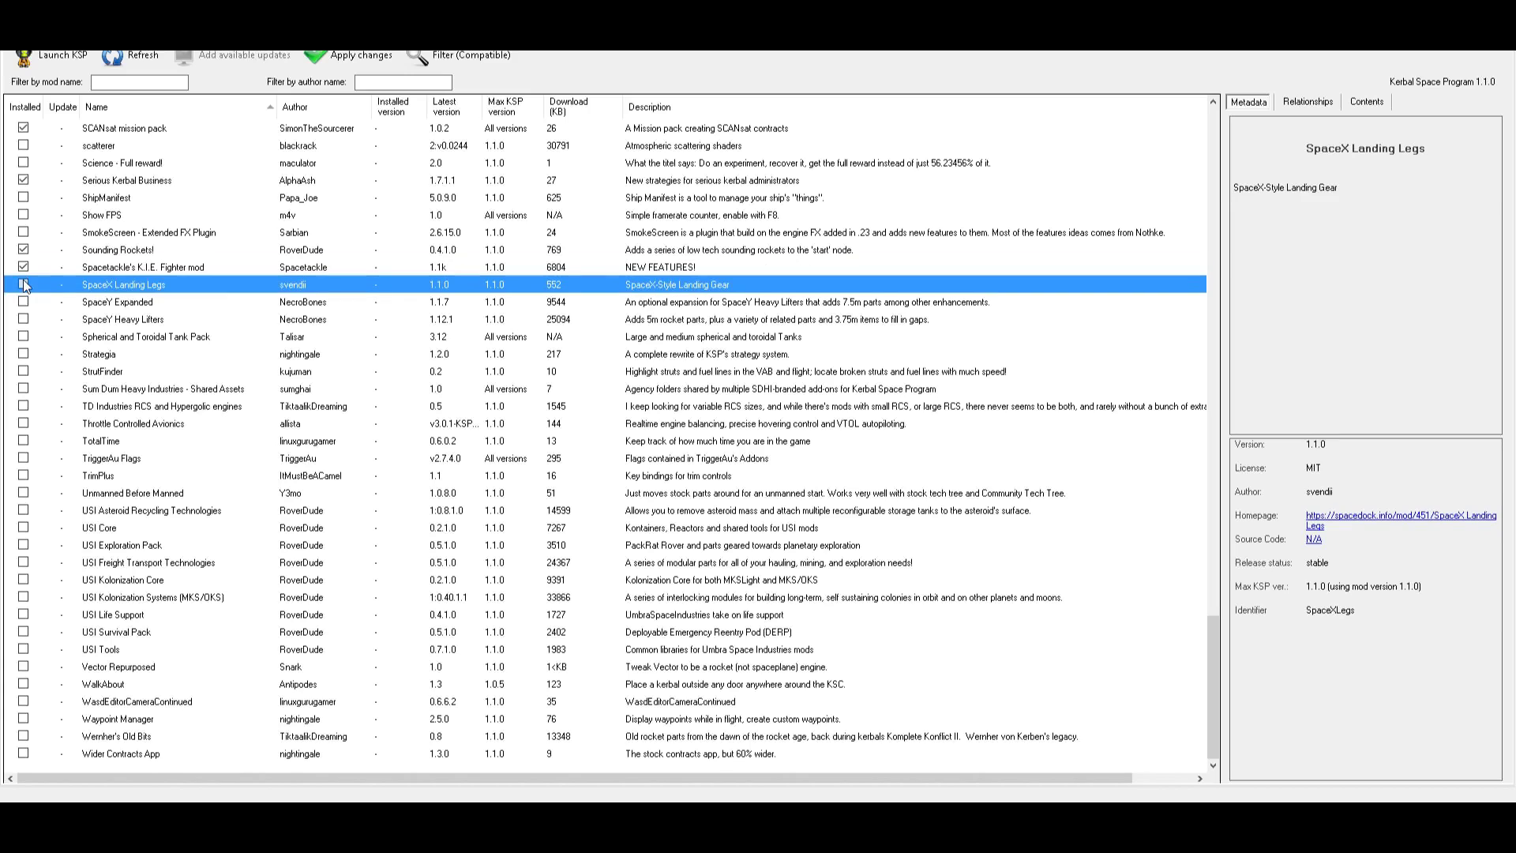
{"action": "left_click", "coordinate": [99, 320]}
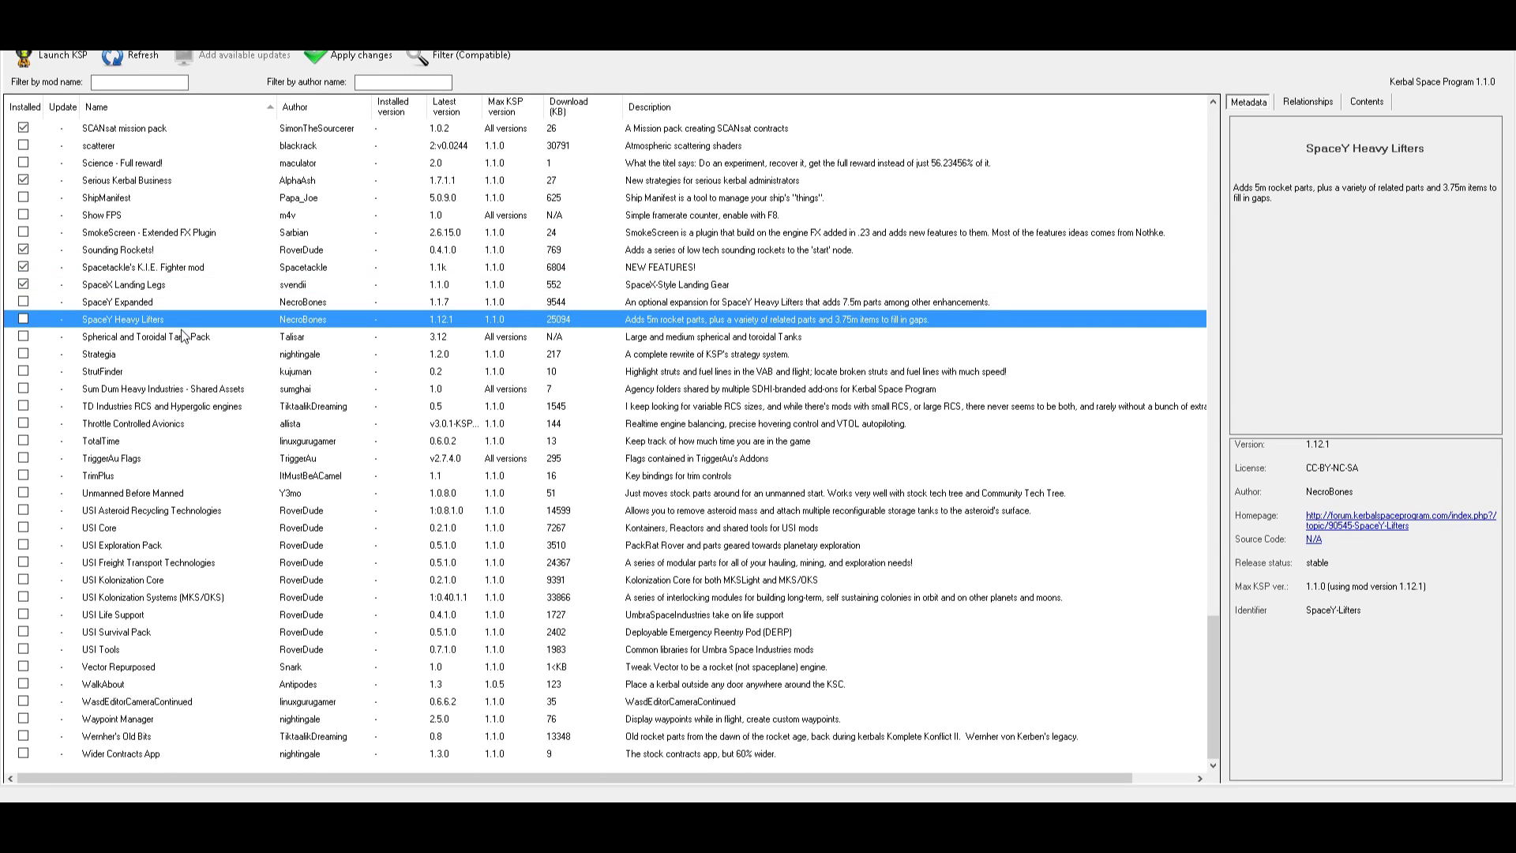
Read the strategy descriptions on the Strategia homepage and mark Strategia for installation
{"action": "key", "text": "alt+Tab"}
{"action": "scroll", "coordinate": [608, 546], "scroll_direction": "down", "scroll_amount": 3}
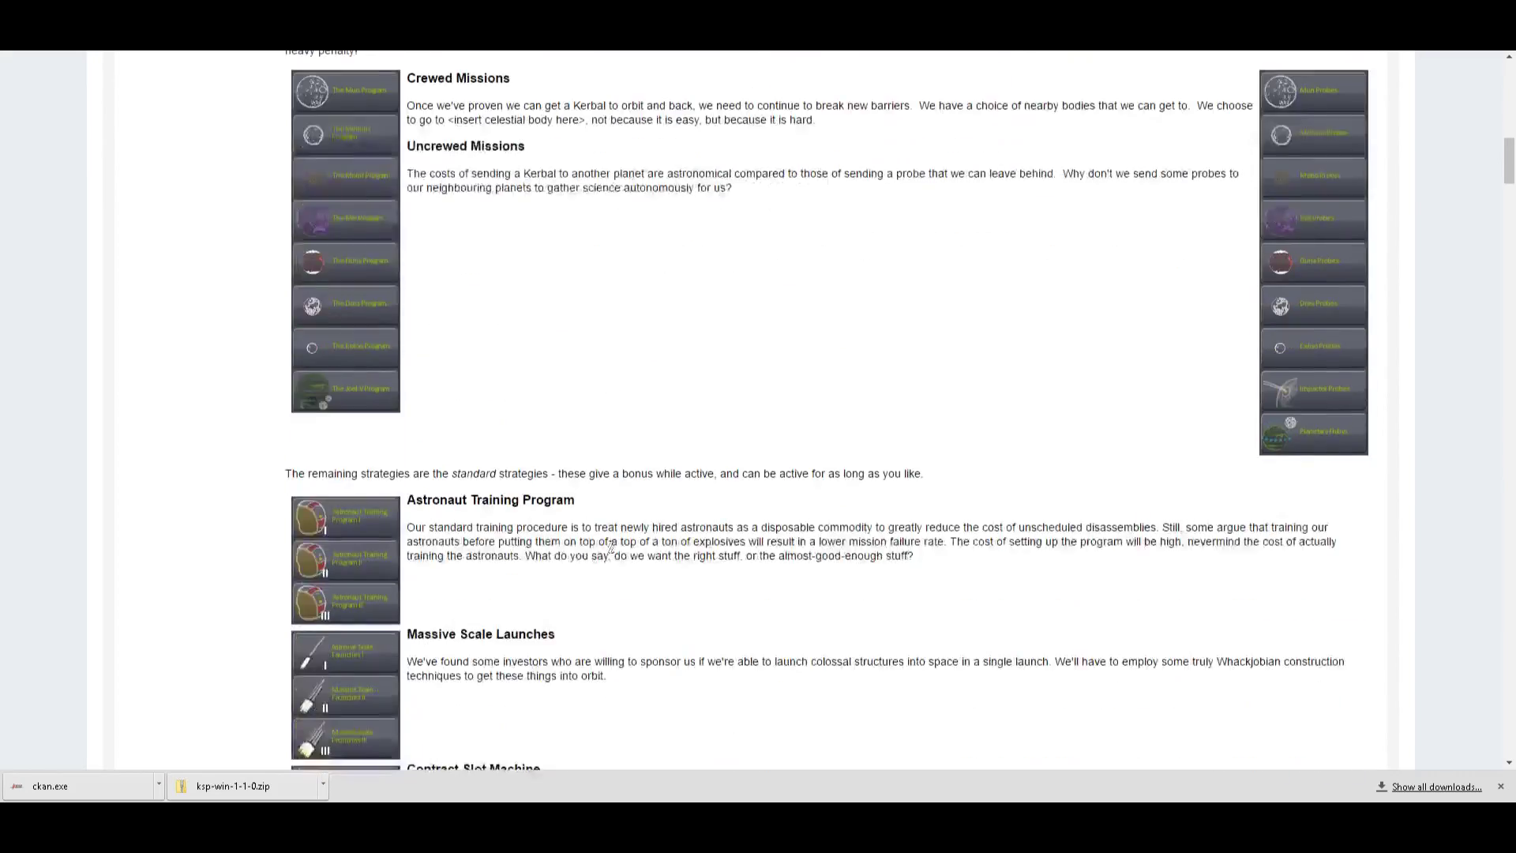
{"action": "scroll", "coordinate": [610, 546], "scroll_direction": "up", "scroll_amount": 10}
{"action": "scroll", "coordinate": [638, 590], "scroll_direction": "down", "scroll_amount": 5}
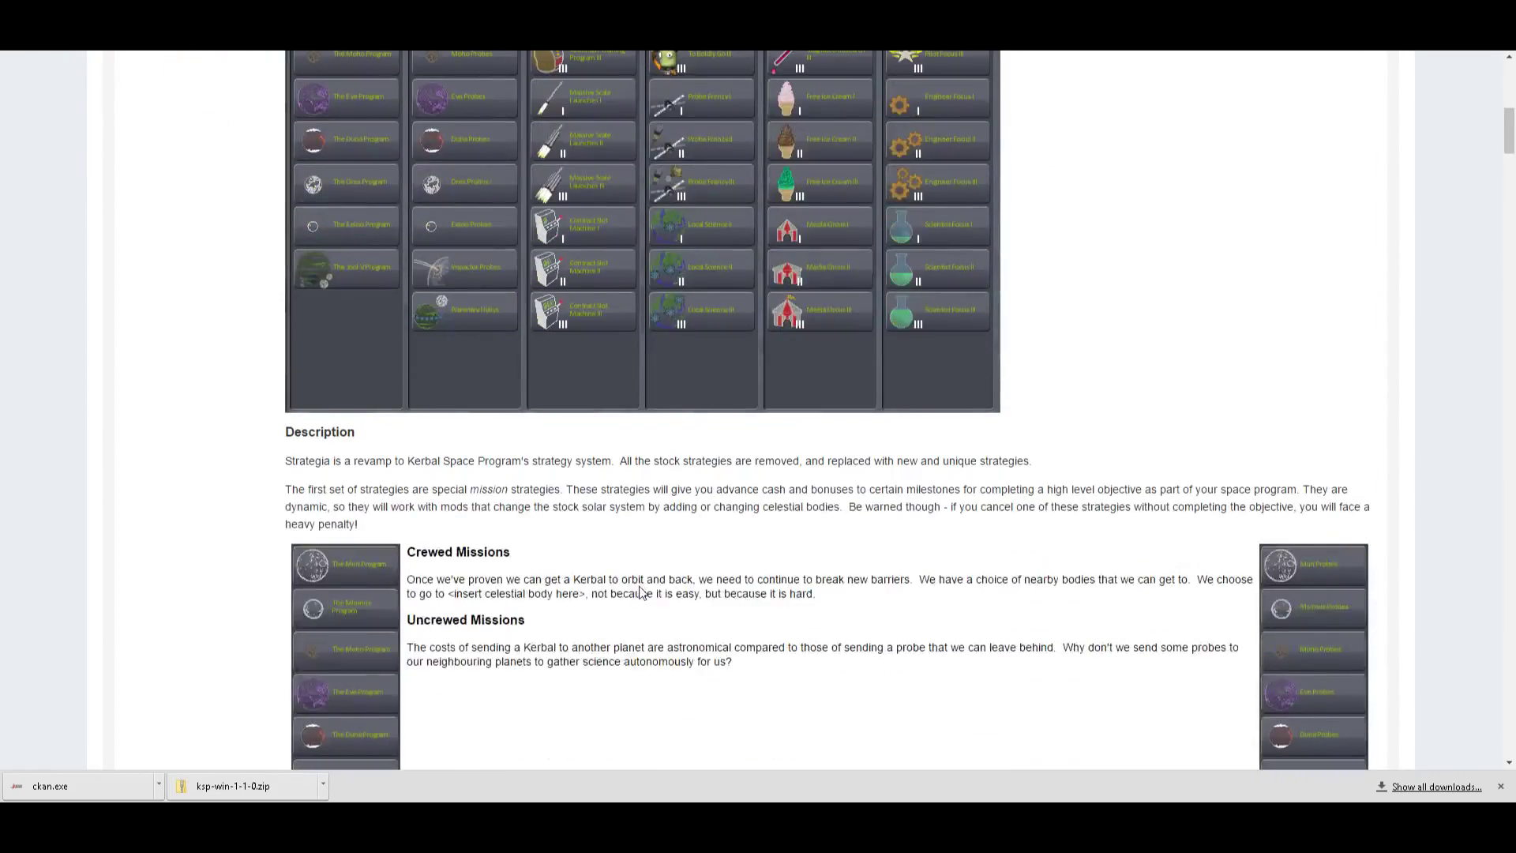
{"action": "scroll", "coordinate": [640, 592], "scroll_direction": "down", "scroll_amount": 9}
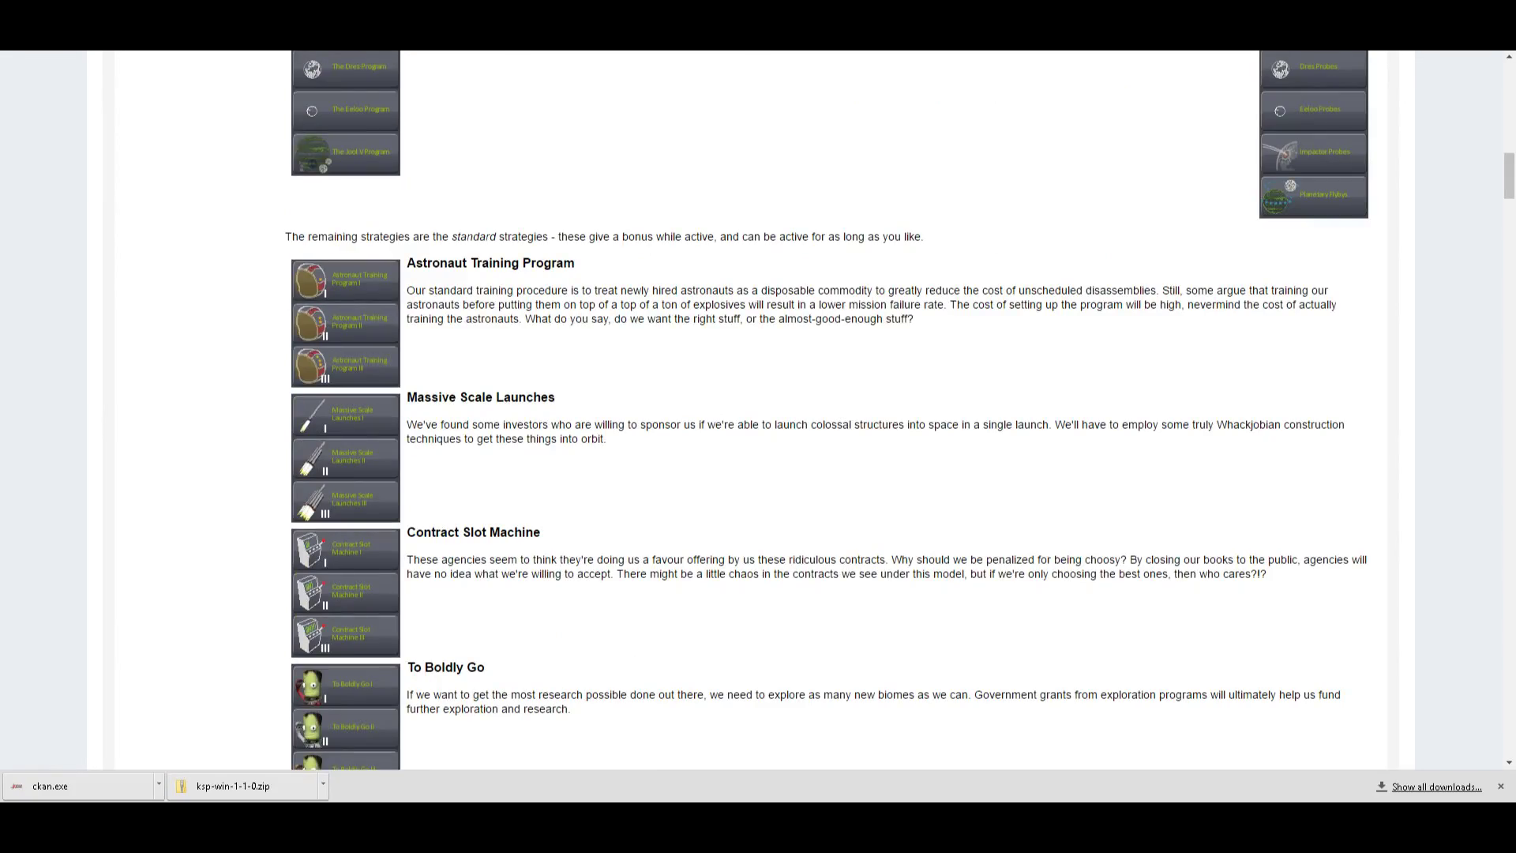
{"action": "key", "text": "alt+Tab"}
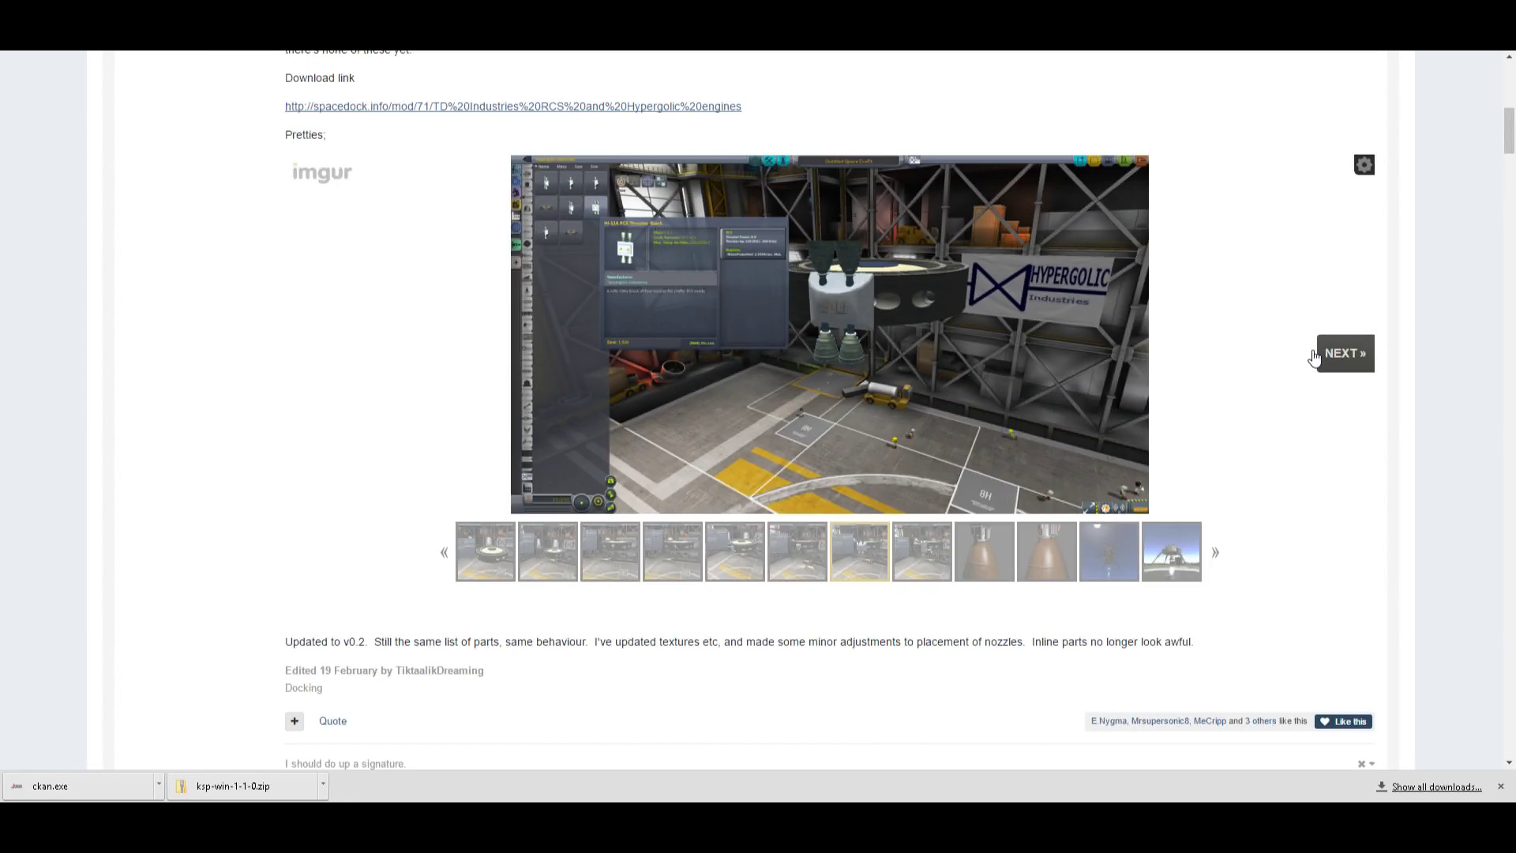
Browse the picture gallery on the TD Industries RCS and Hypergolic engines homepage and return to the CKAN mod list
{"action": "left_click", "coordinate": [1315, 356]}
{"action": "left_click", "coordinate": [1320, 353]}
{"action": "left_click", "coordinate": [1321, 353]}
{"action": "left_click", "coordinate": [1321, 353]}
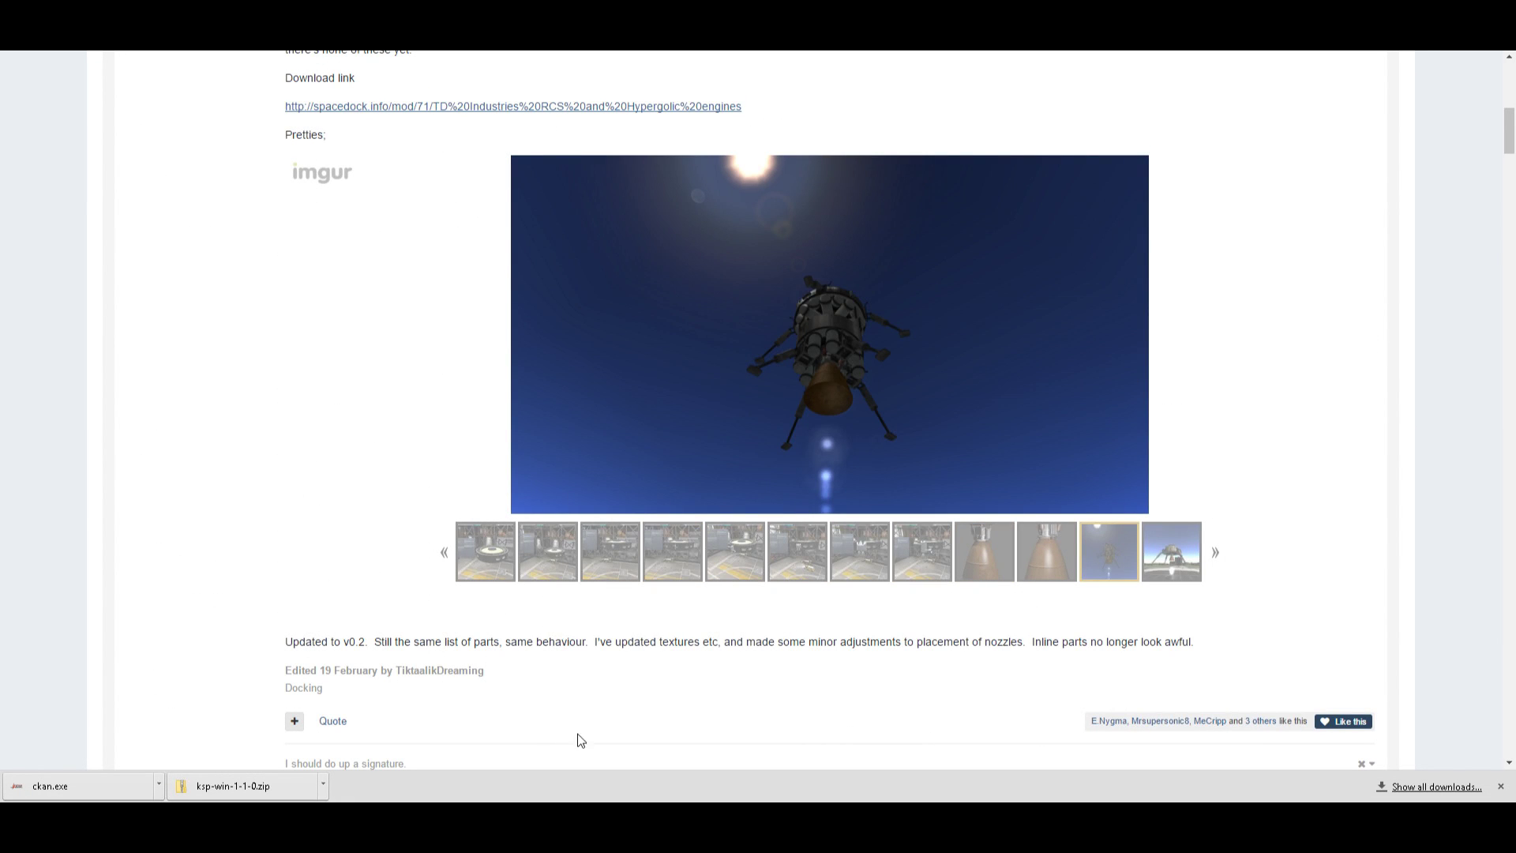
{"action": "key", "text": "alt+Tab"}
Mark Throttle Controlled Avionics for installation, and review TotalTime and the TrimPlus homepage
{"action": "left_click", "coordinate": [177, 423]}
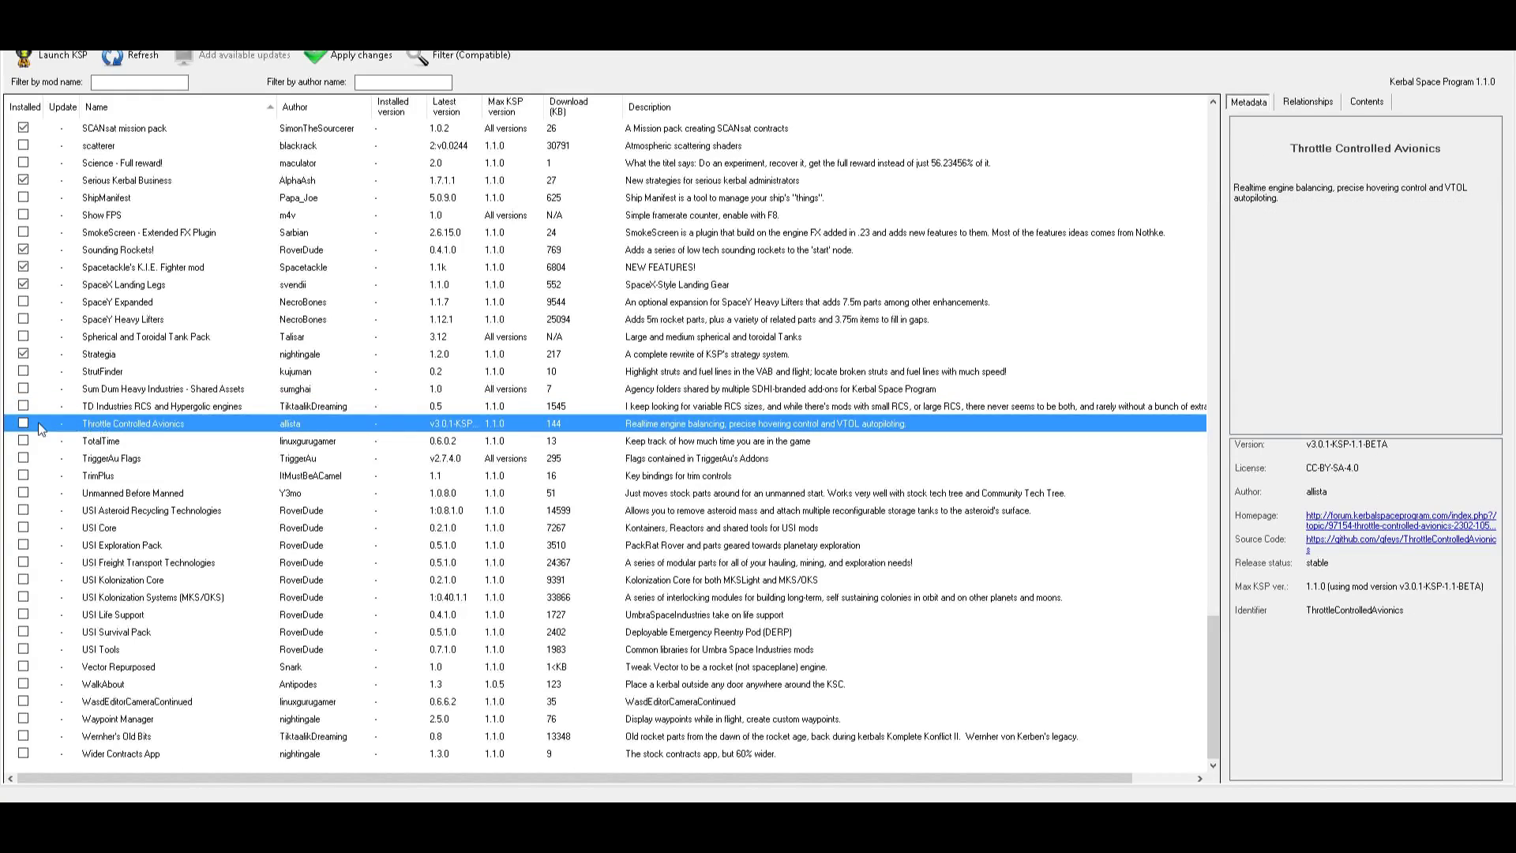
{"action": "left_click", "coordinate": [84, 442]}
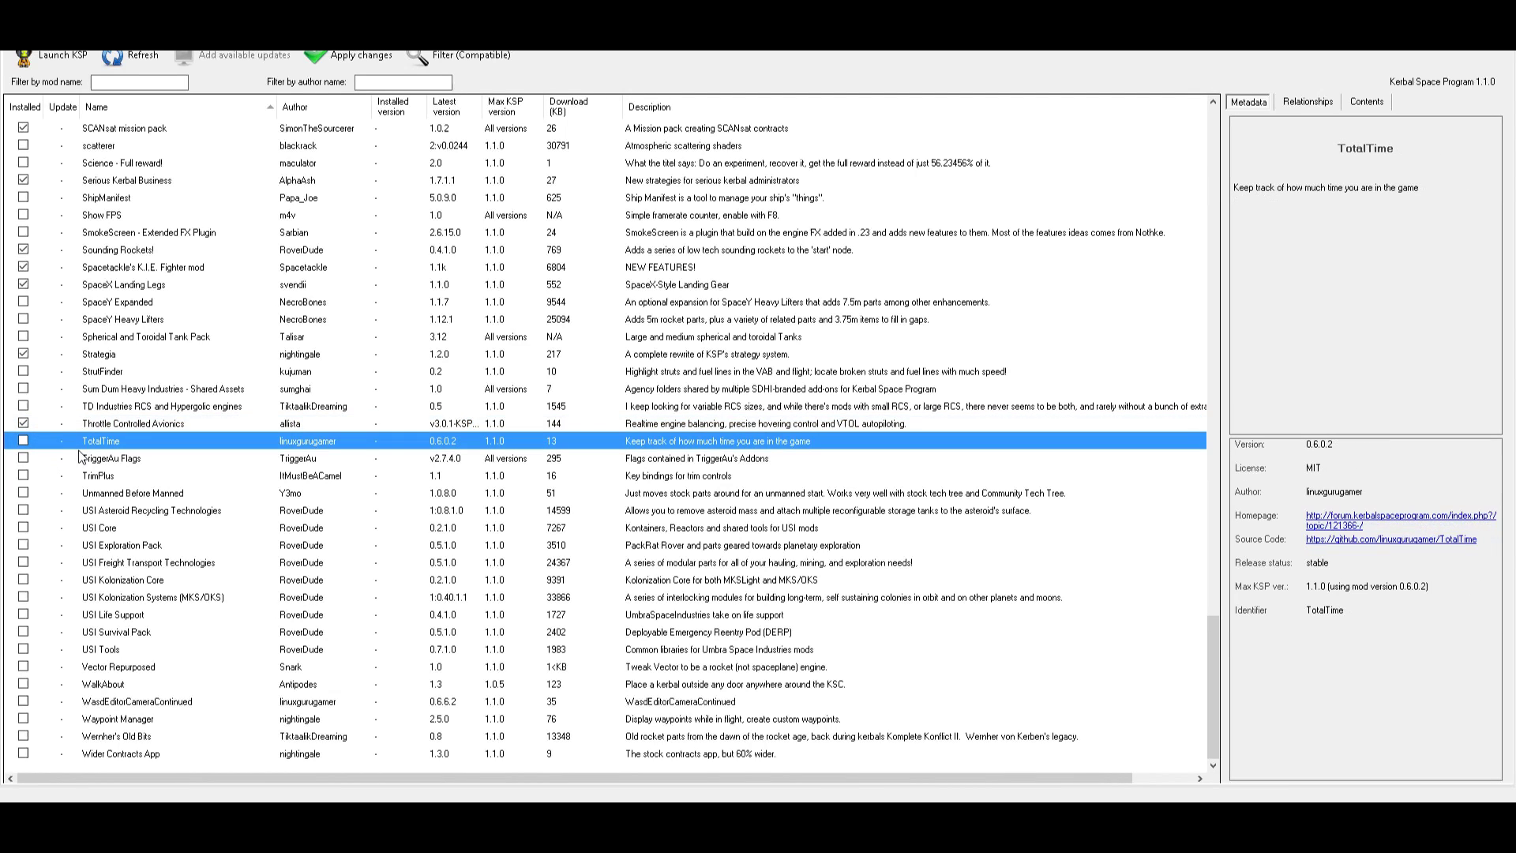
{"action": "key", "text": "alt+Tab"}
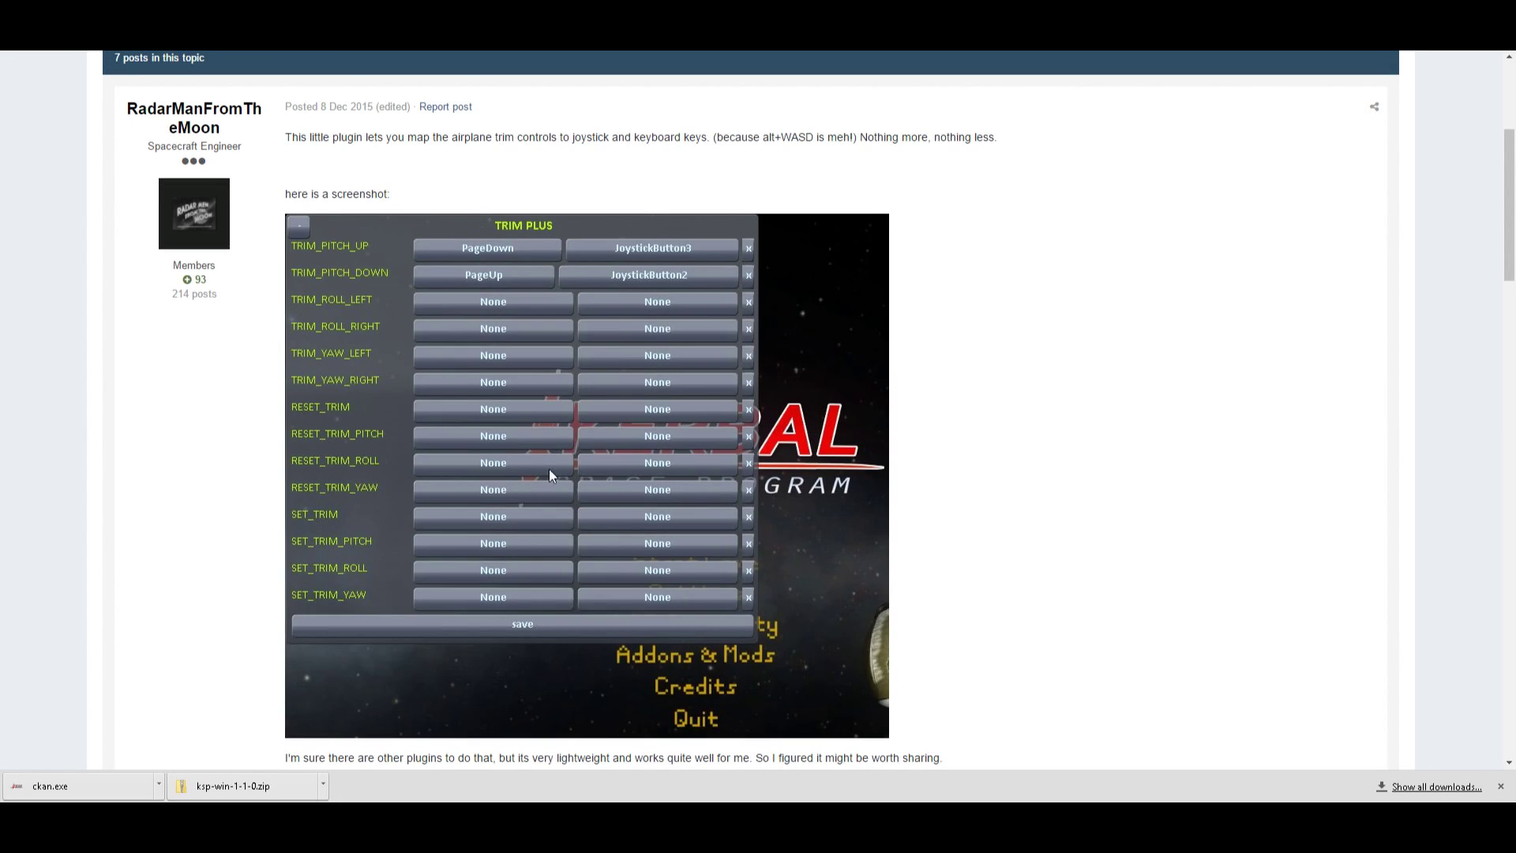
{"action": "scroll", "coordinate": [613, 485], "scroll_direction": "down", "scroll_amount": 1}
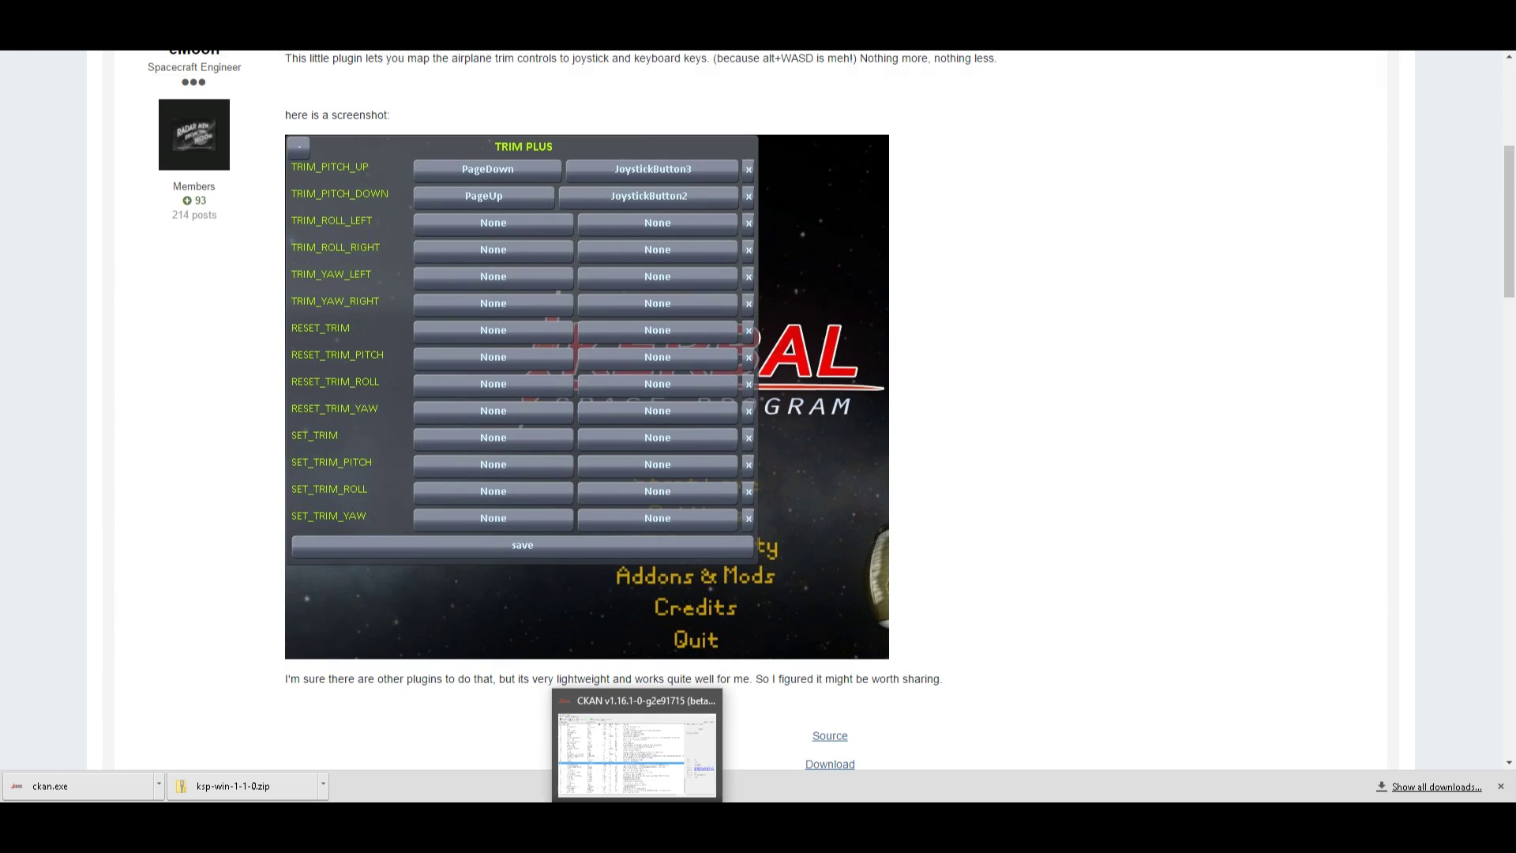
{"action": "left_click", "coordinate": [637, 827]}
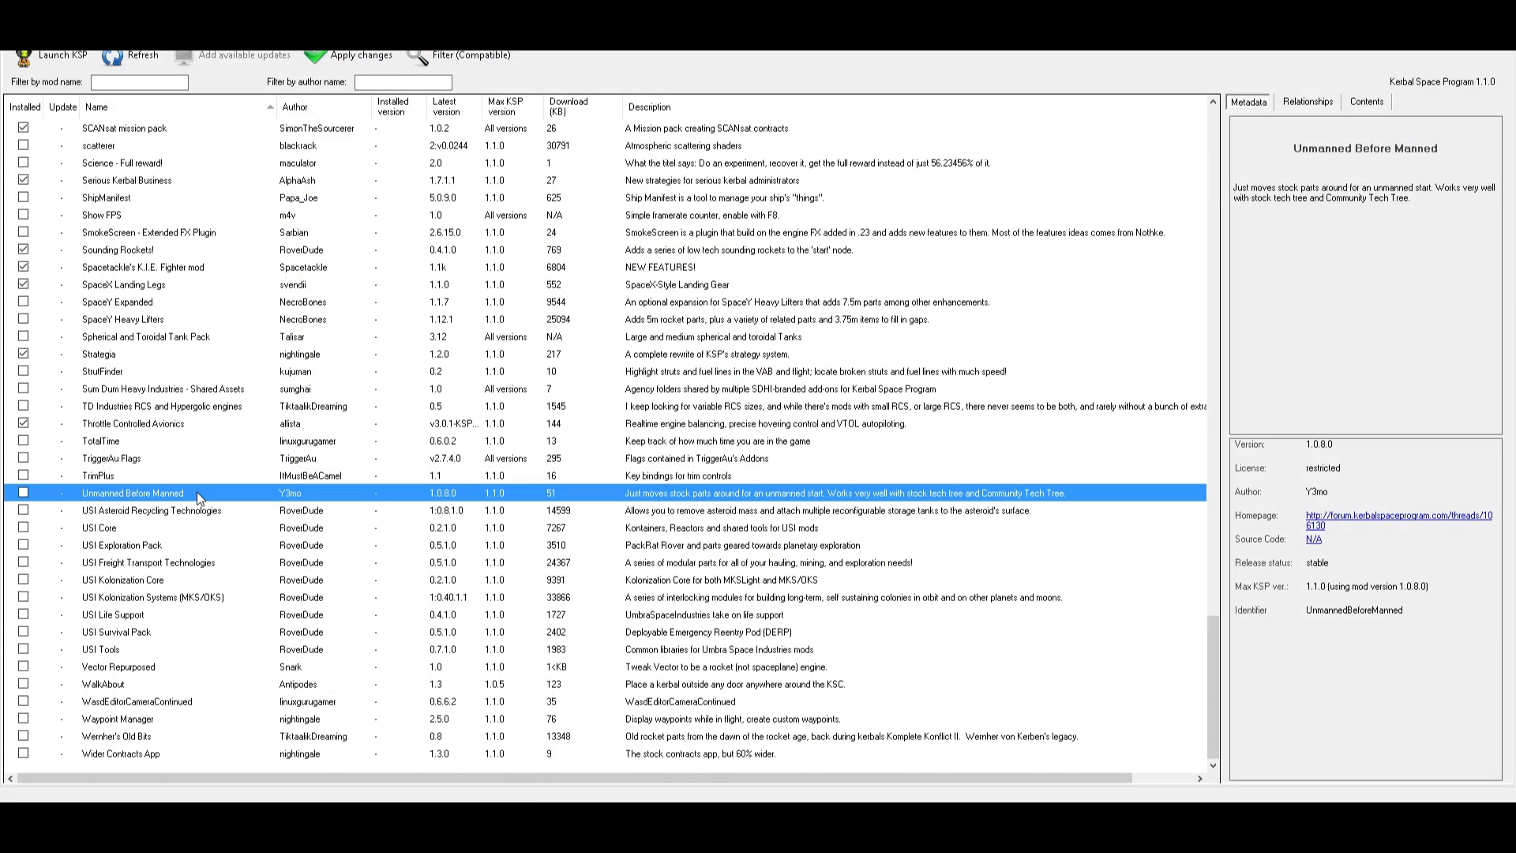
Mark Unmanned Before Manned, USI Life Support and USI Exploration Pack for installation
{"action": "left_click", "coordinate": [24, 494]}
{"action": "left_click", "coordinate": [148, 615]}
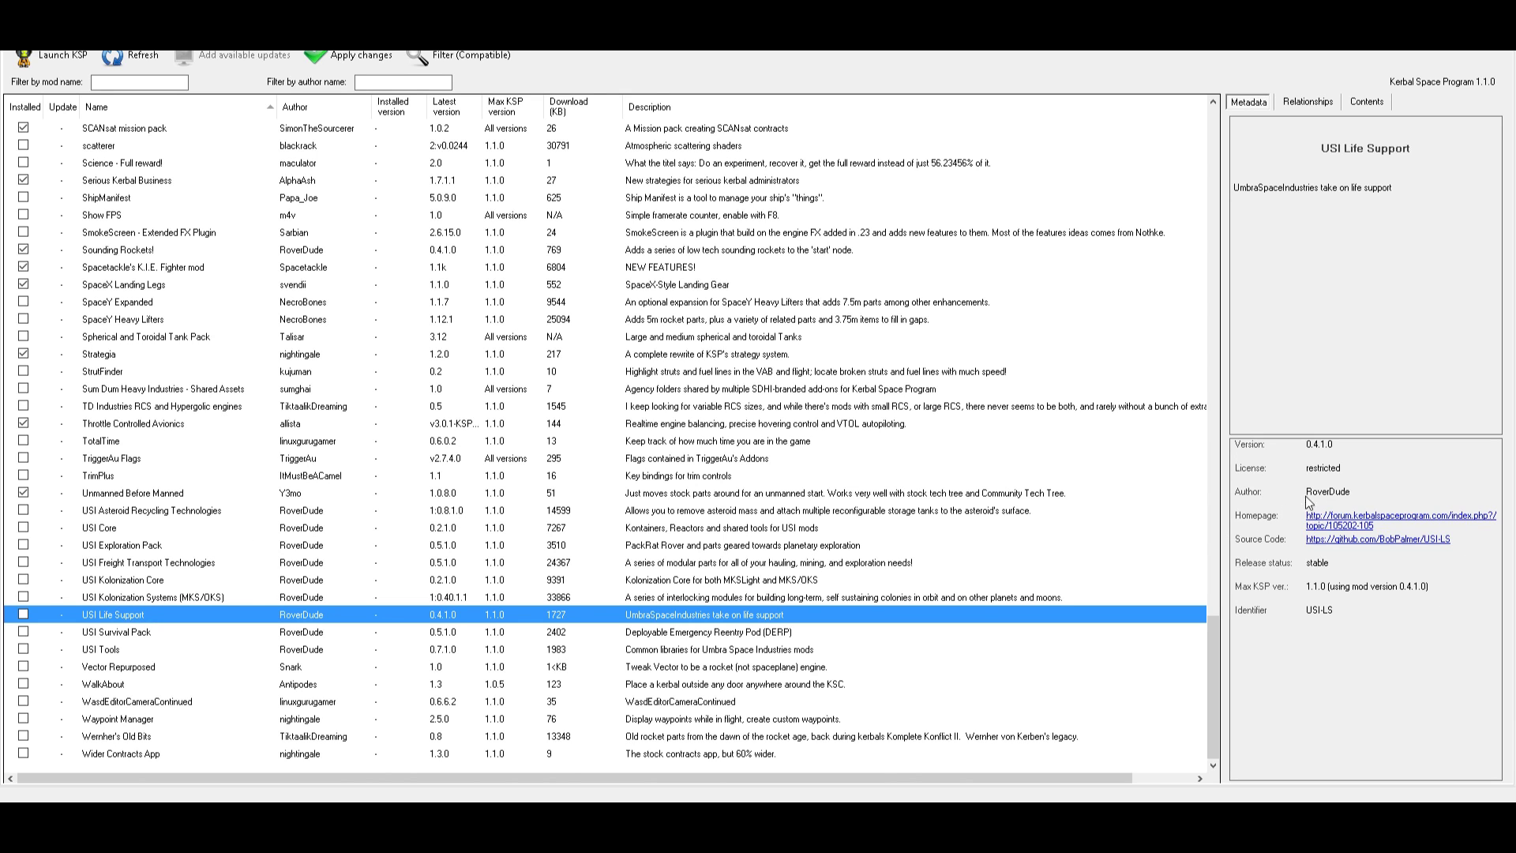
{"action": "left_click", "coordinate": [1314, 521]}
{"action": "left_click", "coordinate": [23, 615]}
{"action": "left_click", "coordinate": [123, 545]}
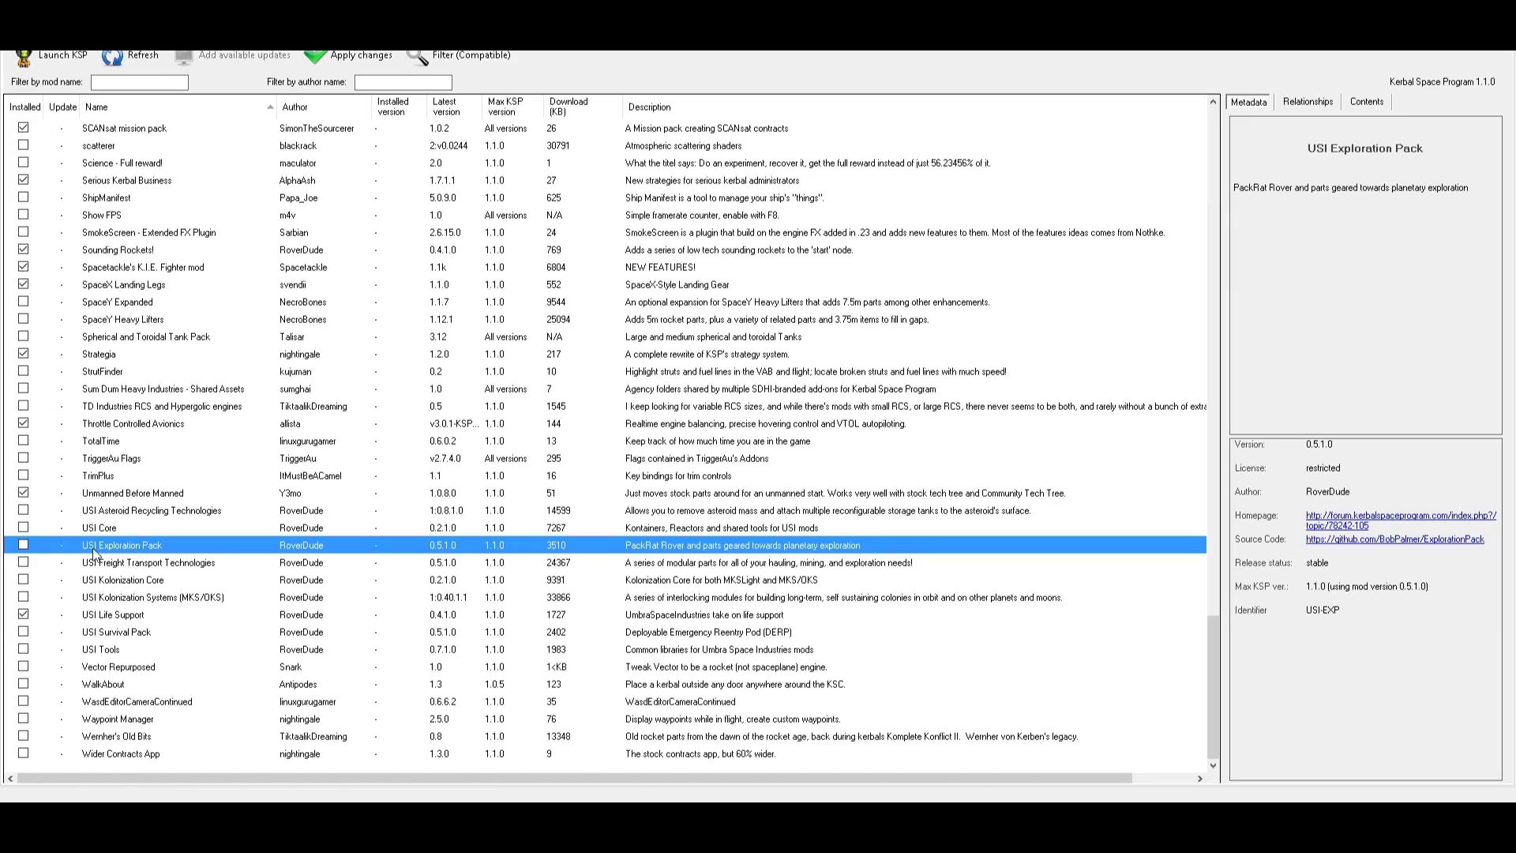
{"action": "left_click", "coordinate": [22, 544]}
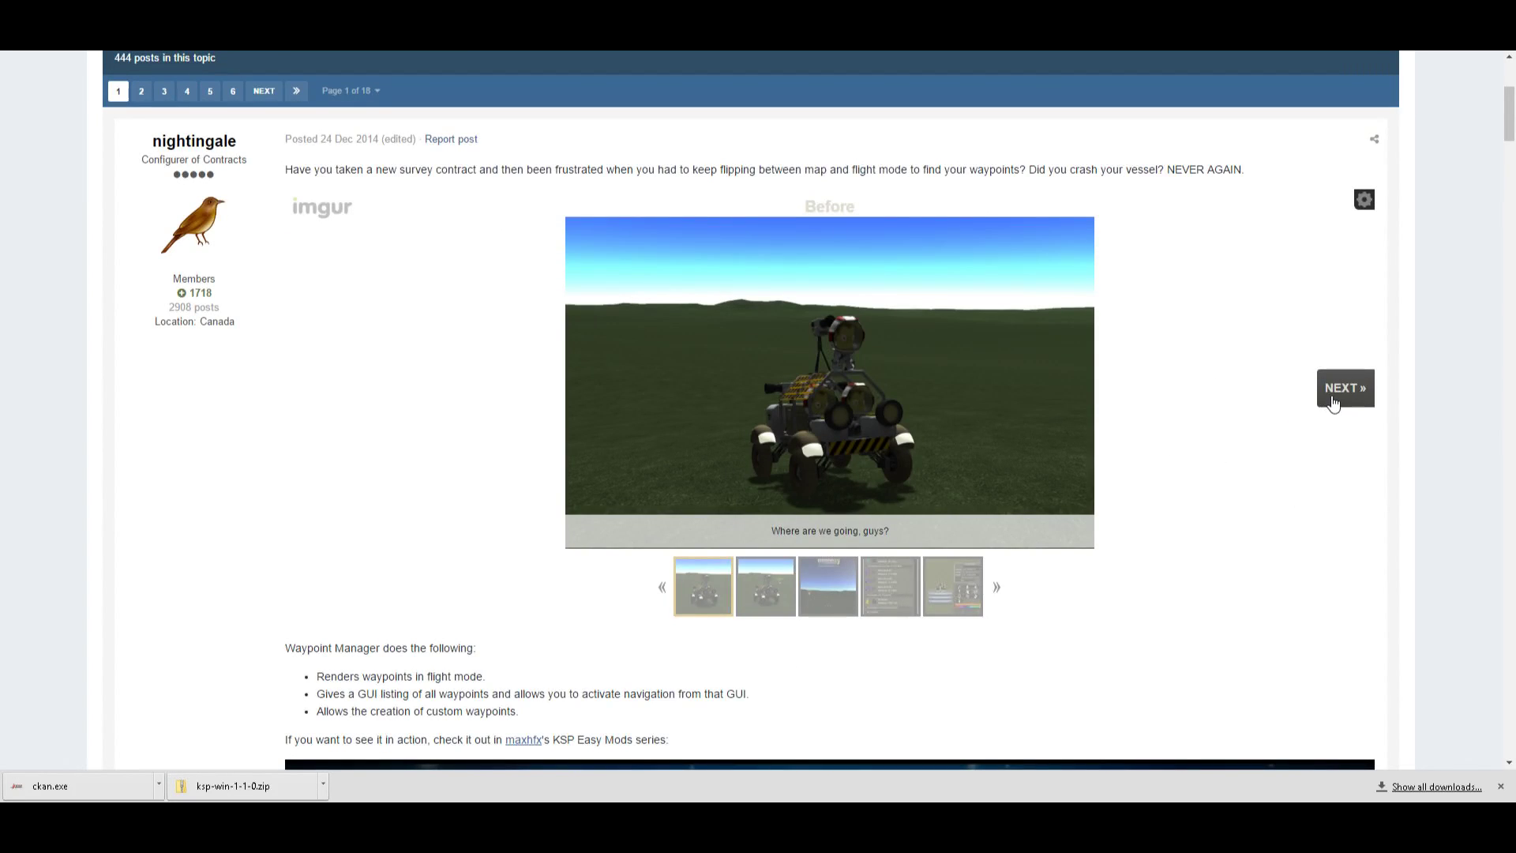
View the pictures on the Waypoint Manager and Wernher's Old Bits homepages
{"action": "left_click", "coordinate": [1337, 399]}
{"action": "left_click", "coordinate": [1338, 400]}
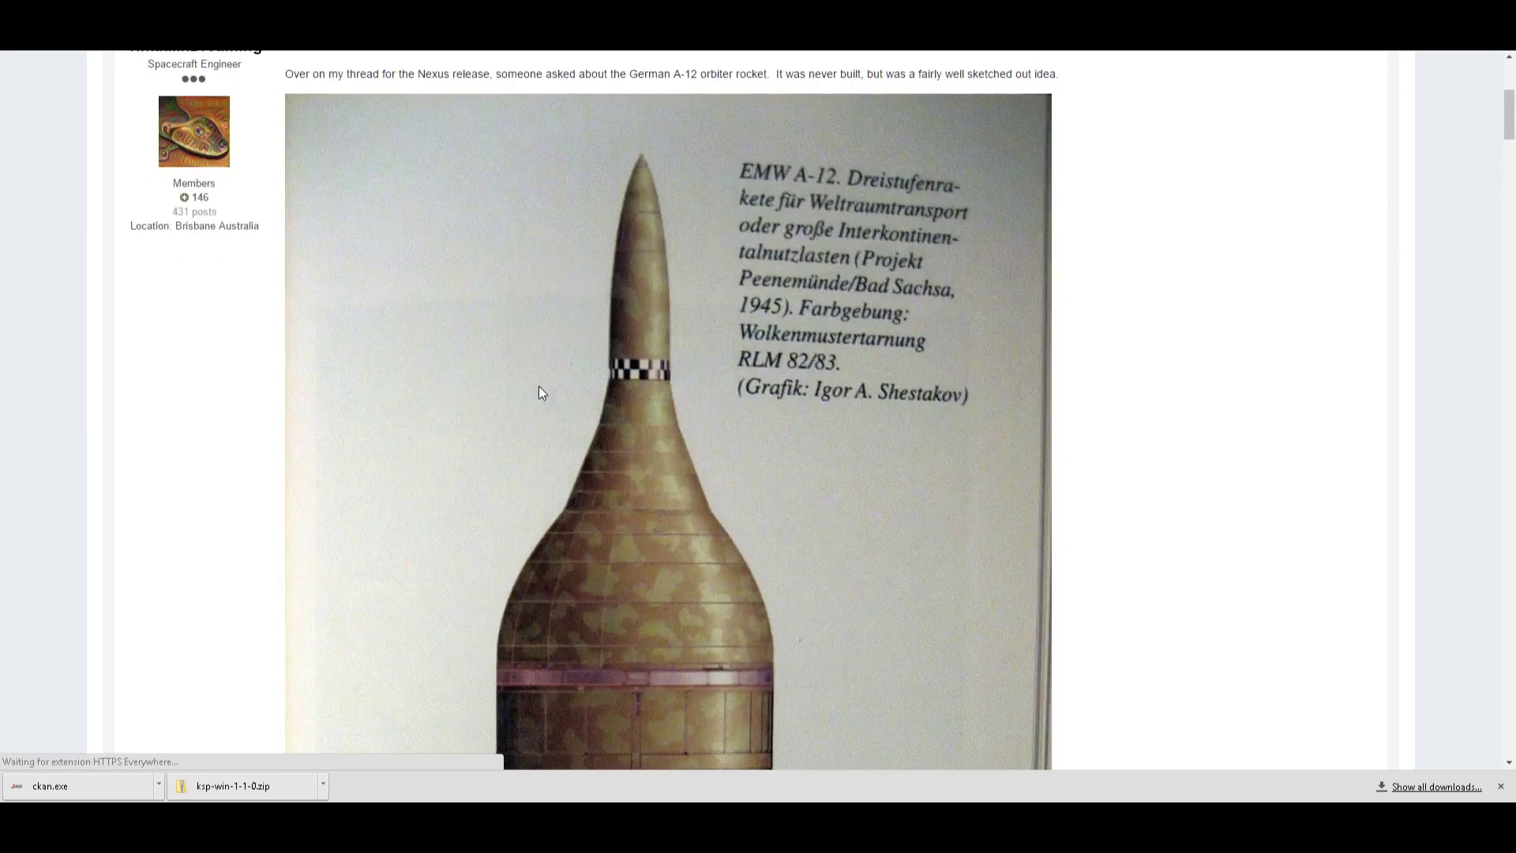
{"action": "scroll", "coordinate": [539, 386], "scroll_direction": "down", "scroll_amount": 5}
{"action": "scroll", "coordinate": [542, 402], "scroll_direction": "down", "scroll_amount": 10}
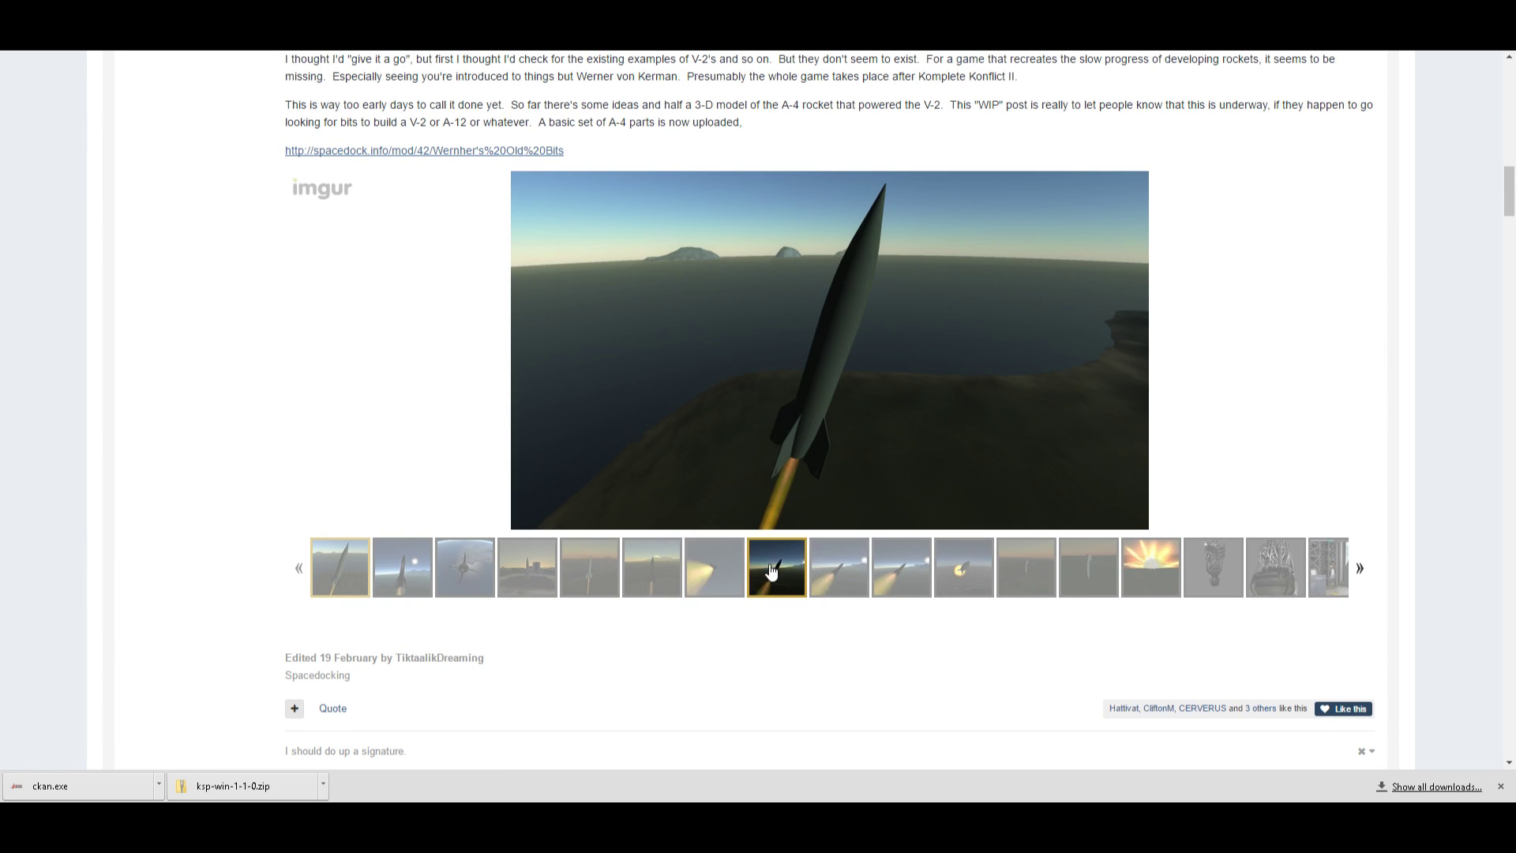
View more pictures in the gallery on the Wernher's Old Bits homepage
{"action": "left_click", "coordinate": [904, 568]}
{"action": "left_click", "coordinate": [1192, 586]}
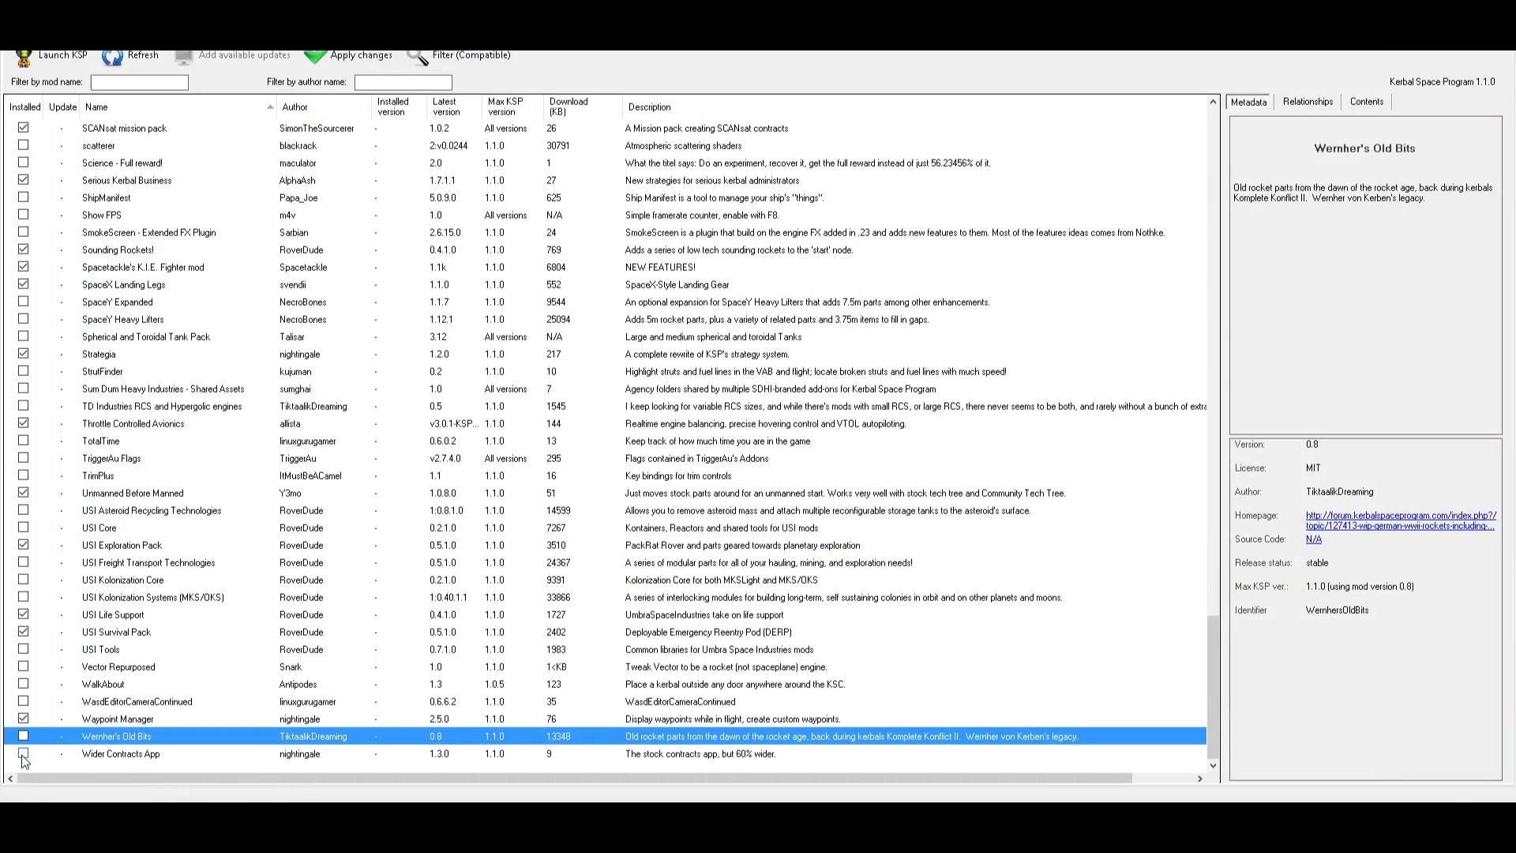
Mark Wider Contracts App for installation in CKAN and apply the changes for all marked mods
{"action": "left_click", "coordinate": [23, 754]}
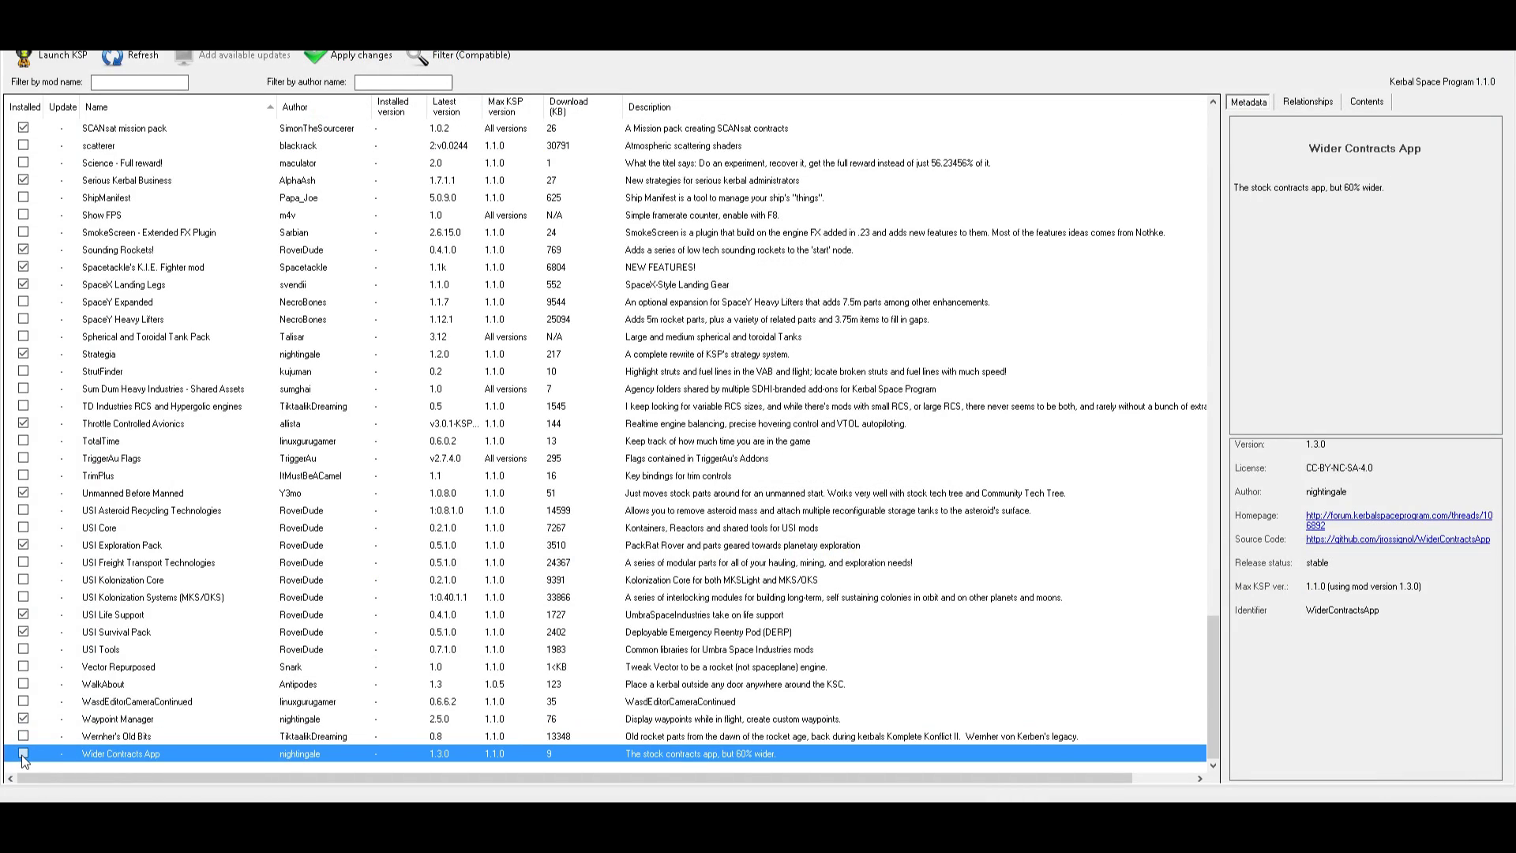
{"action": "left_click", "coordinate": [23, 753]}
{"action": "scroll", "coordinate": [763, 405], "scroll_direction": "up", "scroll_amount": 20}
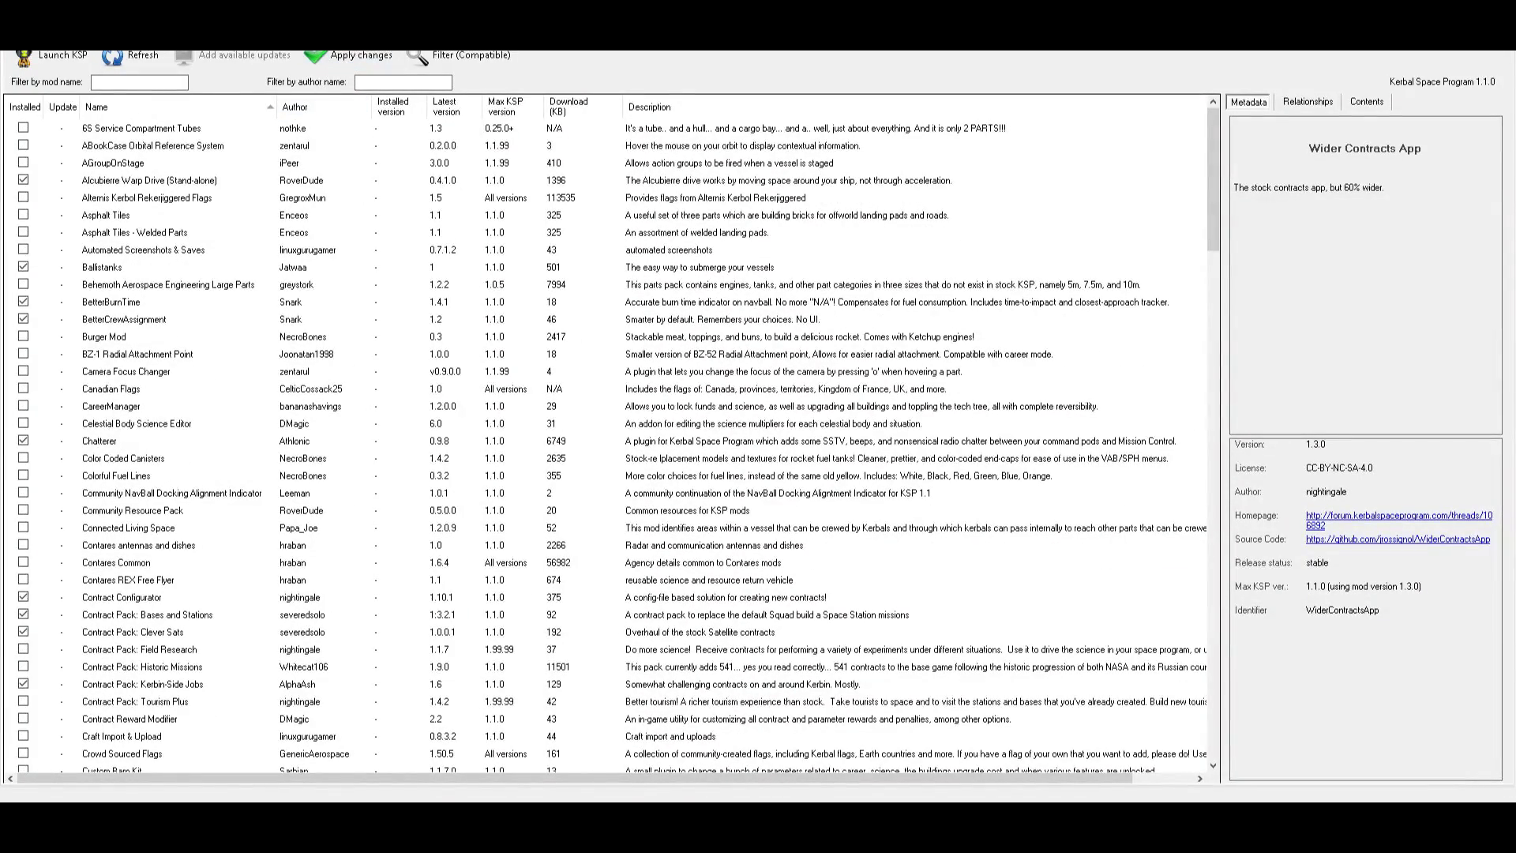
{"action": "left_click", "coordinate": [348, 57]}
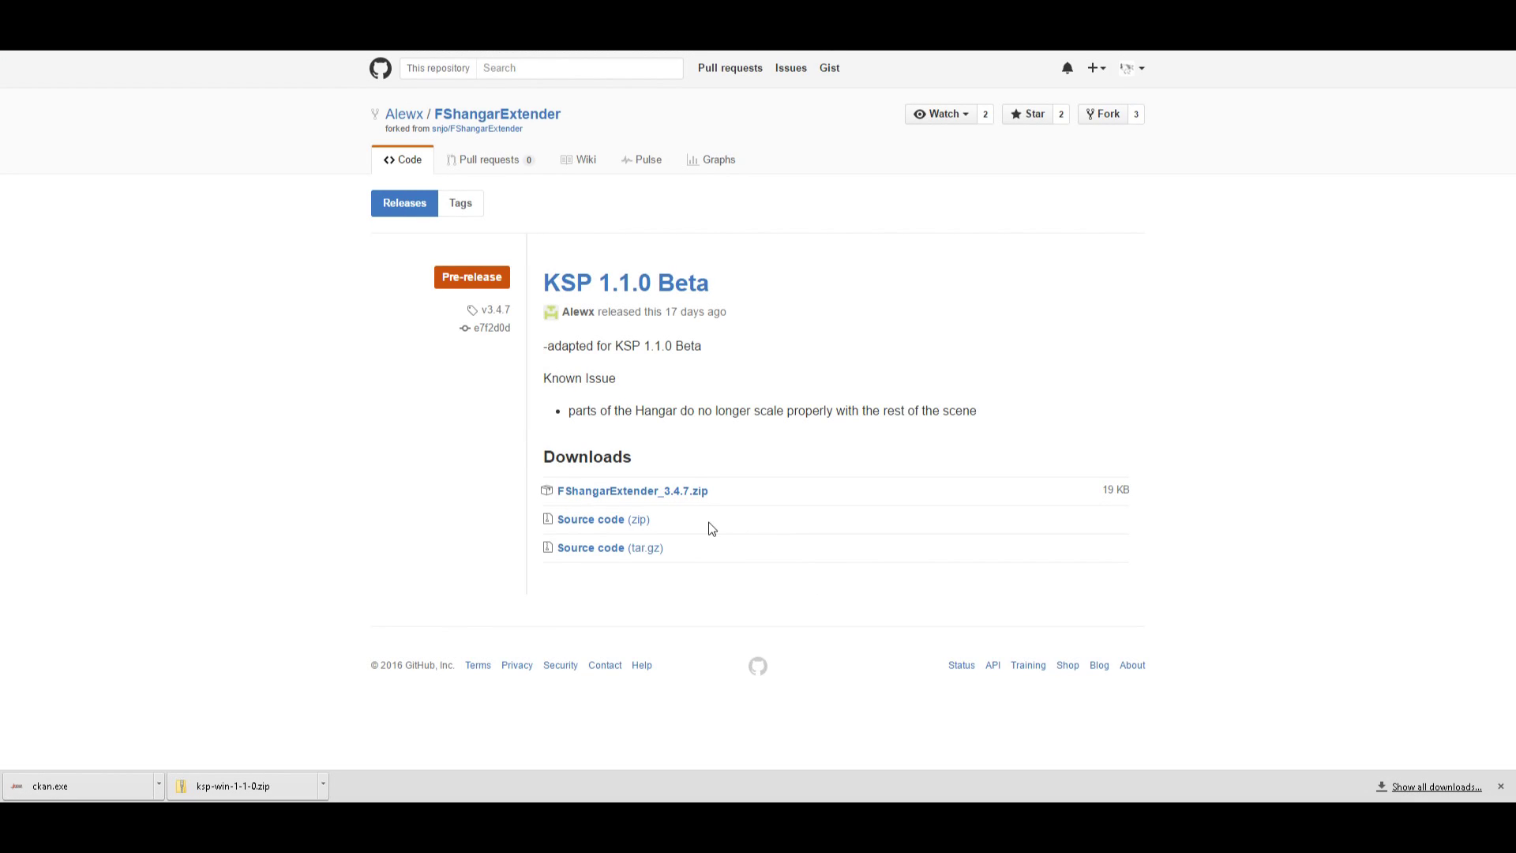
Download FShangarExtender_3.4.7.zip from the GitHub release and set the repository's notifications to Watching
{"action": "left_click", "coordinate": [645, 495]}
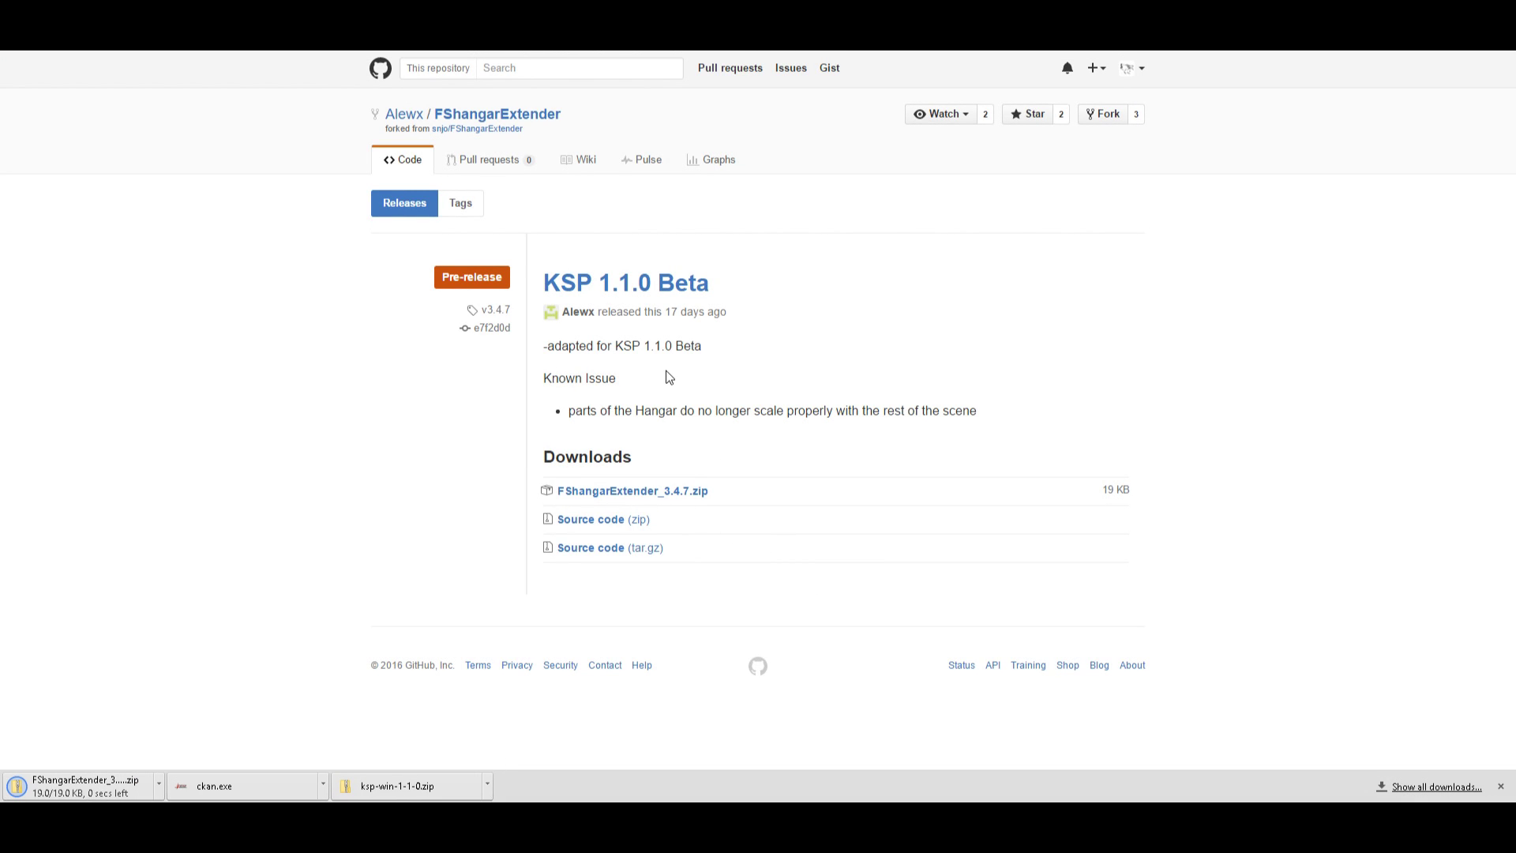
{"action": "left_click", "coordinate": [944, 117]}
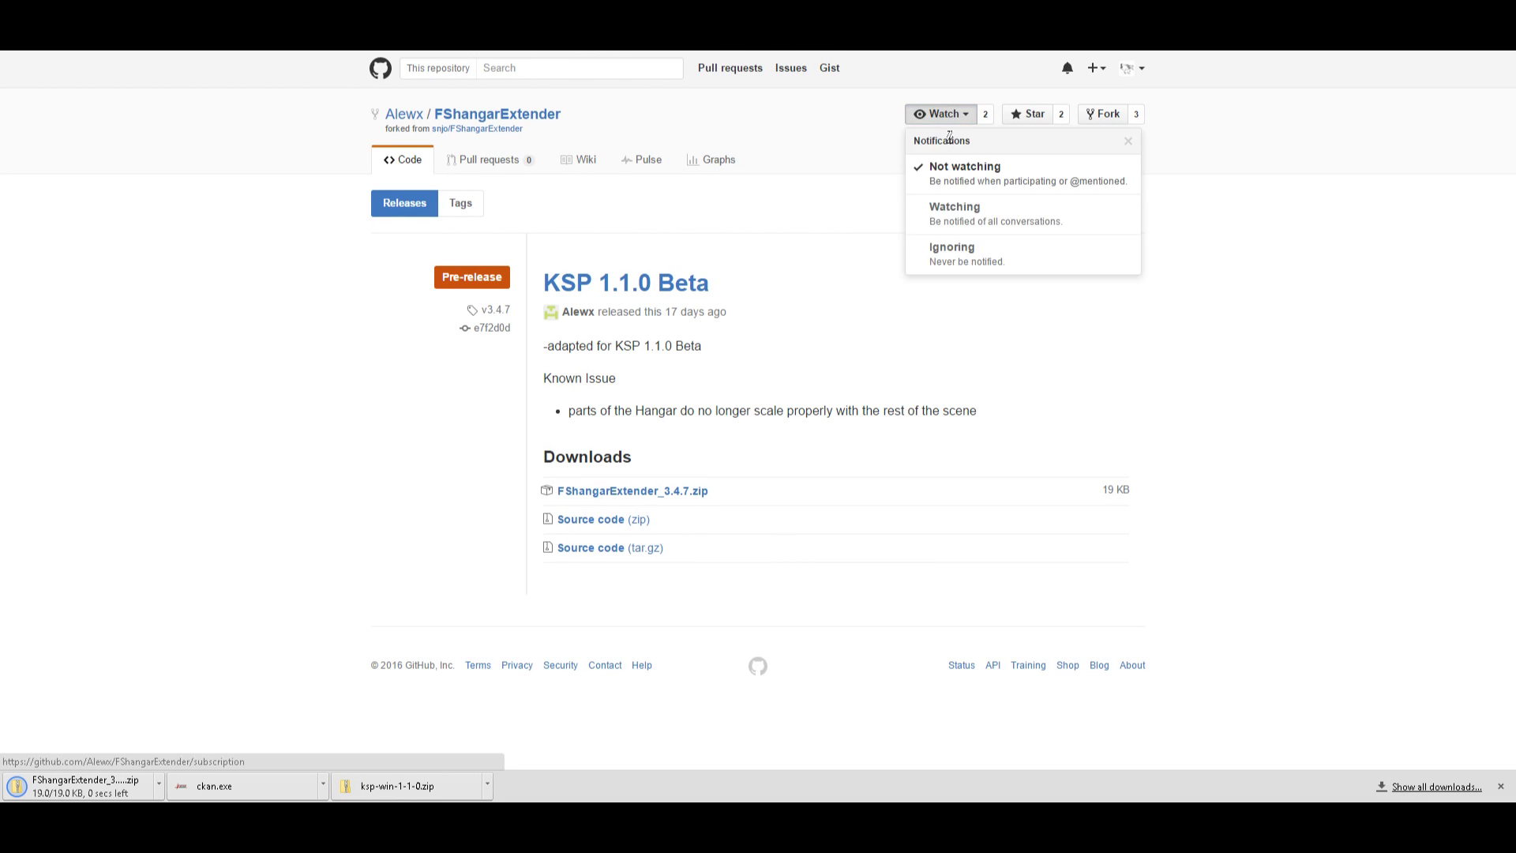
{"action": "left_click", "coordinate": [957, 218]}
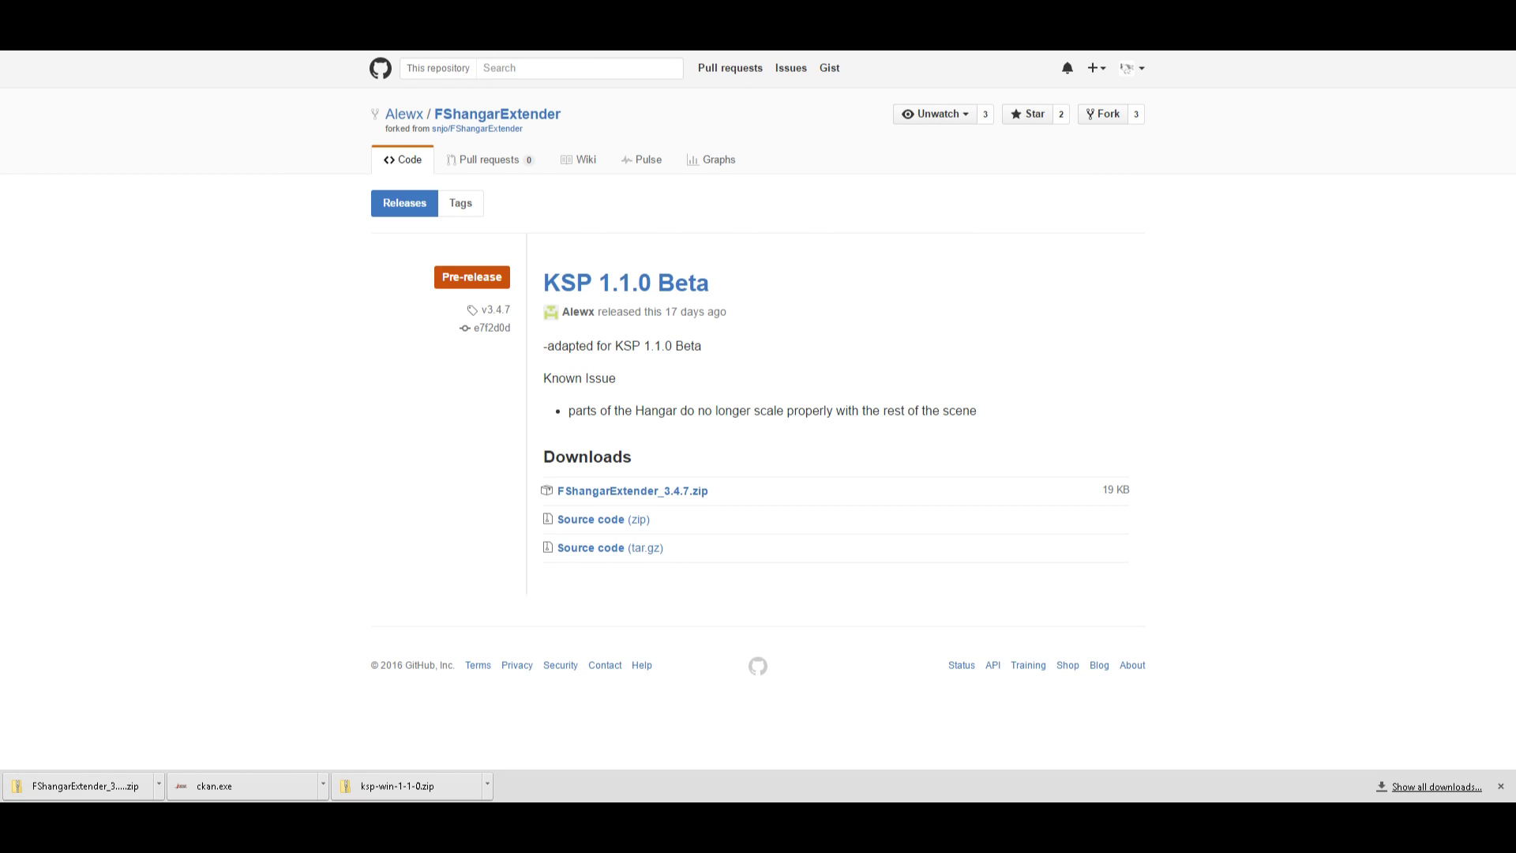
Download BDArmory-v0.11.0pre3.zip from the BahamutoD/BDArmory releases and move the opened FShangarExtender archive window aside
{"action": "type", "text": "baha"}
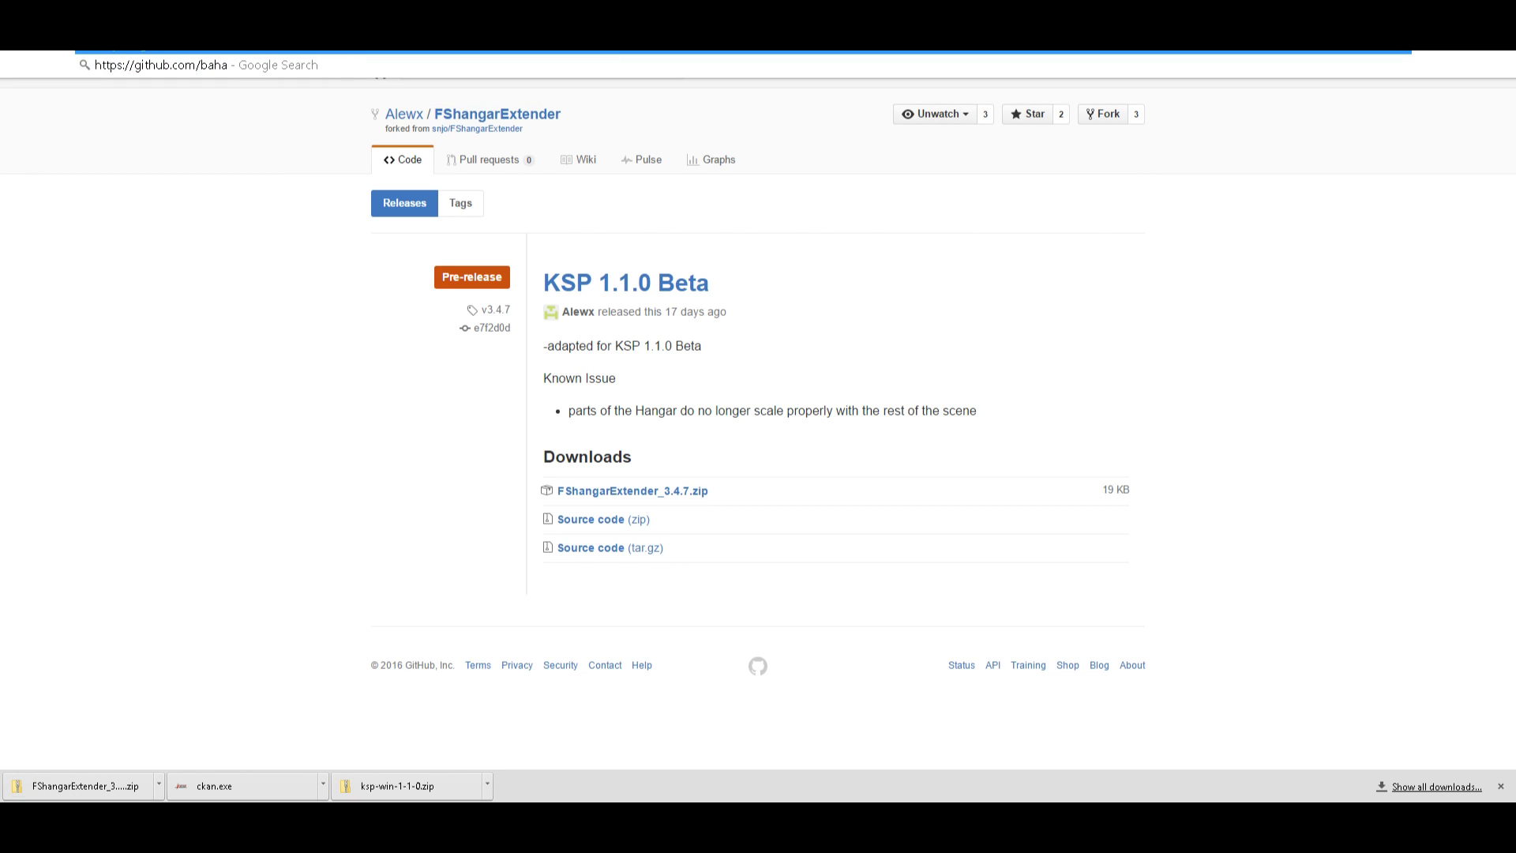
{"action": "key", "text": "Return"}
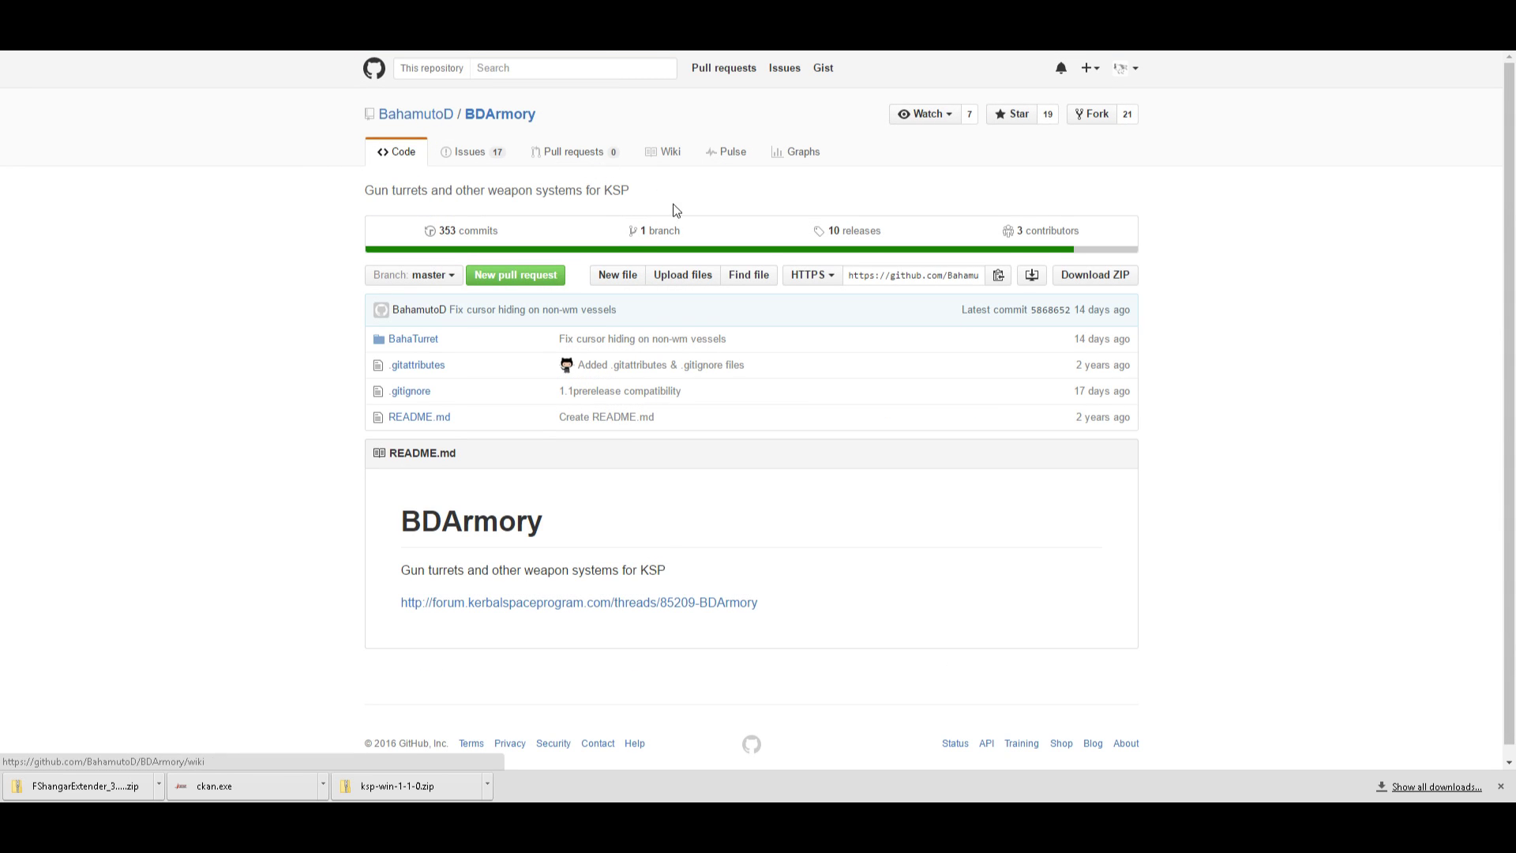
{"action": "left_click", "coordinate": [878, 231]}
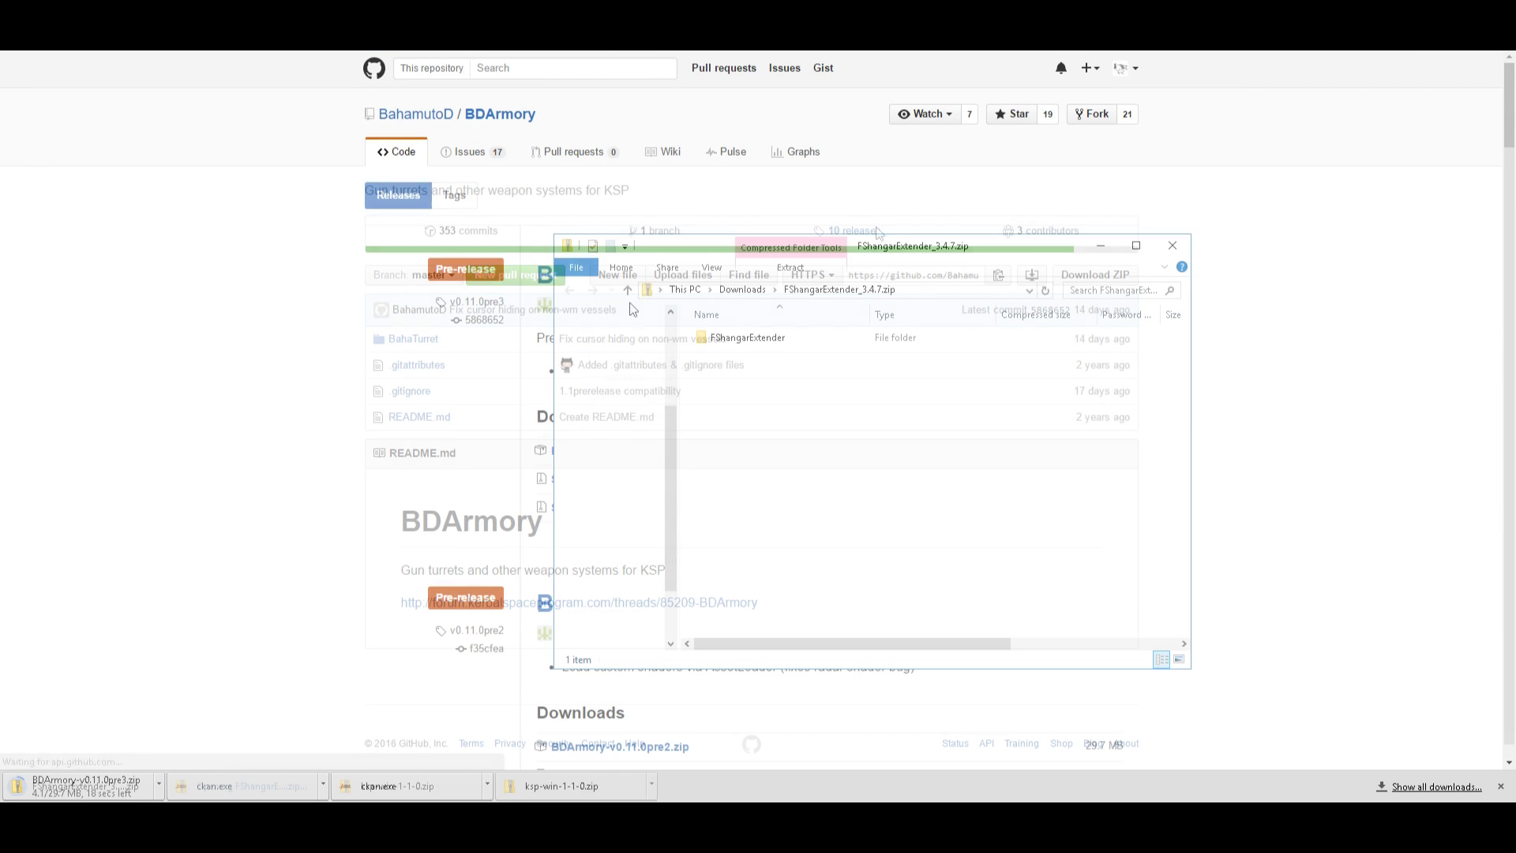
{"action": "left_click_drag", "start_coordinate": [689, 251], "coordinate": [1515, 170]}
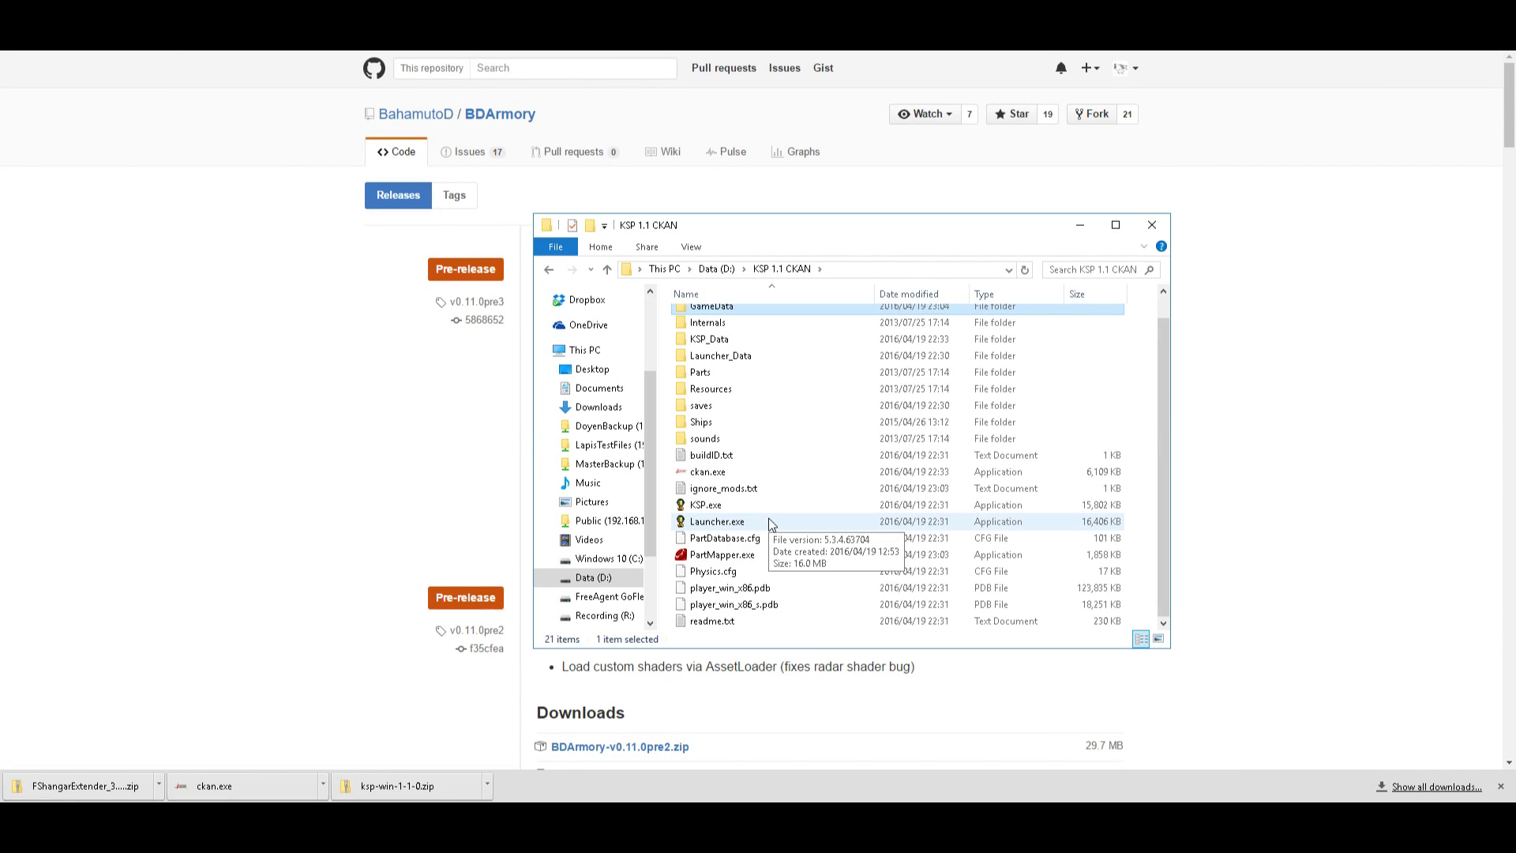
Run Launcher.exe from the KSP 1.1 CKAN folder, then raise the screen resolution and lower the spacecraft volume in its settings
{"action": "double_click", "coordinate": [769, 518]}
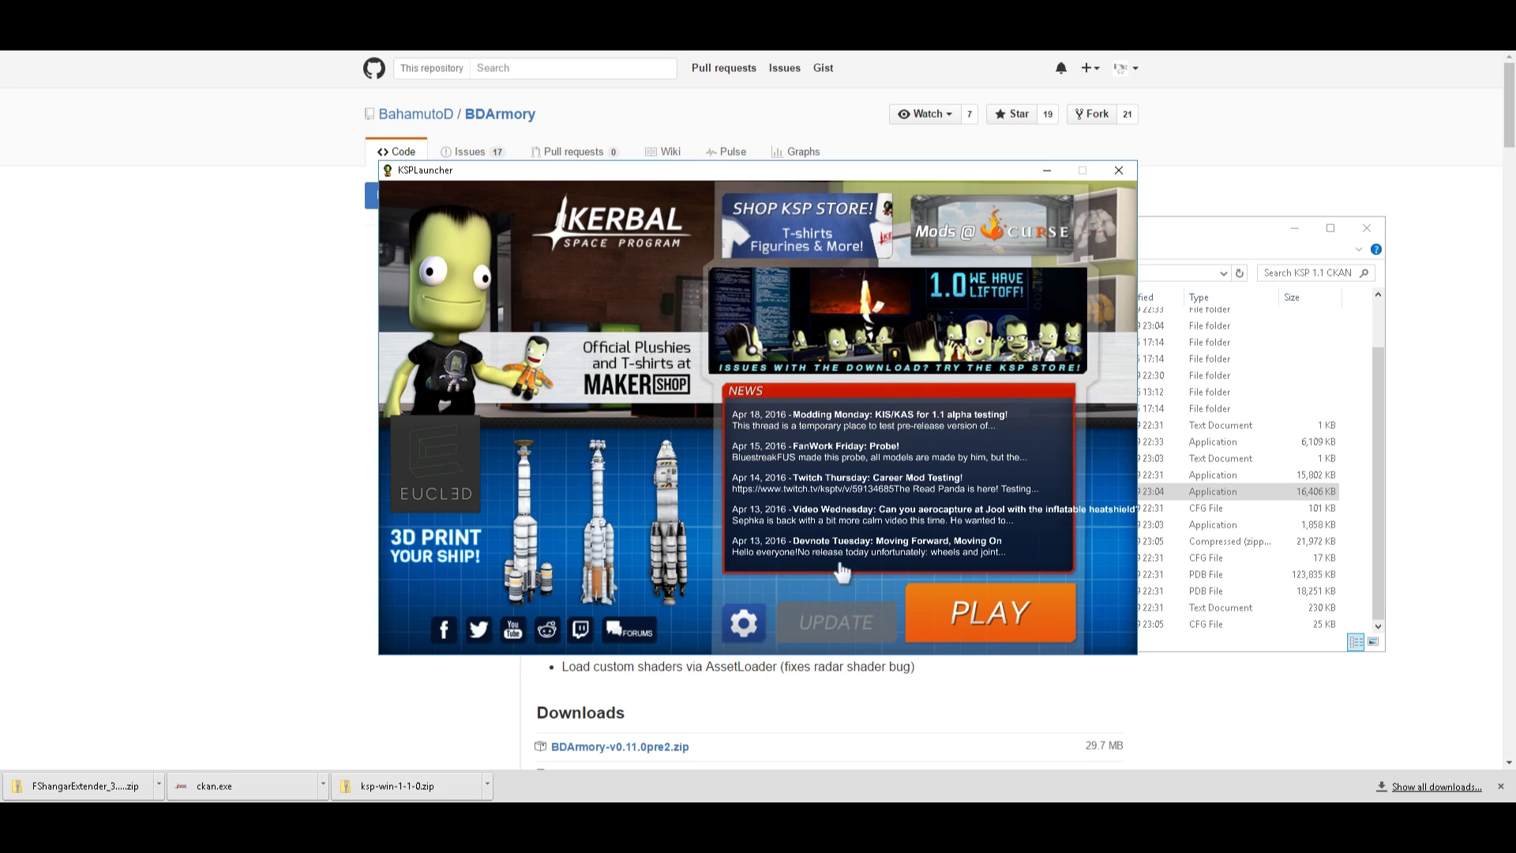
{"action": "left_click", "coordinate": [743, 624]}
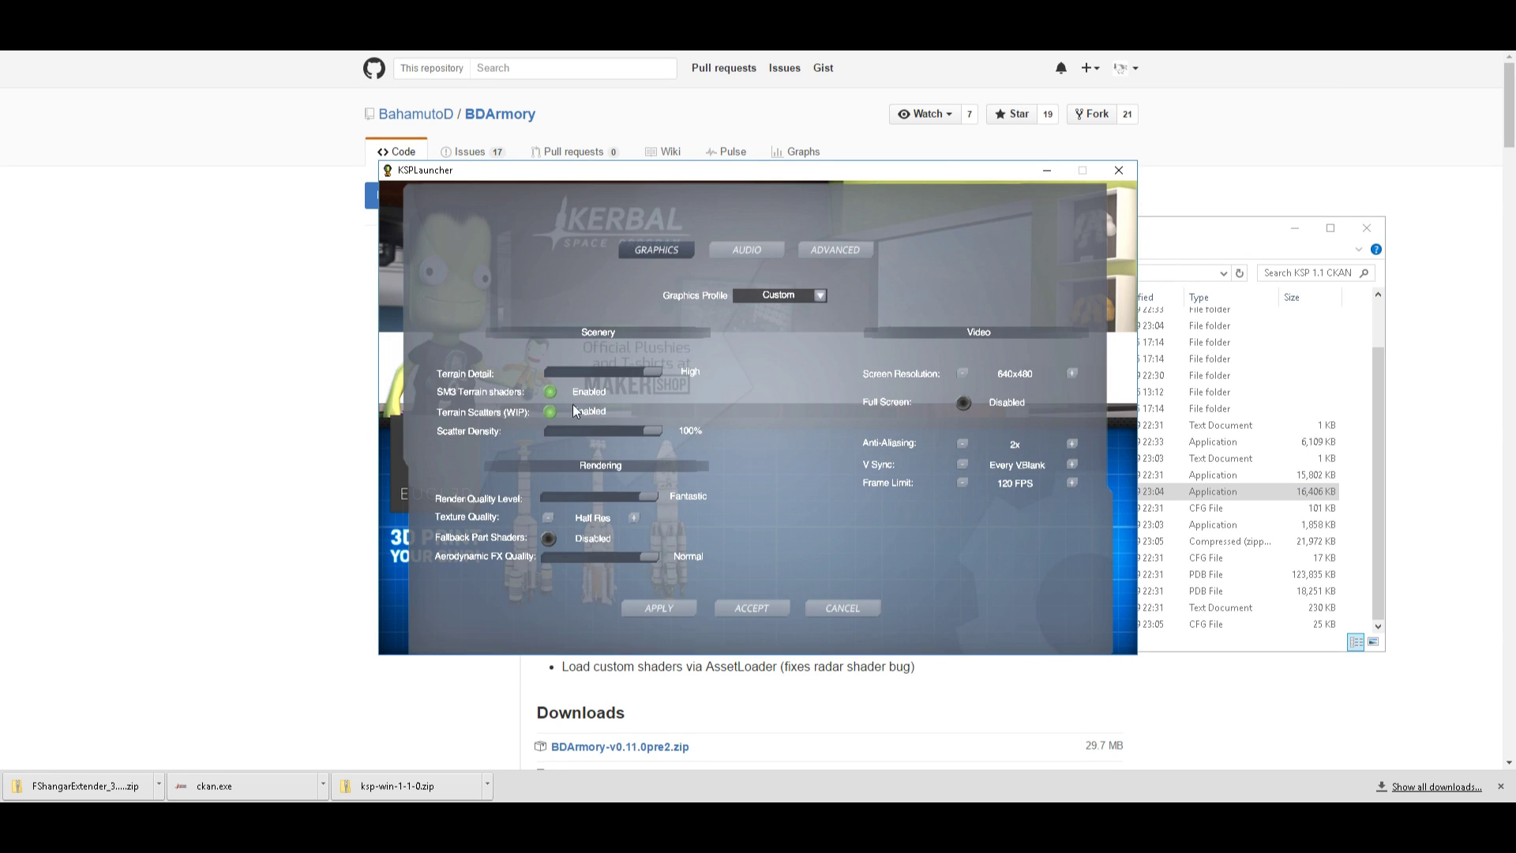
{"action": "left_click", "coordinate": [1072, 372]}
{"action": "left_click", "coordinate": [1072, 373]}
{"action": "left_click", "coordinate": [750, 249]}
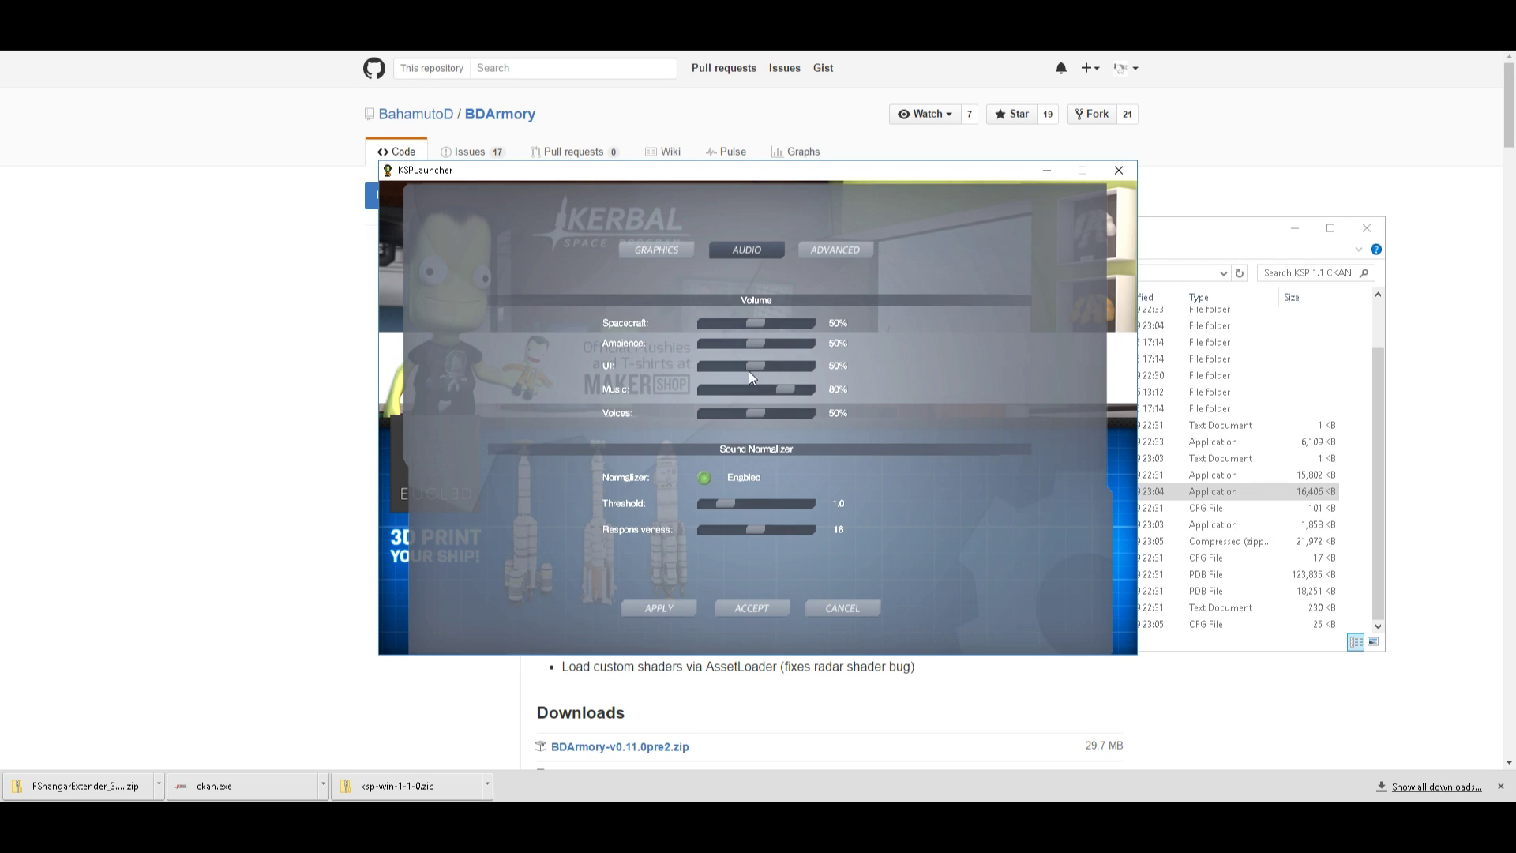
{"action": "left_click_drag", "start_coordinate": [750, 324], "coordinate": [712, 326]}
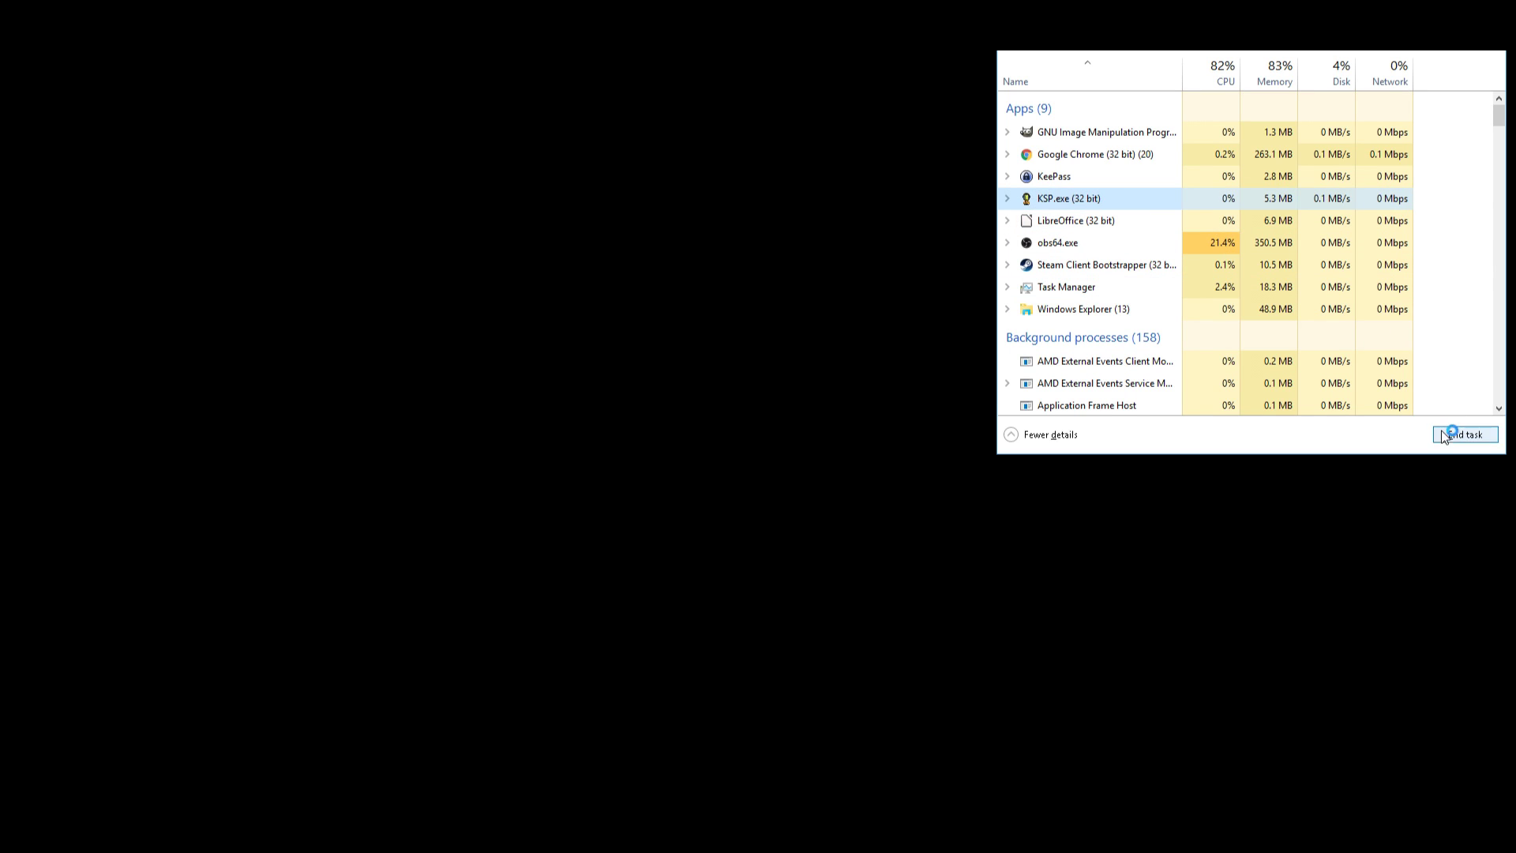
End the KSP.exe (32 bit) process in Task Manager
{"action": "left_click", "coordinate": [1447, 436]}
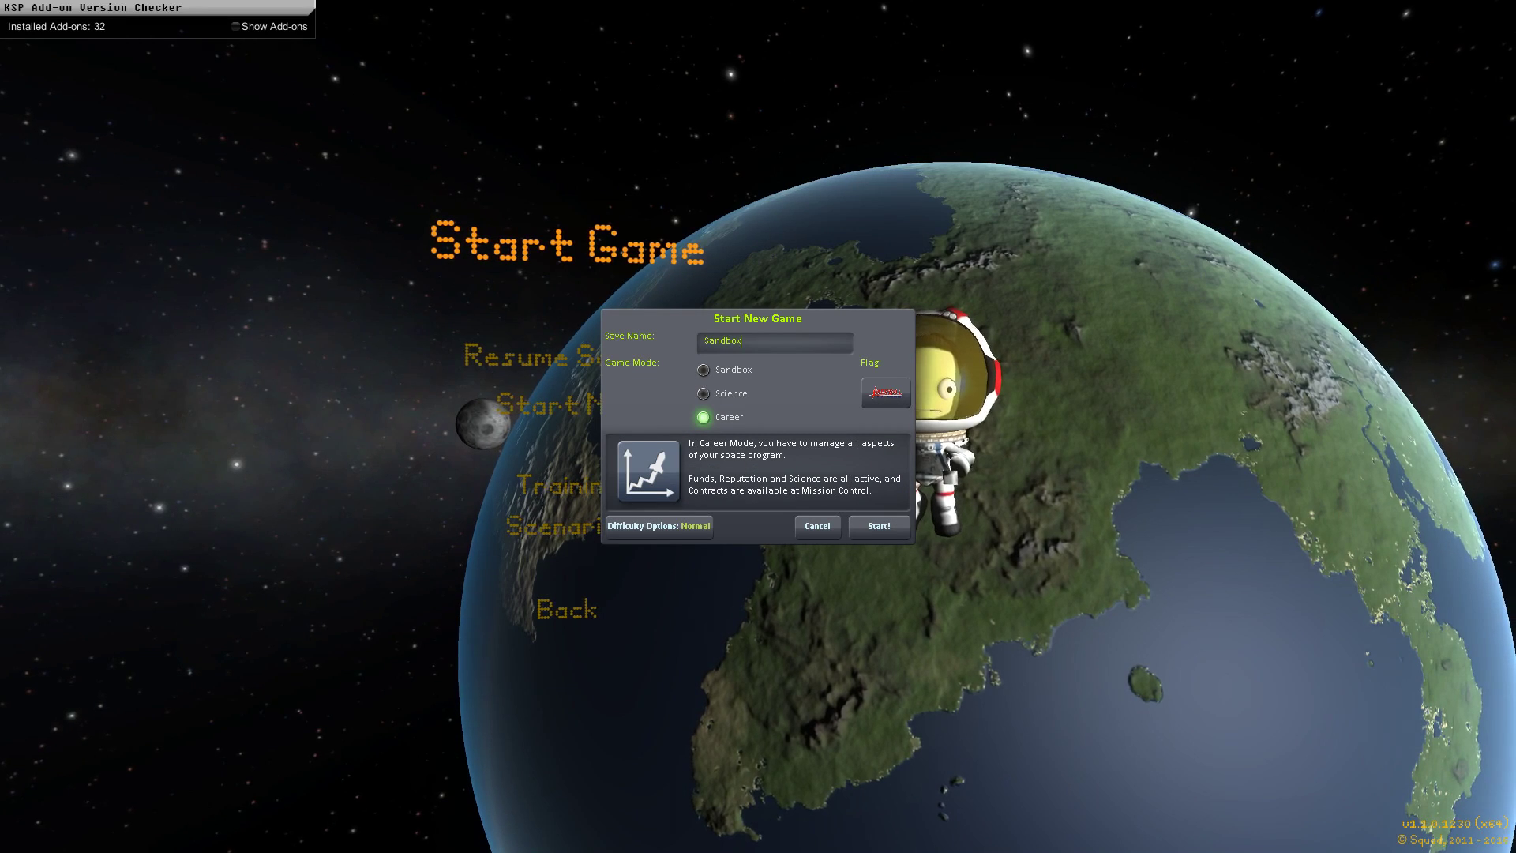
In the new Sandbox game's difficulty options, enable Auto-Hire Crewmembers before Flight, disable Missing Crews Respawn, and accept
{"action": "left_click", "coordinate": [659, 526]}
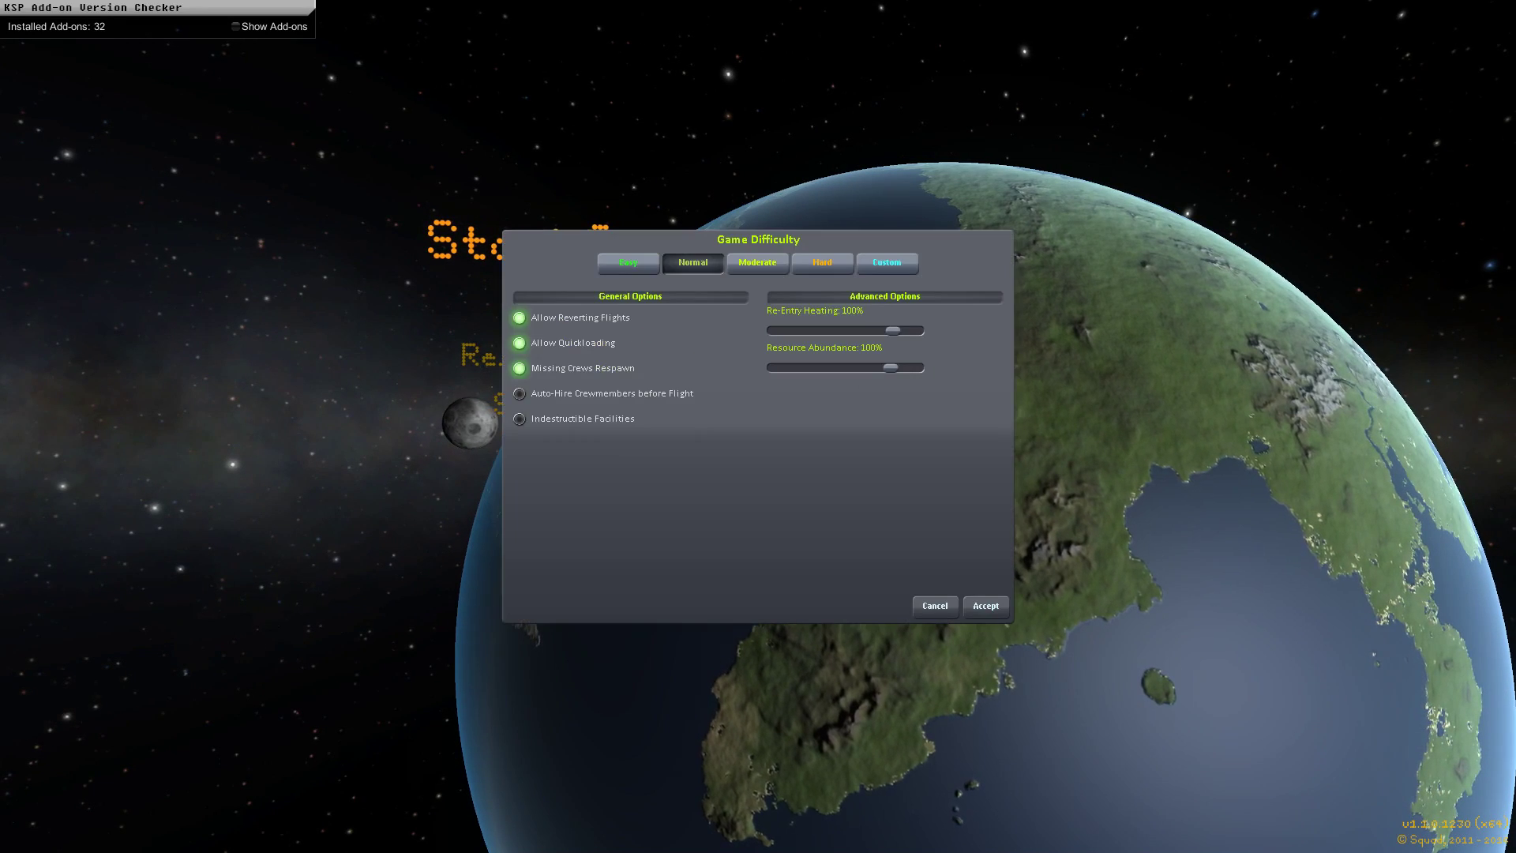
{"action": "left_click", "coordinate": [519, 393]}
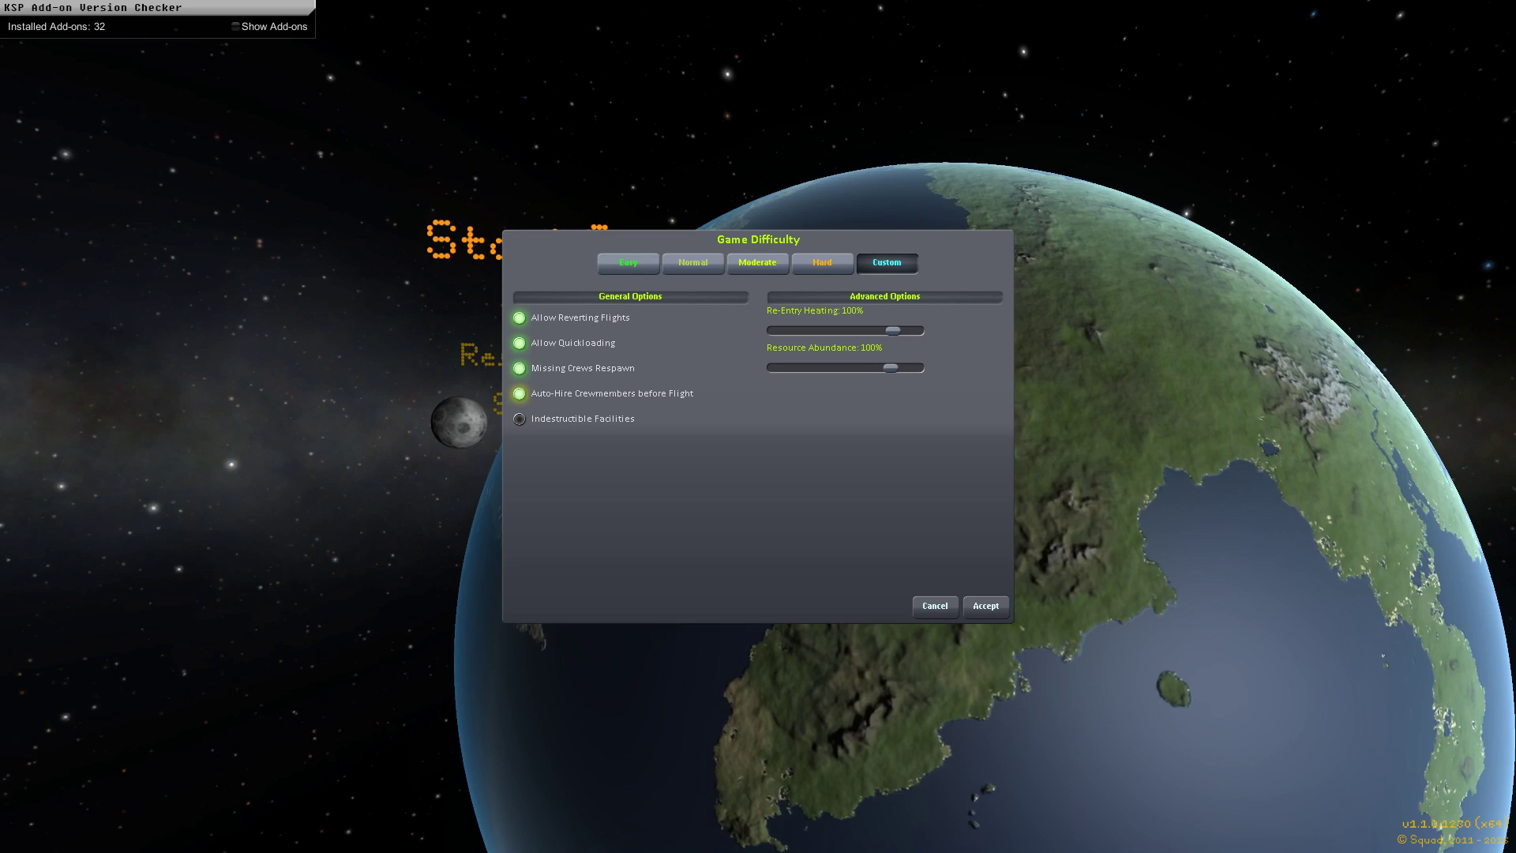
{"action": "left_click", "coordinate": [518, 368]}
{"action": "left_click", "coordinate": [984, 606]}
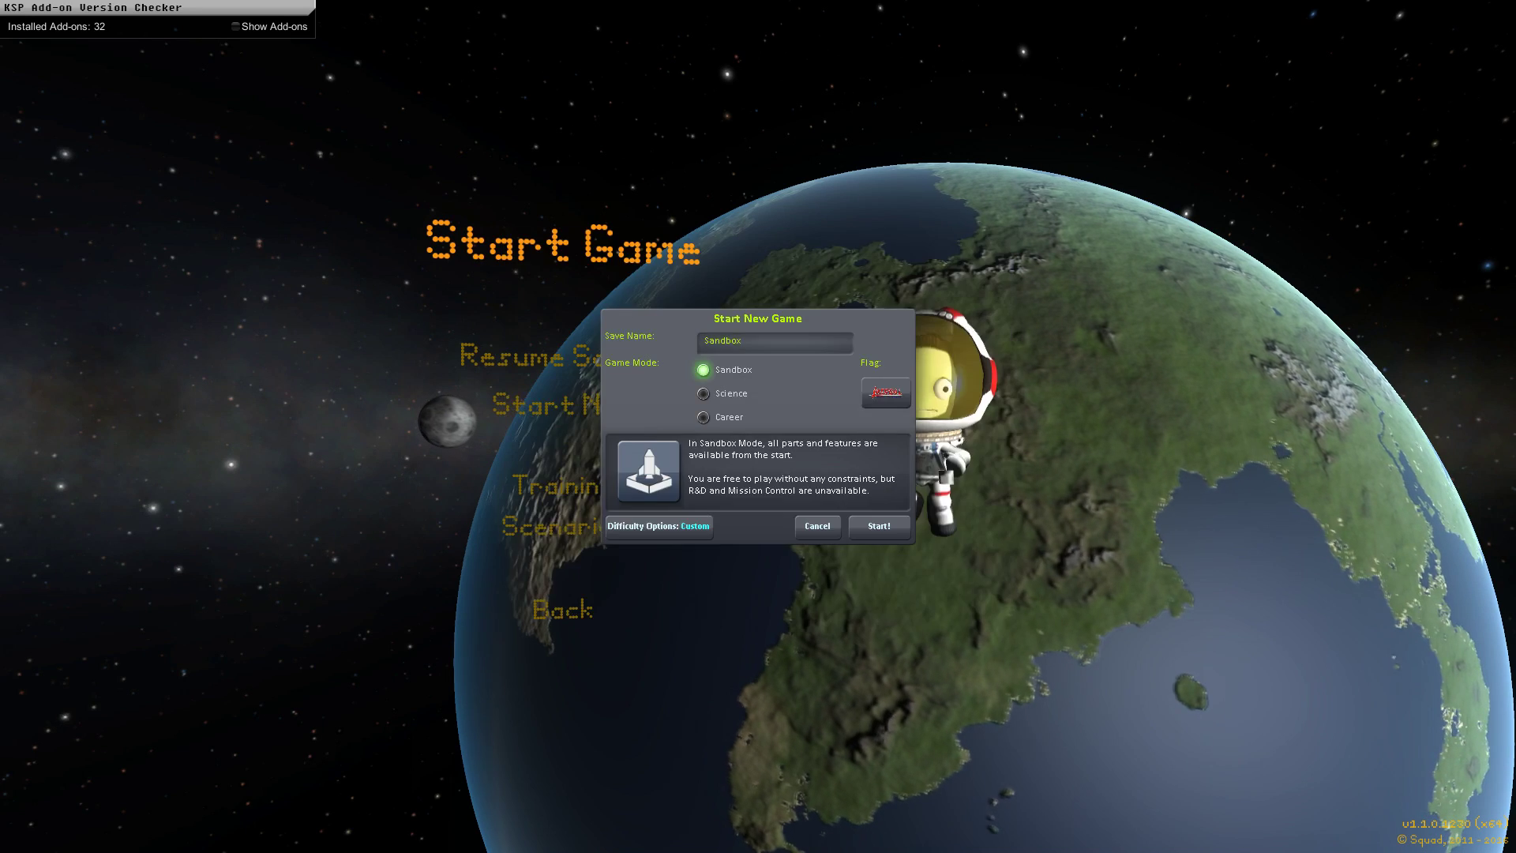
Open the flag selection for the new game and look through the available flags
{"action": "left_click", "coordinate": [880, 392]}
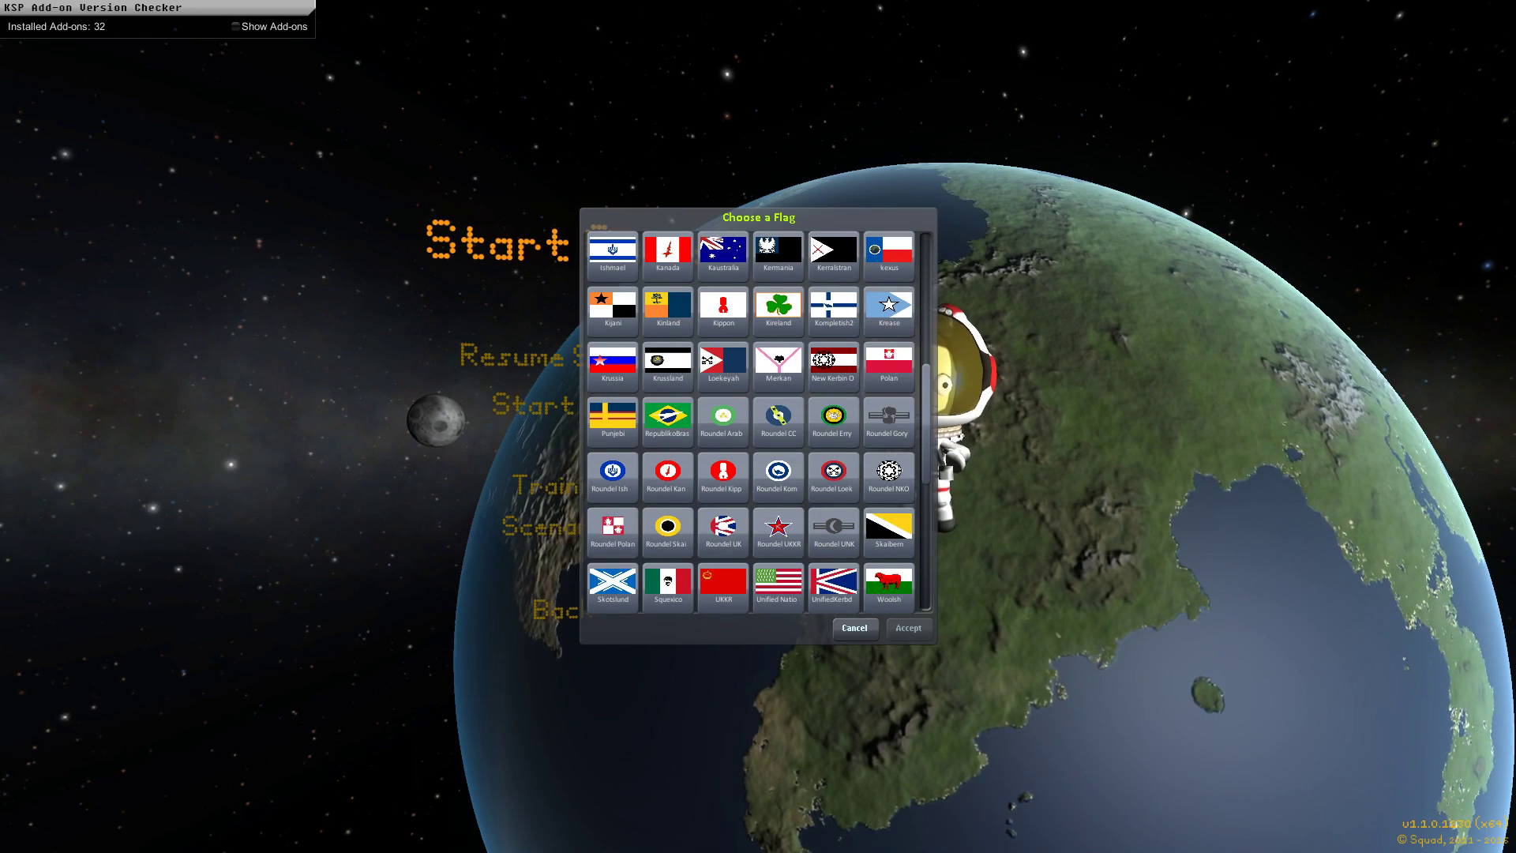
{"action": "scroll", "coordinate": [751, 421], "scroll_direction": "up", "scroll_amount": 10}
{"action": "scroll", "coordinate": [751, 421], "scroll_direction": "down", "scroll_amount": 10}
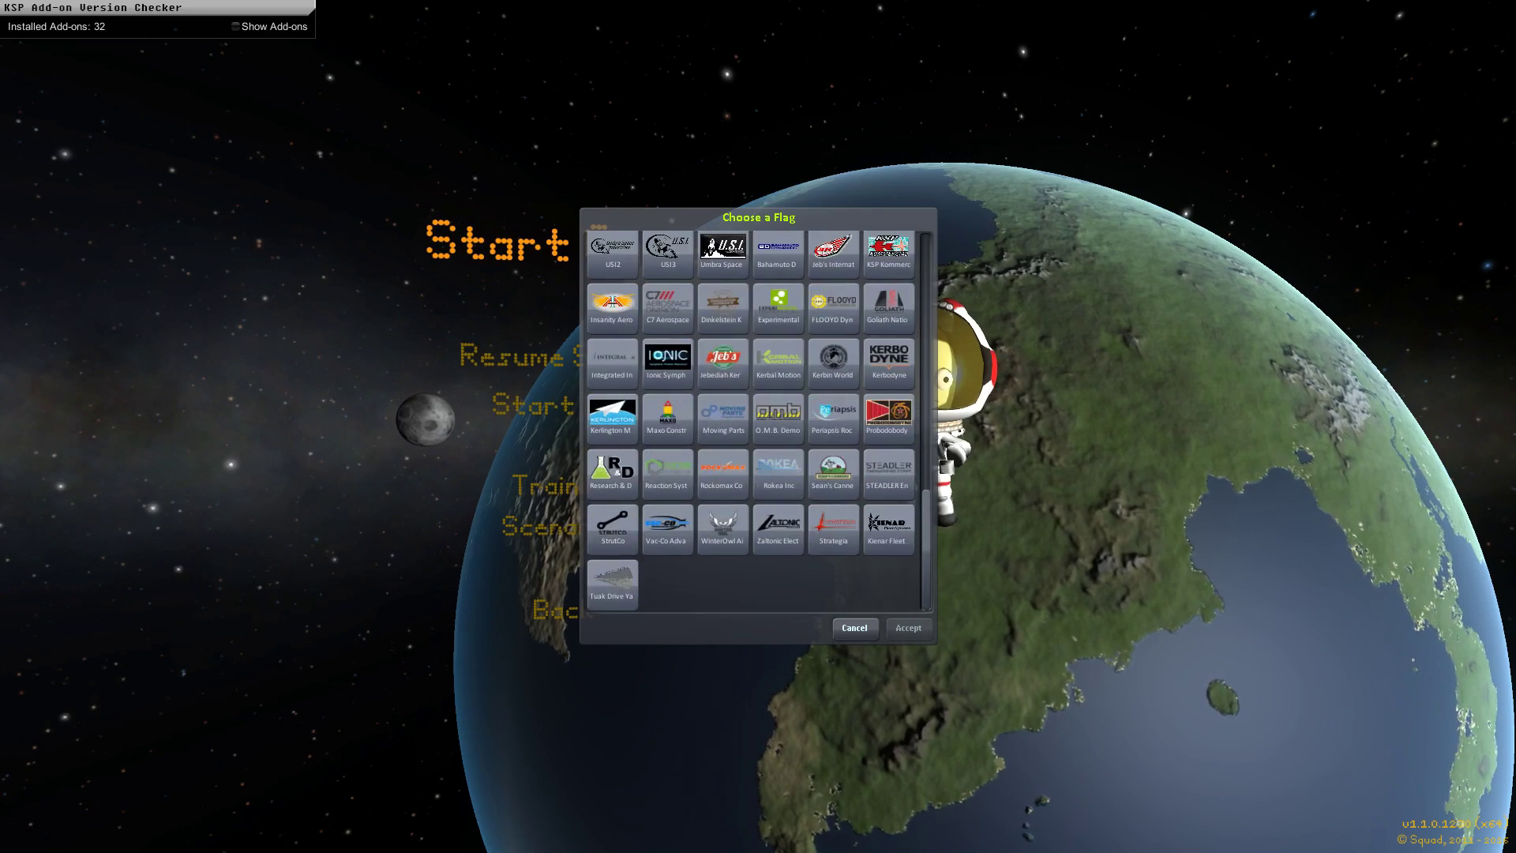
{"action": "scroll", "coordinate": [750, 421], "scroll_direction": "up", "scroll_amount": 5}
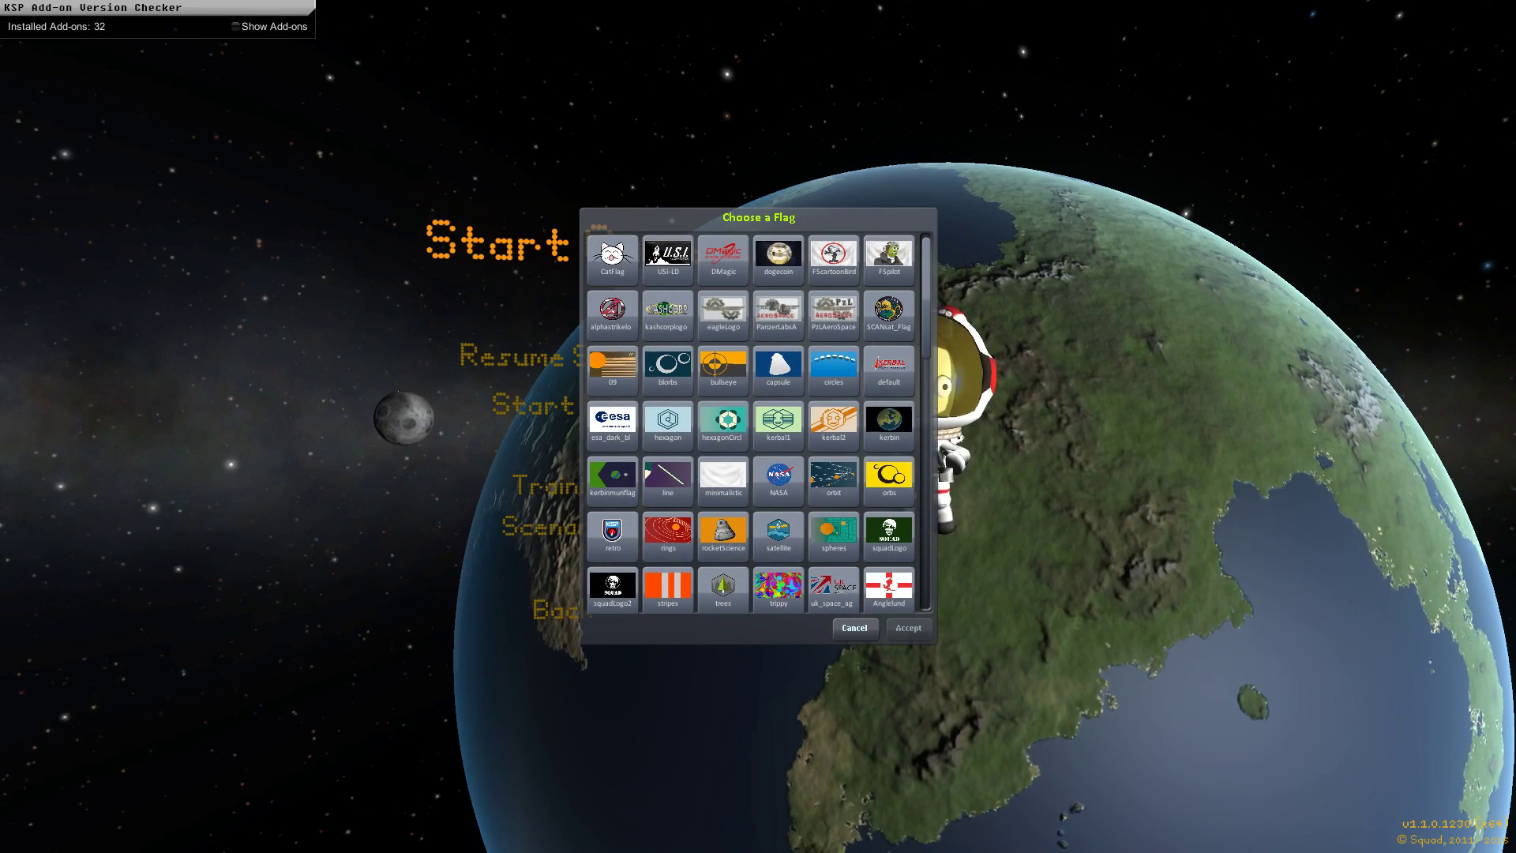
Try the CatFlag, FScartoonBird, FSpilot, alphastrike logo and PanzerLabsA flags one after another
{"action": "left_click", "coordinate": [611, 257]}
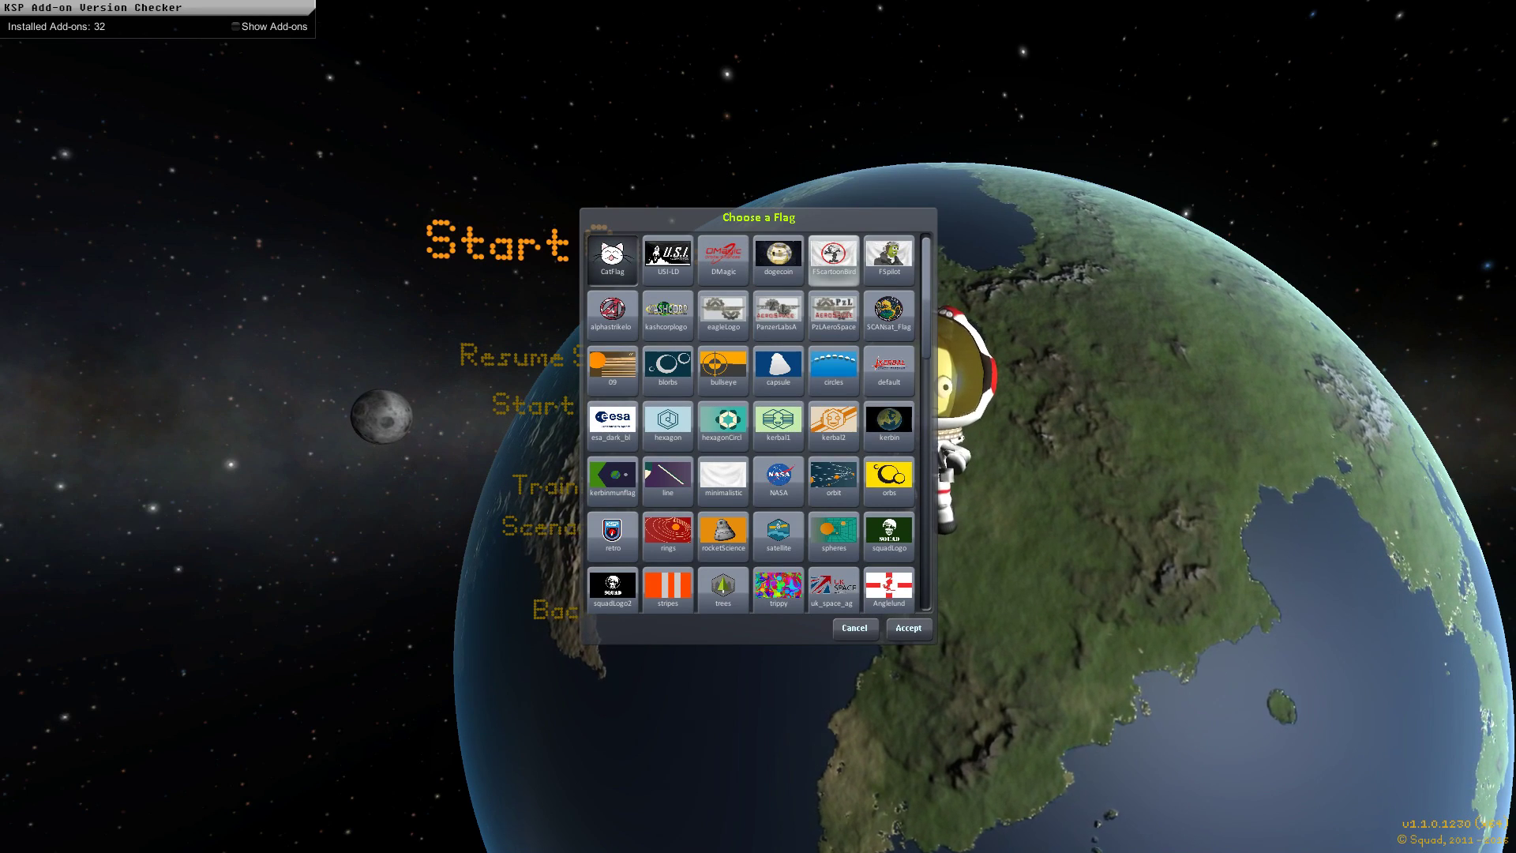
{"action": "left_click", "coordinate": [833, 256]}
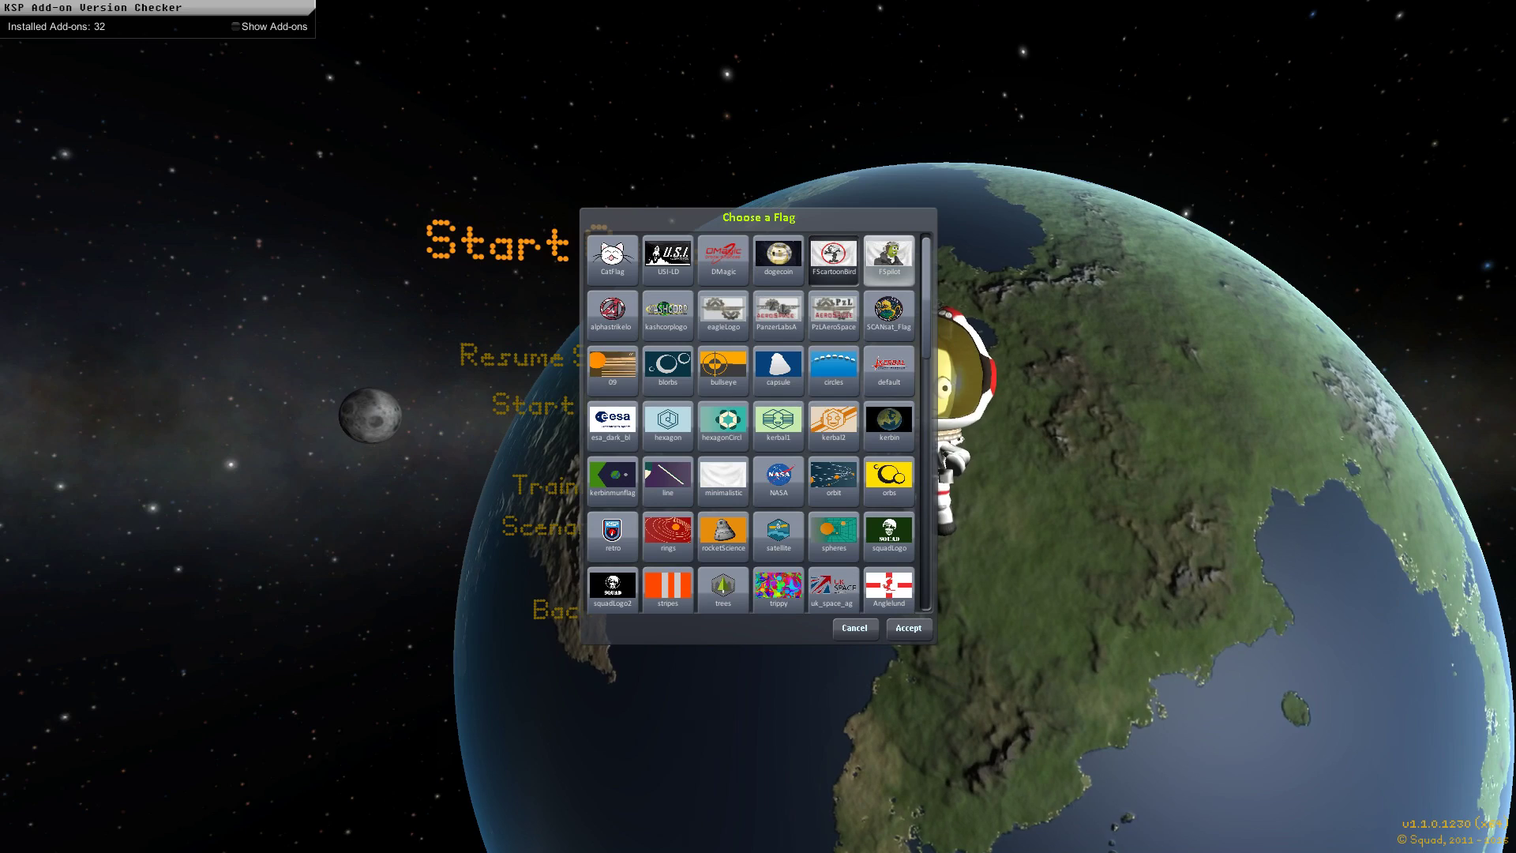
{"action": "left_click", "coordinate": [889, 260]}
{"action": "left_click", "coordinate": [833, 259]}
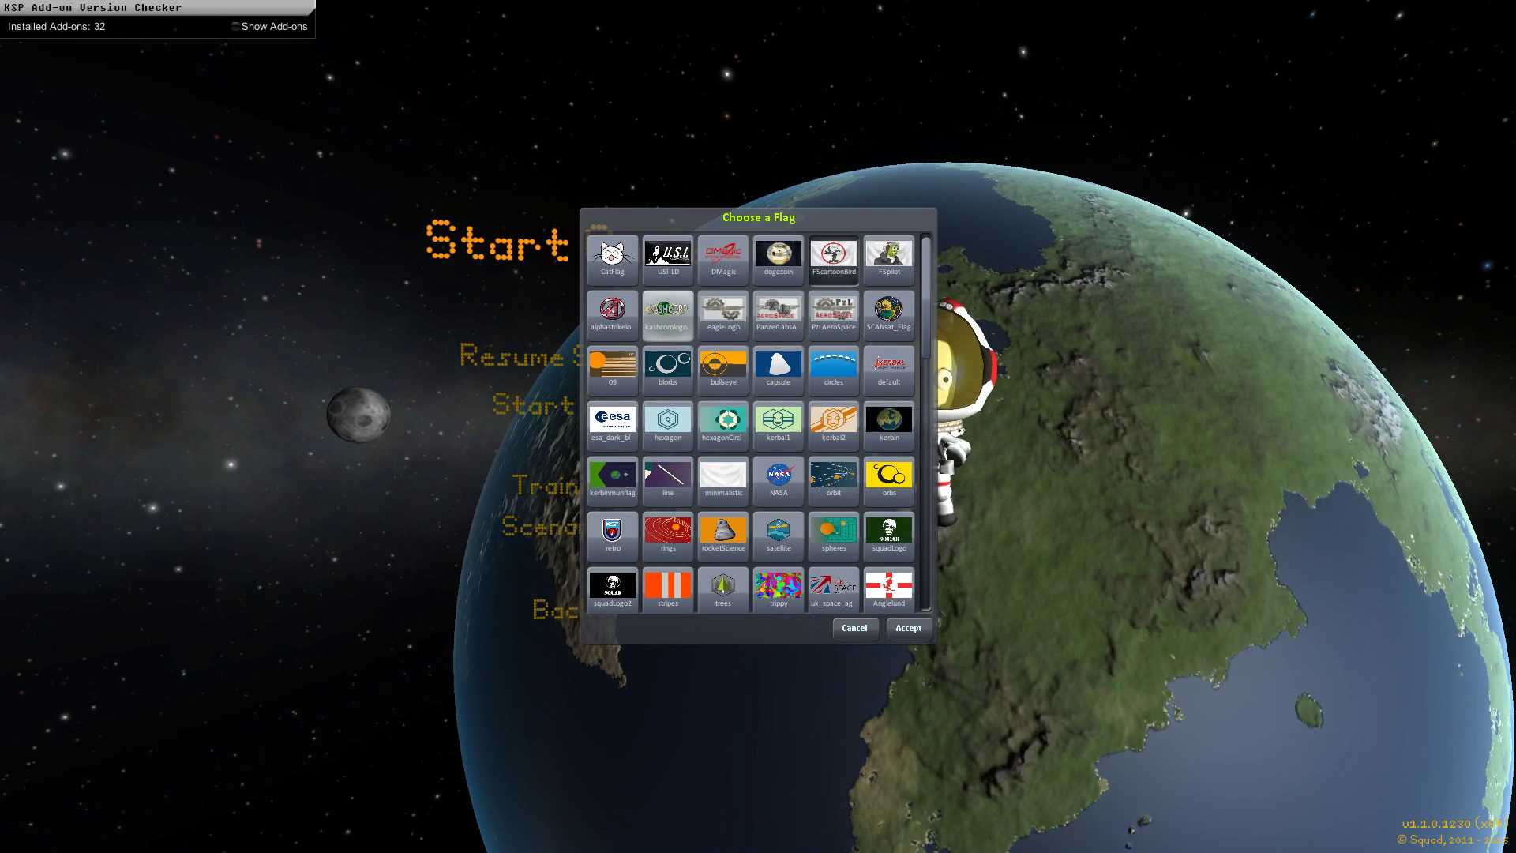
{"action": "left_click", "coordinate": [612, 315]}
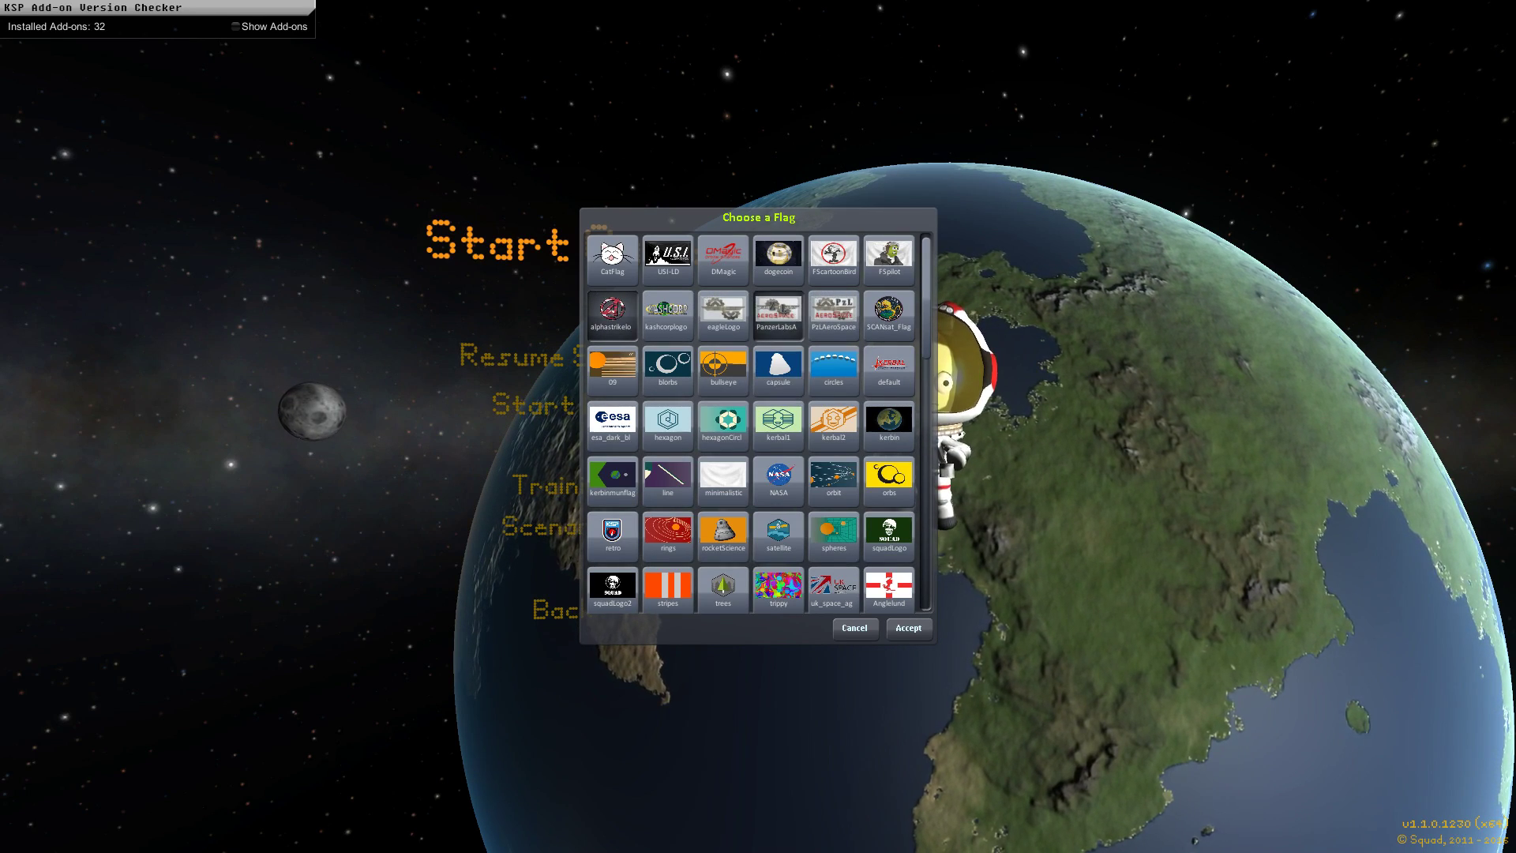
{"action": "left_click", "coordinate": [778, 315]}
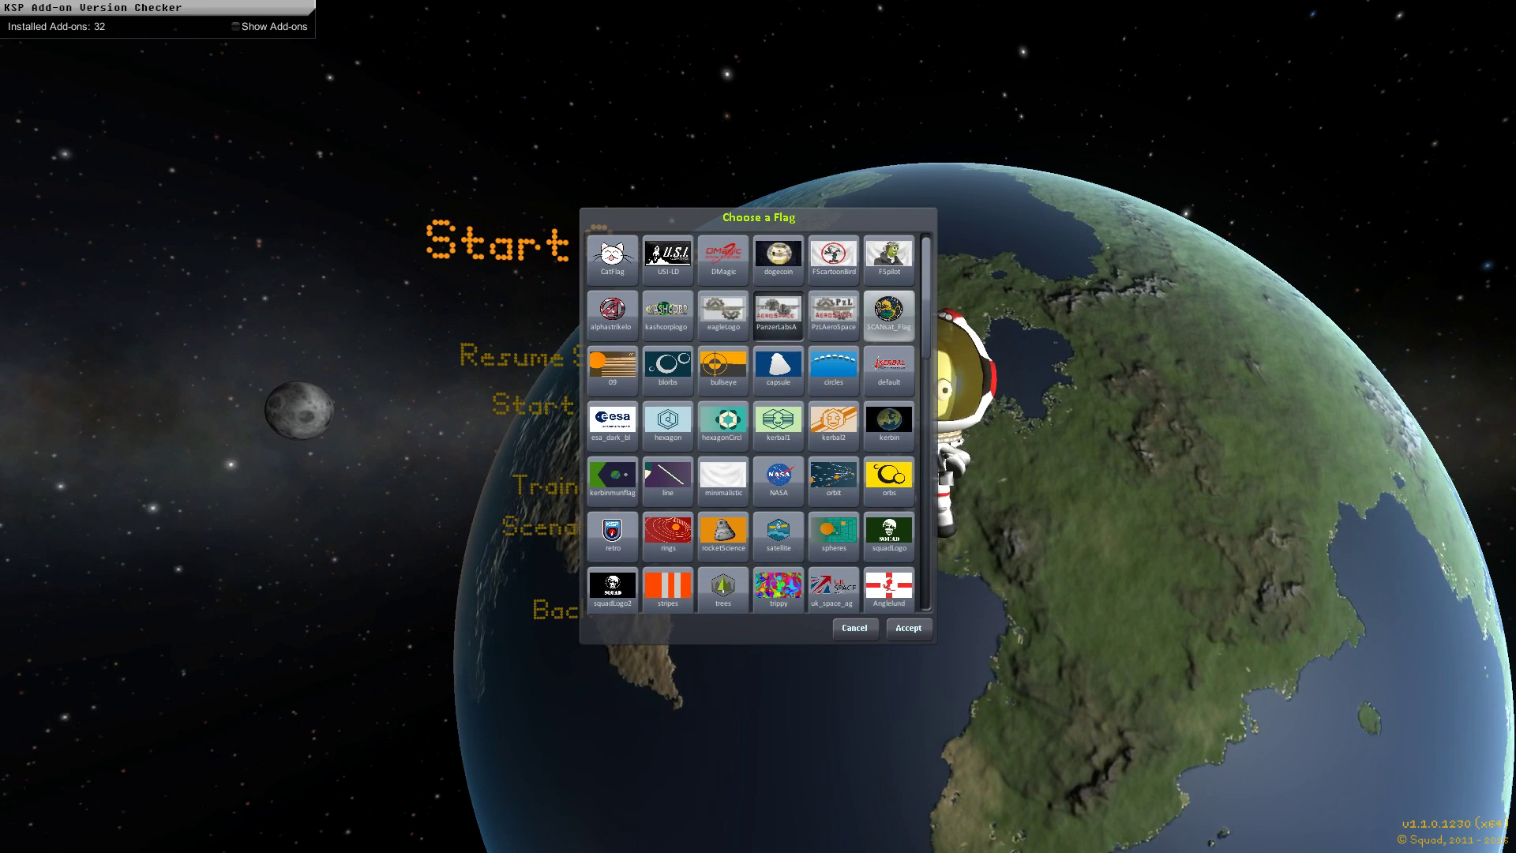
Select the Anglelund flag in the flag list
{"action": "scroll", "coordinate": [754, 422], "scroll_direction": "down", "scroll_amount": 3}
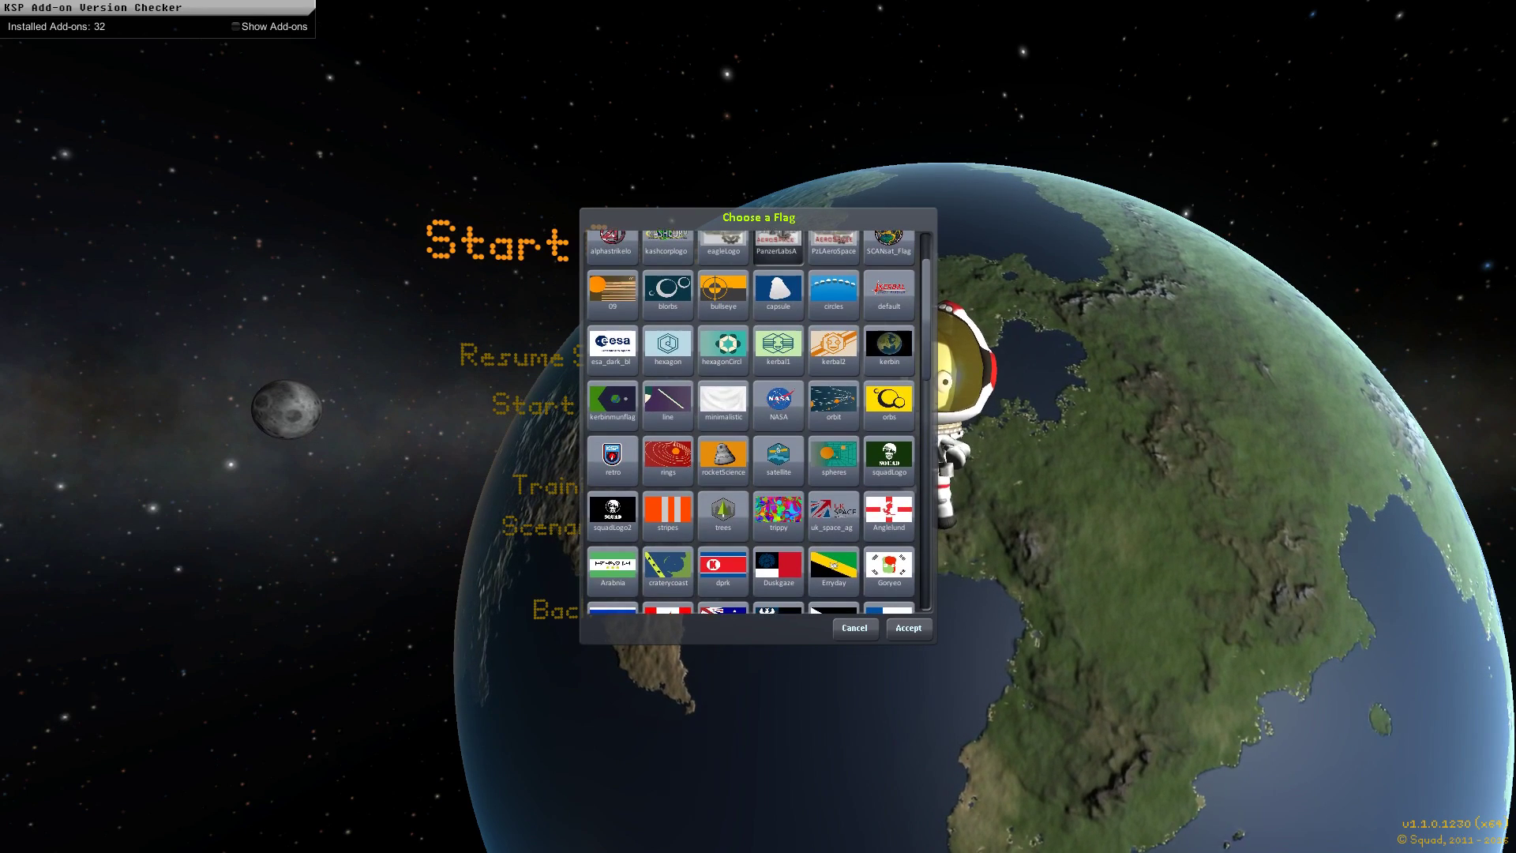
{"action": "scroll", "coordinate": [754, 423], "scroll_direction": "down", "scroll_amount": 3}
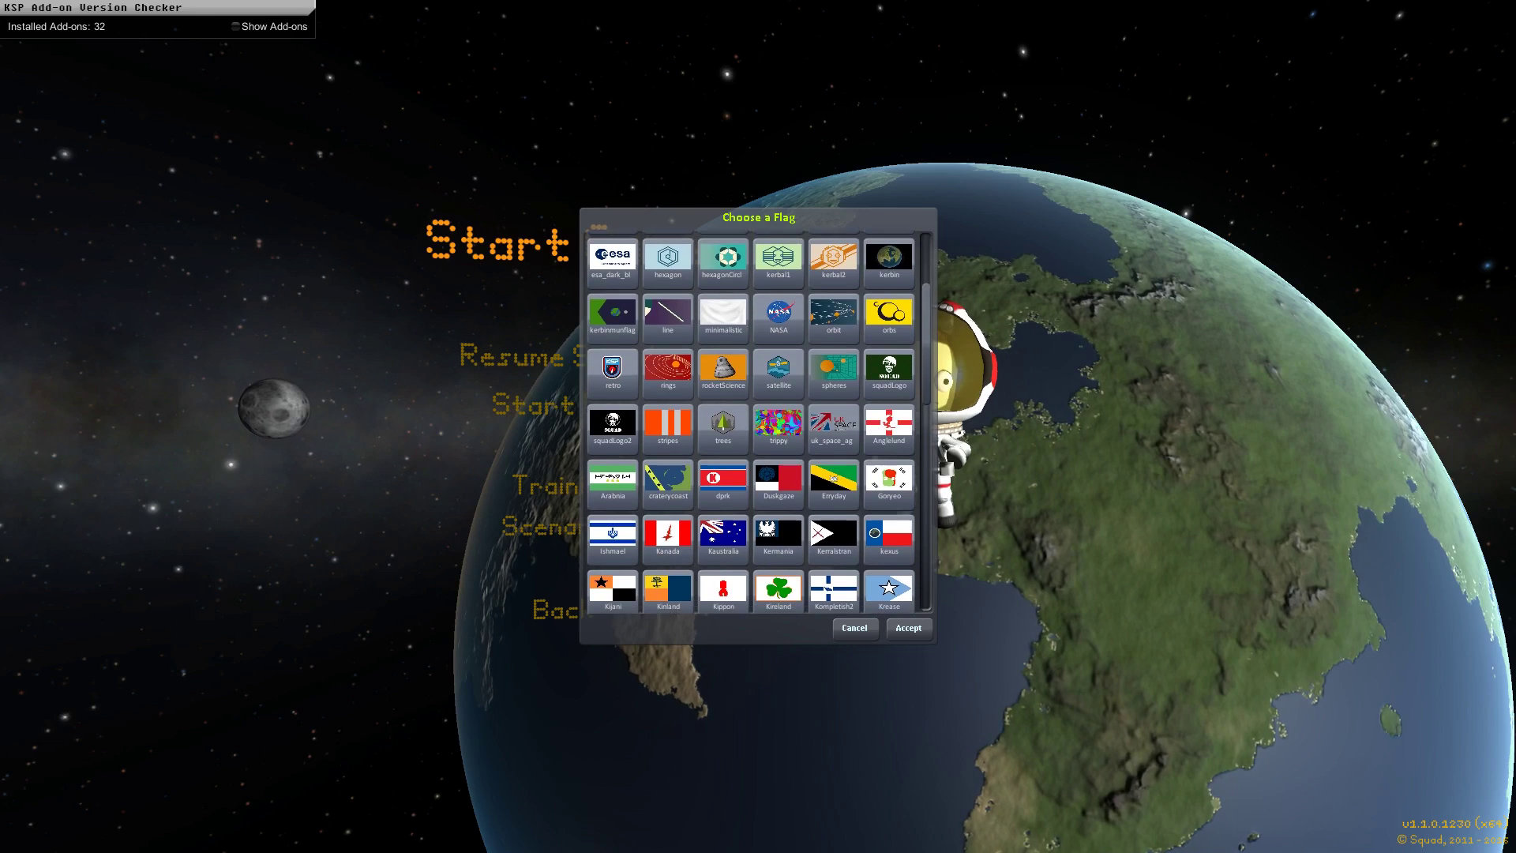
{"action": "scroll", "coordinate": [753, 422], "scroll_direction": "down", "scroll_amount": 1}
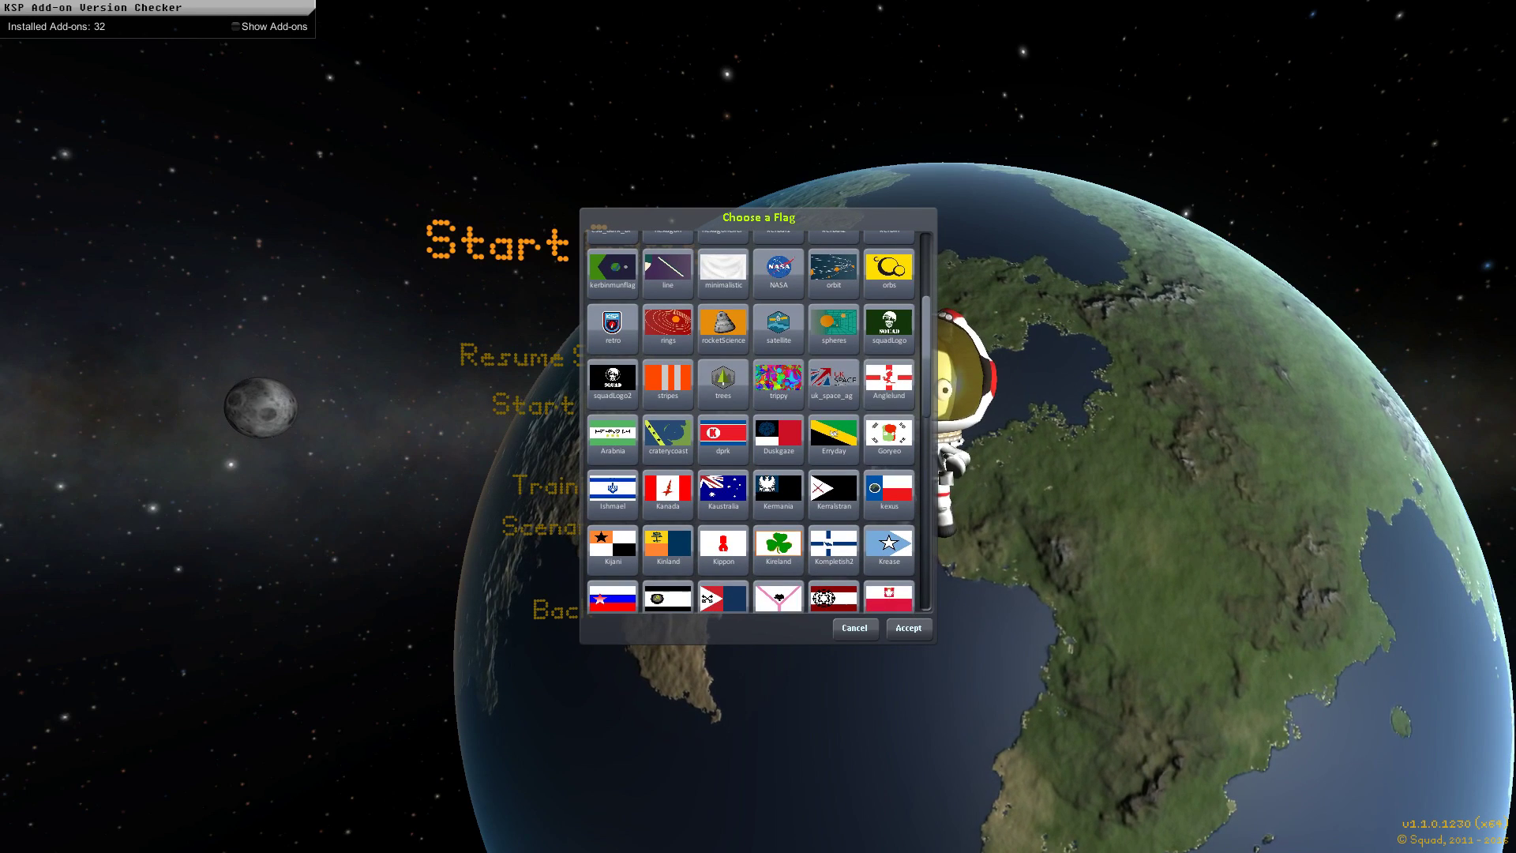
{"action": "left_click", "coordinate": [778, 382]}
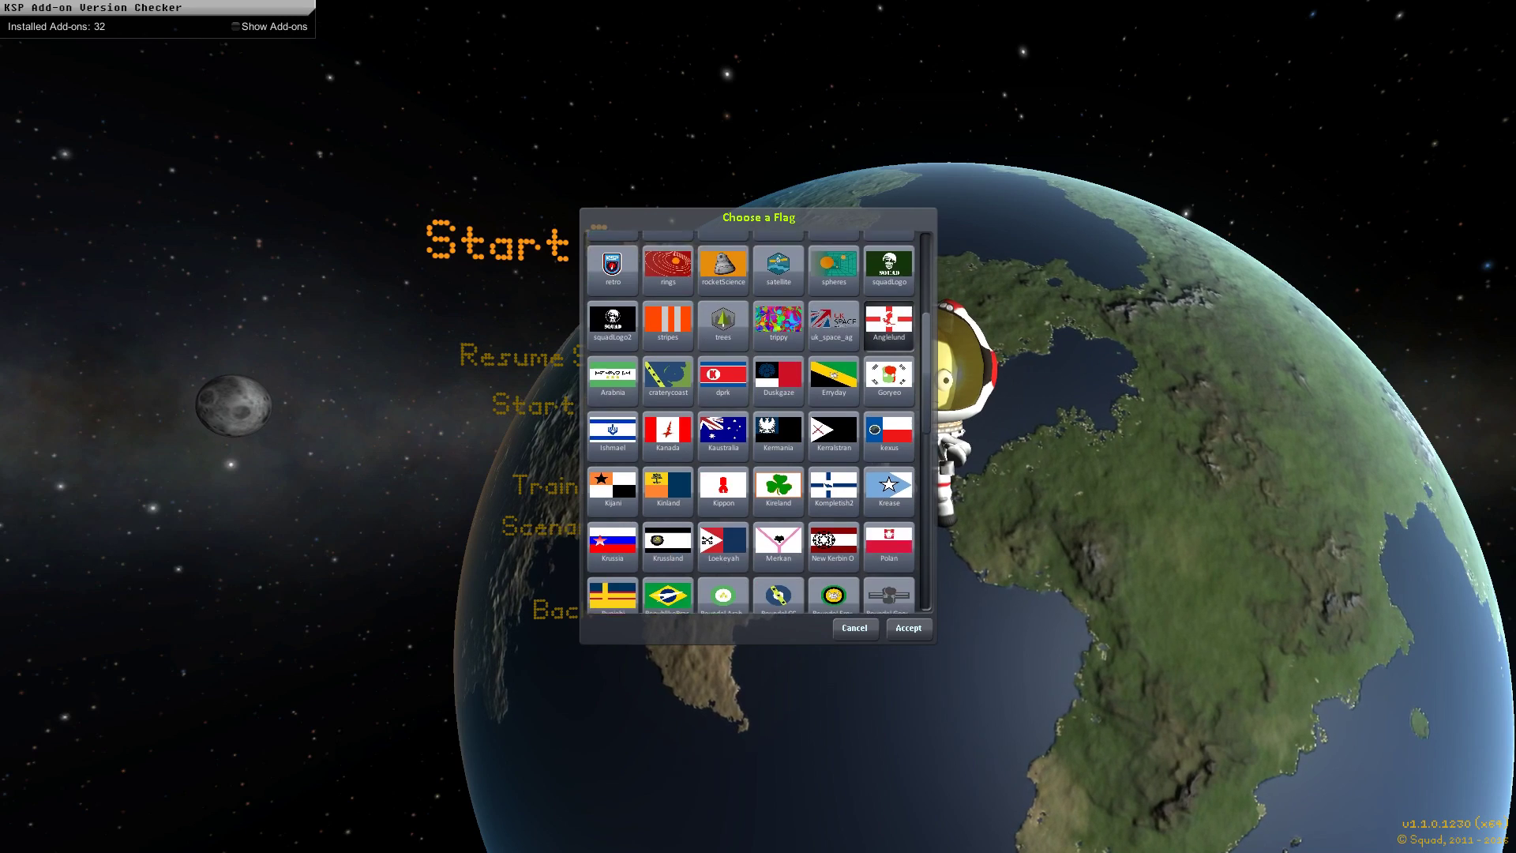
Look through the remaining flags in the flag selection, from the nation flags to the company logos at the end
{"action": "scroll", "coordinate": [754, 423], "scroll_direction": "down", "scroll_amount": 3}
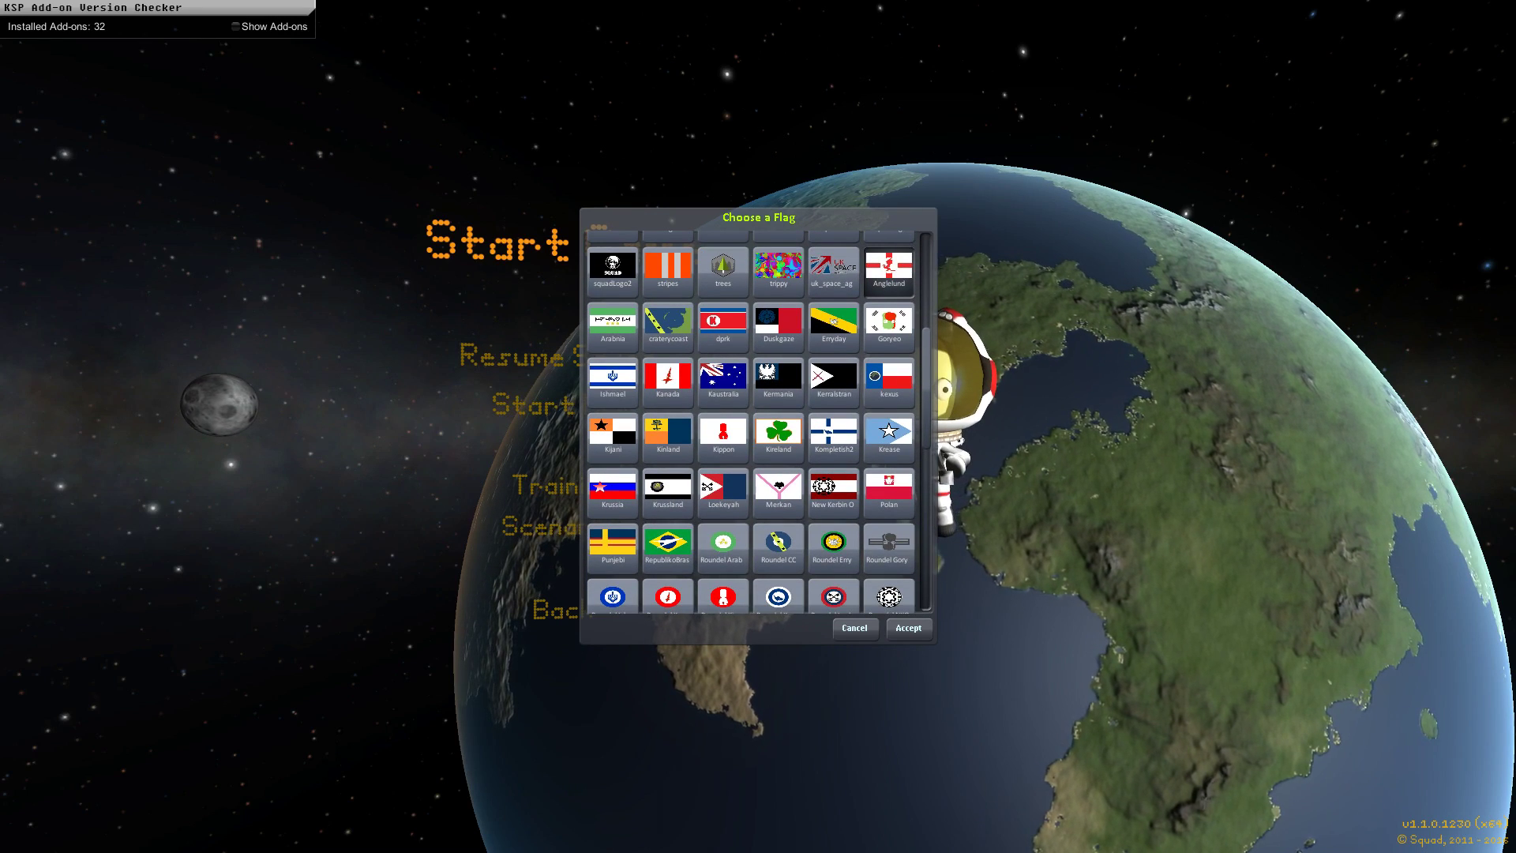
{"action": "scroll", "coordinate": [754, 422], "scroll_direction": "down", "scroll_amount": 1}
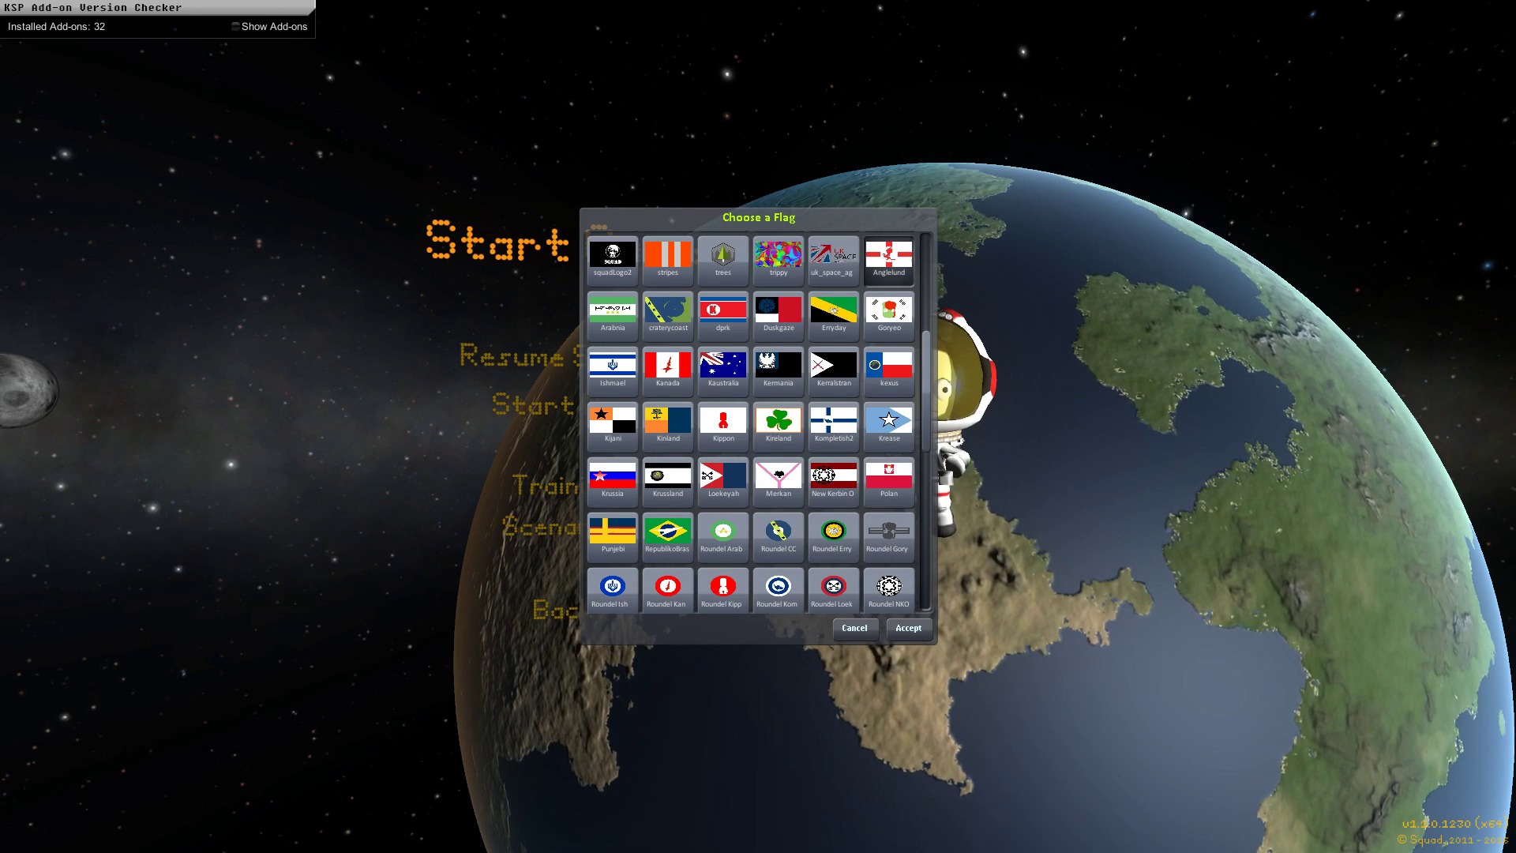
{"action": "scroll", "coordinate": [754, 418], "scroll_direction": "down", "scroll_amount": 2}
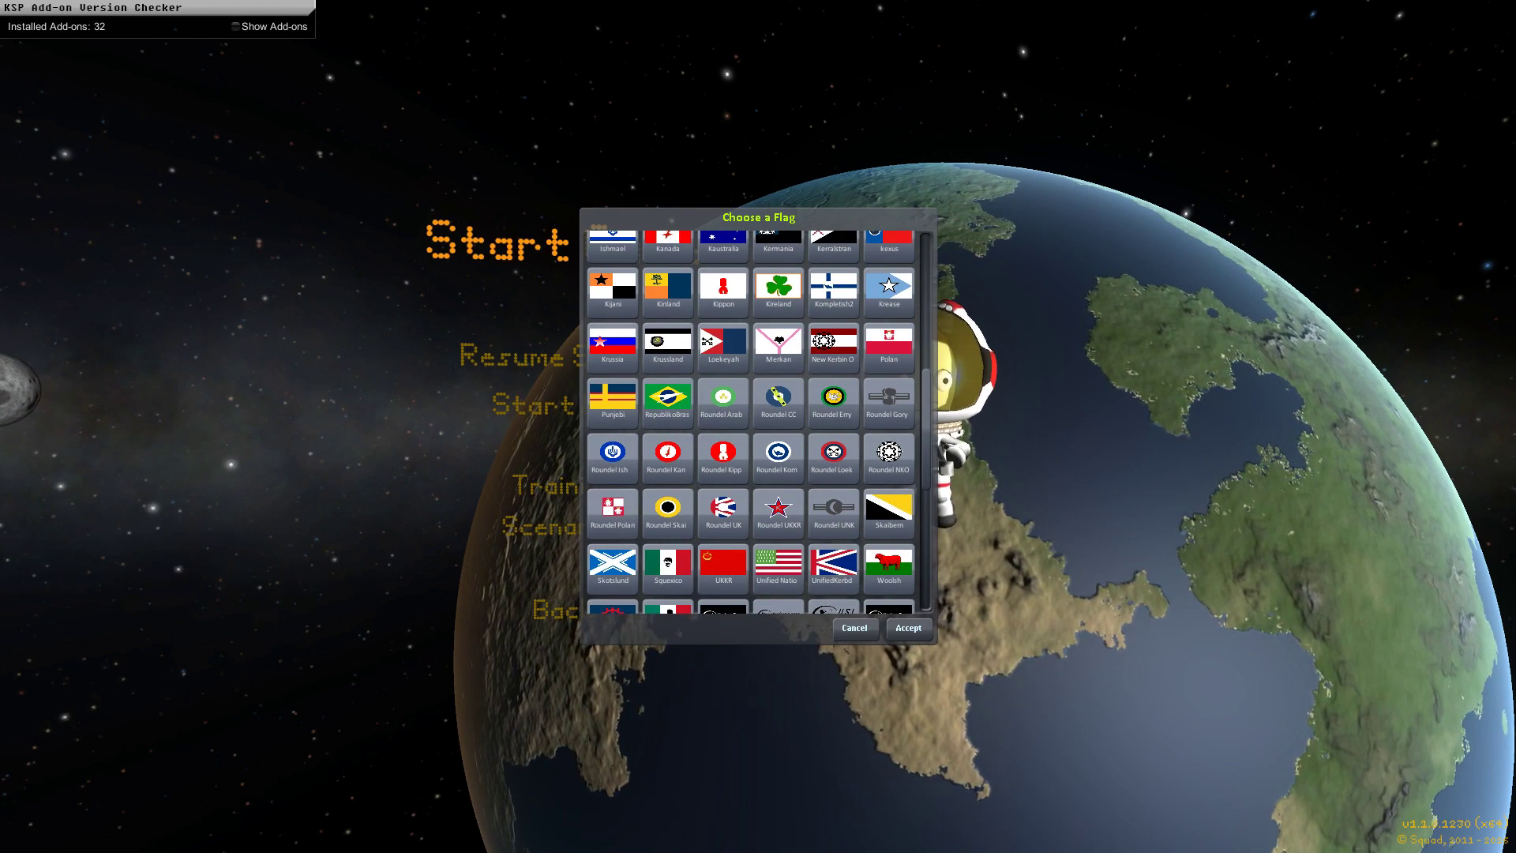
{"action": "scroll", "coordinate": [753, 418], "scroll_direction": "down", "scroll_amount": 1}
{"action": "scroll", "coordinate": [754, 418], "scroll_direction": "down", "scroll_amount": 2}
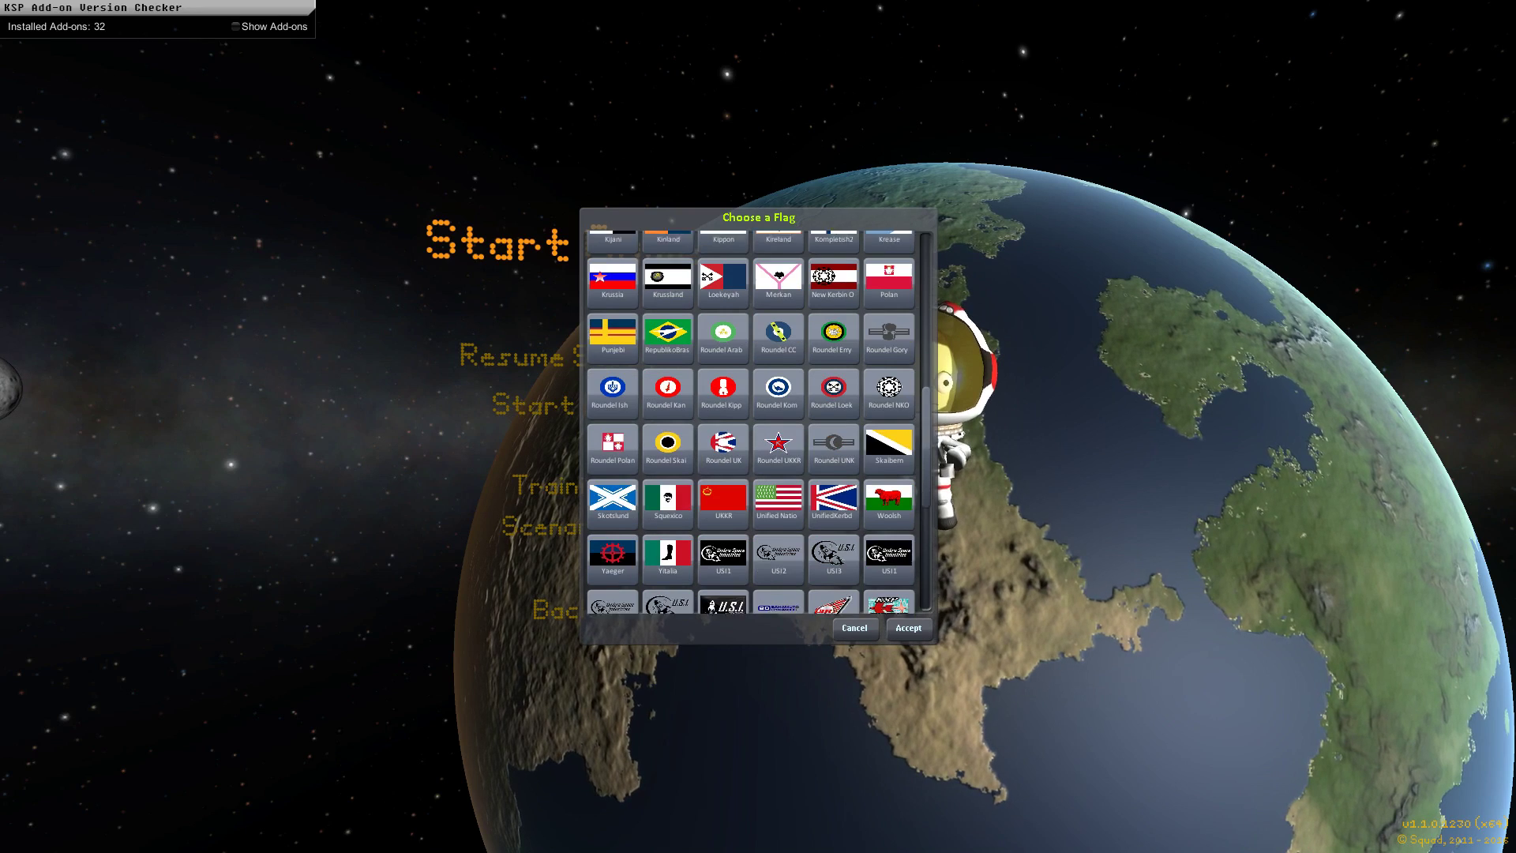
{"action": "scroll", "coordinate": [753, 418], "scroll_direction": "down", "scroll_amount": 1}
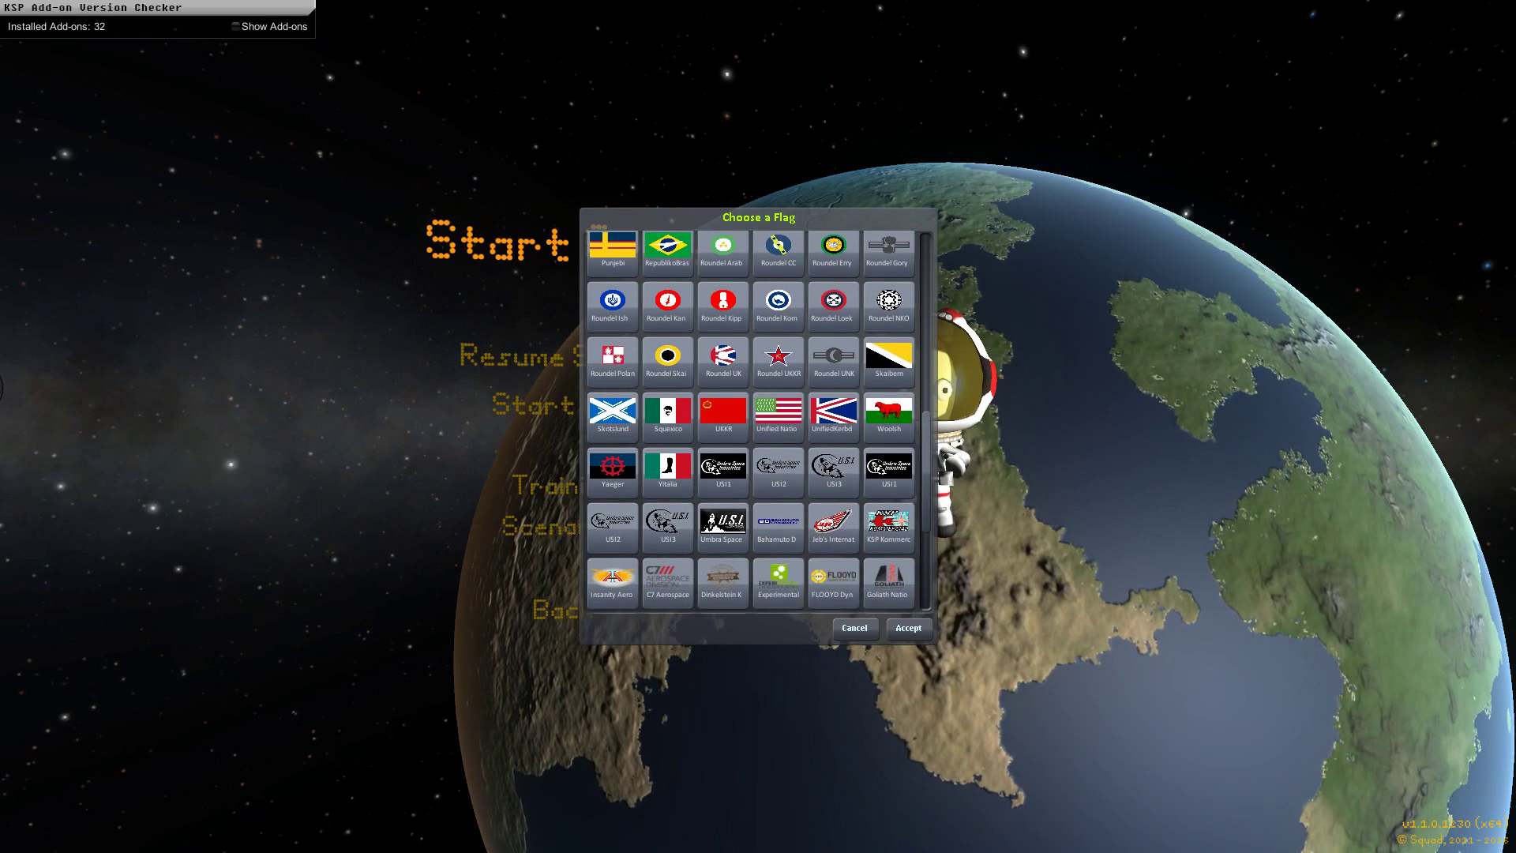
{"action": "scroll", "coordinate": [754, 418], "scroll_direction": "down", "scroll_amount": 2}
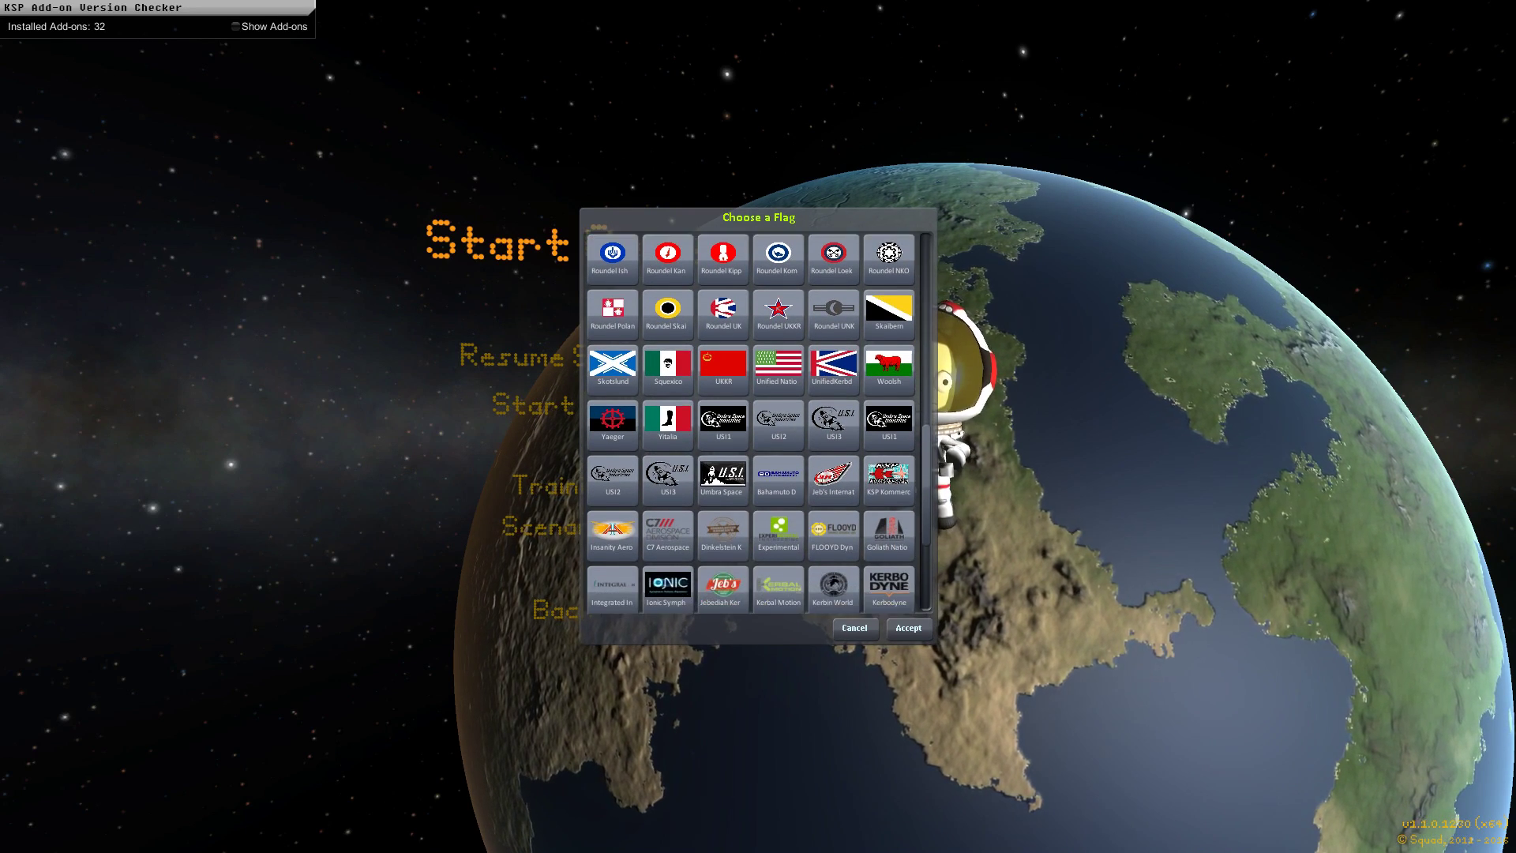
{"action": "scroll", "coordinate": [754, 419], "scroll_direction": "down", "scroll_amount": 1}
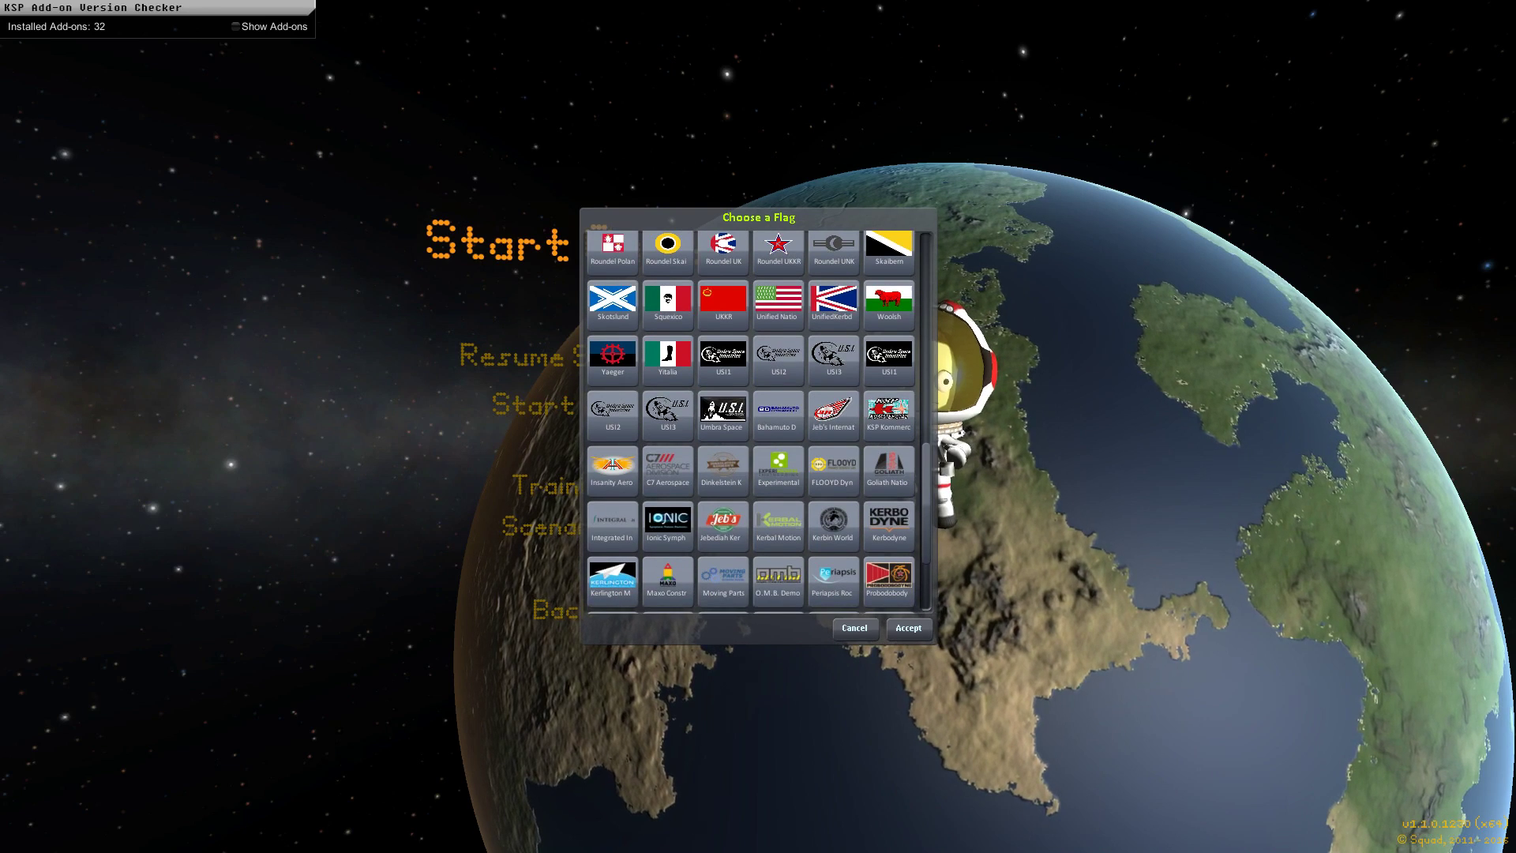
{"action": "scroll", "coordinate": [754, 419], "scroll_direction": "up", "scroll_amount": 1}
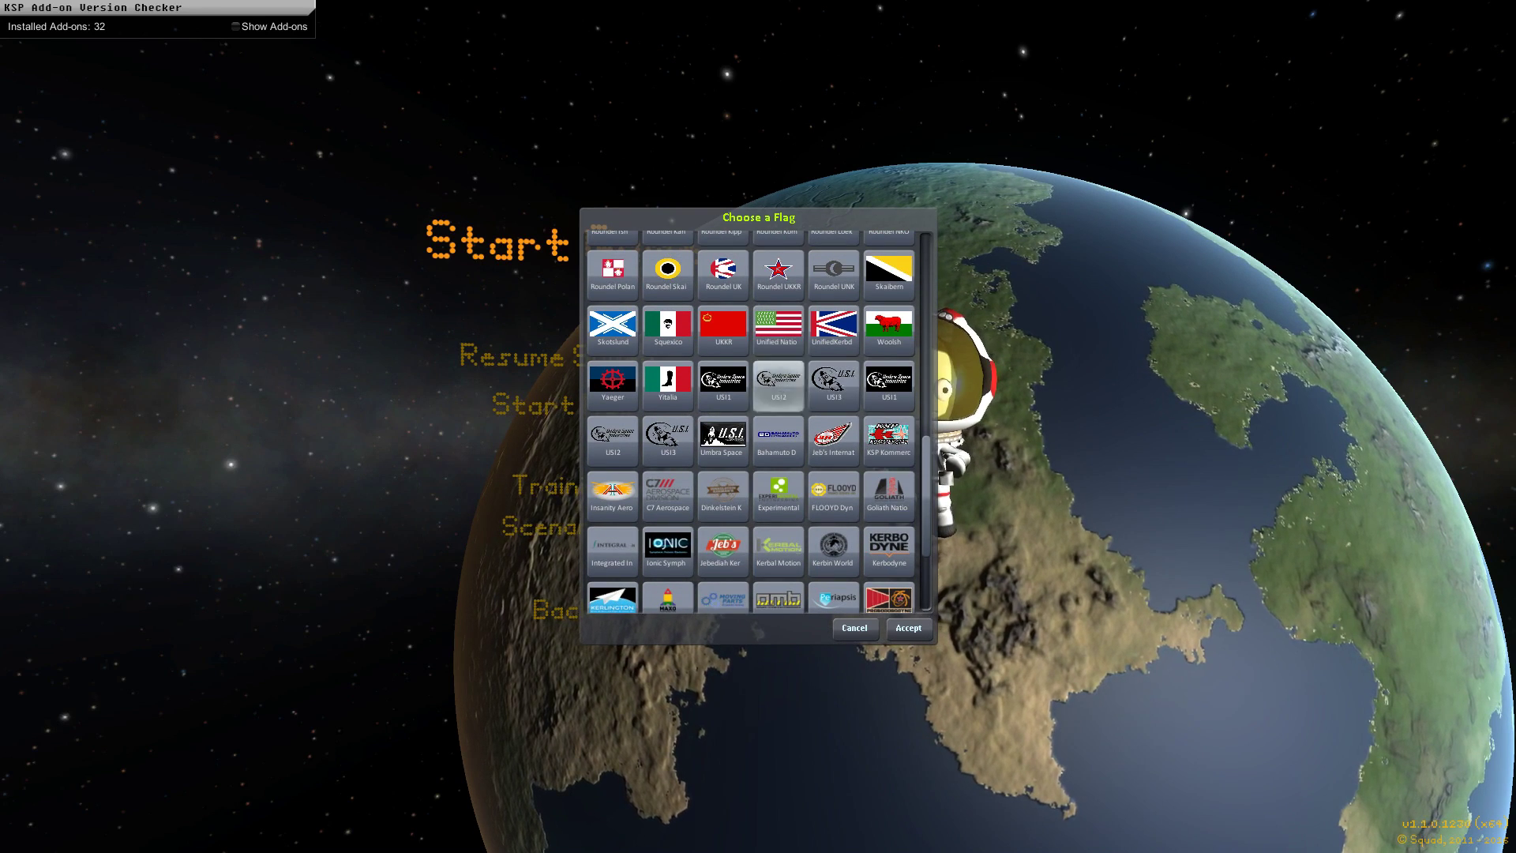
{"action": "scroll", "coordinate": [754, 418], "scroll_direction": "up", "scroll_amount": 2}
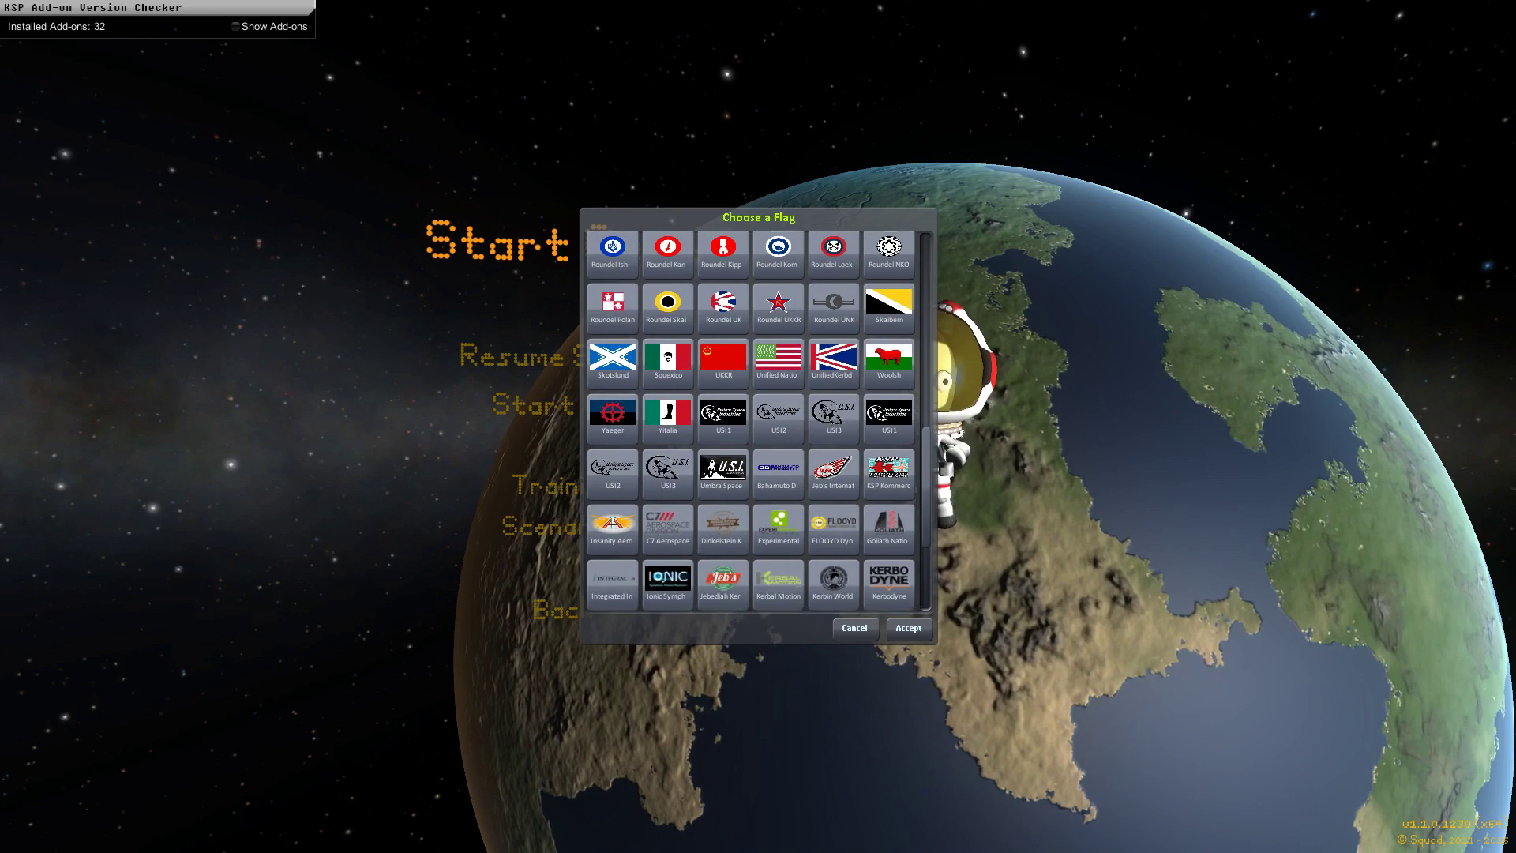
{"action": "scroll", "coordinate": [754, 418], "scroll_direction": "down", "scroll_amount": 4}
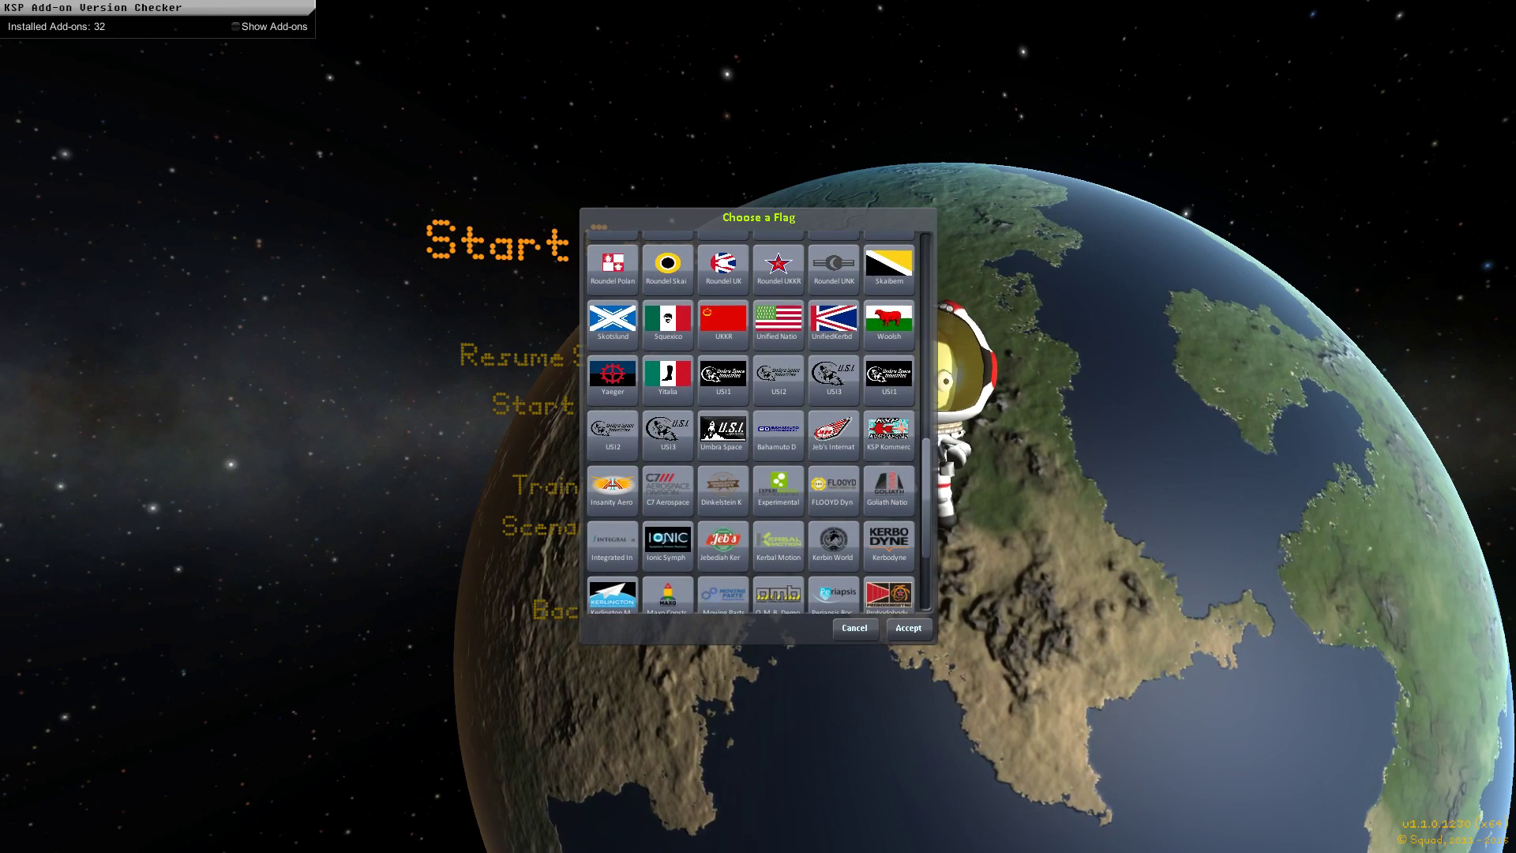
{"action": "scroll", "coordinate": [754, 419], "scroll_direction": "down", "scroll_amount": 3}
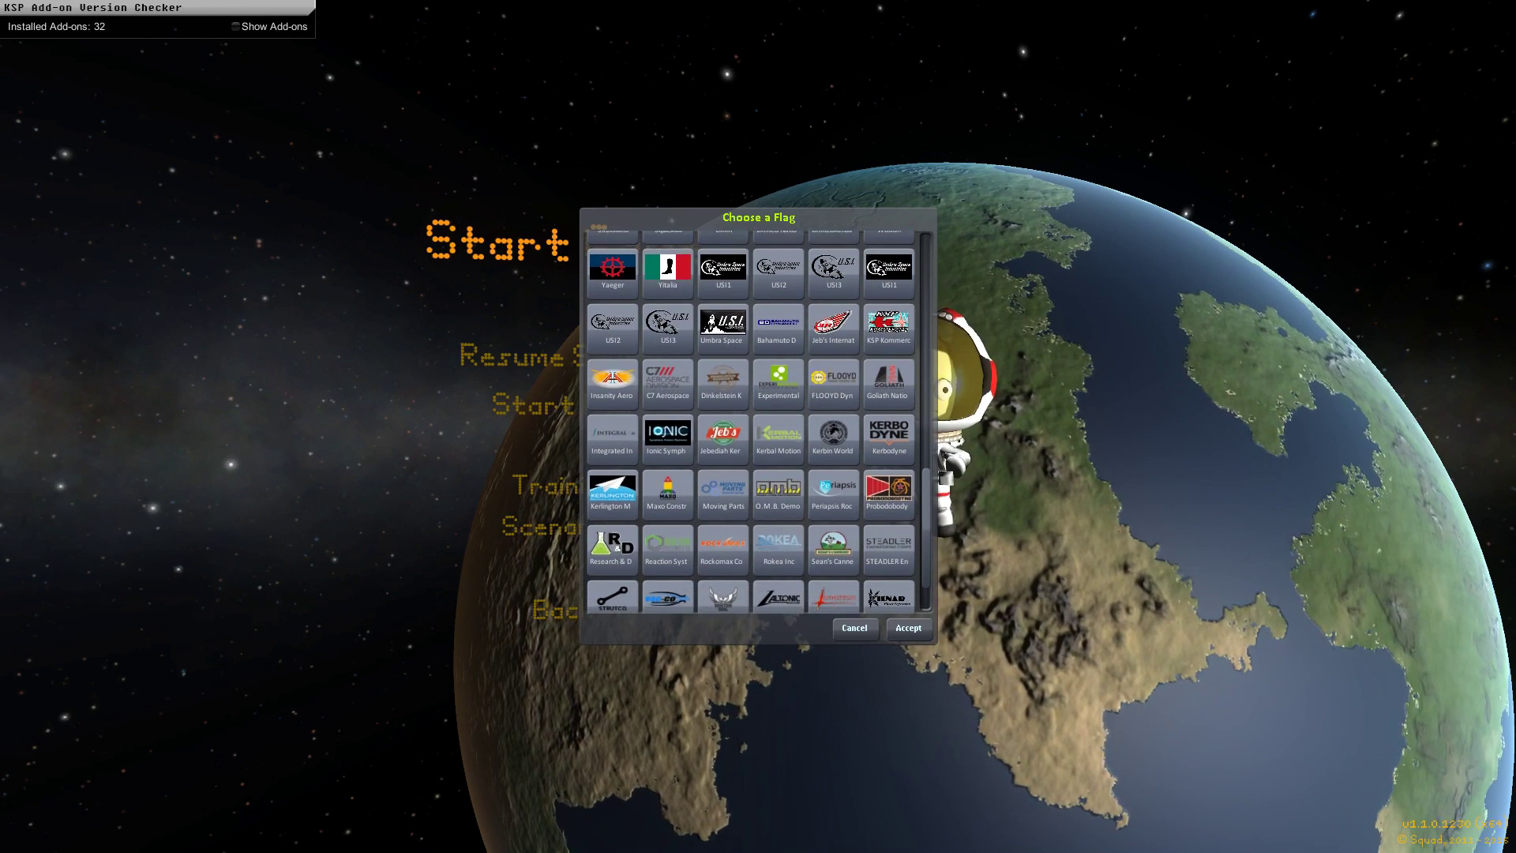
{"action": "scroll", "coordinate": [754, 418], "scroll_direction": "down", "scroll_amount": 1}
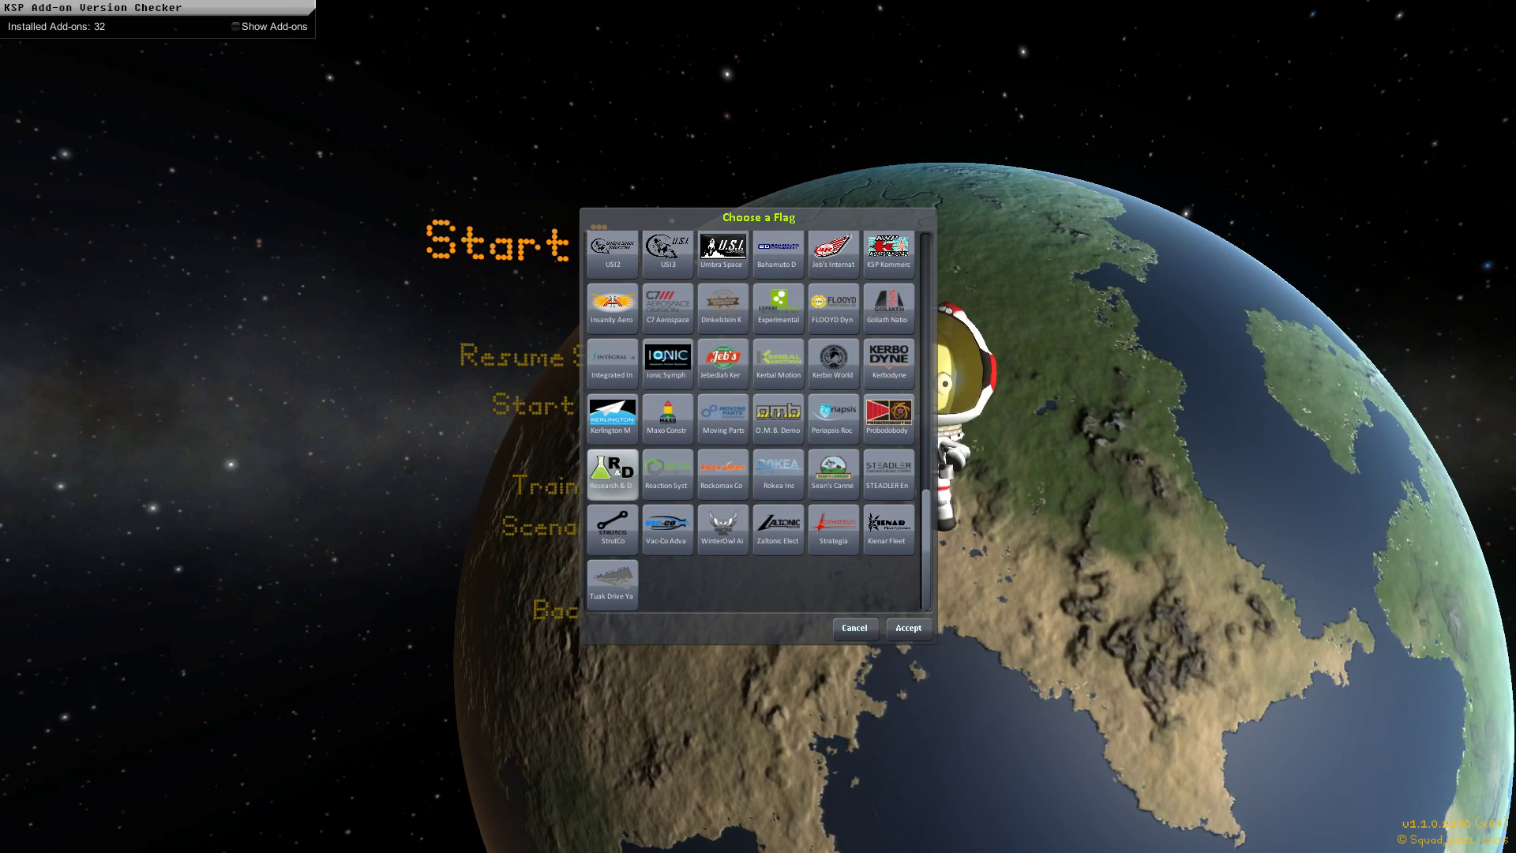
Start the new Sandbox game with the chosen flag and dismiss the Space Center welcome message
{"action": "key", "text": "Return"}
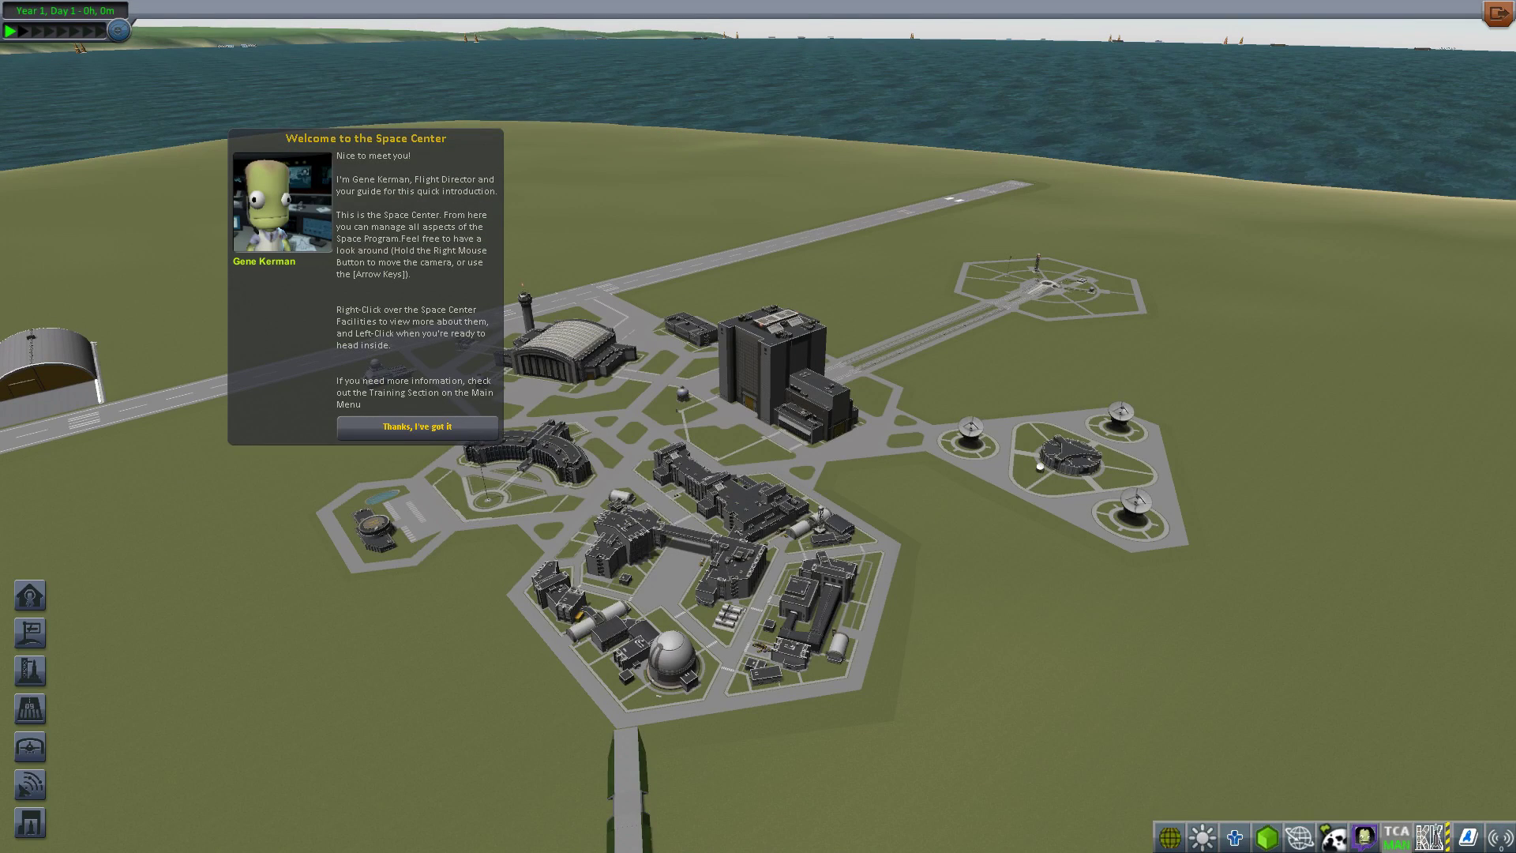
{"action": "left_click", "coordinate": [417, 426]}
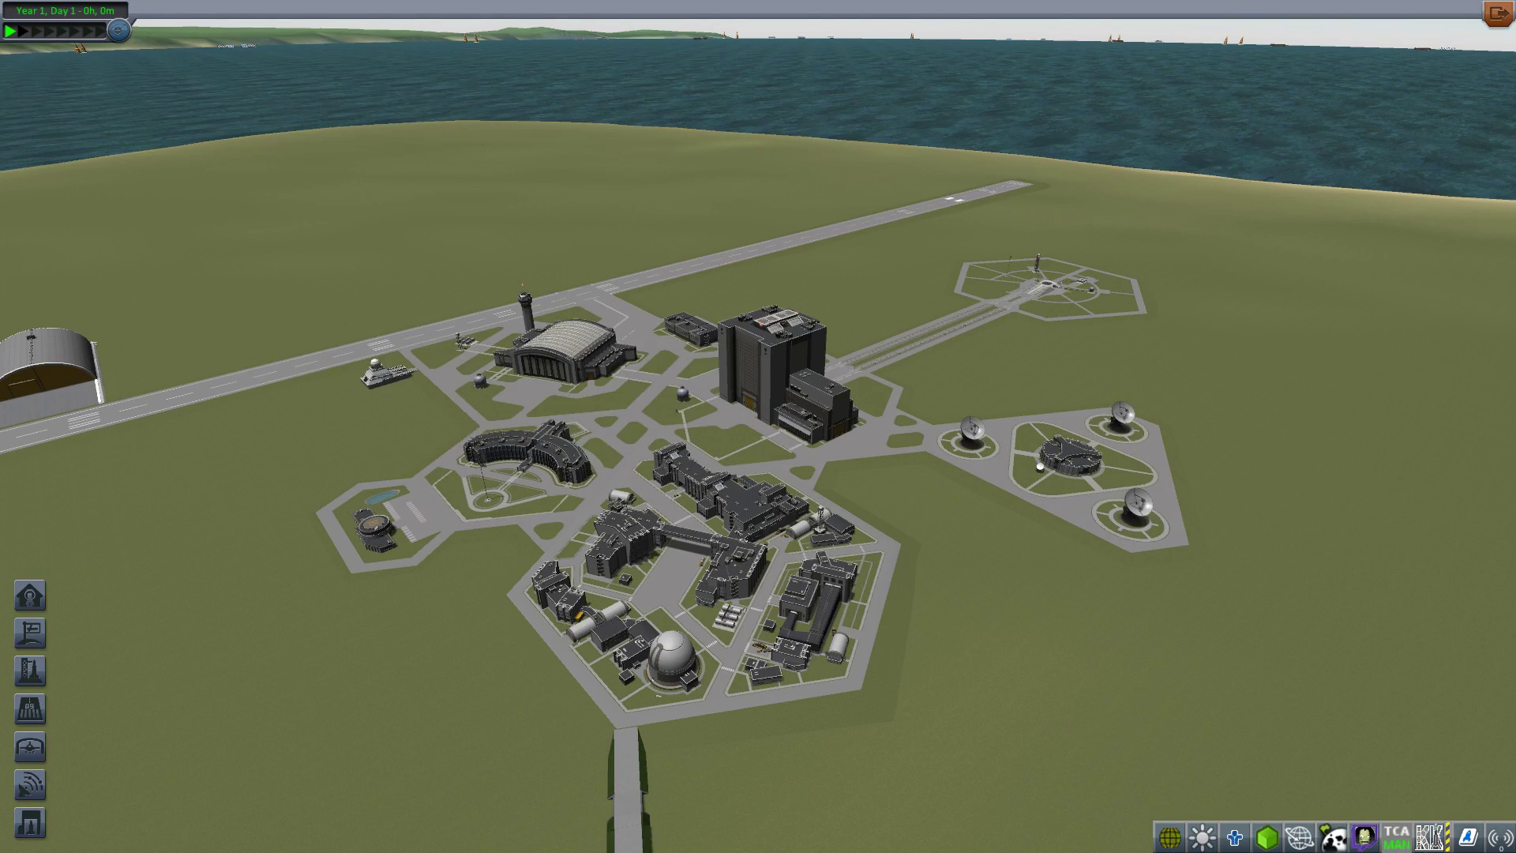
{"action": "key", "text": "Right"}
{"action": "key", "text": "Right"}
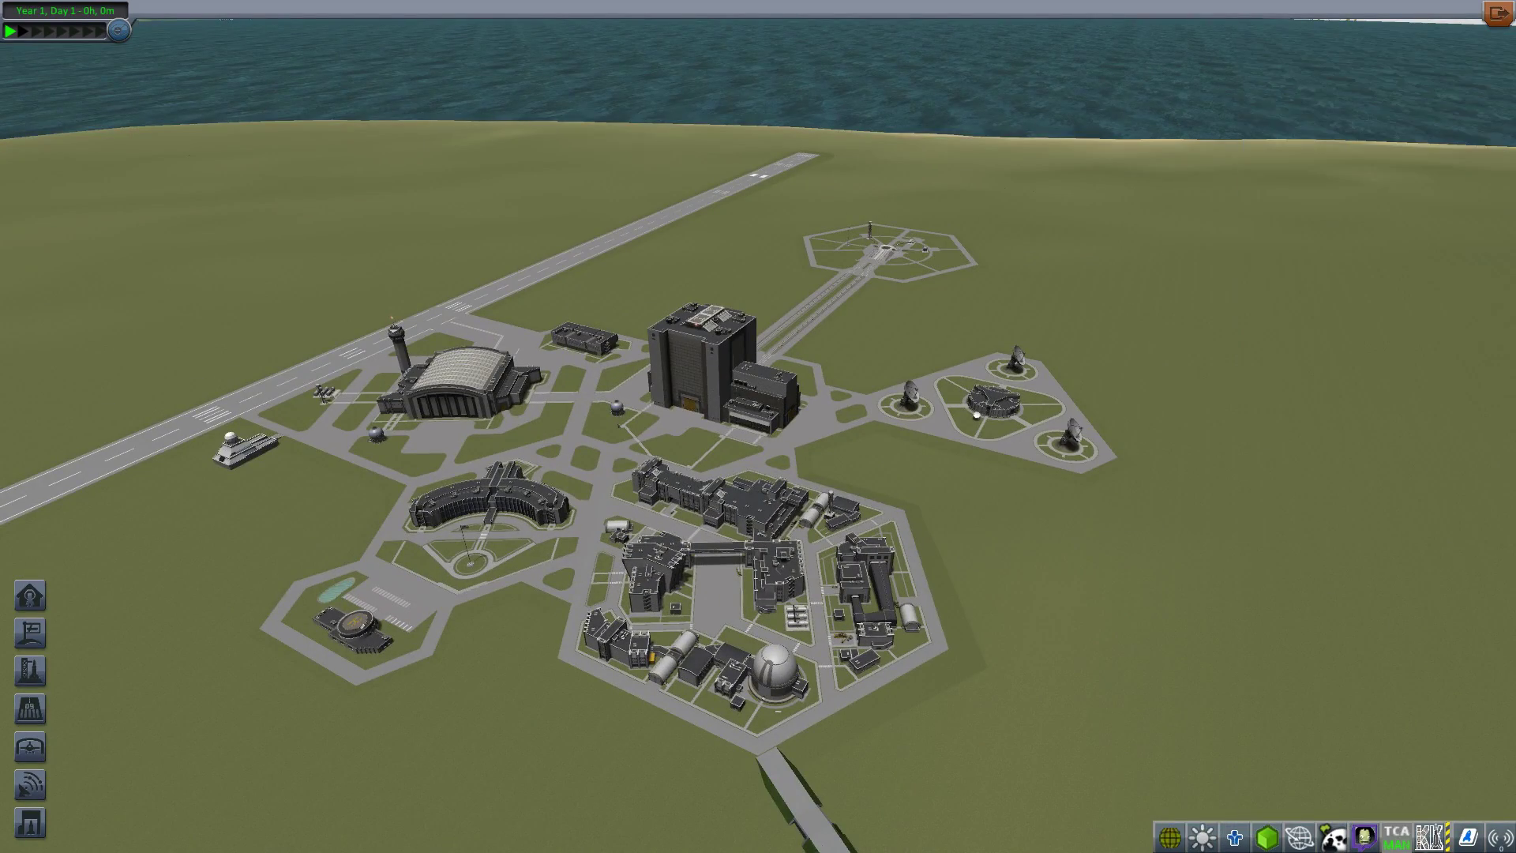
{"action": "mouse_move", "coordinate": [1364, 837]}
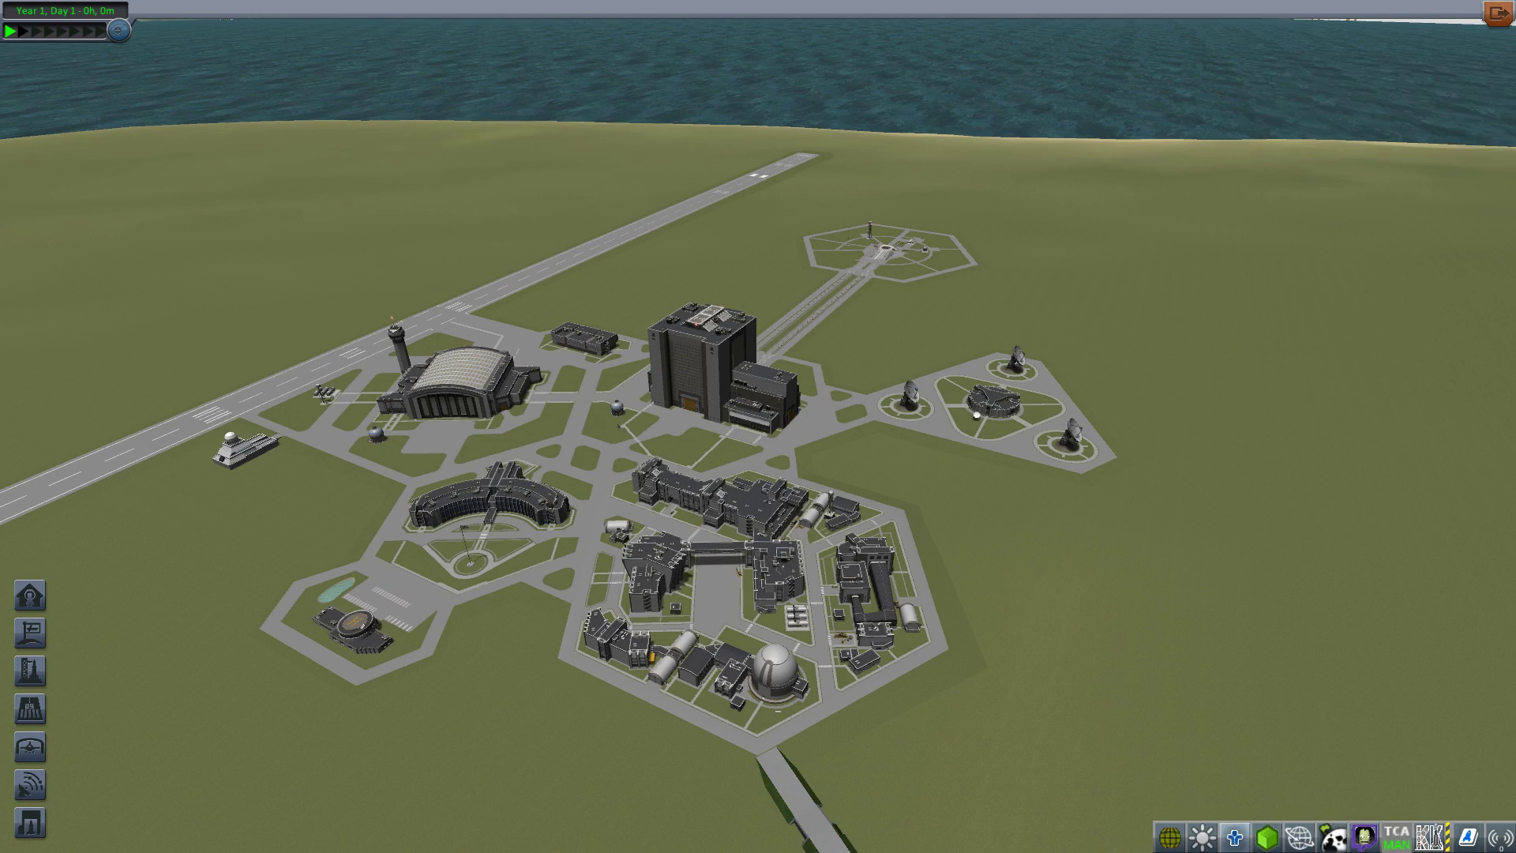
{"action": "key", "text": "Down"}
{"action": "key", "text": "Left"}
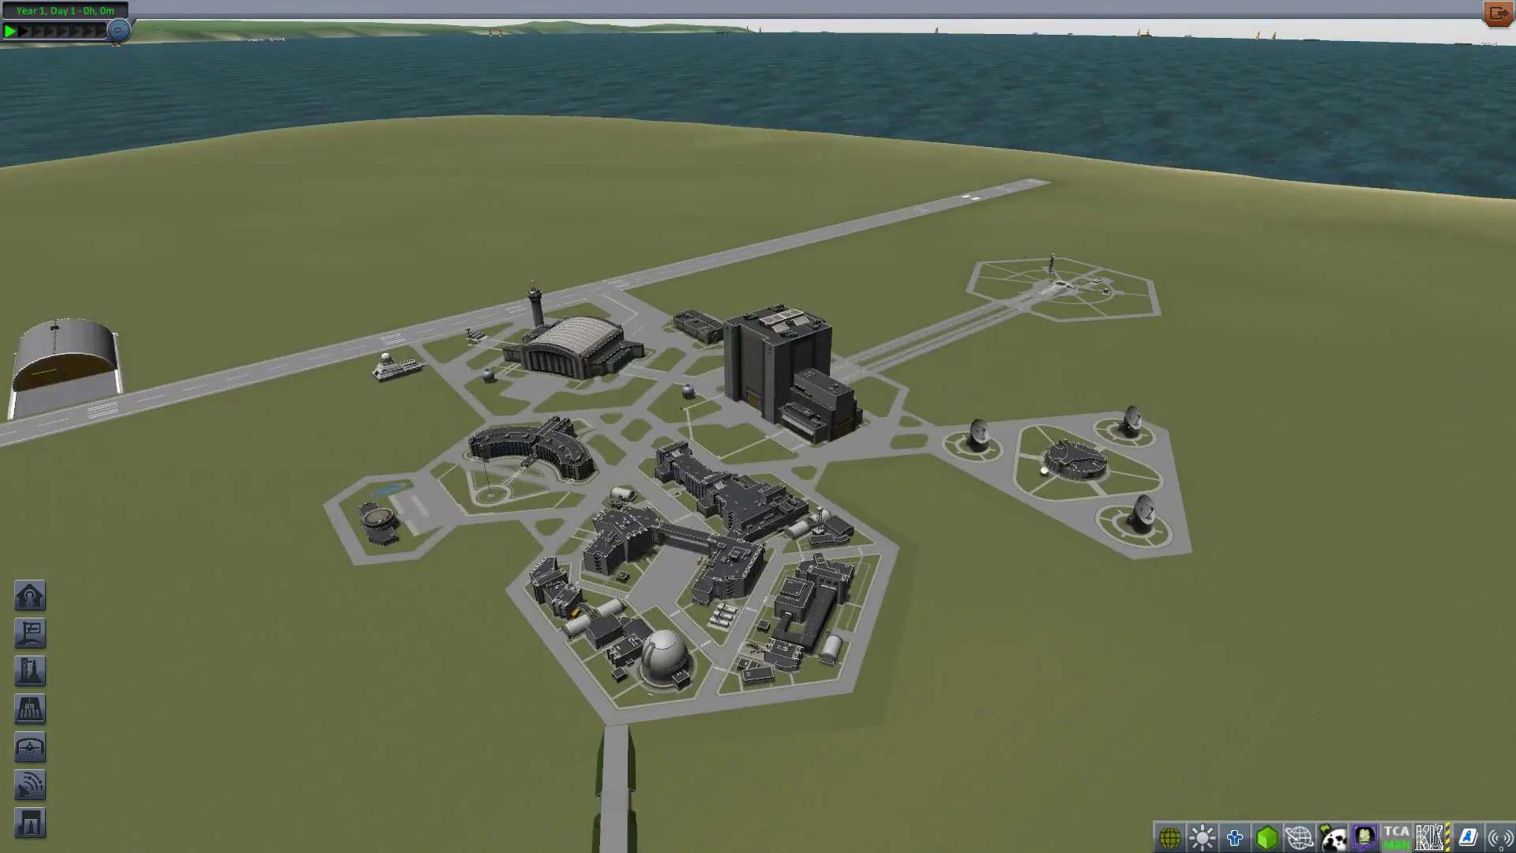
Check the installed mod tools at the Space Center, including the Altimetry Map of Kerbin and Planetary Logistics
{"action": "left_click", "coordinate": [1169, 837]}
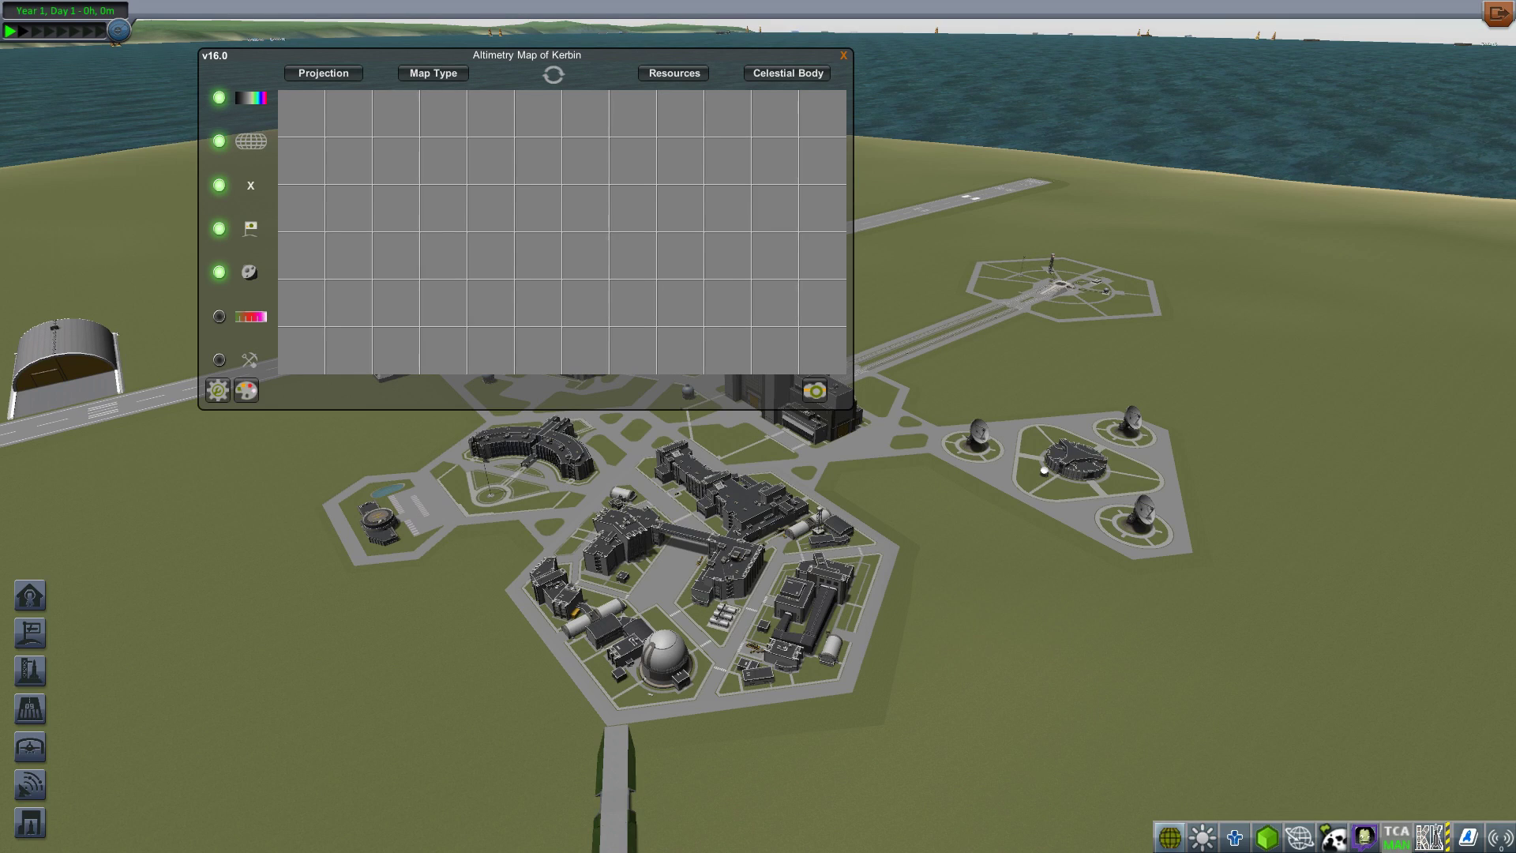
{"action": "left_click", "coordinate": [1169, 837]}
{"action": "left_click", "coordinate": [1169, 837]}
{"action": "left_click", "coordinate": [1169, 837]}
{"action": "left_click", "coordinate": [1201, 837]}
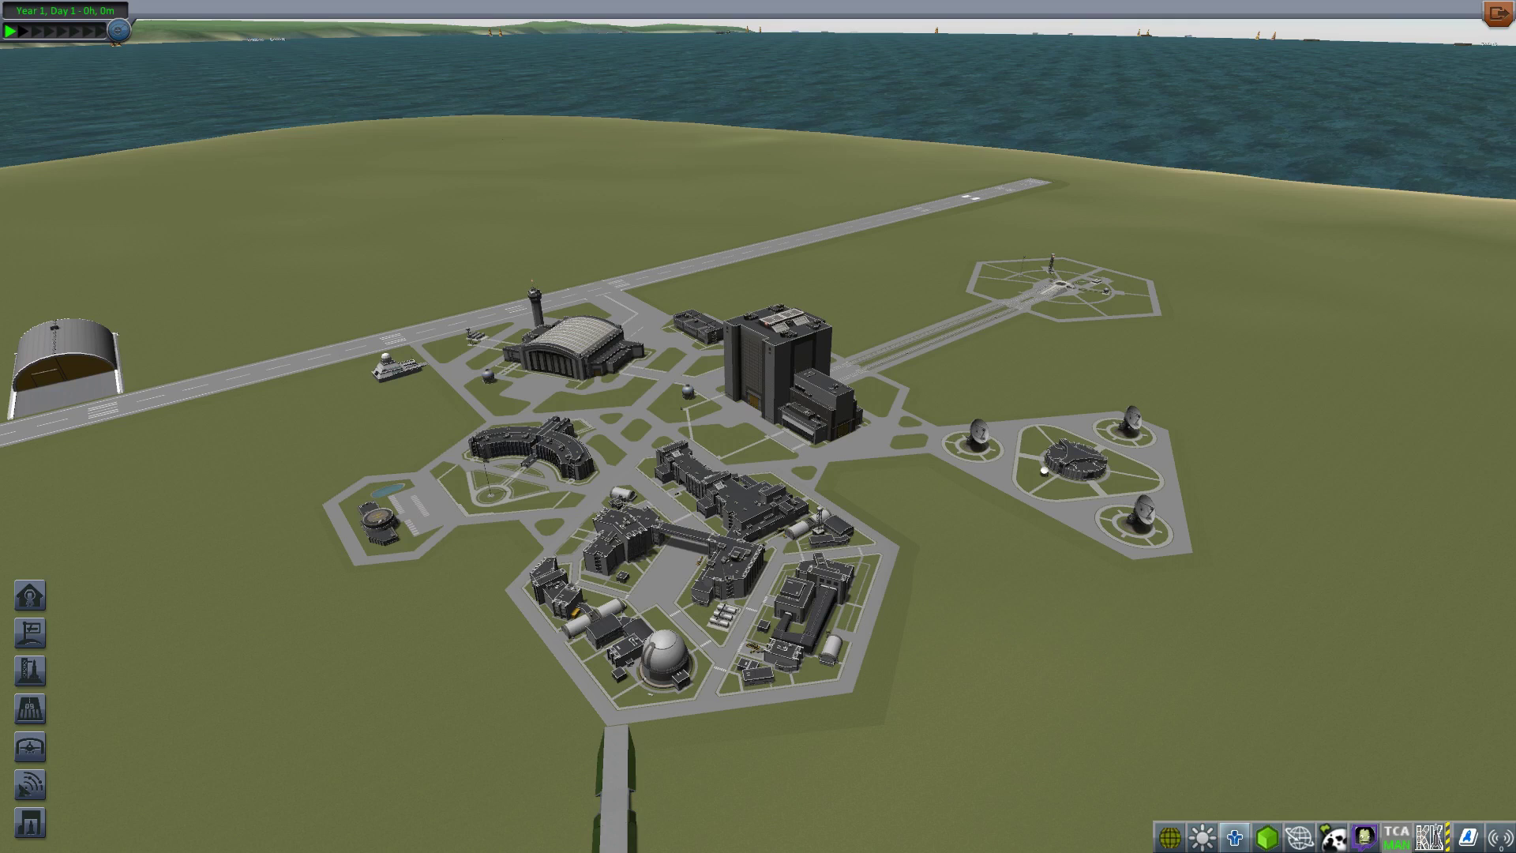
{"action": "left_click", "coordinate": [1234, 837]}
{"action": "left_click", "coordinate": [1234, 836]}
{"action": "left_click", "coordinate": [1299, 836]}
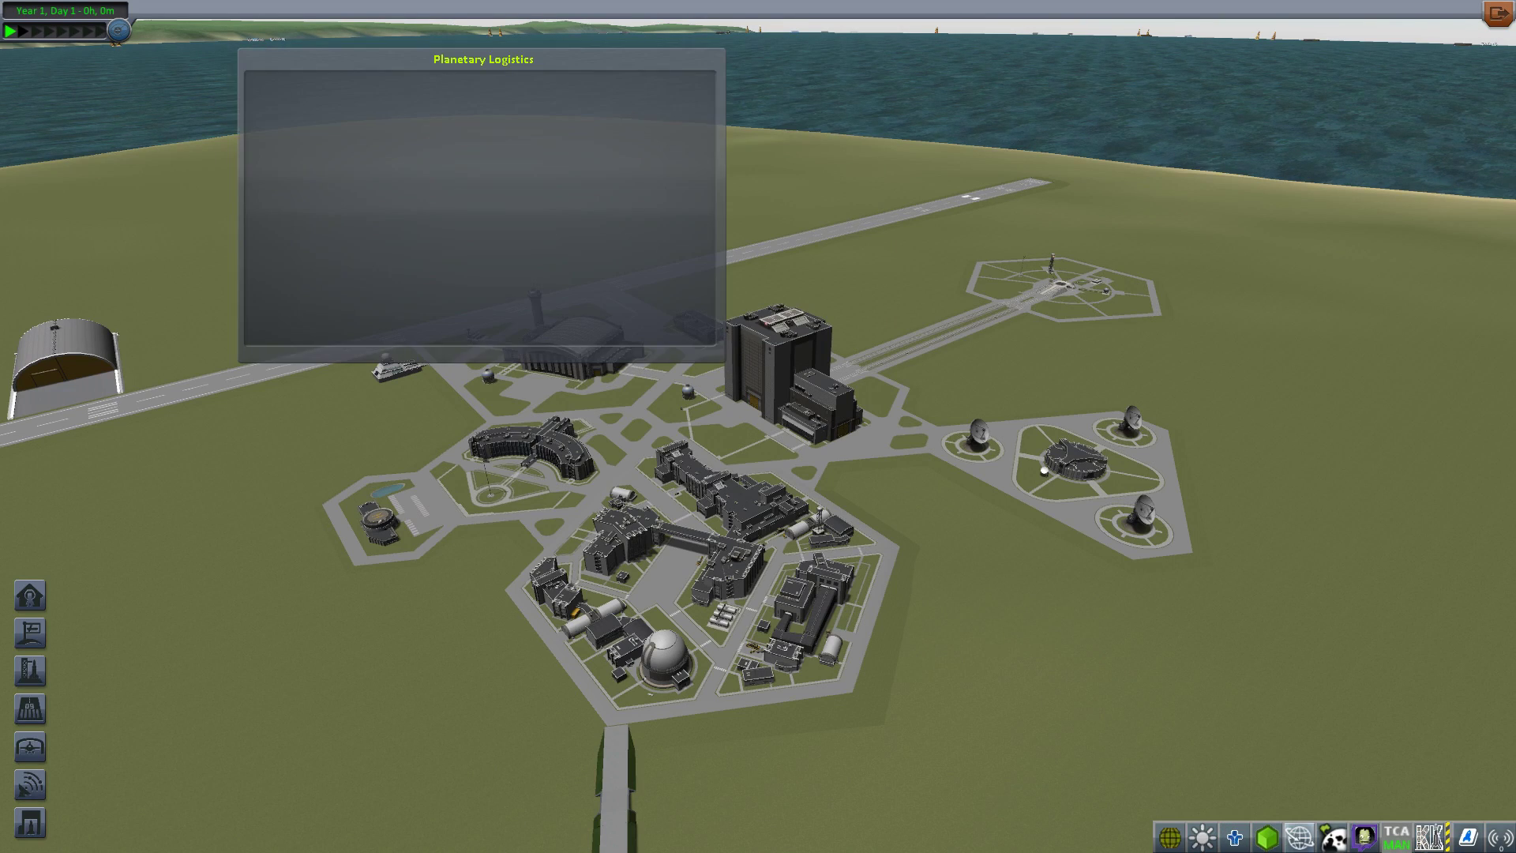
Close Planetary Logistics and check the remaining mod tools, including Draft Twitch Viewers and the TCA Manual
{"action": "left_click", "coordinate": [1299, 837]}
{"action": "left_click", "coordinate": [1332, 836]}
{"action": "left_click", "coordinate": [1332, 836]}
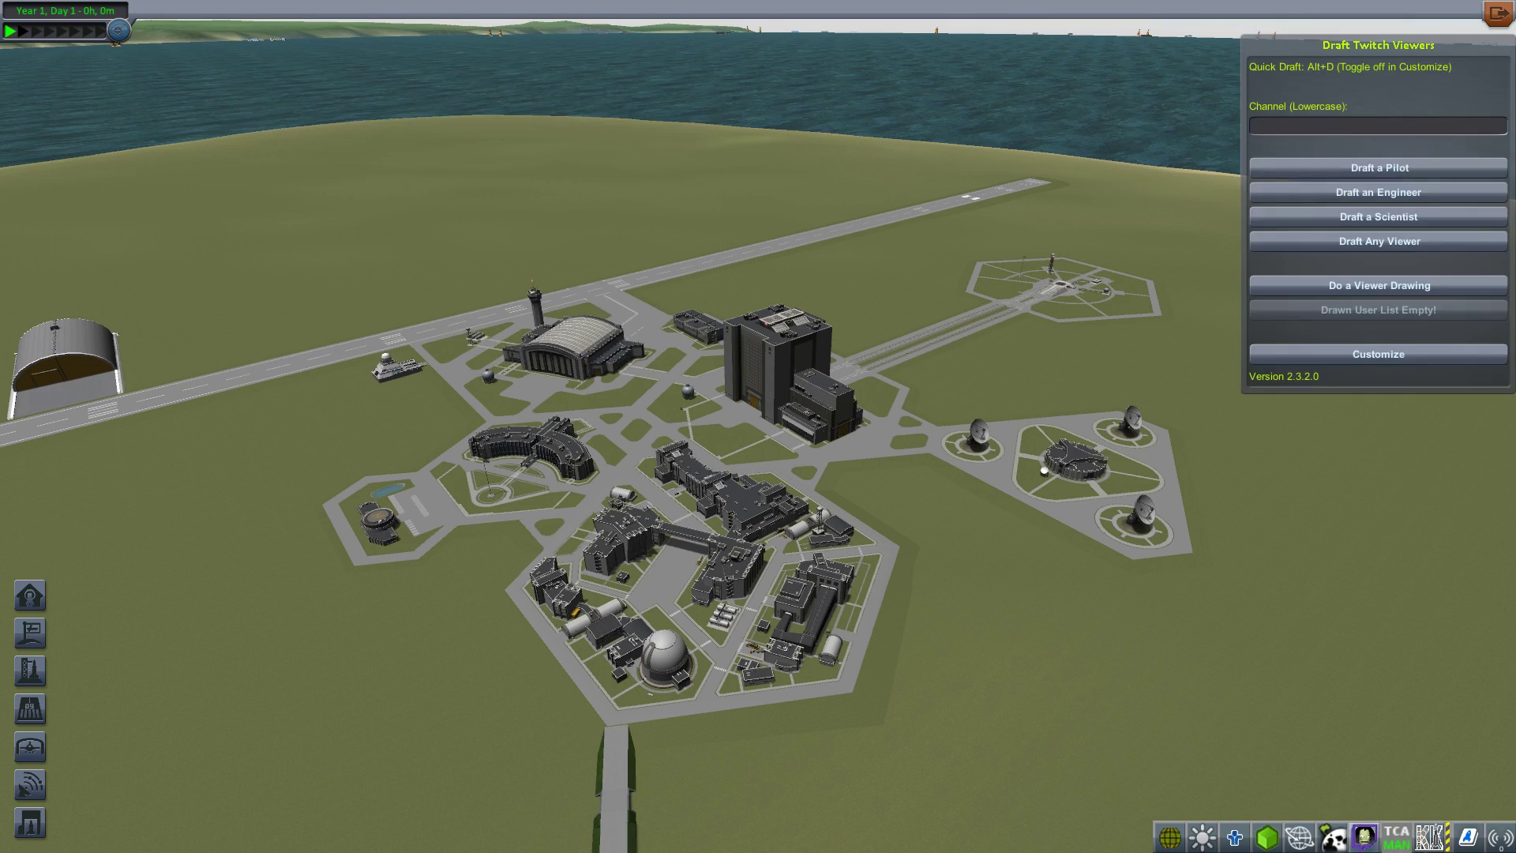
{"action": "left_click", "coordinate": [1396, 837]}
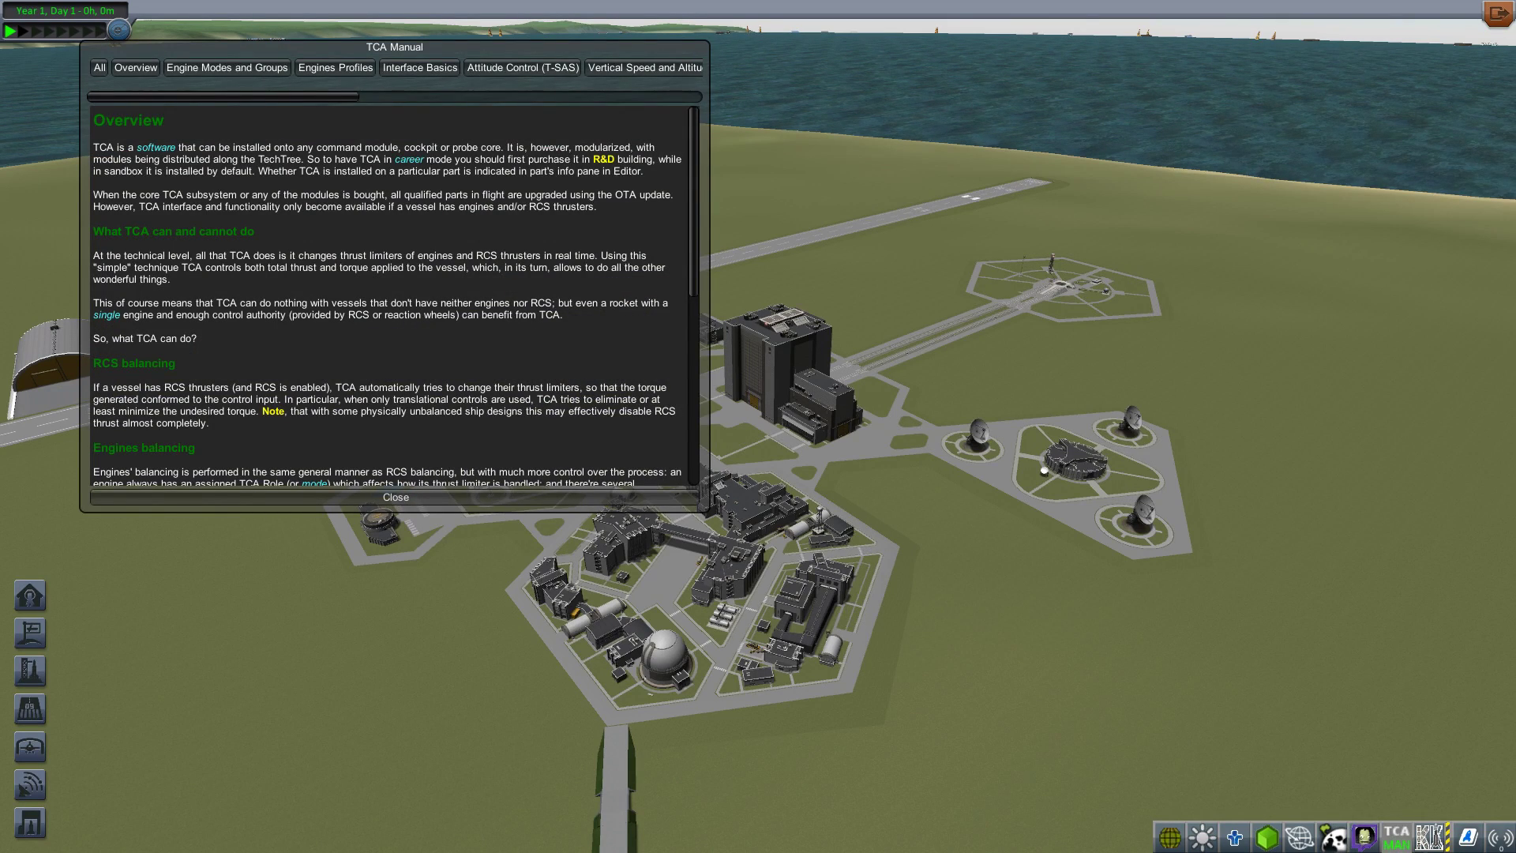
{"action": "left_click", "coordinate": [1396, 836]}
{"action": "left_click", "coordinate": [1429, 837]}
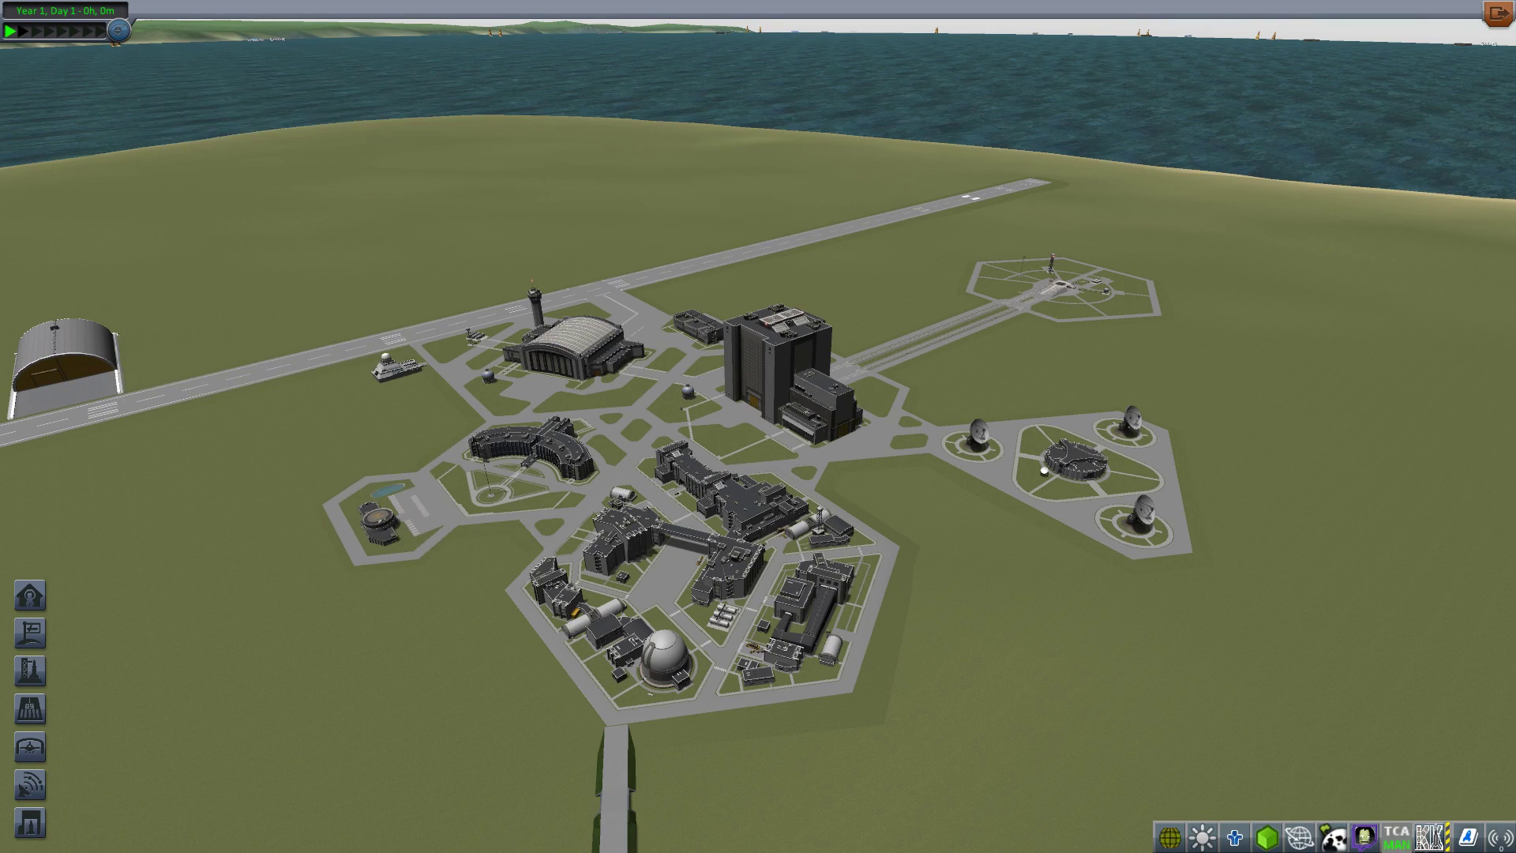
{"action": "mouse_move", "coordinate": [1429, 836]}
{"action": "left_click", "coordinate": [1467, 836]}
{"action": "left_click", "coordinate": [1467, 836]}
Enter the Spaceplane Hangar and dismiss its welcome message
{"action": "left_click_drag", "start_coordinate": [1263, 671], "coordinate": [931, 494]}
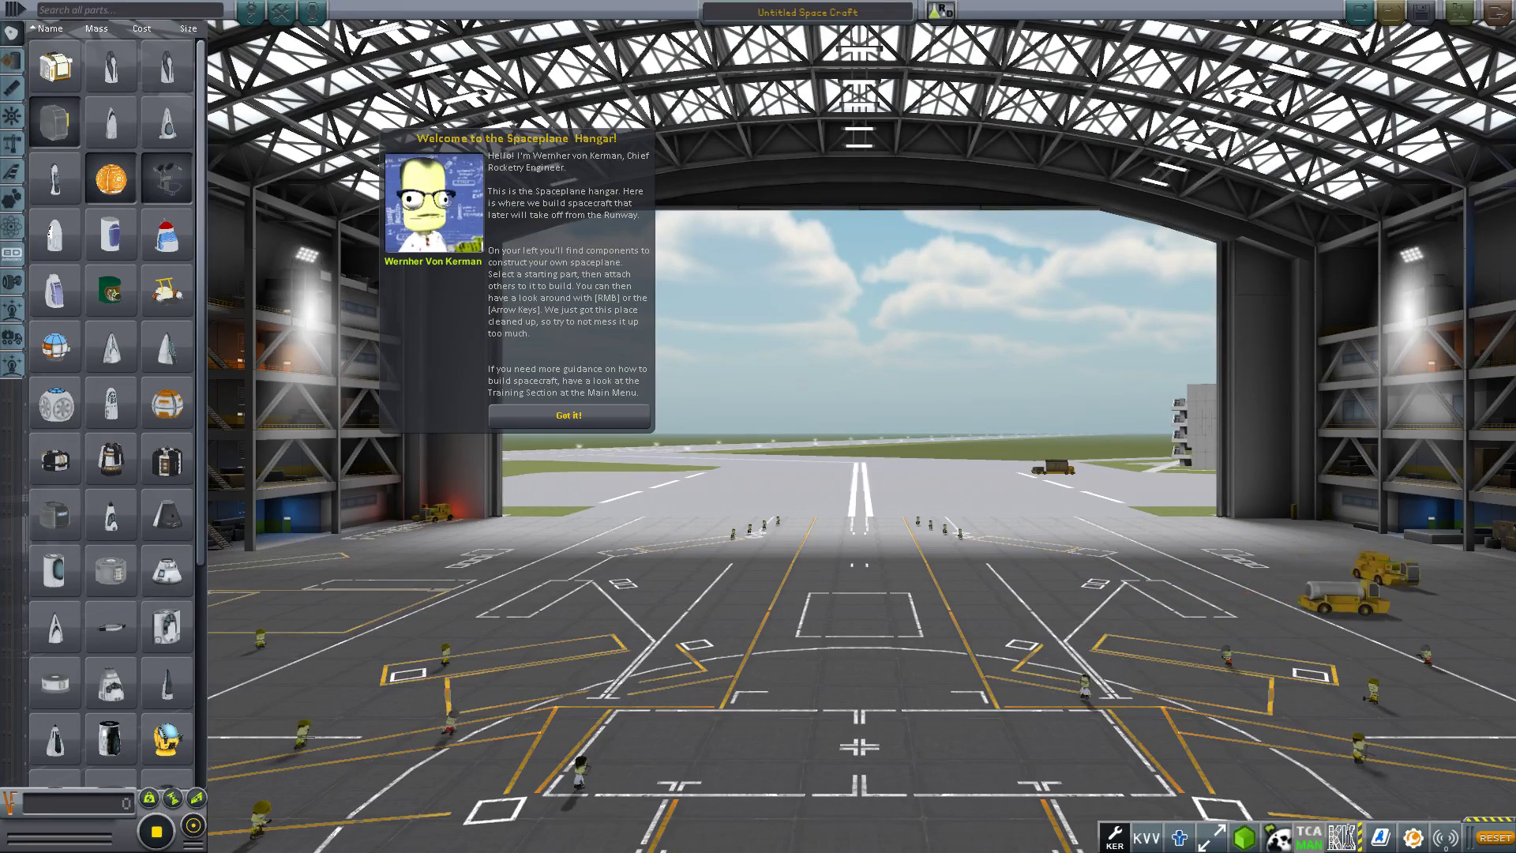
{"action": "left_click_drag", "start_coordinate": [516, 138], "coordinate": [525, 235]}
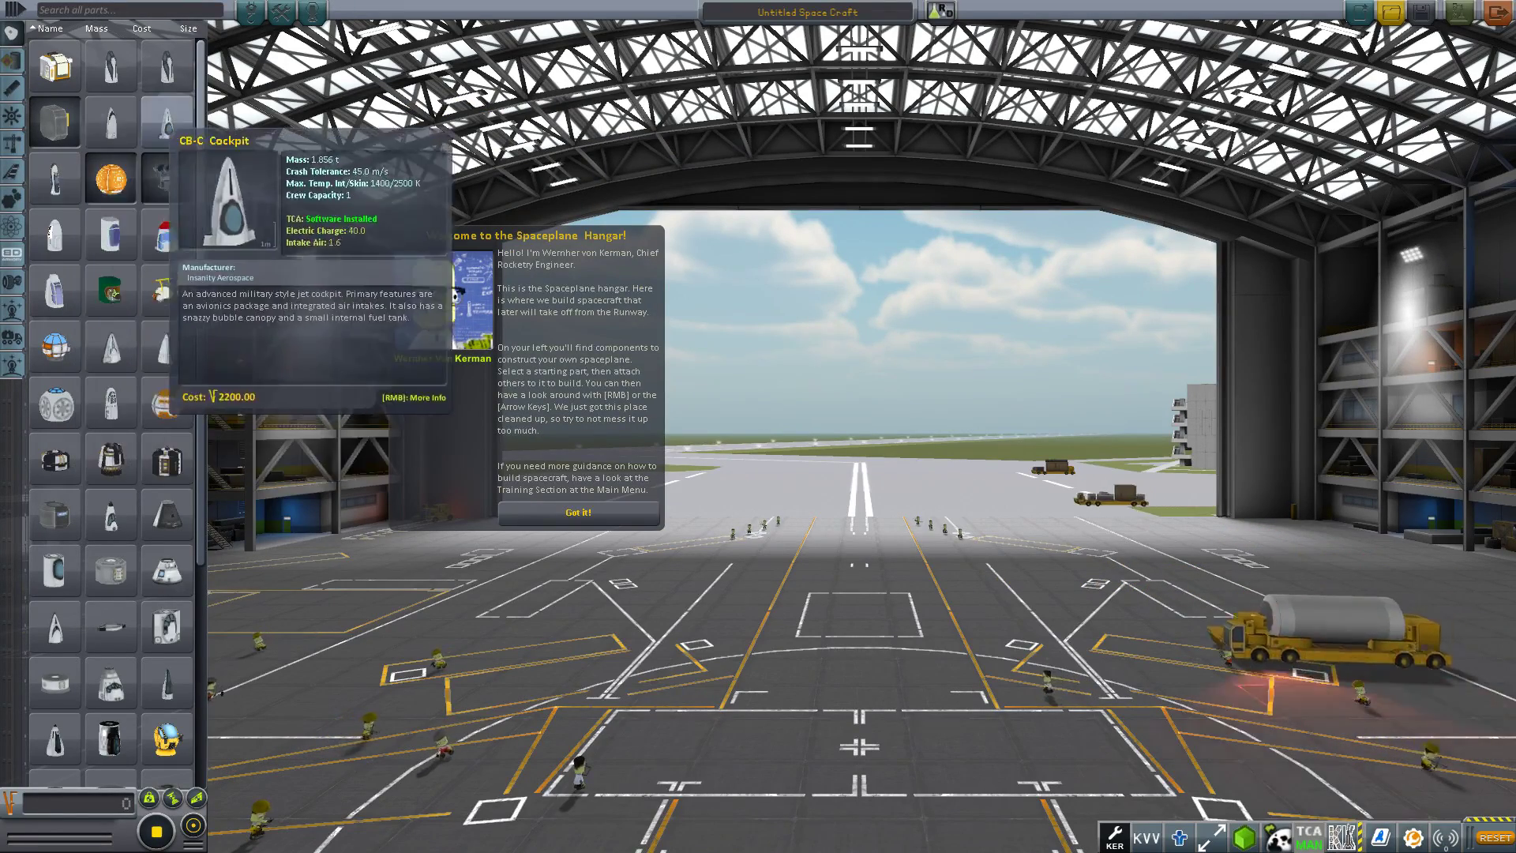
{"action": "left_click", "coordinate": [578, 512]}
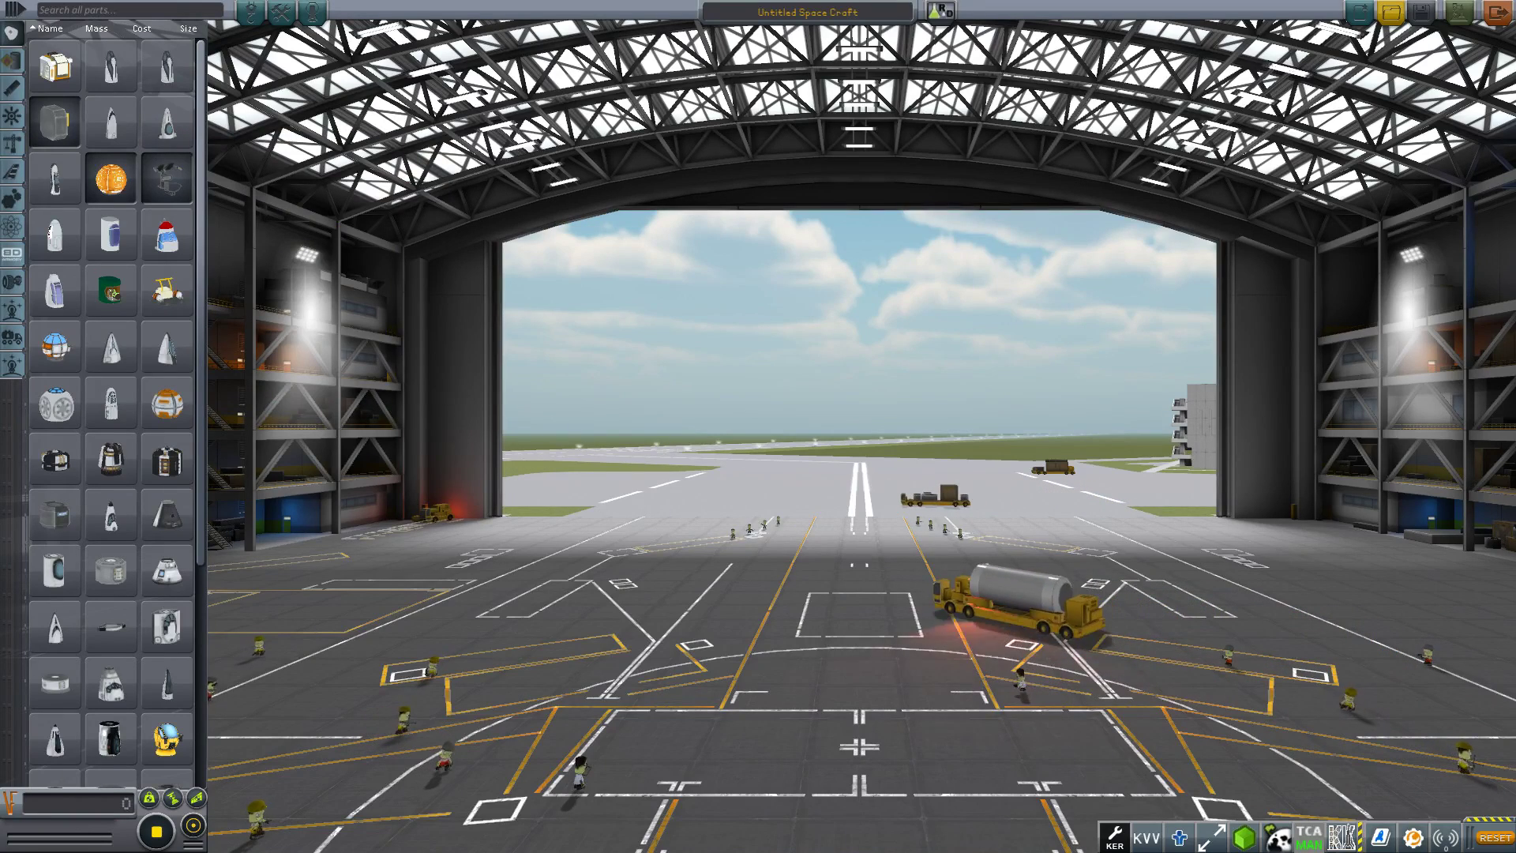
Start a new craft with the Bhatak Naga Cockpit as its first part
{"action": "mouse_move", "coordinate": [110, 178]}
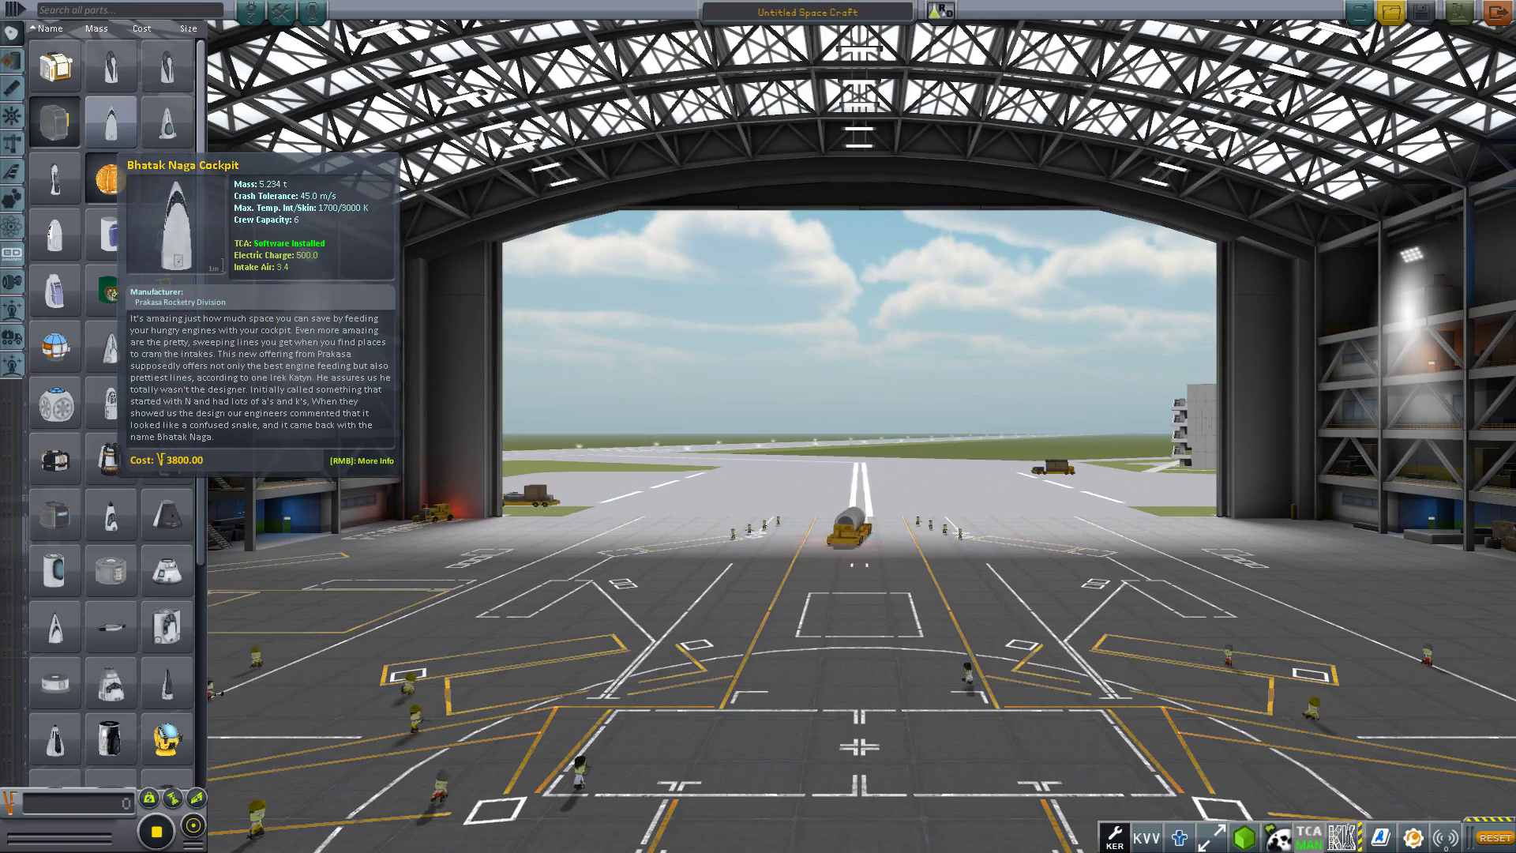
{"action": "left_click", "coordinate": [111, 123]}
{"action": "key", "text": "Right"}
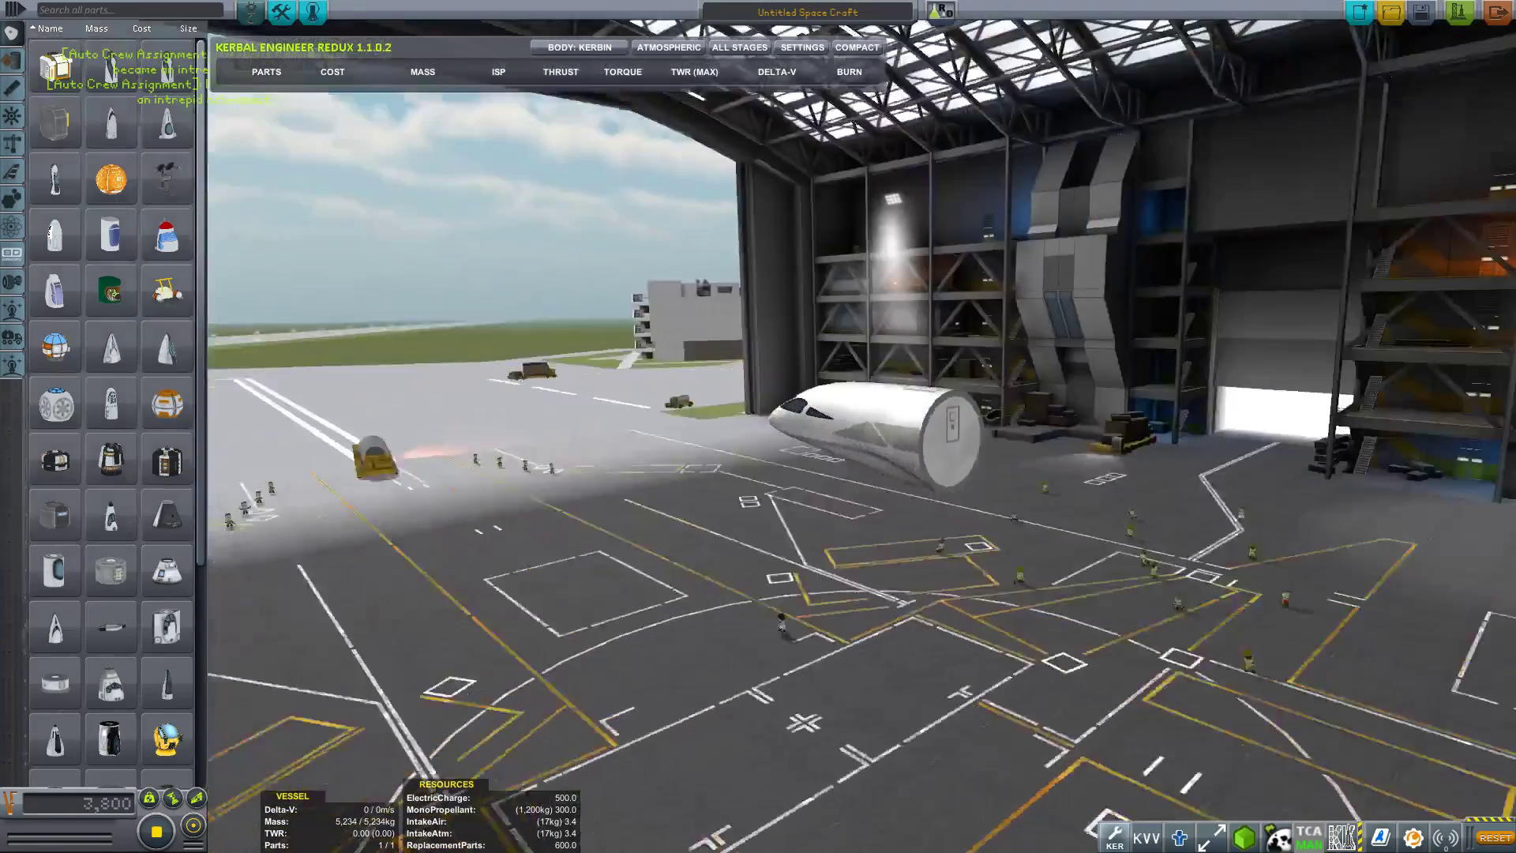
Examine the placed cockpit from its sides, front and underside, and review its part description
{"action": "scroll", "coordinate": [860, 430], "scroll_direction": "up", "scroll_amount": 3}
{"action": "key", "text": "Left"}
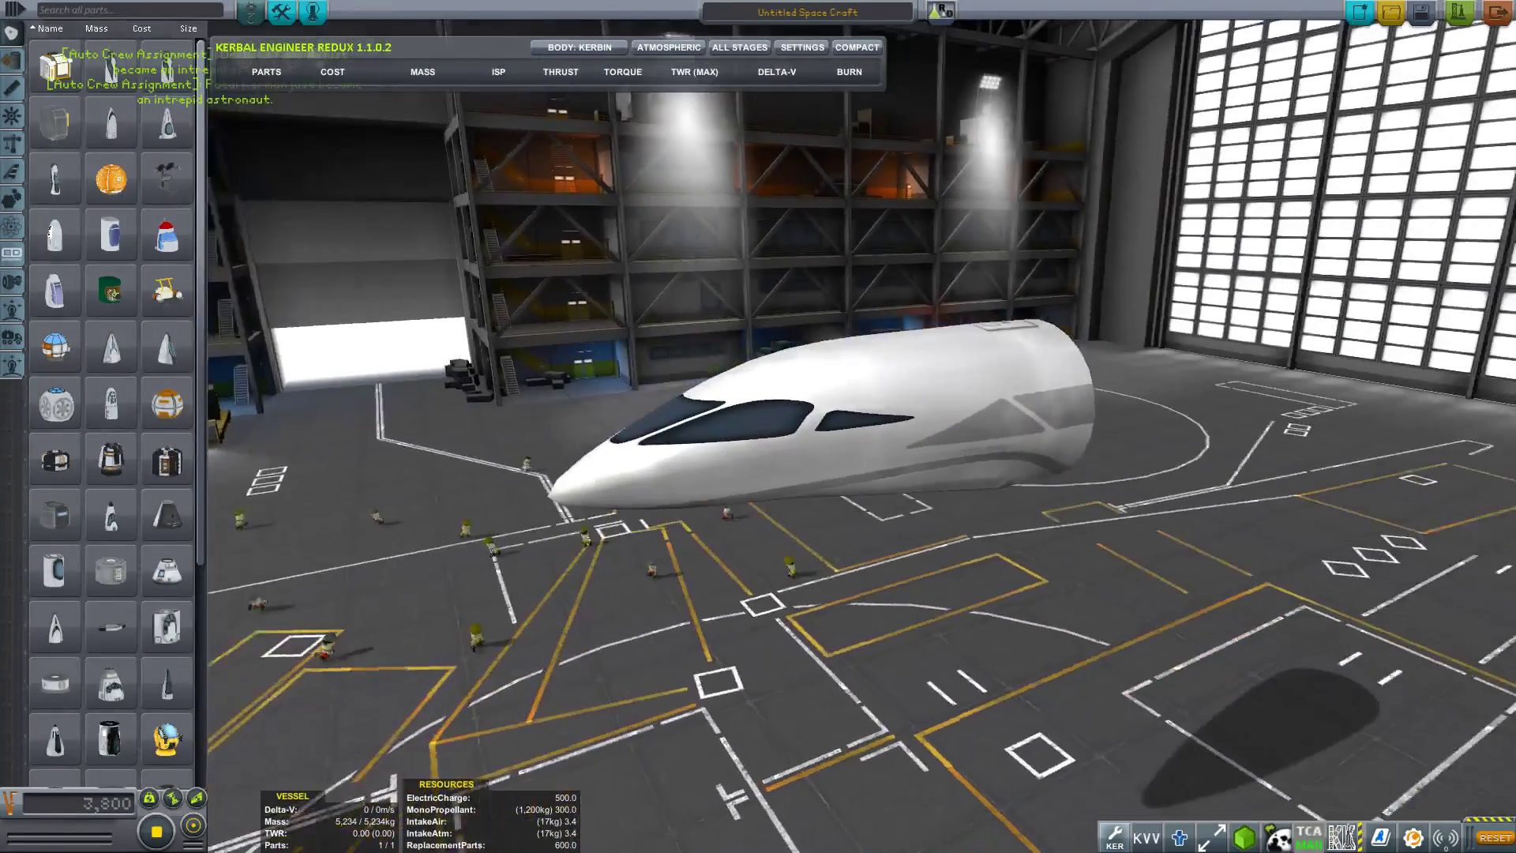
{"action": "mouse_move", "coordinate": [110, 123]}
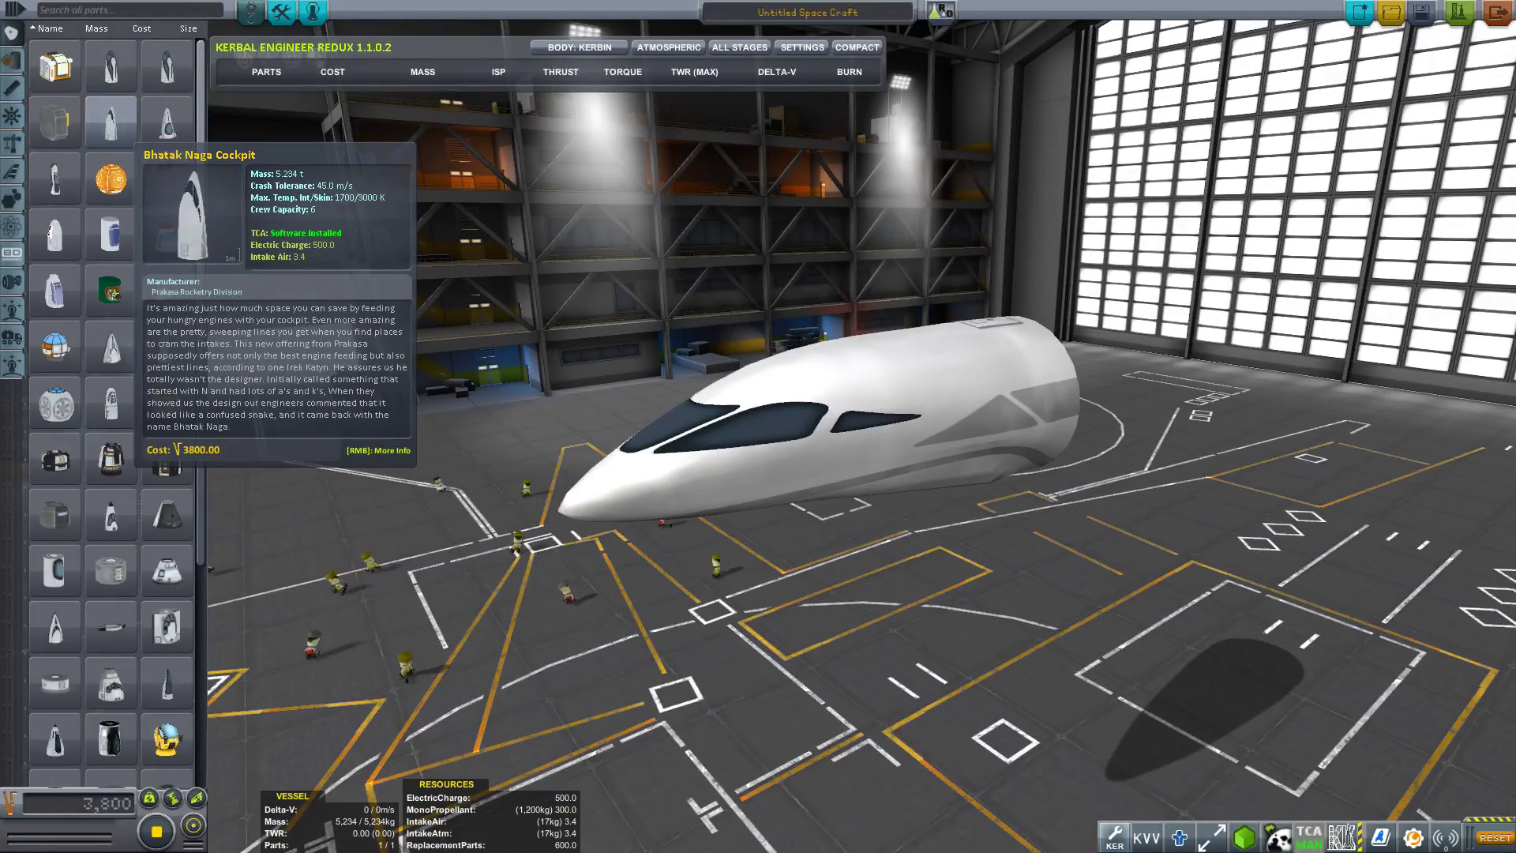
{"action": "key", "text": "Left"}
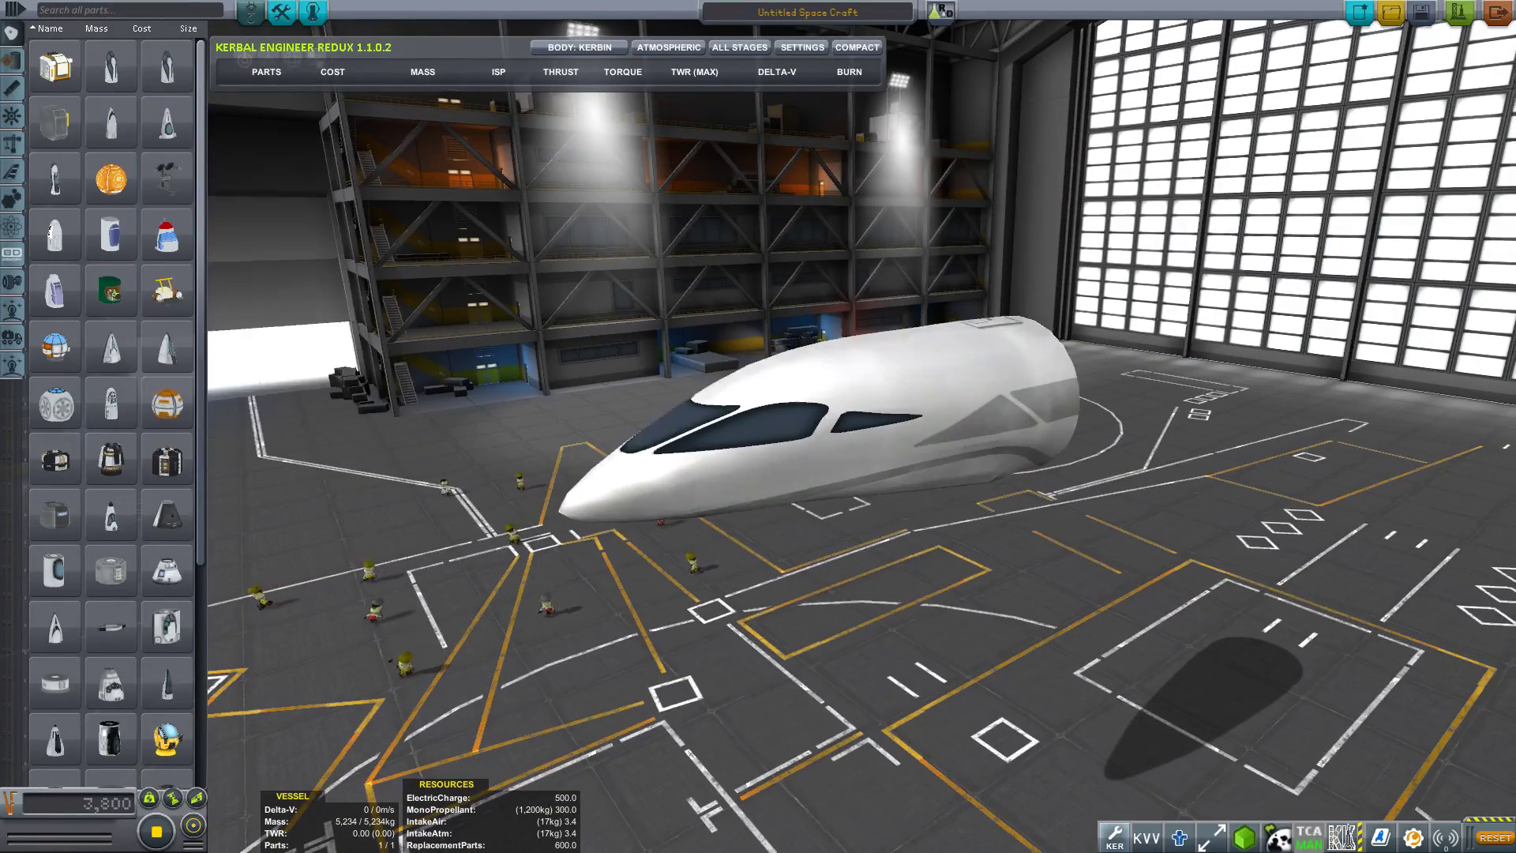
{"action": "key", "text": "Down"}
{"action": "key", "text": "Up"}
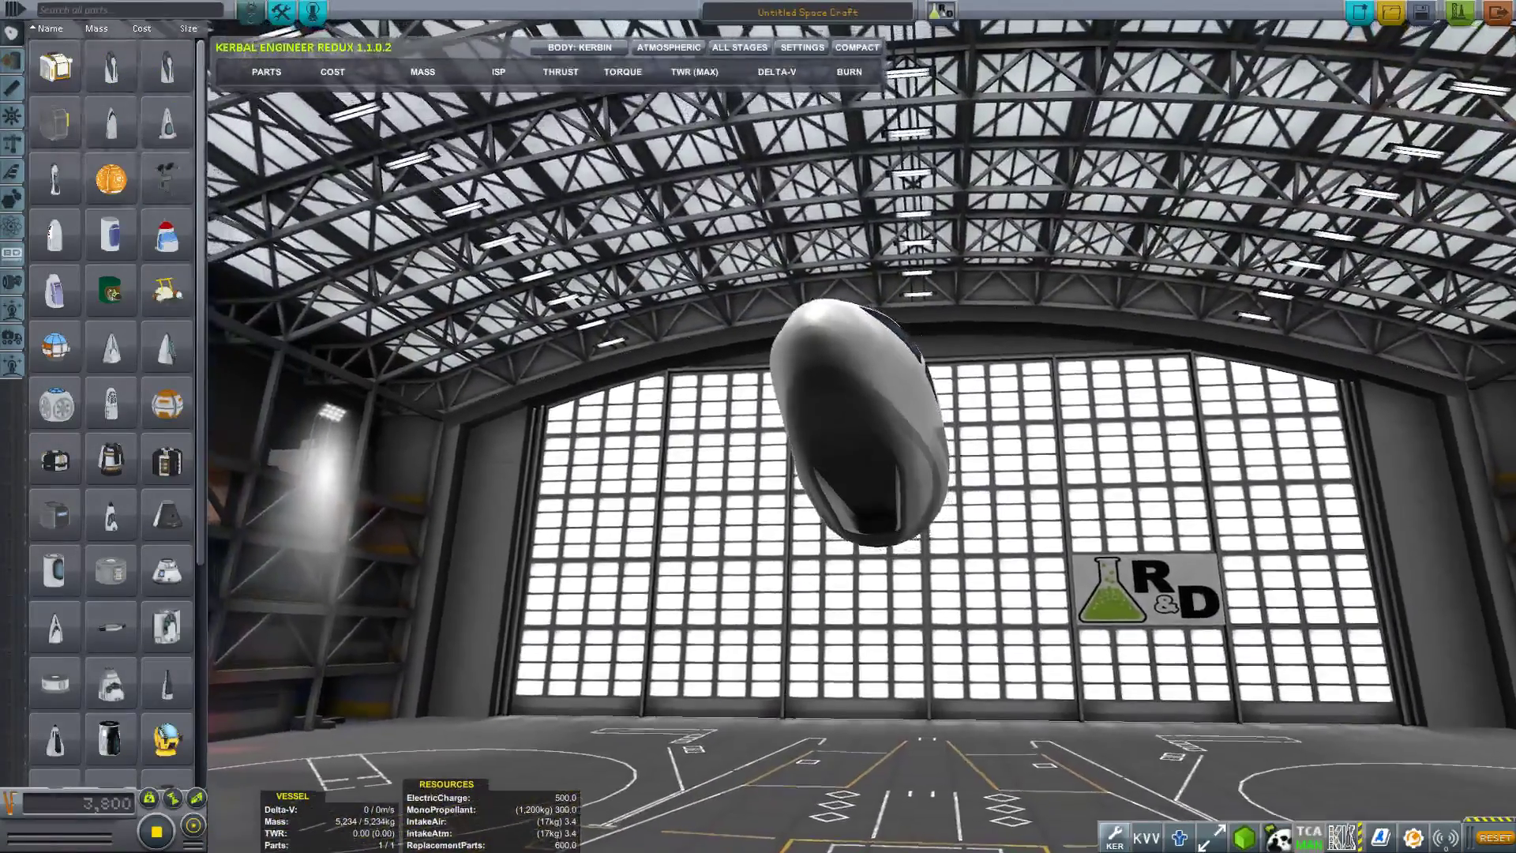
{"action": "key", "text": "Right"}
{"action": "key", "text": "Right"}
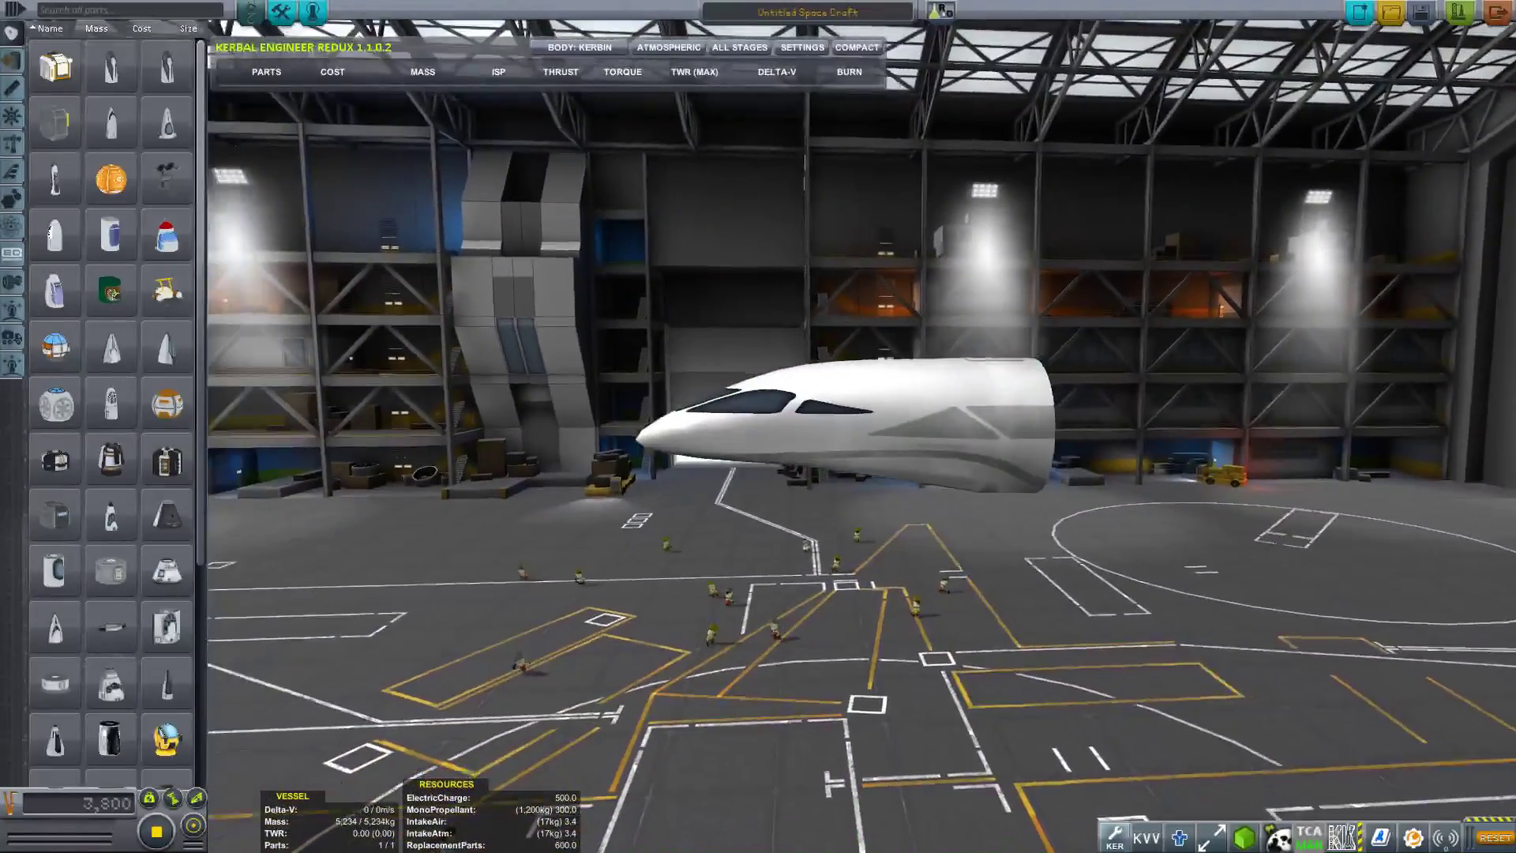
Attach the small orange-and-white pod to the rear of the cockpit
{"action": "mouse_move", "coordinate": [167, 346]}
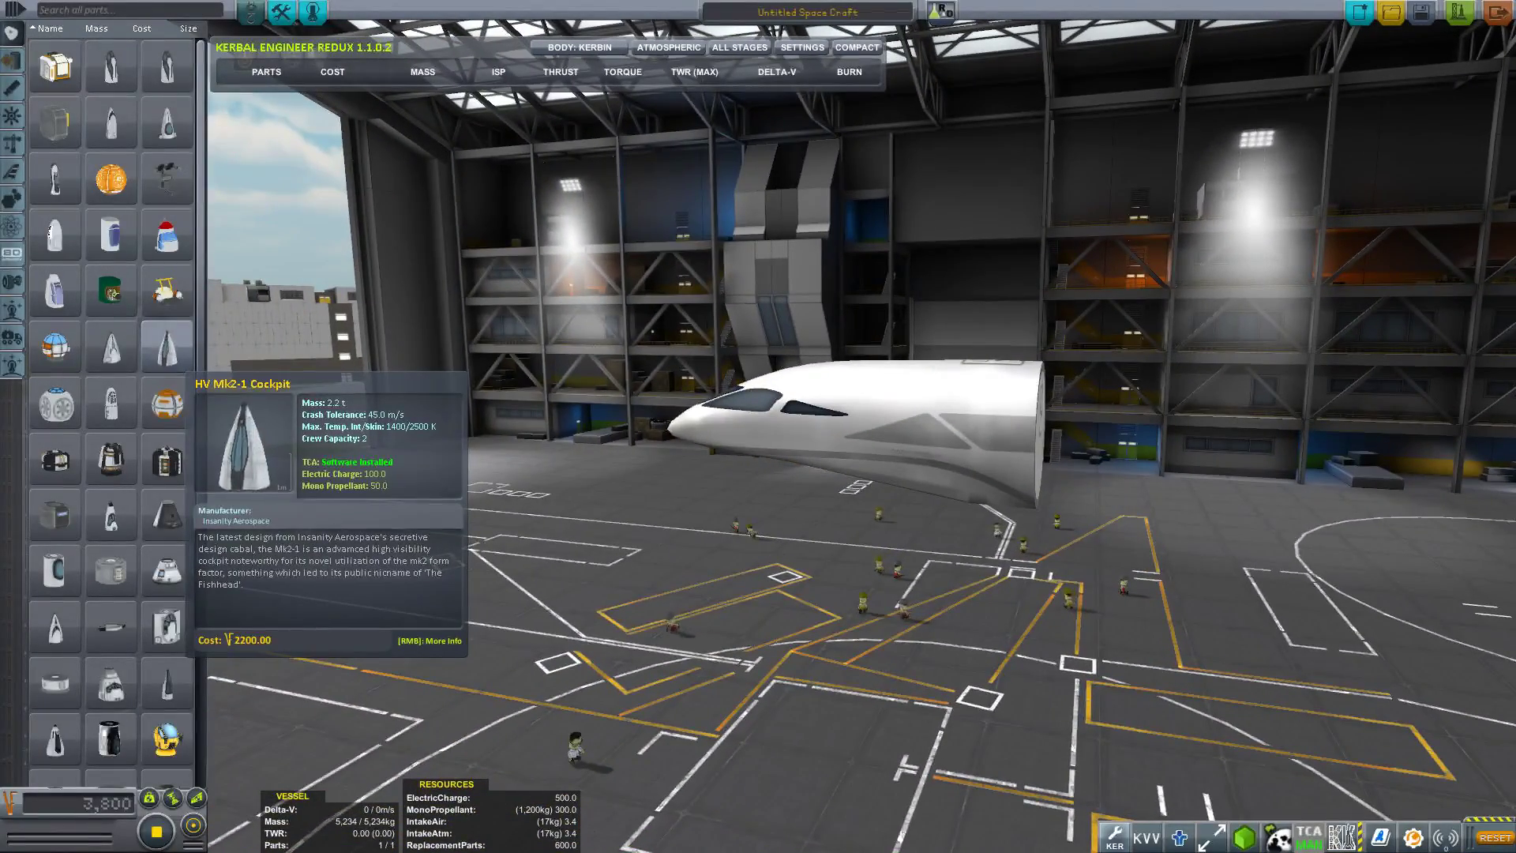
{"action": "mouse_move", "coordinate": [55, 345]}
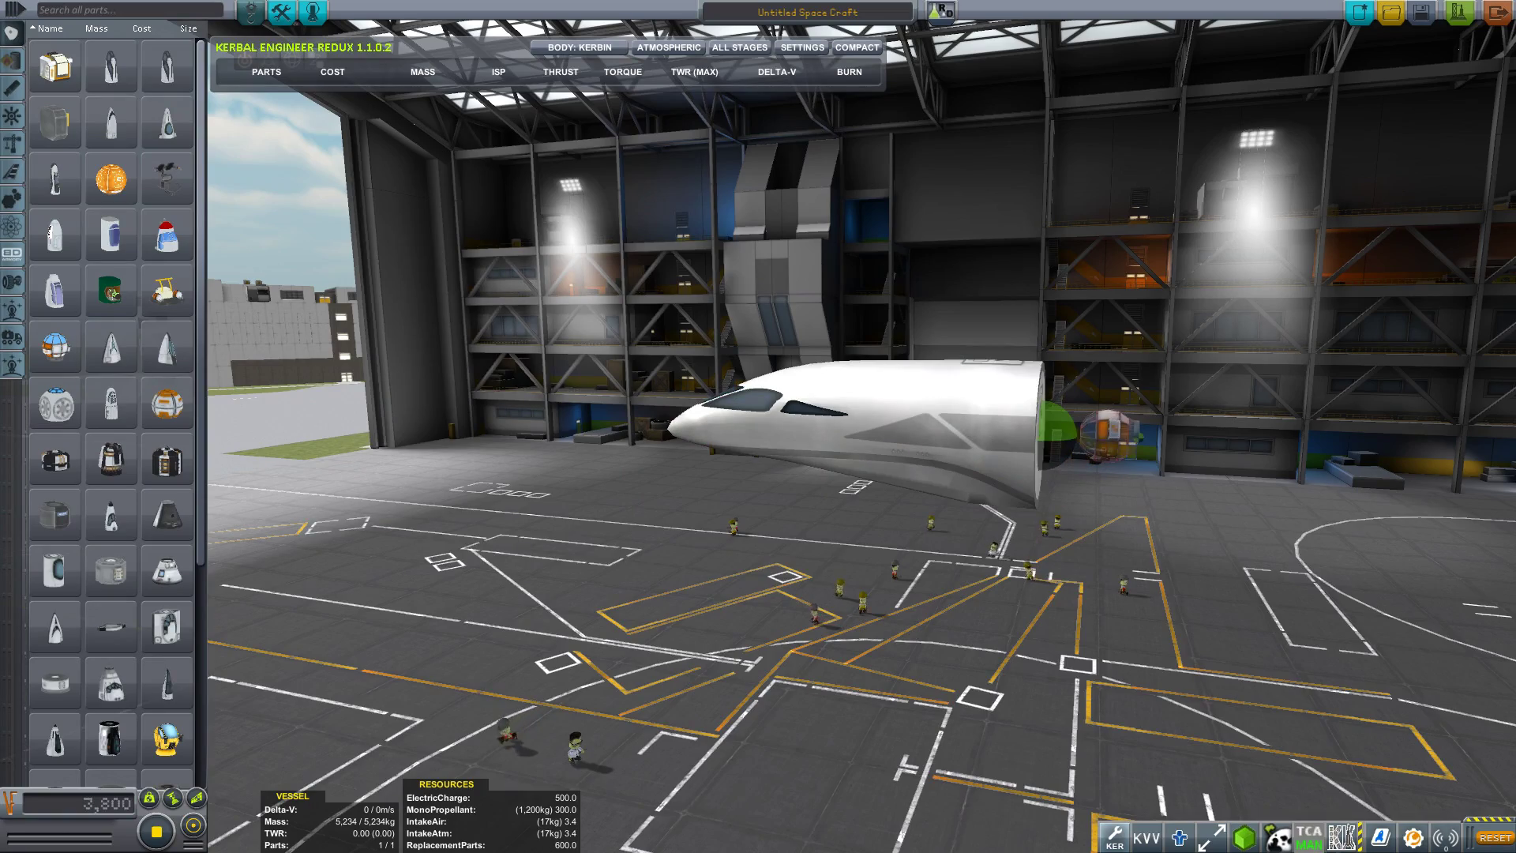
{"action": "left_click", "coordinate": [1072, 434]}
{"action": "left_click_drag", "start_coordinate": [1071, 435], "coordinate": [1184, 466]}
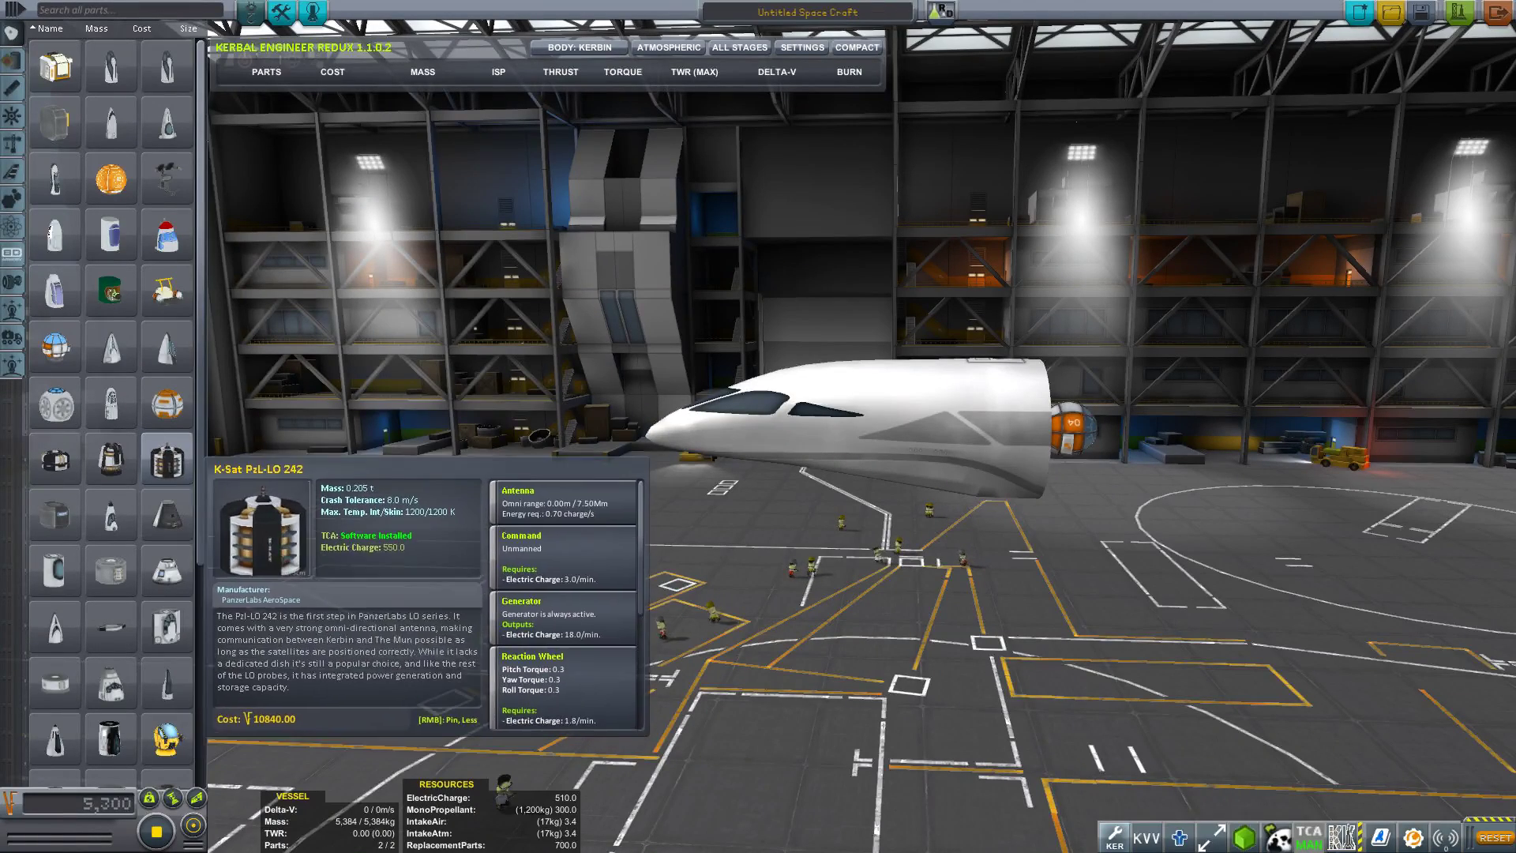
Look through the rest of the command parts and view the craft from farther away
{"action": "scroll", "coordinate": [167, 510], "scroll_direction": "down", "scroll_amount": 4}
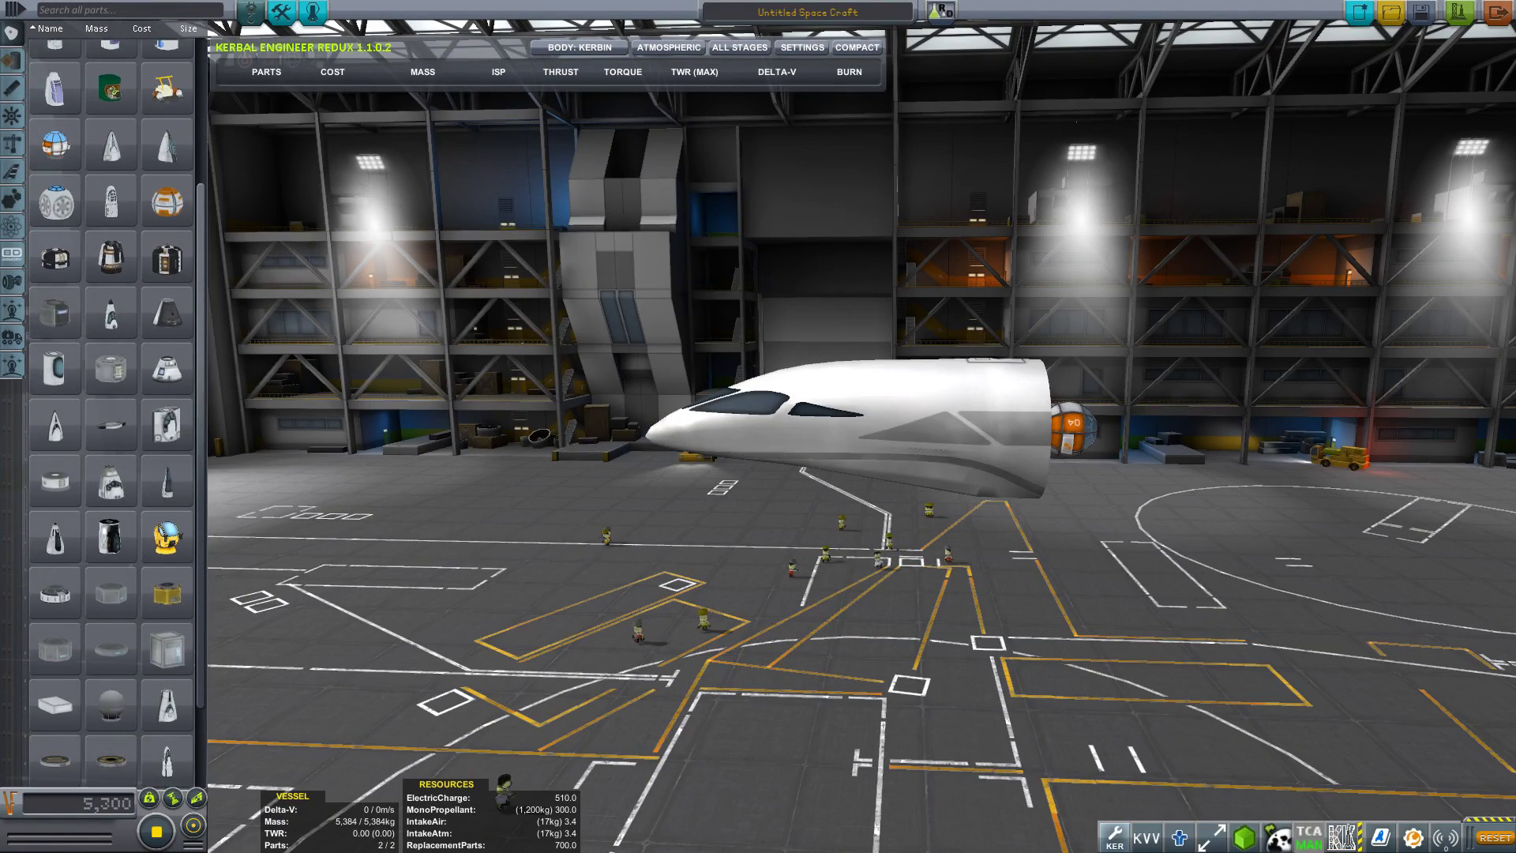
{"action": "mouse_move", "coordinate": [167, 511]}
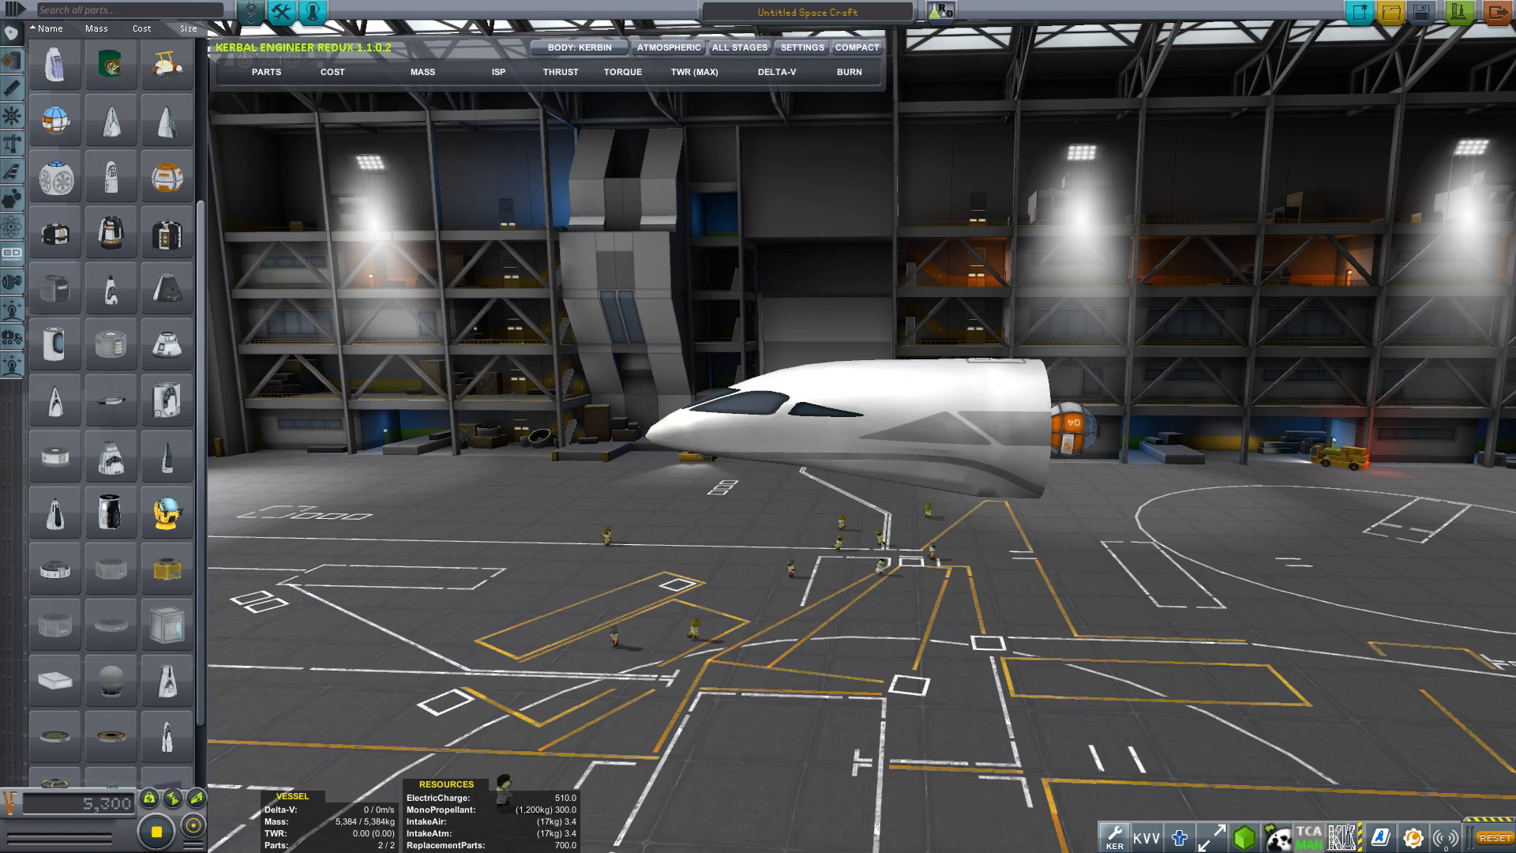
{"action": "scroll", "coordinate": [164, 426], "scroll_direction": "down", "scroll_amount": 1}
{"action": "mouse_move", "coordinate": [164, 426]}
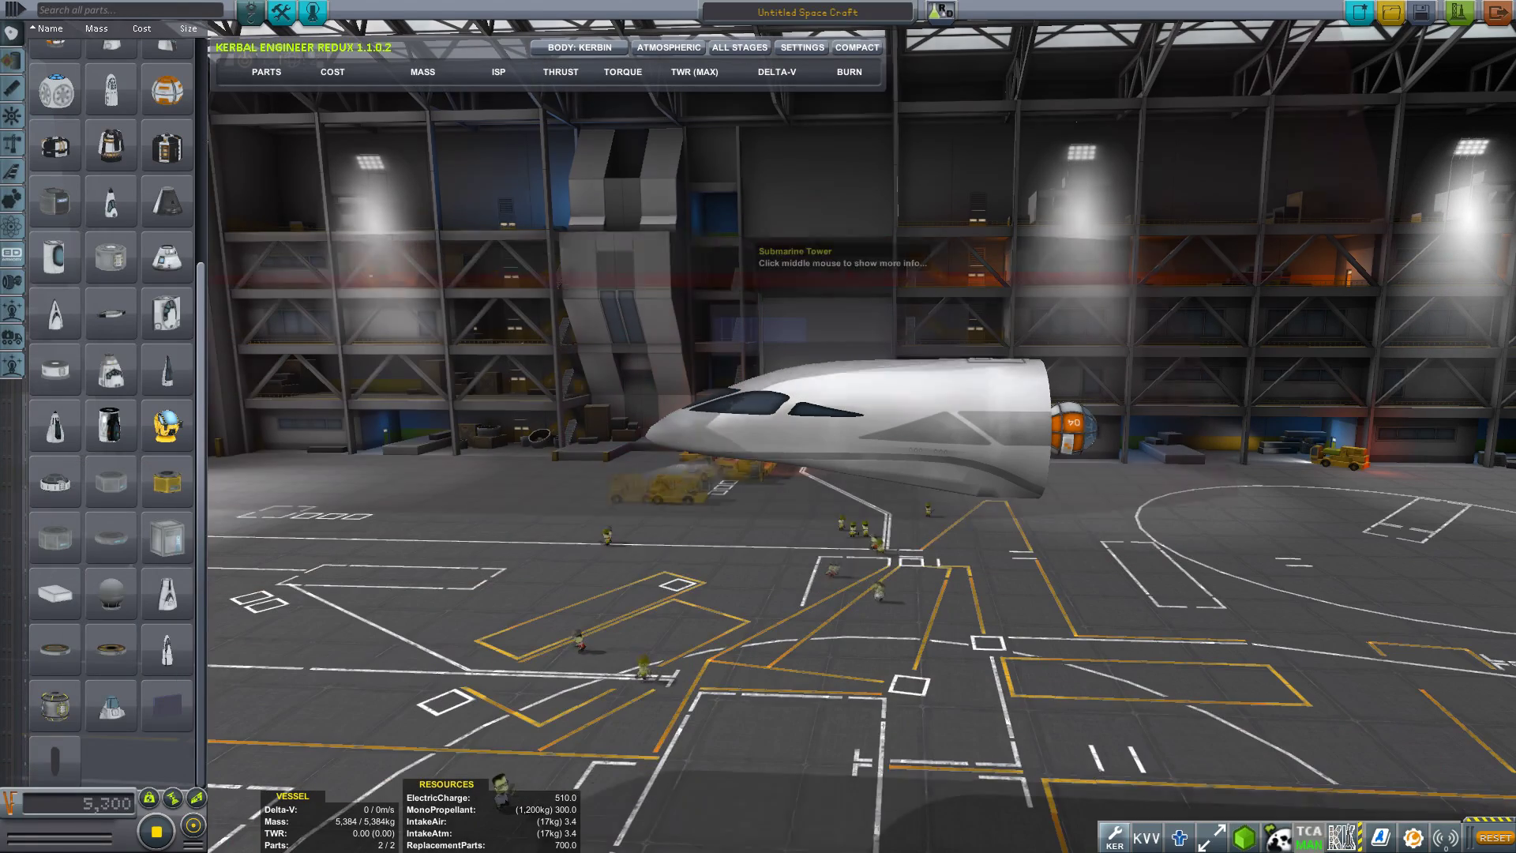
{"action": "scroll", "coordinate": [860, 435], "scroll_direction": "down", "scroll_amount": 2}
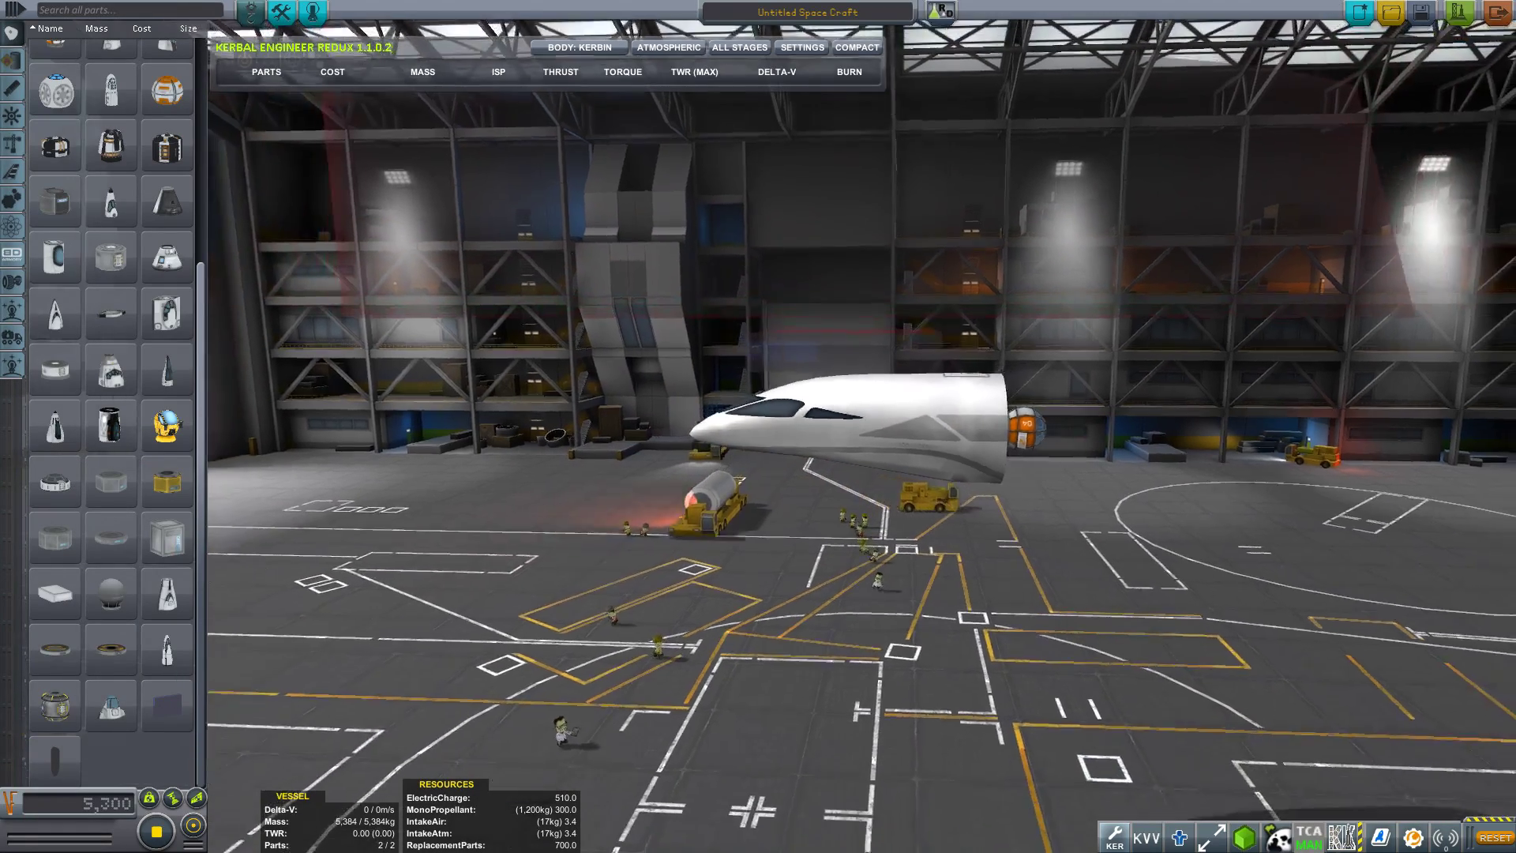
{"action": "scroll", "coordinate": [860, 436], "scroll_direction": "down", "scroll_amount": 2}
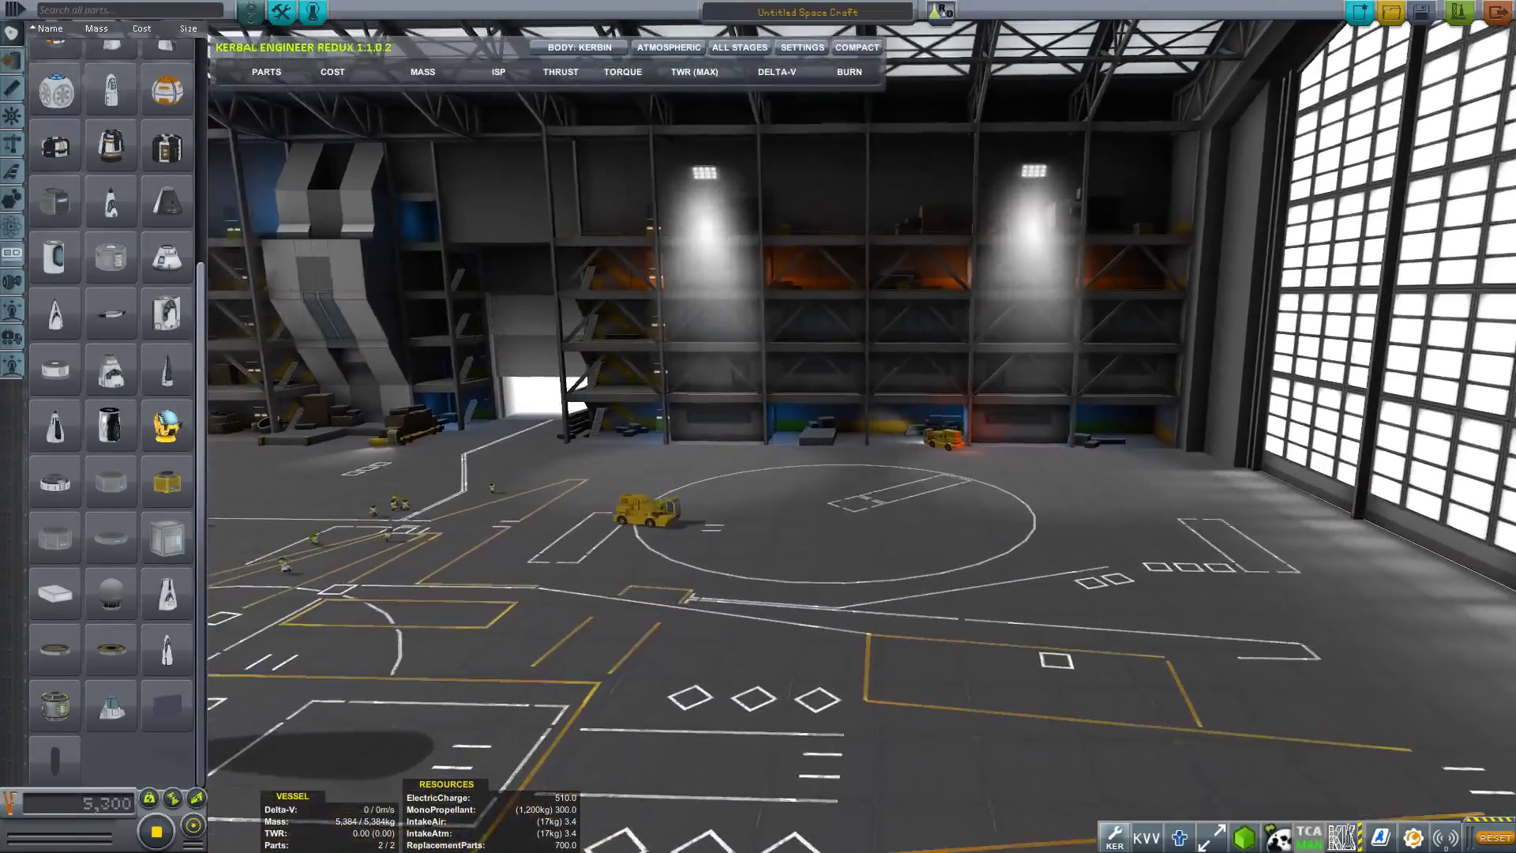
{"action": "scroll", "coordinate": [860, 442], "scroll_direction": "down", "scroll_amount": 5}
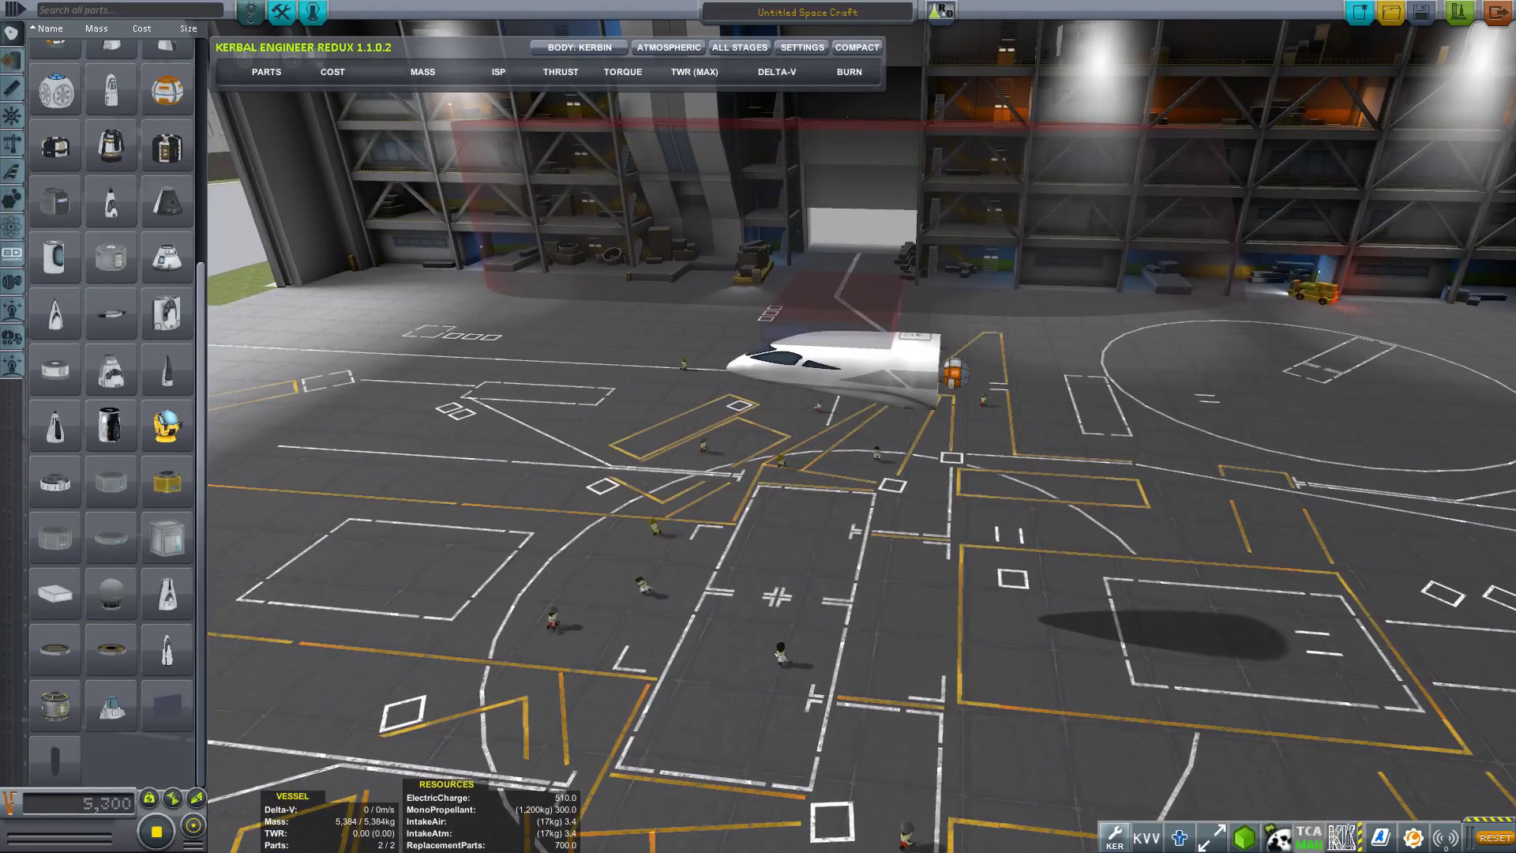
Preview the craft in Kronal Vessel Viewer, close it, and hide the Kerbal Engineer Redux readout
{"action": "left_click", "coordinate": [1146, 837]}
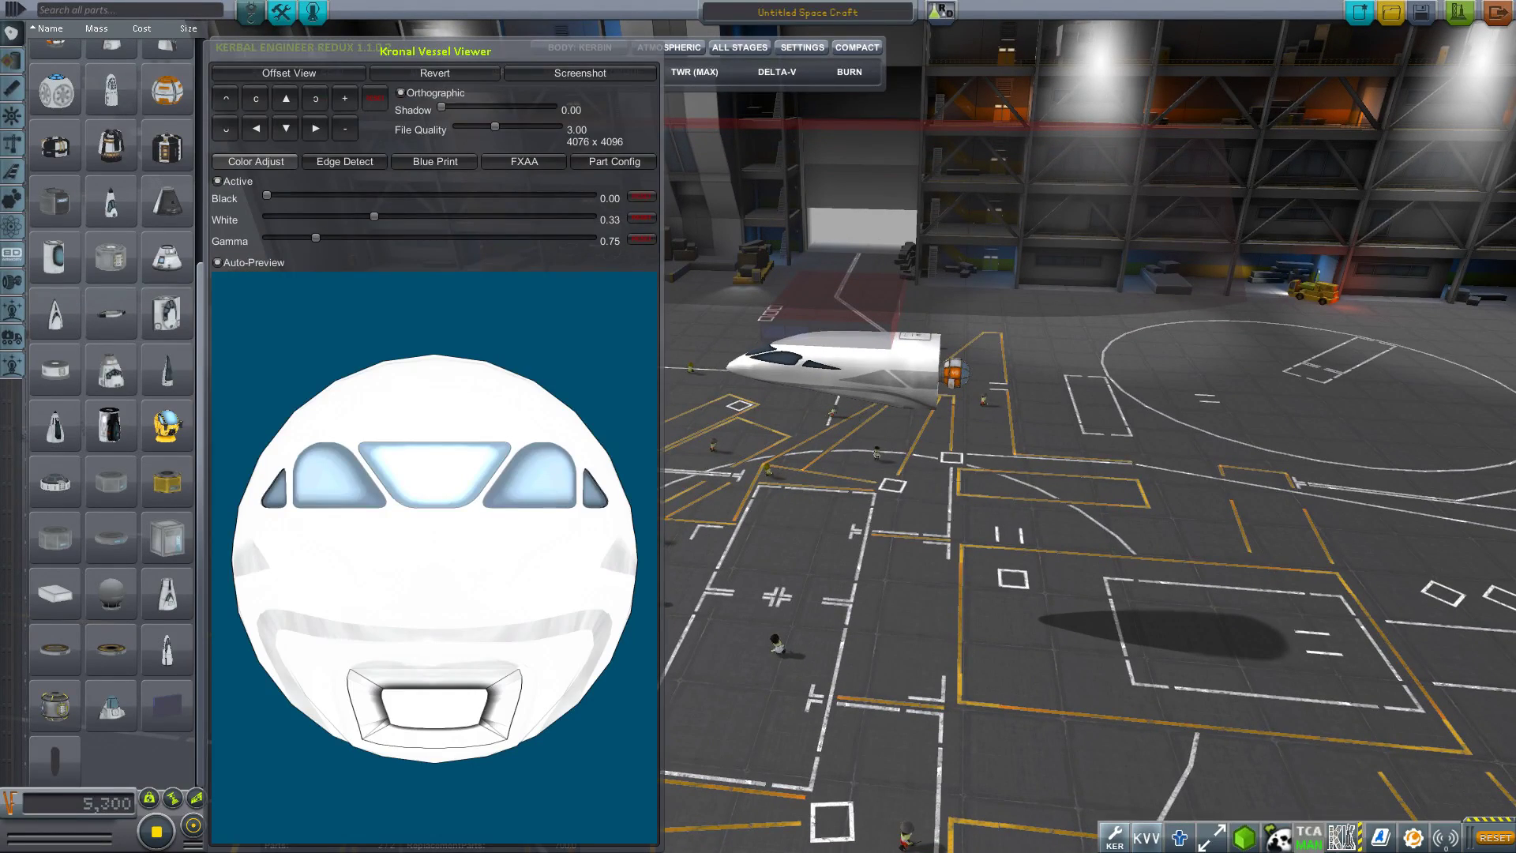
{"action": "left_click", "coordinate": [1146, 837]}
{"action": "left_click", "coordinate": [1114, 837]}
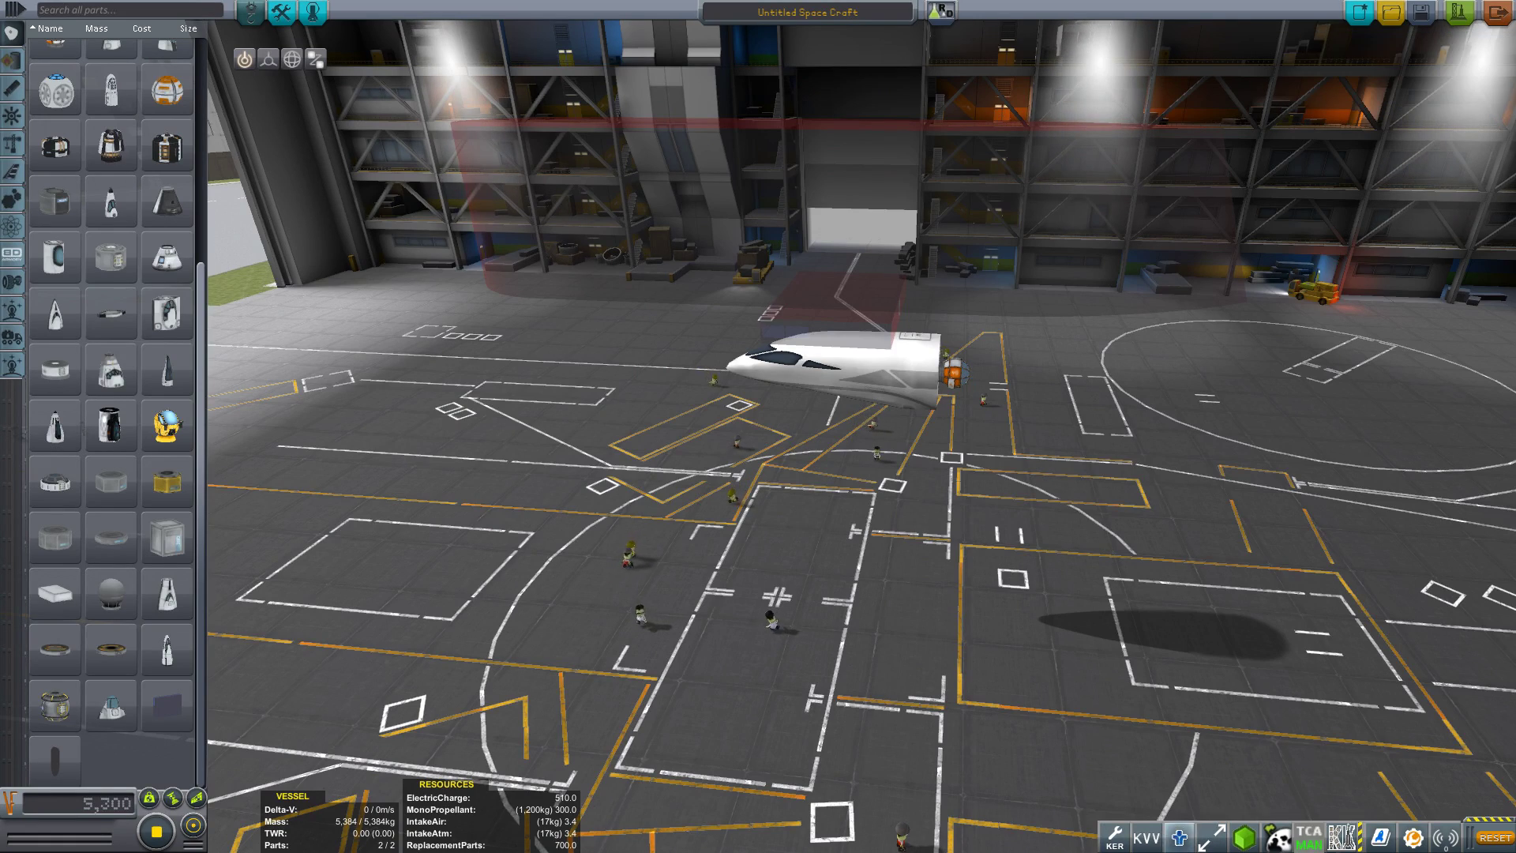
{"action": "scroll", "coordinate": [861, 426], "scroll_direction": "up", "scroll_amount": 1}
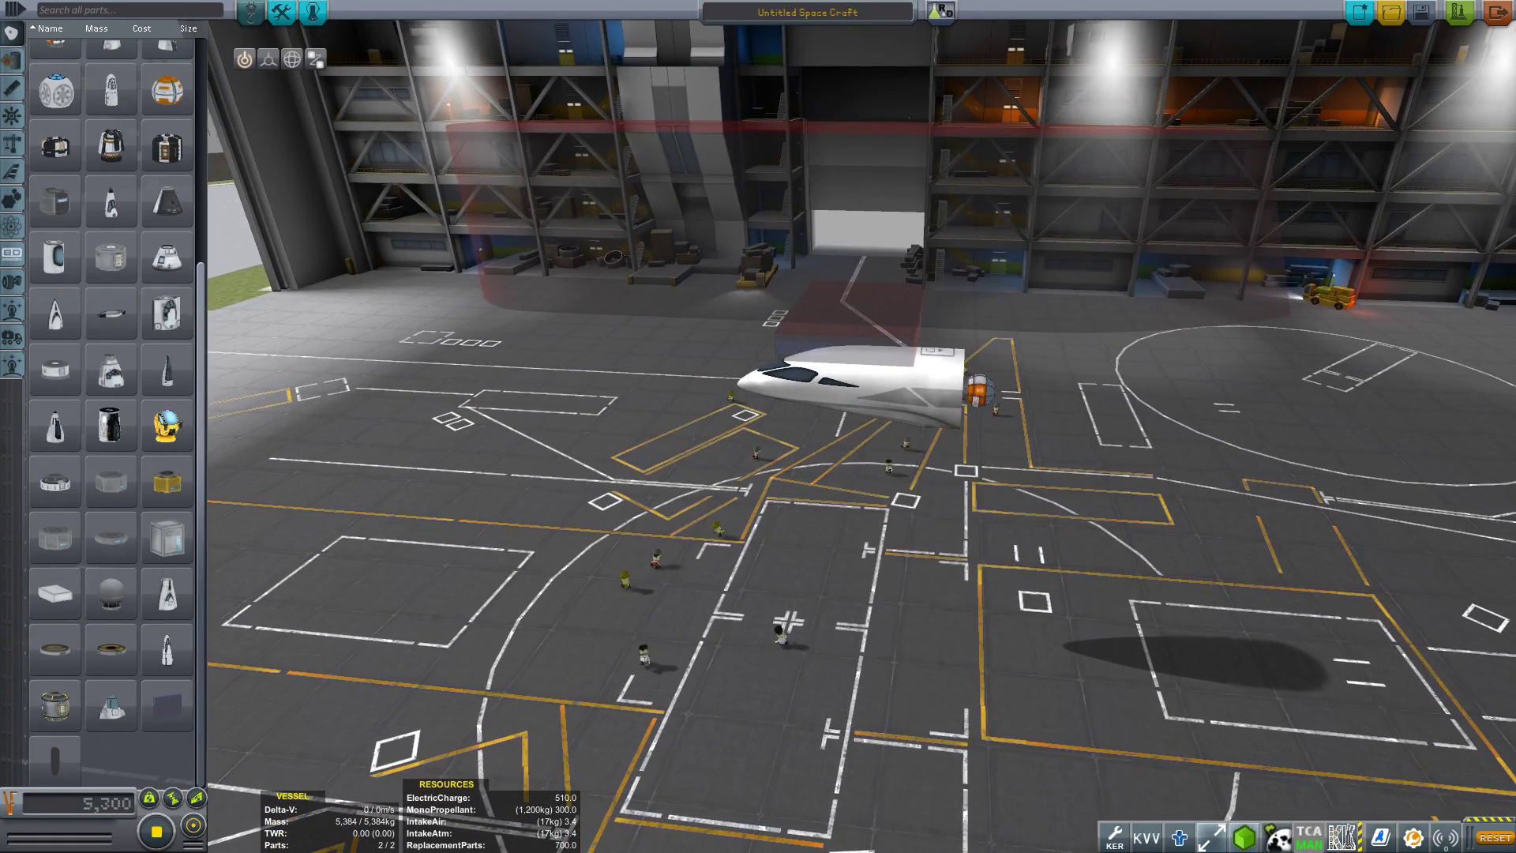
Examine the two-part craft from its side, rear and above in the hangar
{"action": "left_click", "coordinate": [1244, 837]}
{"action": "left_click", "coordinate": [1244, 837]}
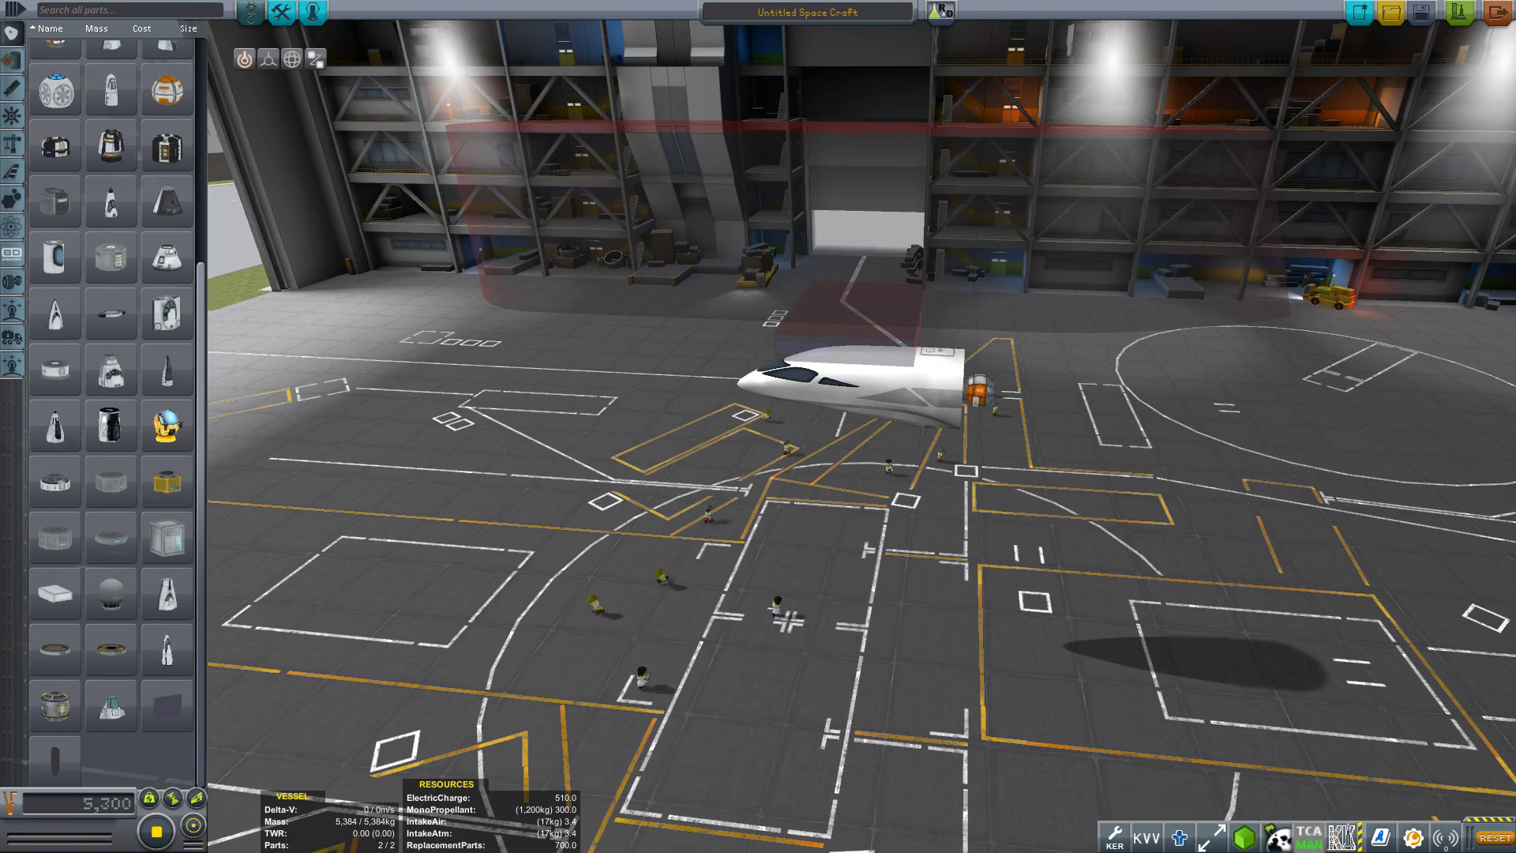
{"action": "key", "text": "Left"}
{"action": "key", "text": "Down"}
{"action": "key", "text": "Right"}
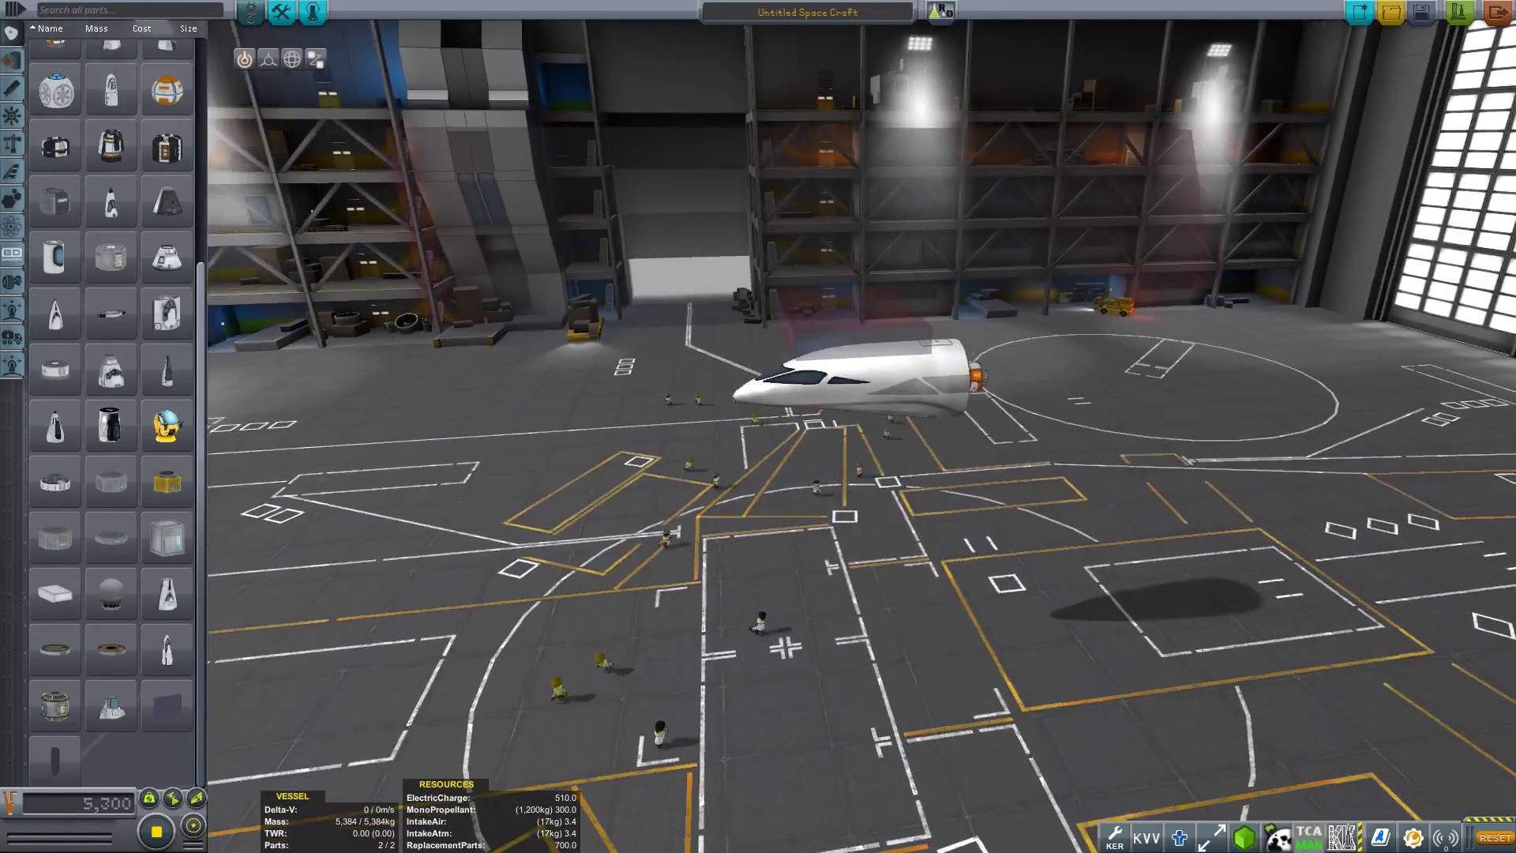
{"action": "key", "text": "Right"}
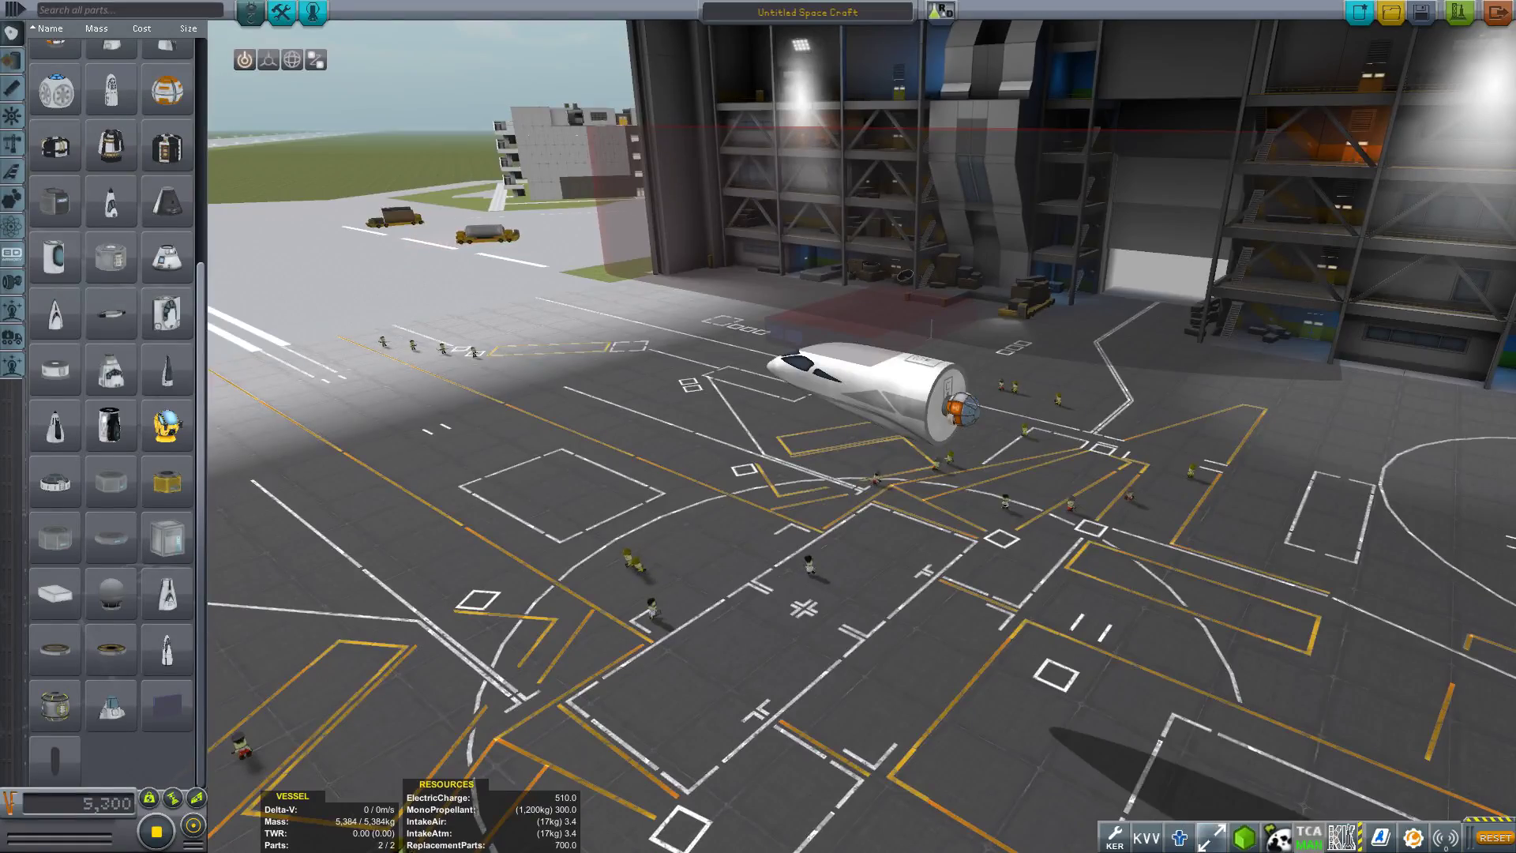
{"action": "key", "text": "Up"}
{"action": "key", "text": "Down"}
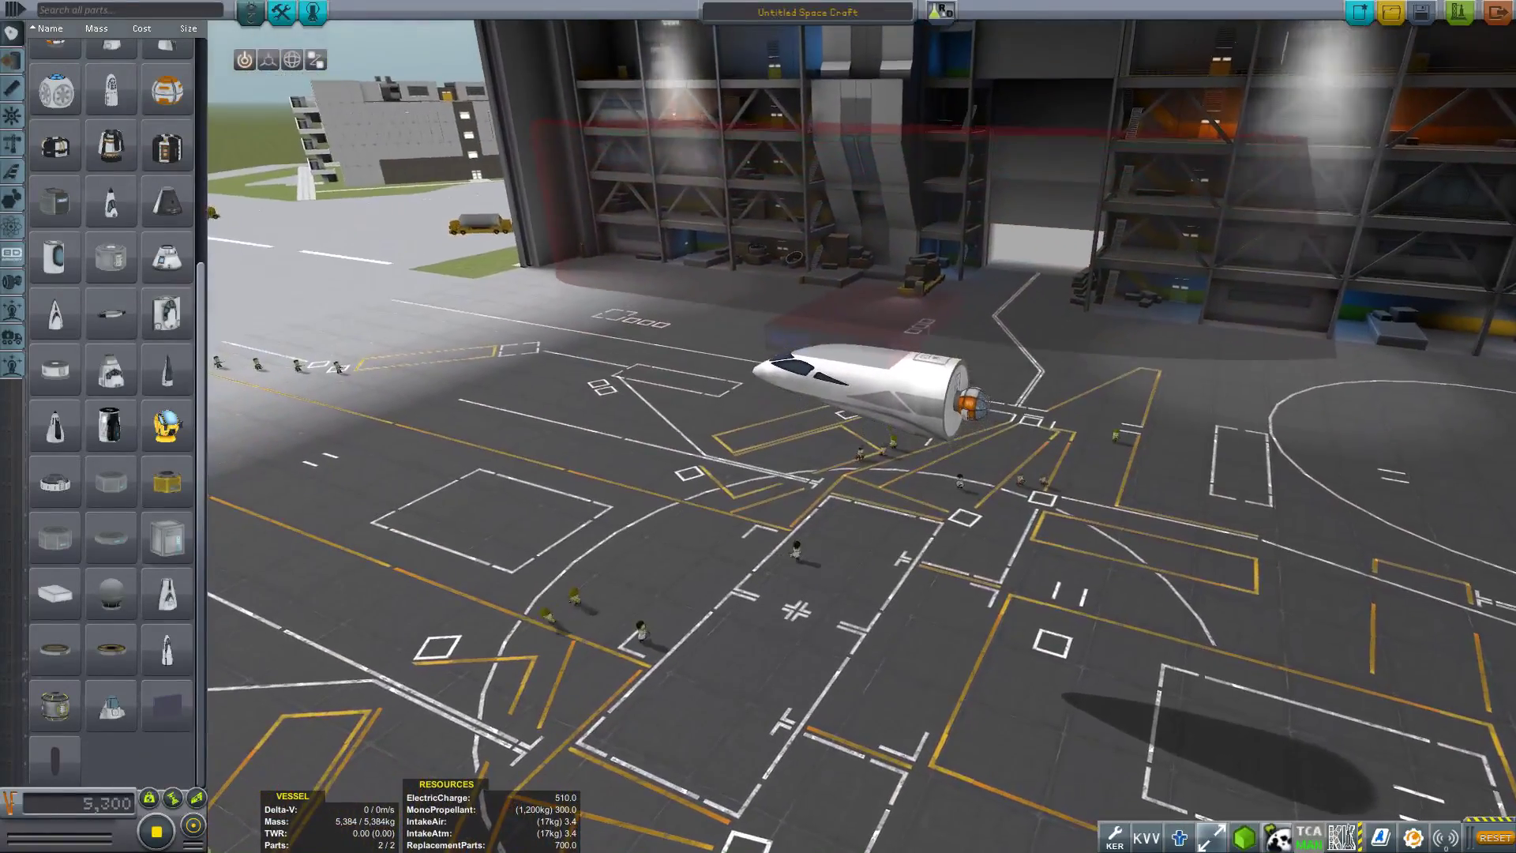
Check the remaining mod tools available in the hangar, including TCA and the launch site selection
{"action": "left_click", "coordinate": [1277, 836]}
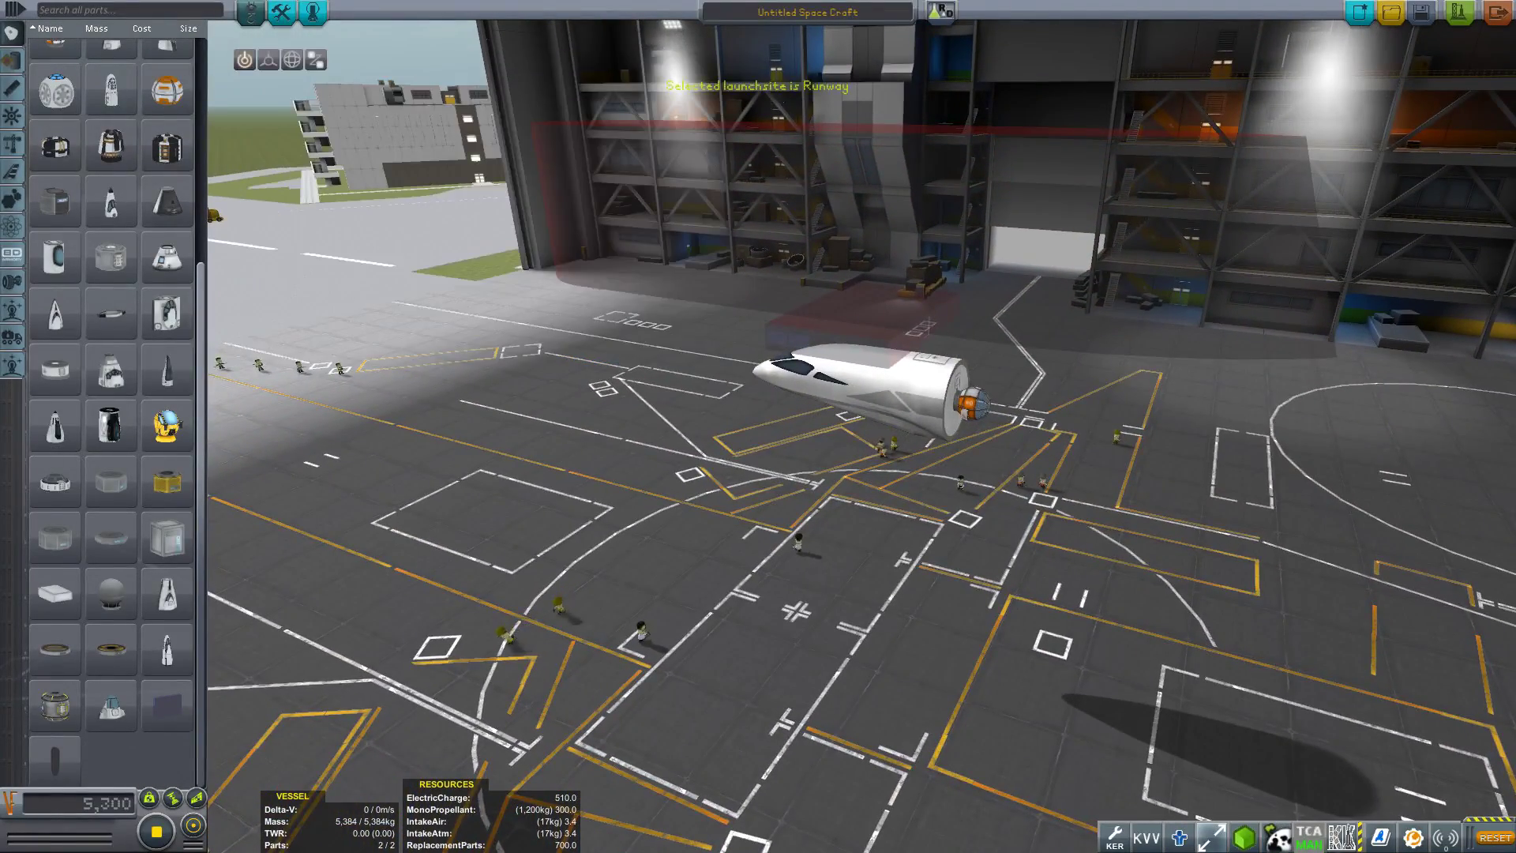
{"action": "left_click", "coordinate": [1308, 837]}
{"action": "left_click", "coordinate": [1308, 837]}
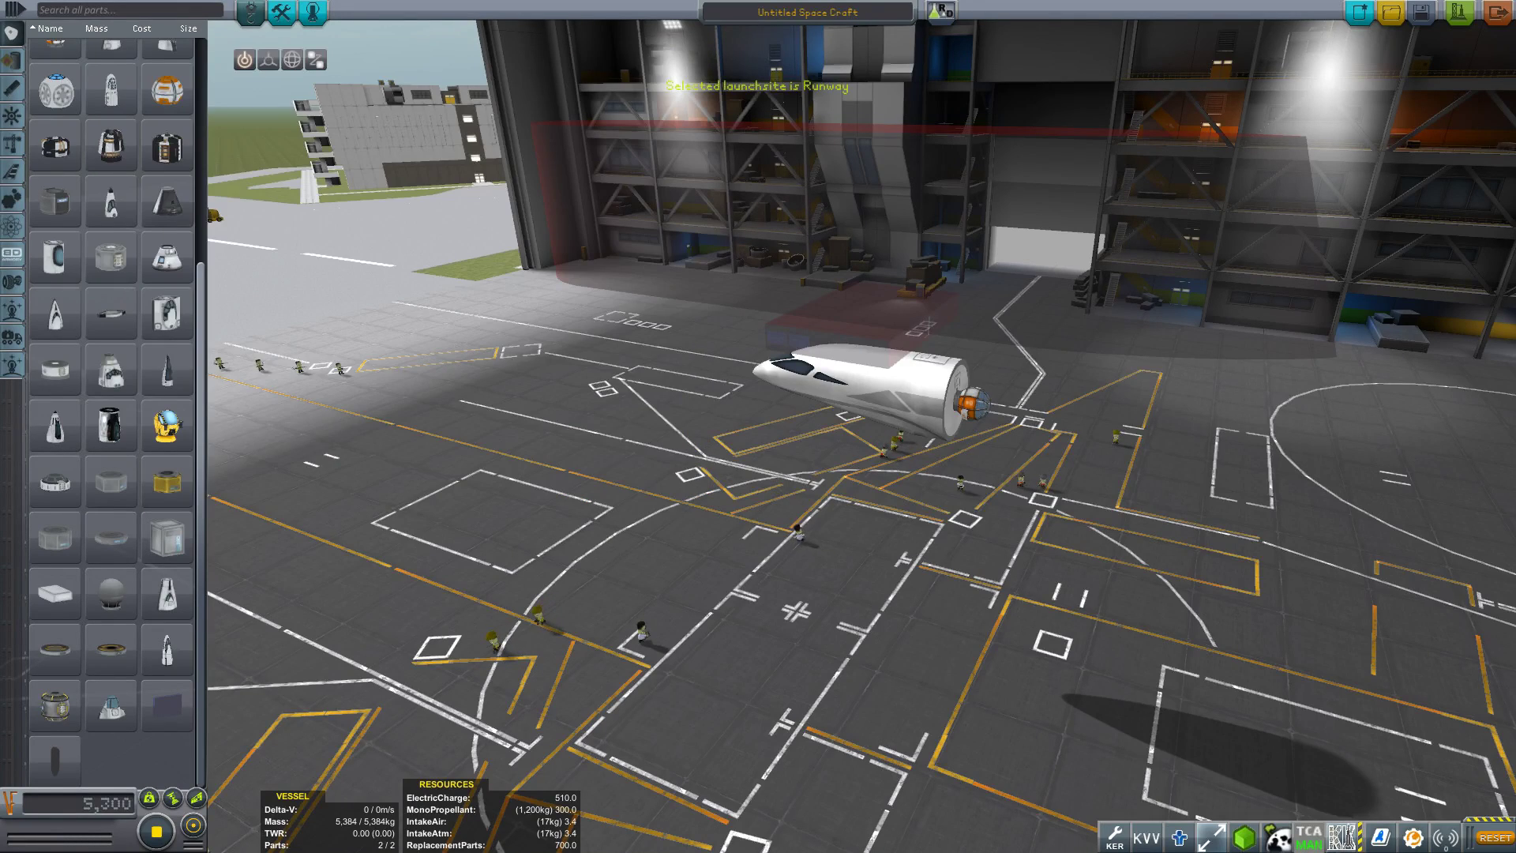
{"action": "left_click", "coordinate": [1342, 837]}
{"action": "left_click", "coordinate": [1341, 837]}
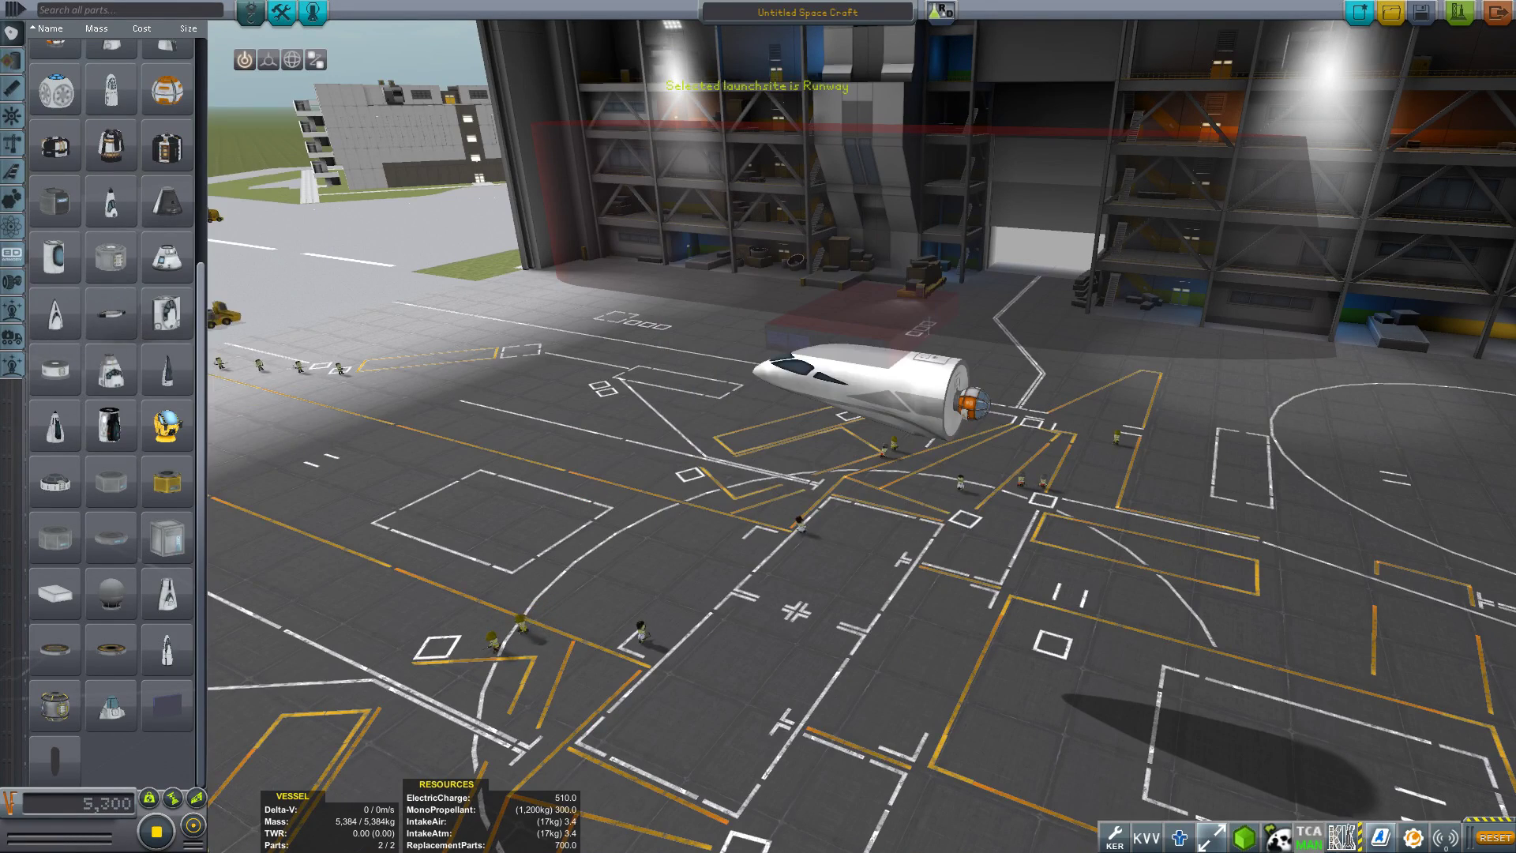
{"action": "left_click", "coordinate": [1380, 837]}
{"action": "left_click", "coordinate": [1380, 837]}
{"action": "mouse_move", "coordinate": [1413, 836]}
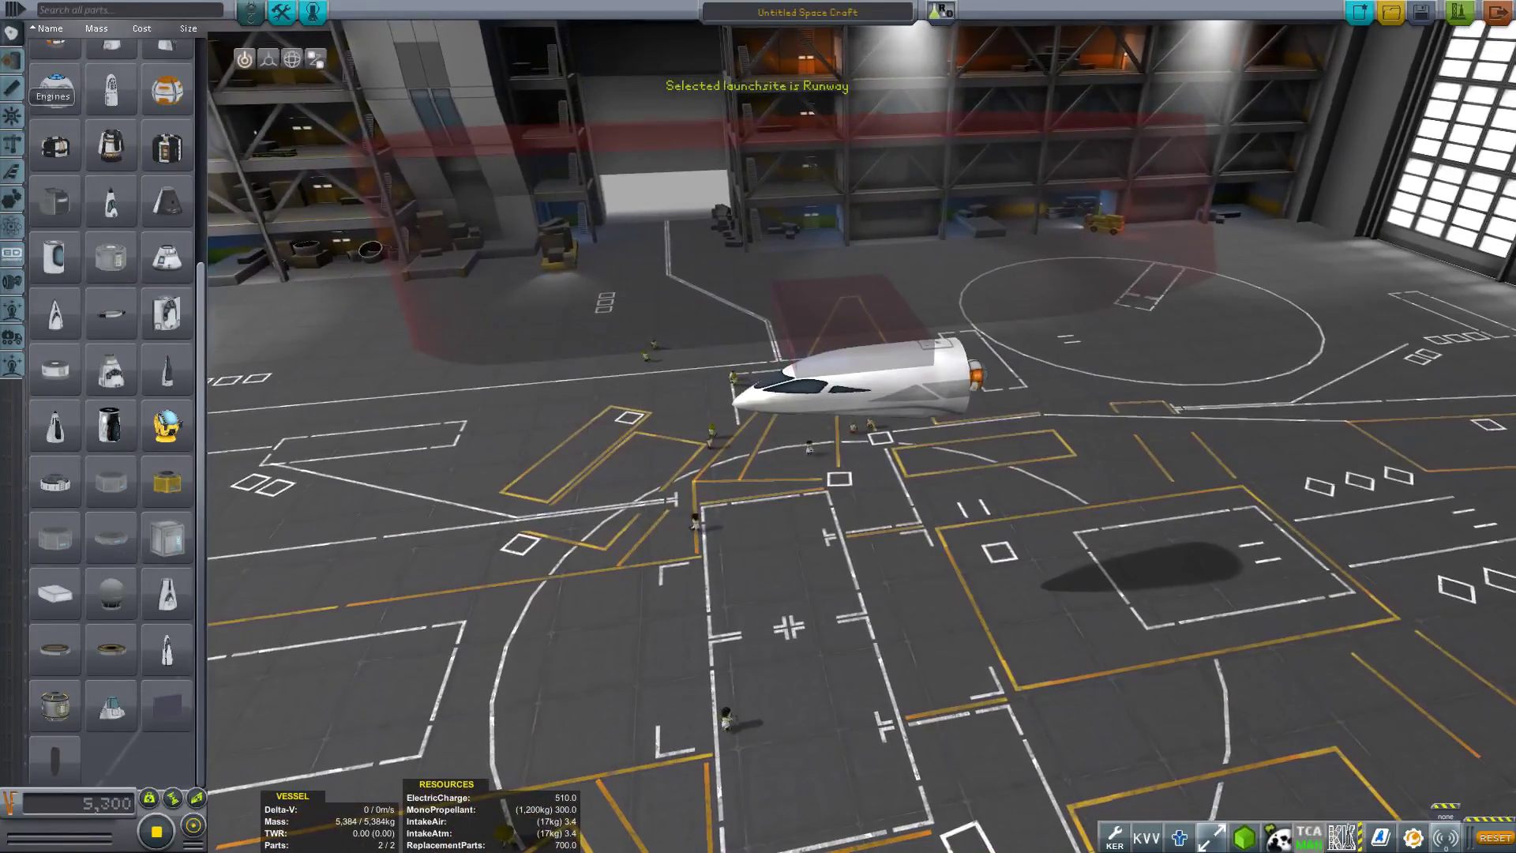
Find the SR-625A Fuel Tank among the fuel tanks and attach it lengthwise to the cockpit's fuselage
{"action": "left_click", "coordinate": [12, 60]}
{"action": "scroll", "coordinate": [57, 119], "scroll_direction": "up", "scroll_amount": 8}
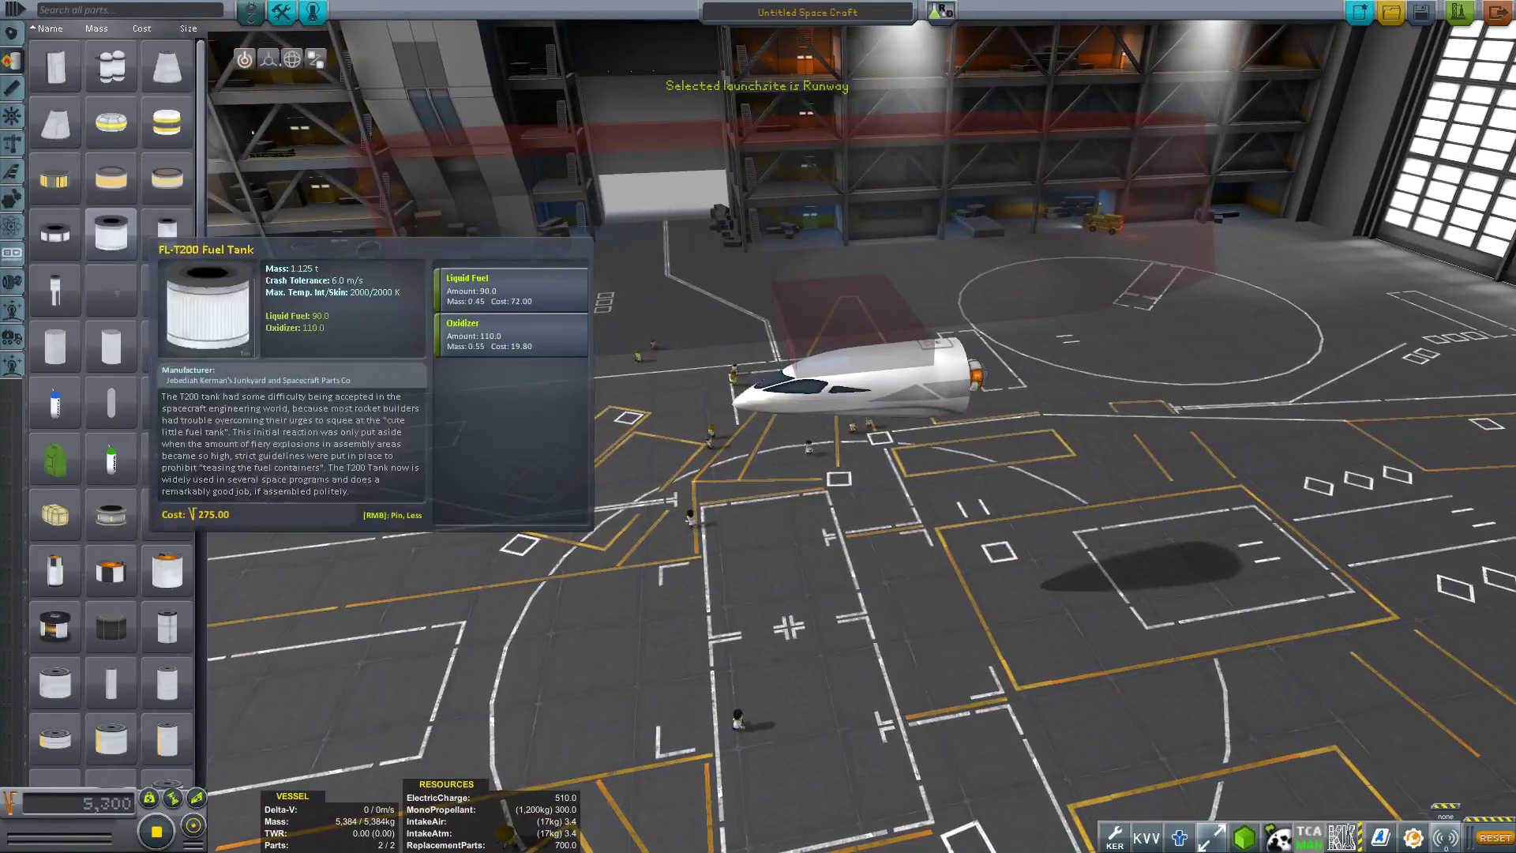
{"action": "scroll", "coordinate": [117, 217], "scroll_direction": "down", "scroll_amount": 1}
{"action": "scroll", "coordinate": [119, 213], "scroll_direction": "down", "scroll_amount": 3}
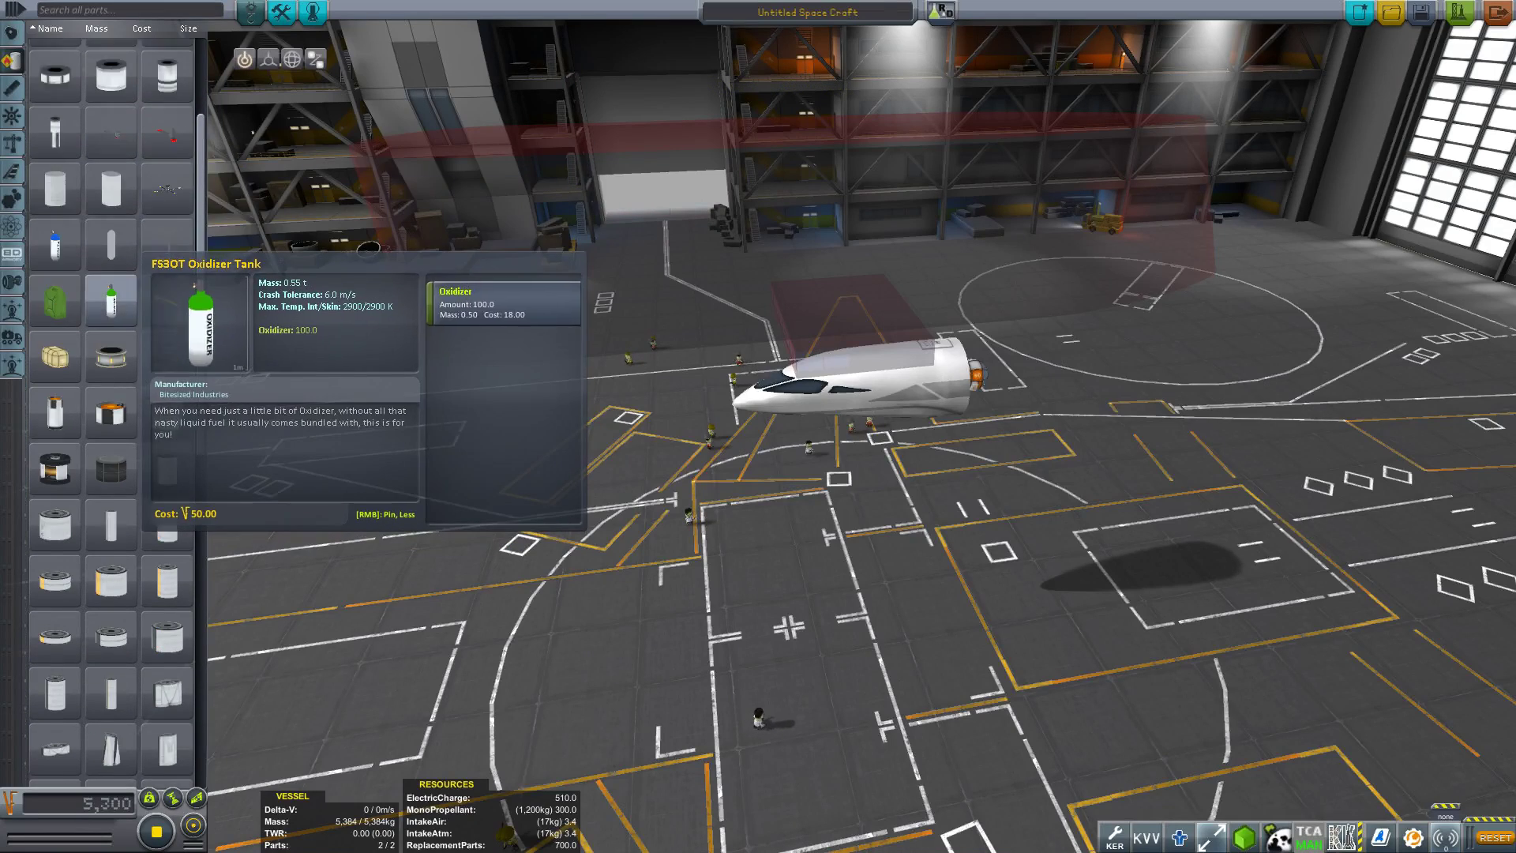
{"action": "scroll", "coordinate": [119, 213], "scroll_direction": "up", "scroll_amount": 4}
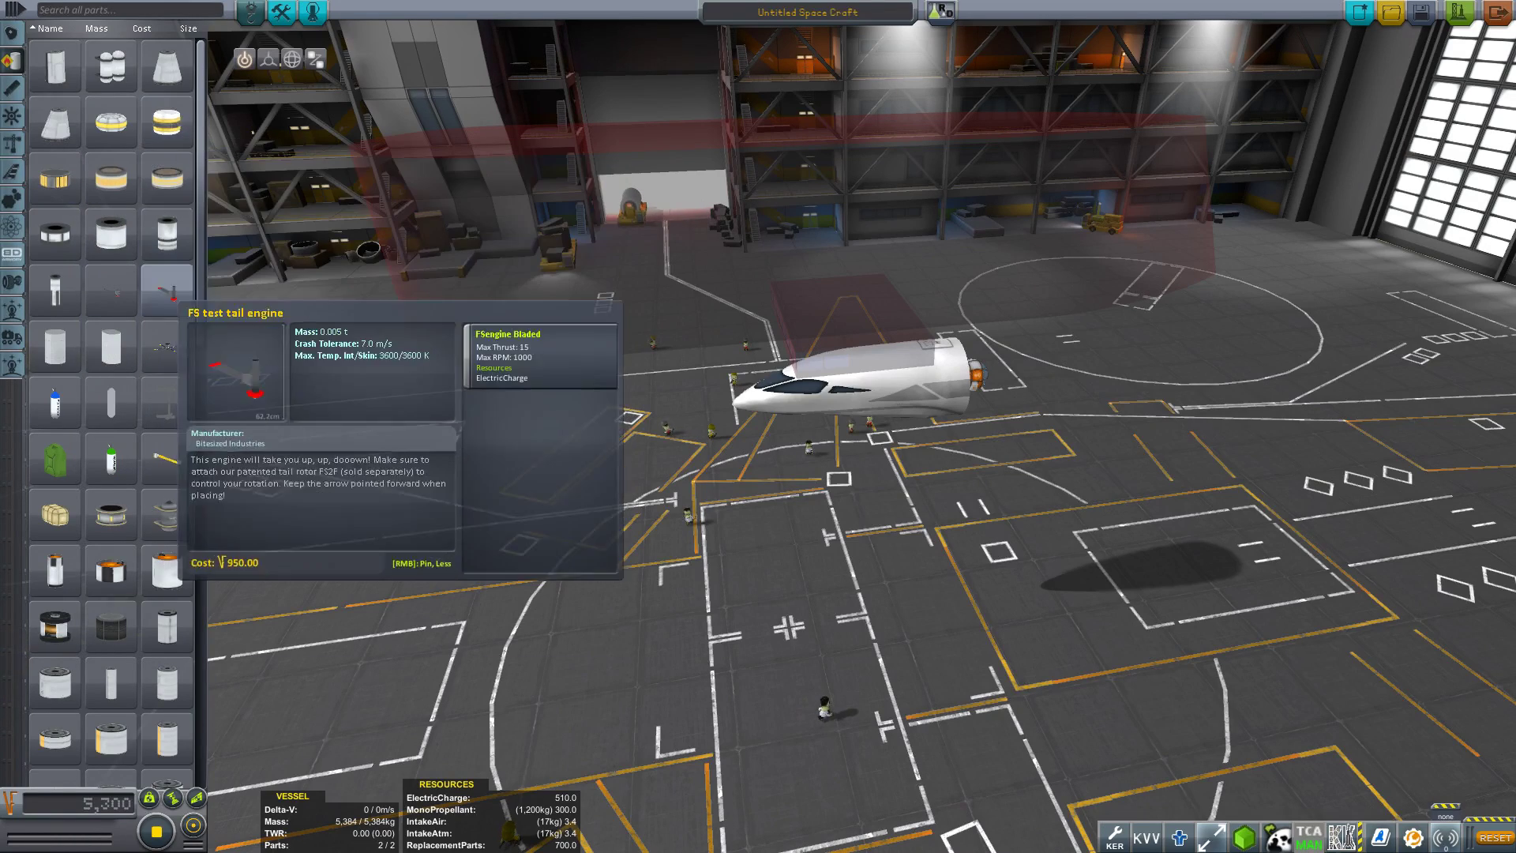
{"action": "scroll", "coordinate": [111, 426], "scroll_direction": "down", "scroll_amount": 1}
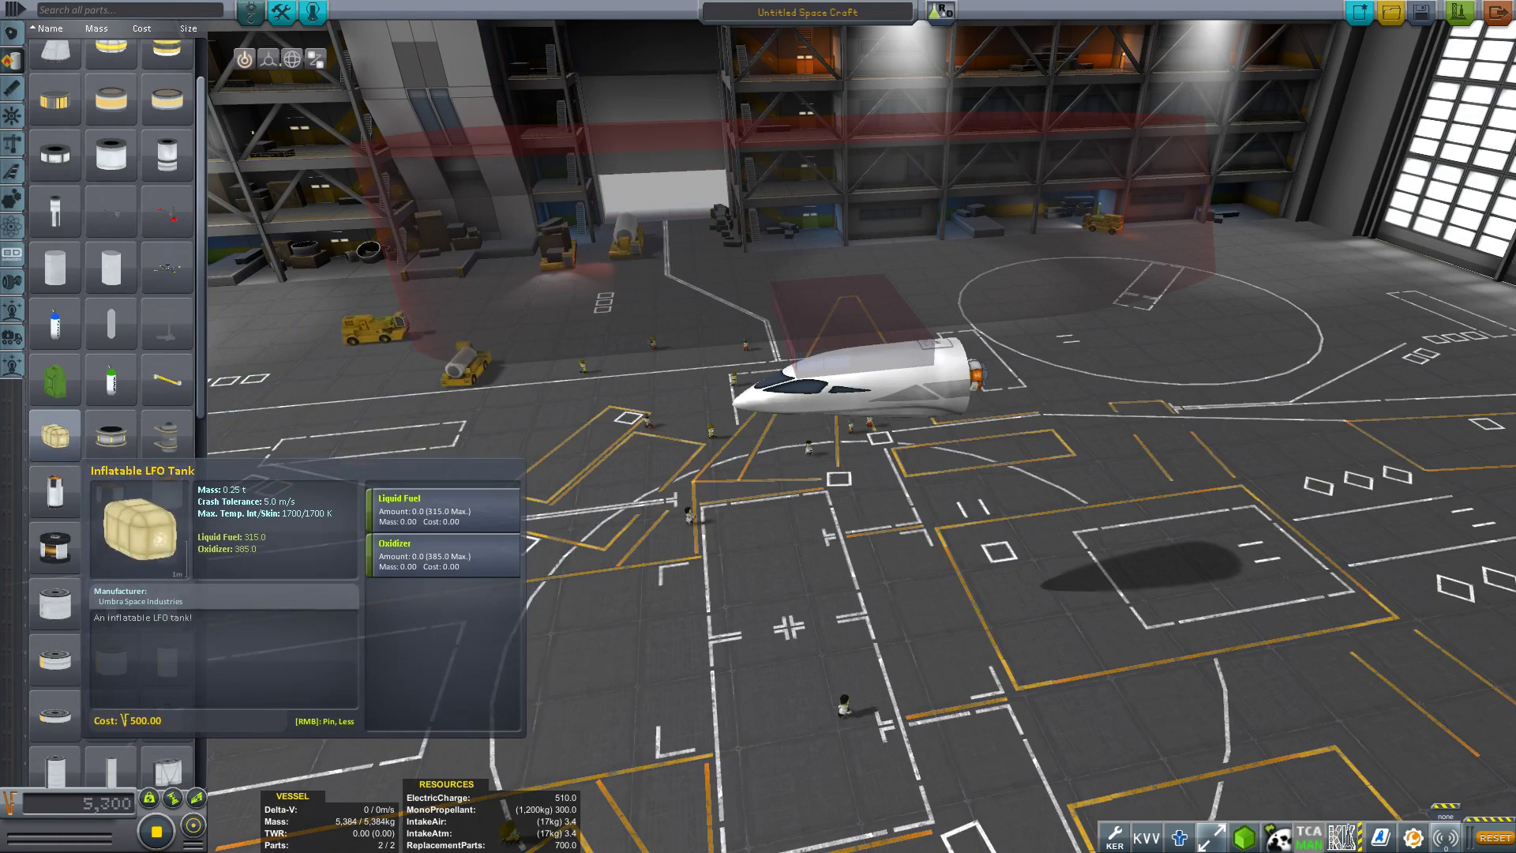
{"action": "scroll", "coordinate": [110, 395], "scroll_direction": "down", "scroll_amount": 5}
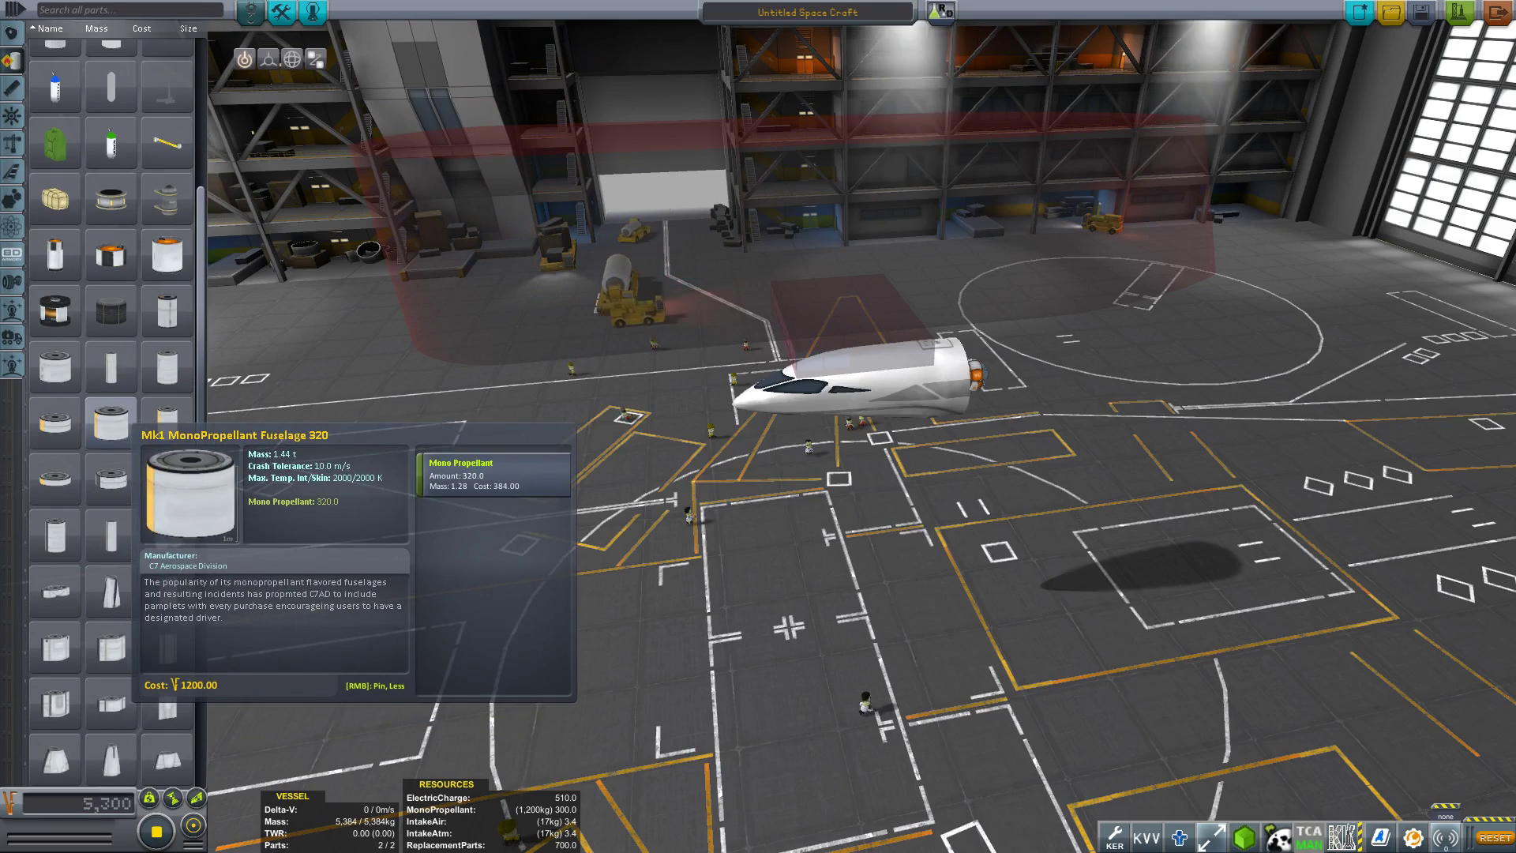
{"action": "scroll", "coordinate": [110, 442], "scroll_direction": "down", "scroll_amount": 10}
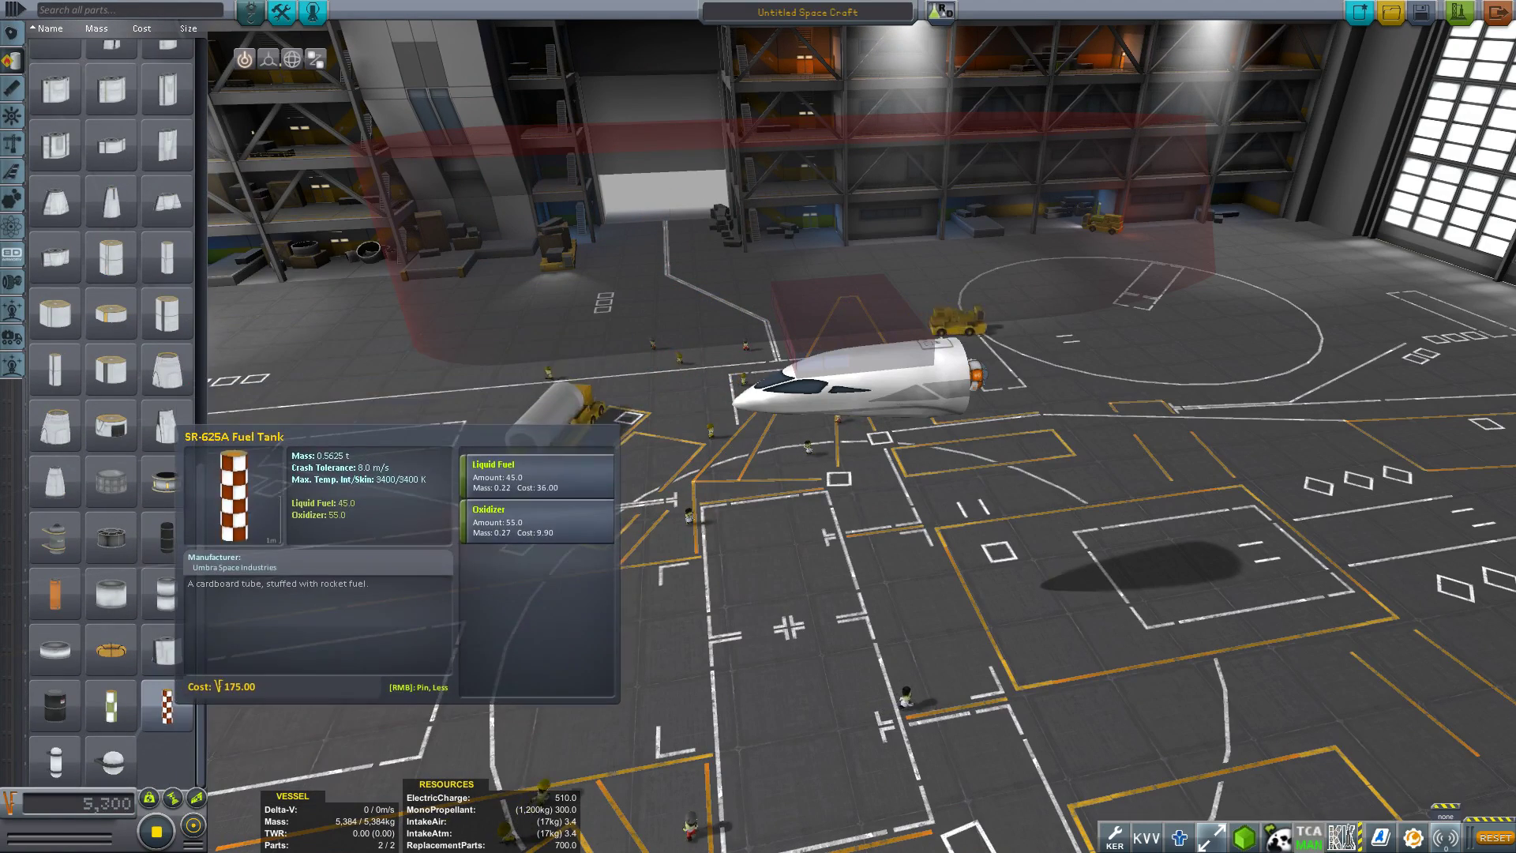
{"action": "left_click", "coordinate": [167, 705]}
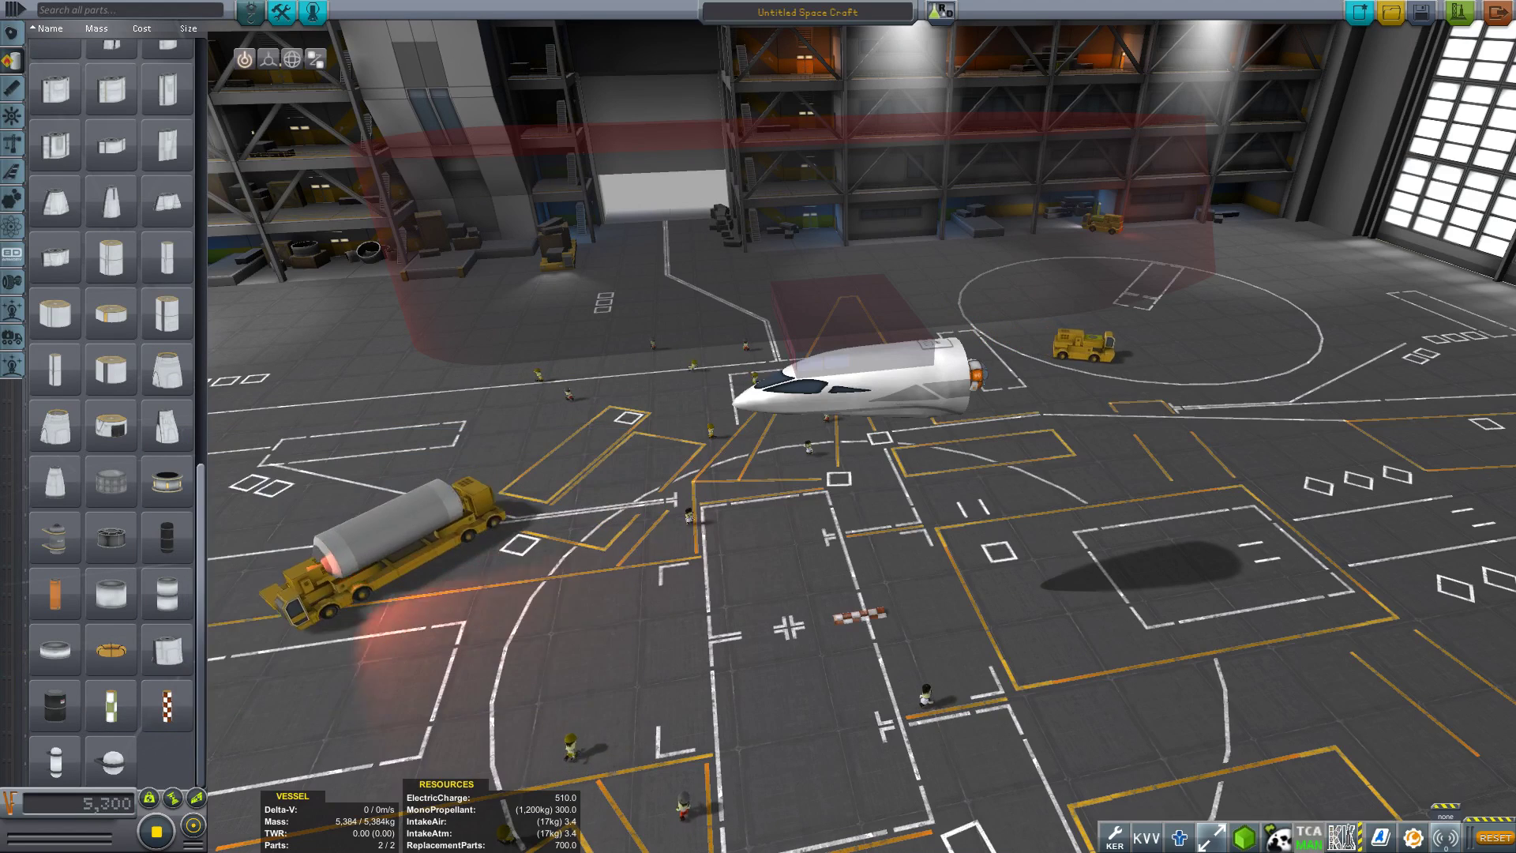
{"action": "left_click", "coordinate": [873, 391]}
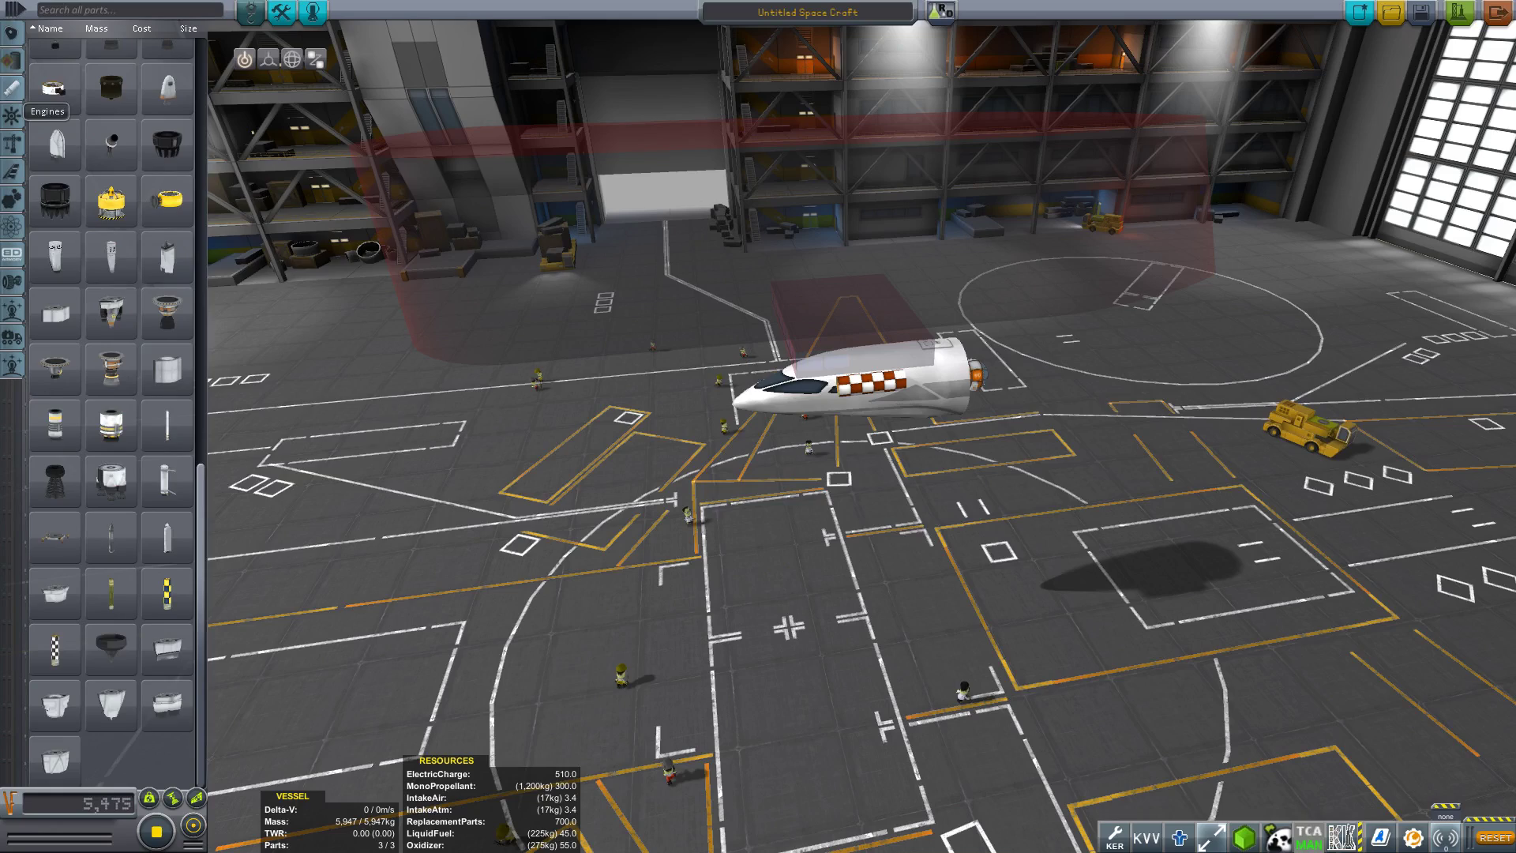
Try to attach the Alcubierre Drive (0.625m) behind the pod at the rear of the craft
{"action": "left_click", "coordinate": [11, 115]}
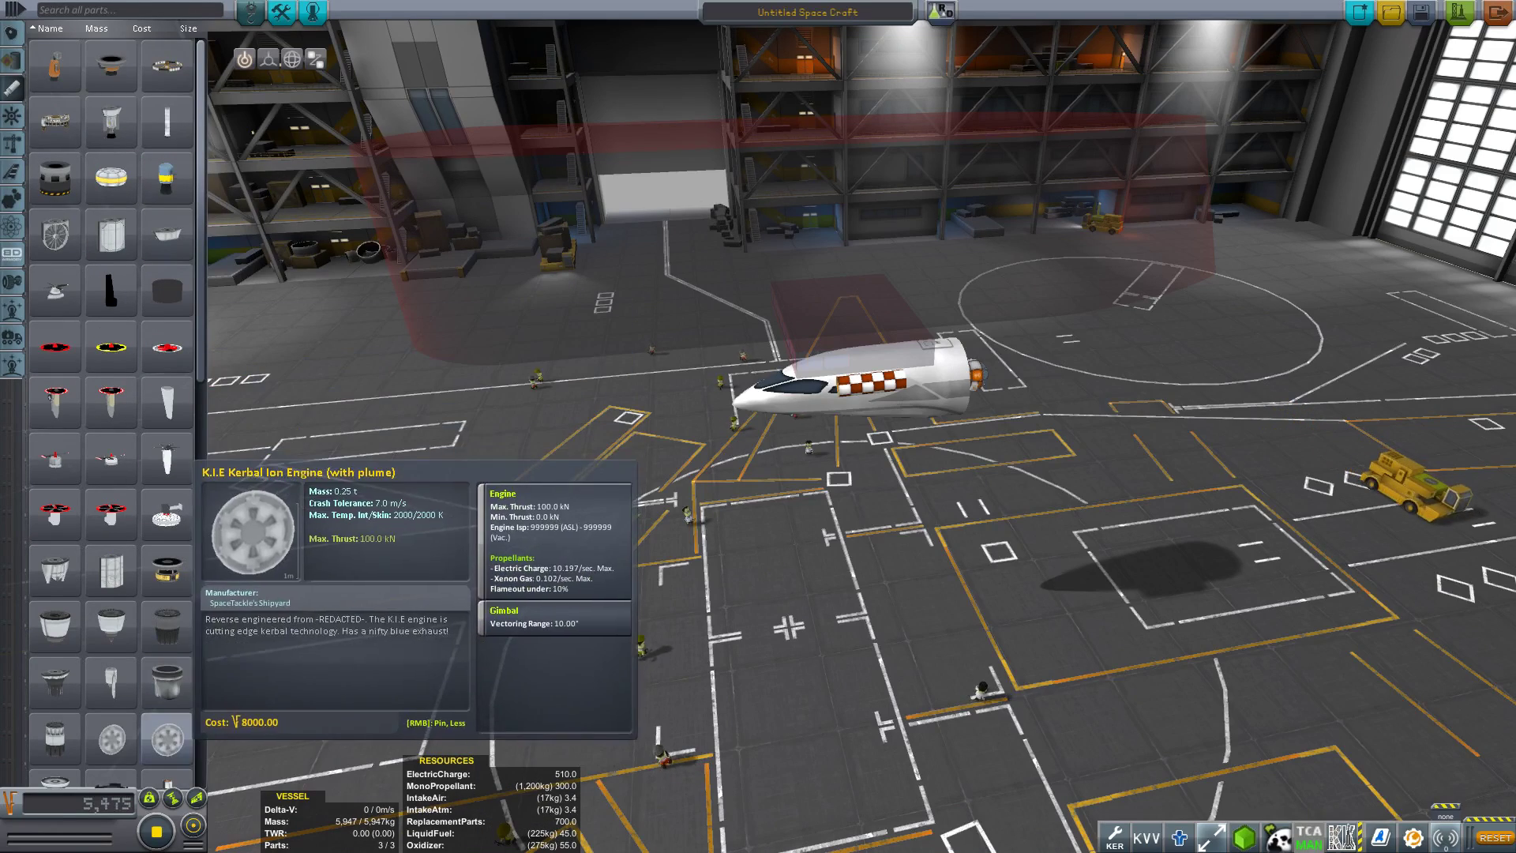
{"action": "mouse_move", "coordinate": [167, 234]}
{"action": "mouse_move", "coordinate": [166, 66]}
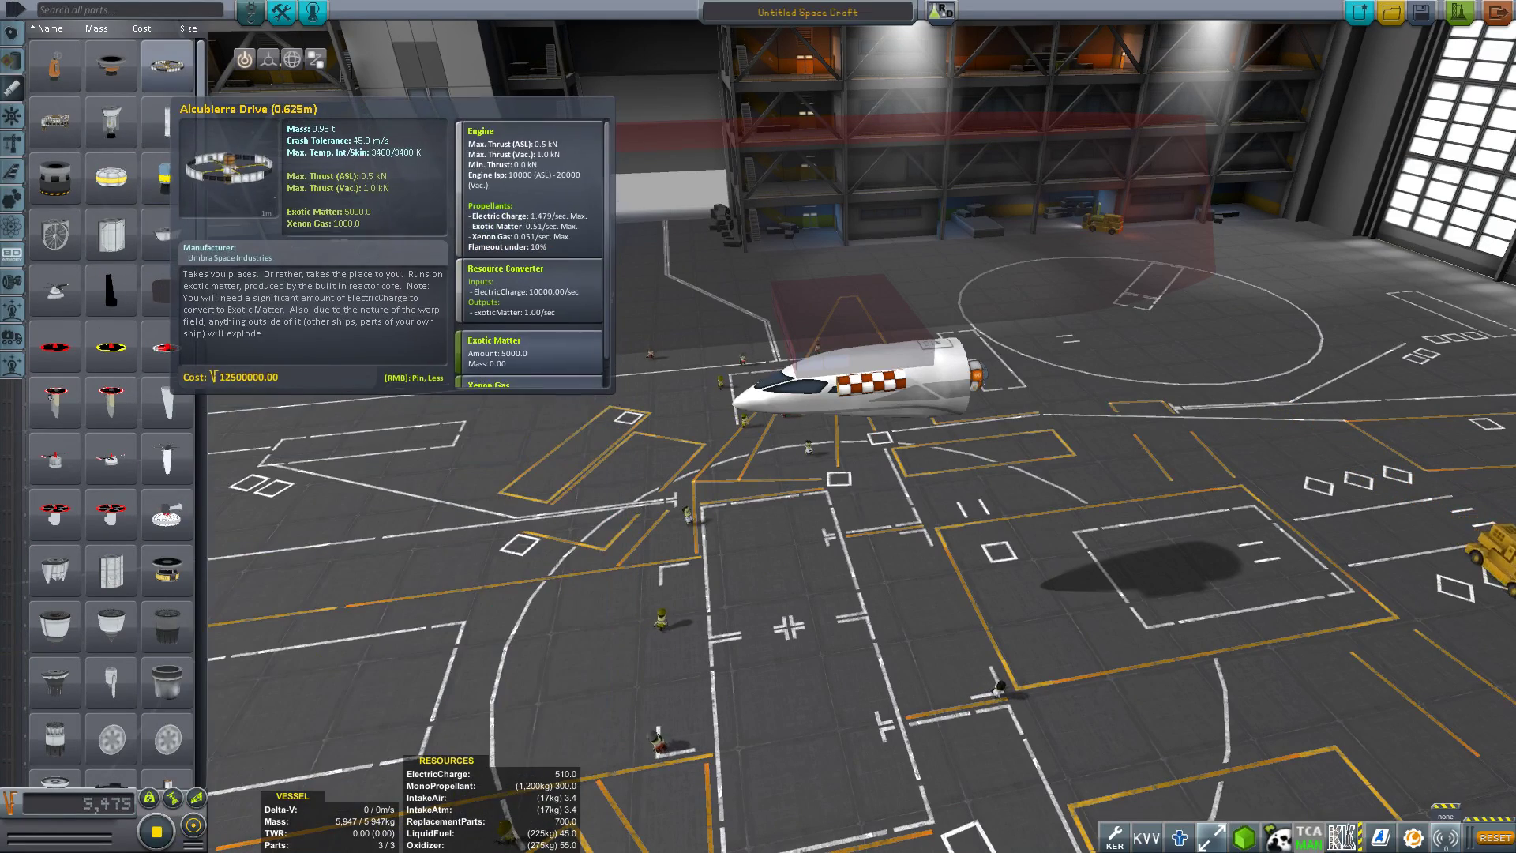
{"action": "left_click", "coordinate": [167, 65]}
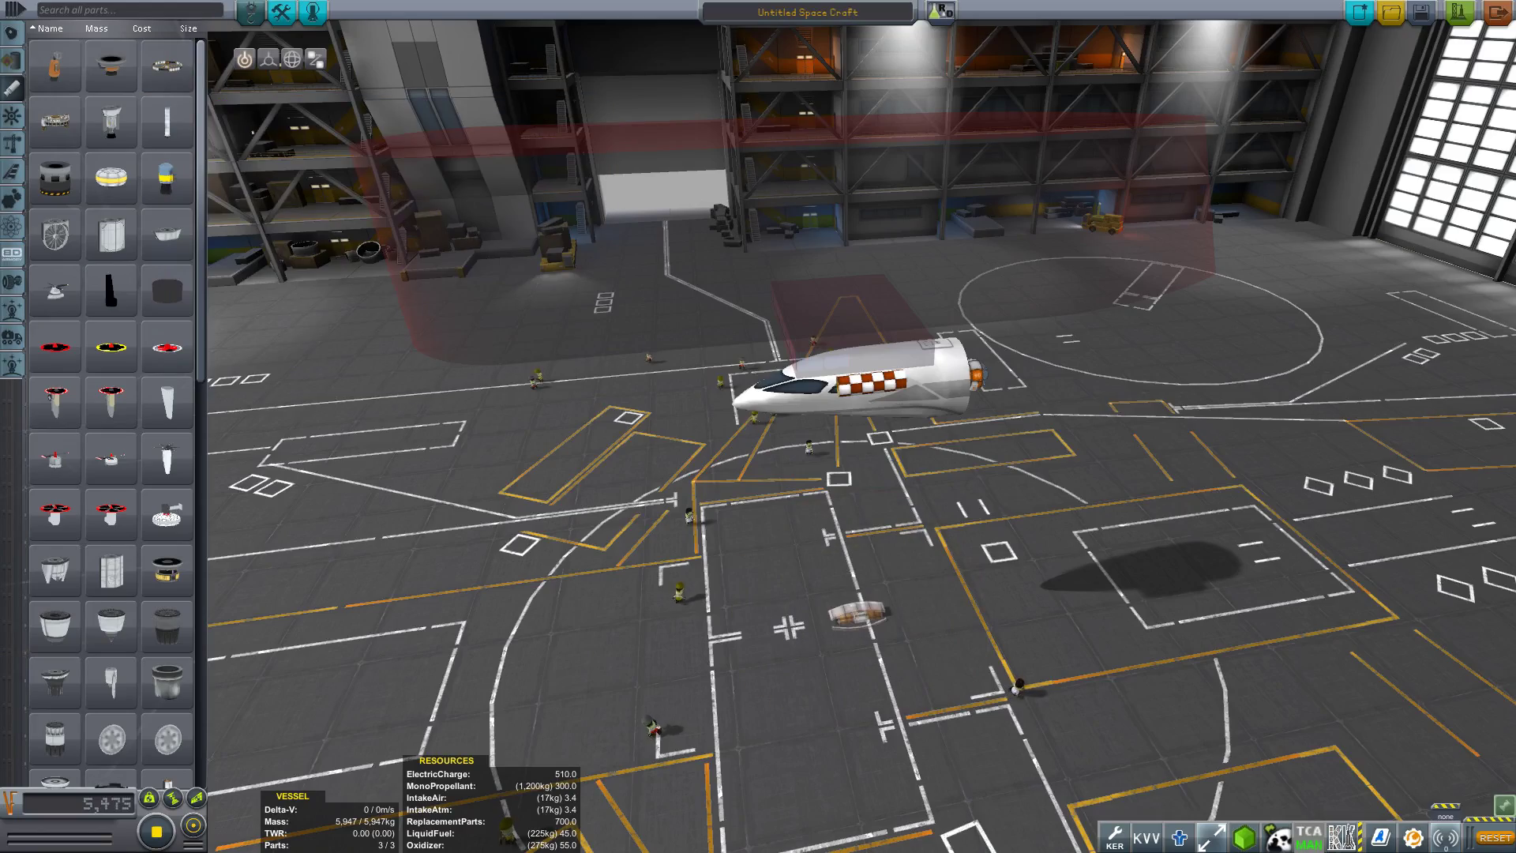
{"action": "left_click_drag", "start_coordinate": [859, 614], "coordinate": [750, 138]}
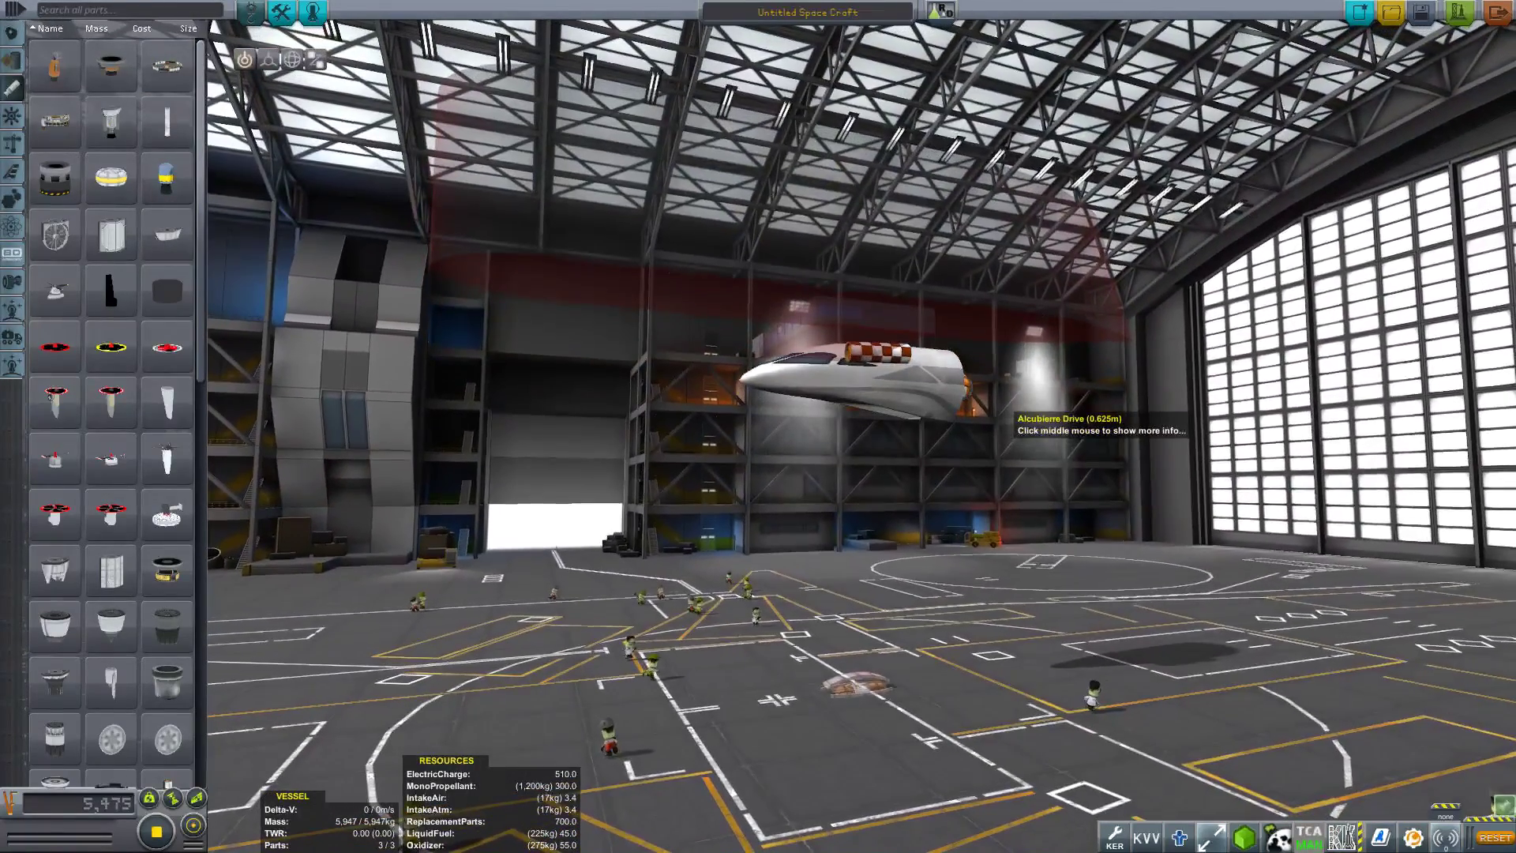
{"action": "left_click", "coordinate": [1013, 413]}
{"action": "left_click_drag", "start_coordinate": [961, 412], "coordinate": [685, 431]}
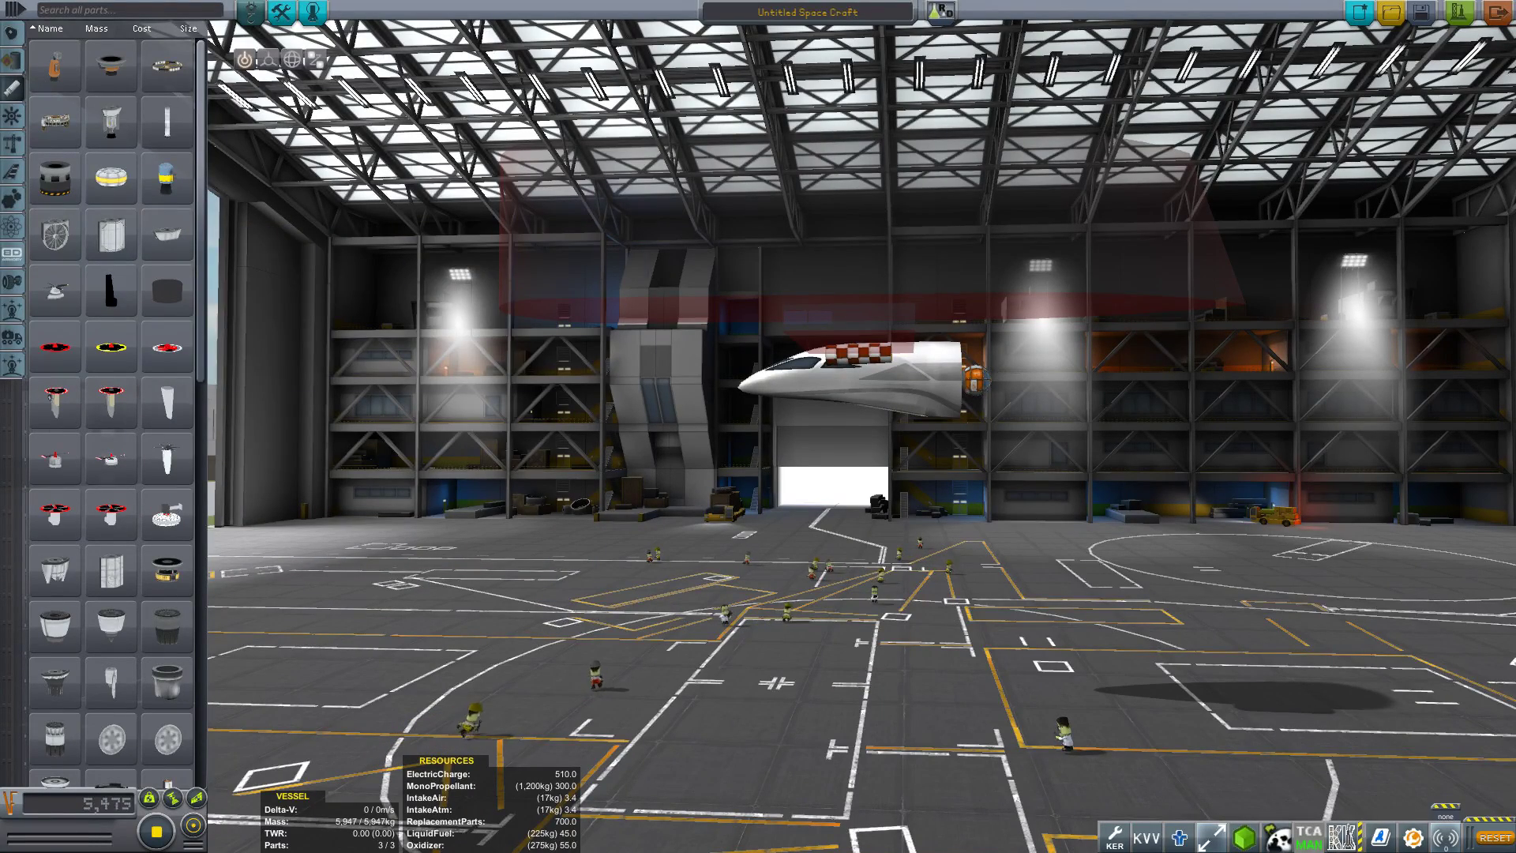
{"action": "left_click", "coordinate": [976, 379]}
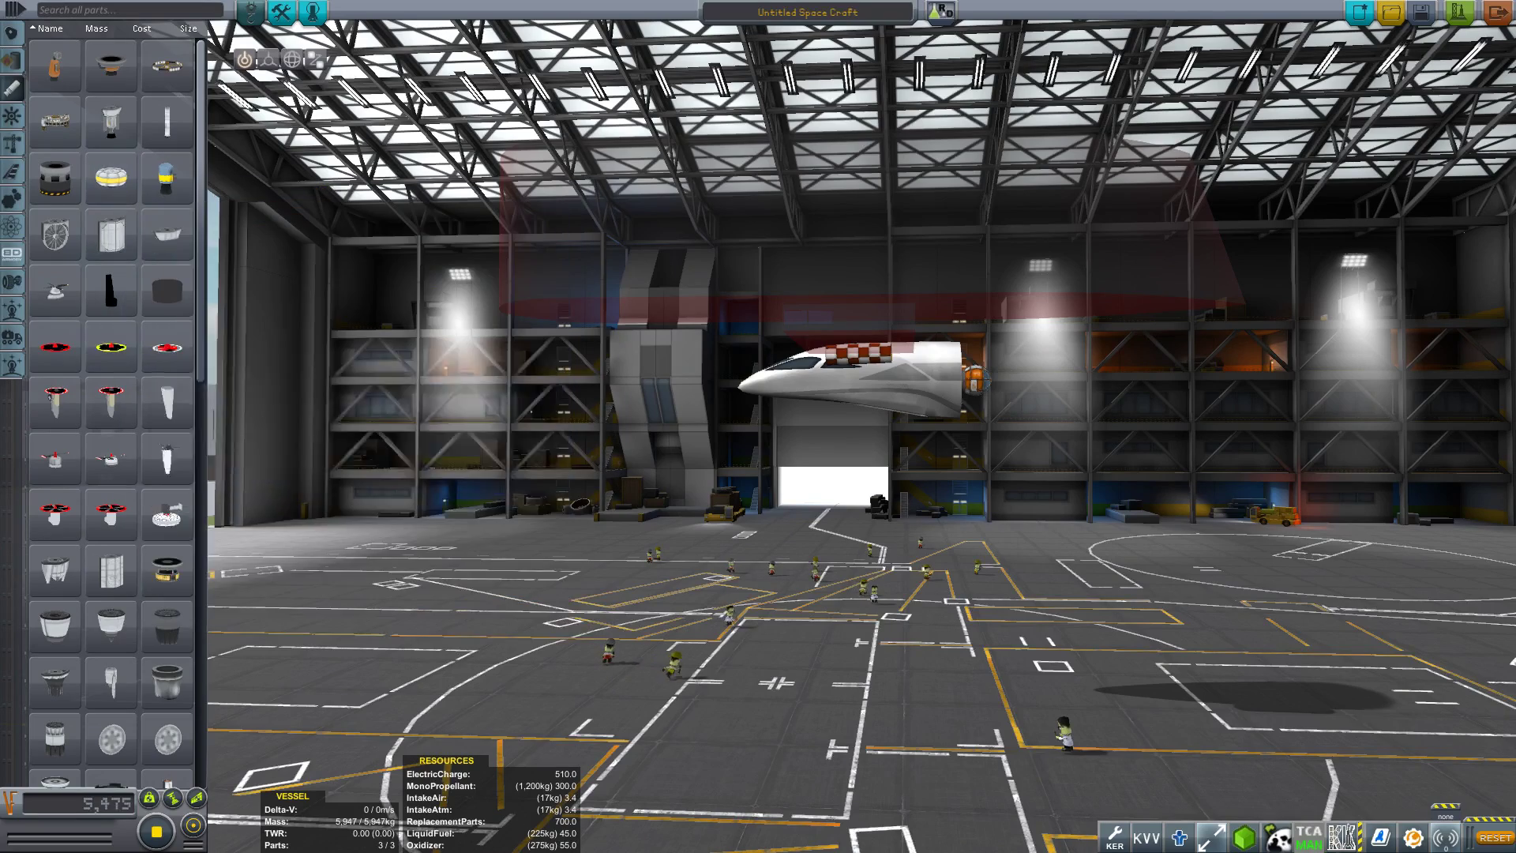
Examine the remaining engine parts, the command and control parts, and the structural parts
{"action": "mouse_move", "coordinate": [105, 346]}
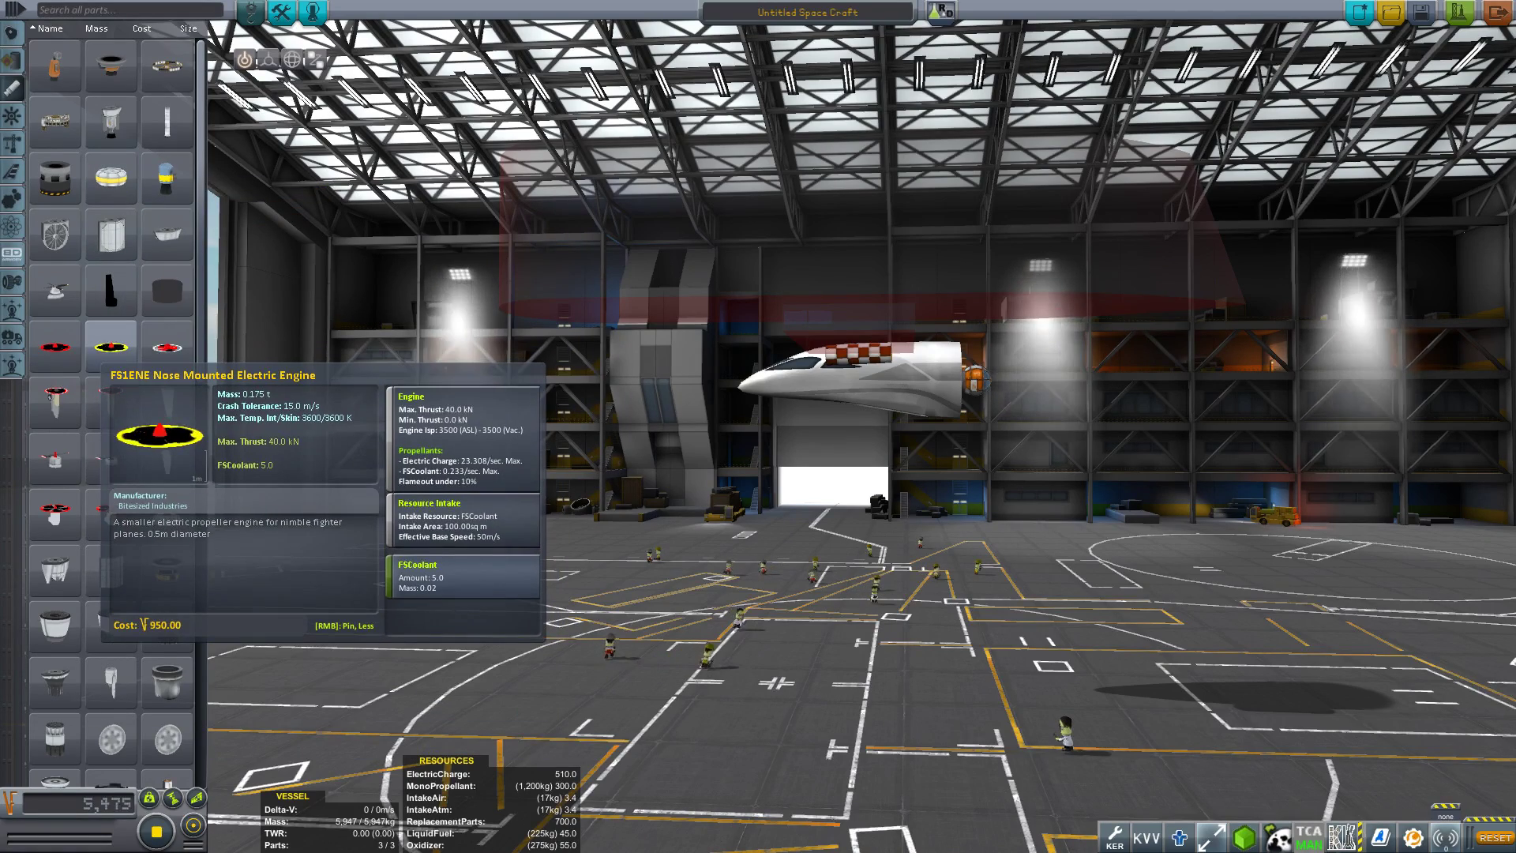
{"action": "scroll", "coordinate": [110, 347], "scroll_direction": "down", "scroll_amount": 10}
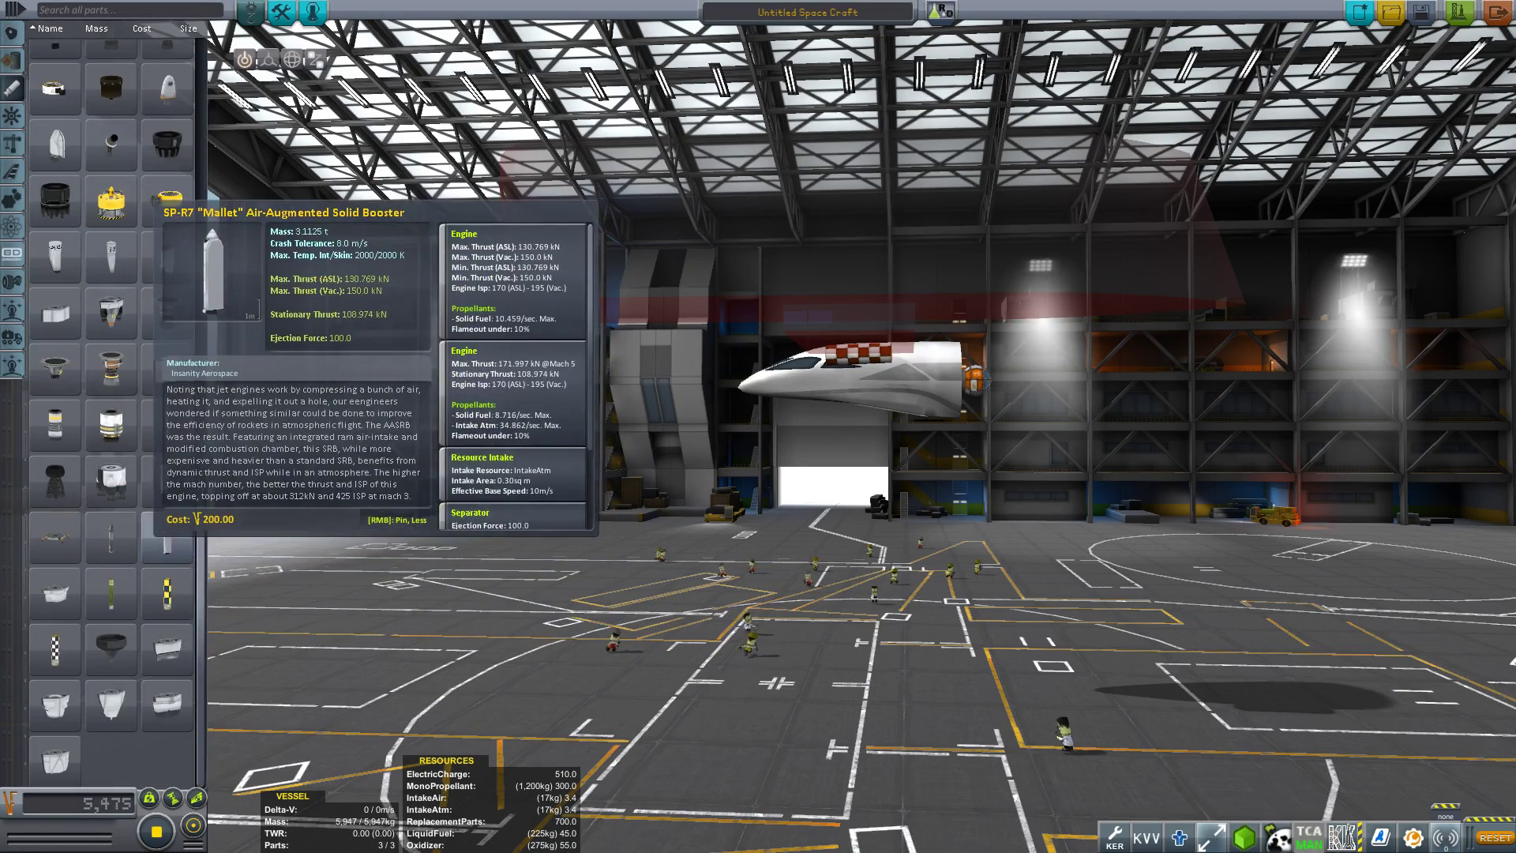
{"action": "left_click", "coordinate": [12, 143]}
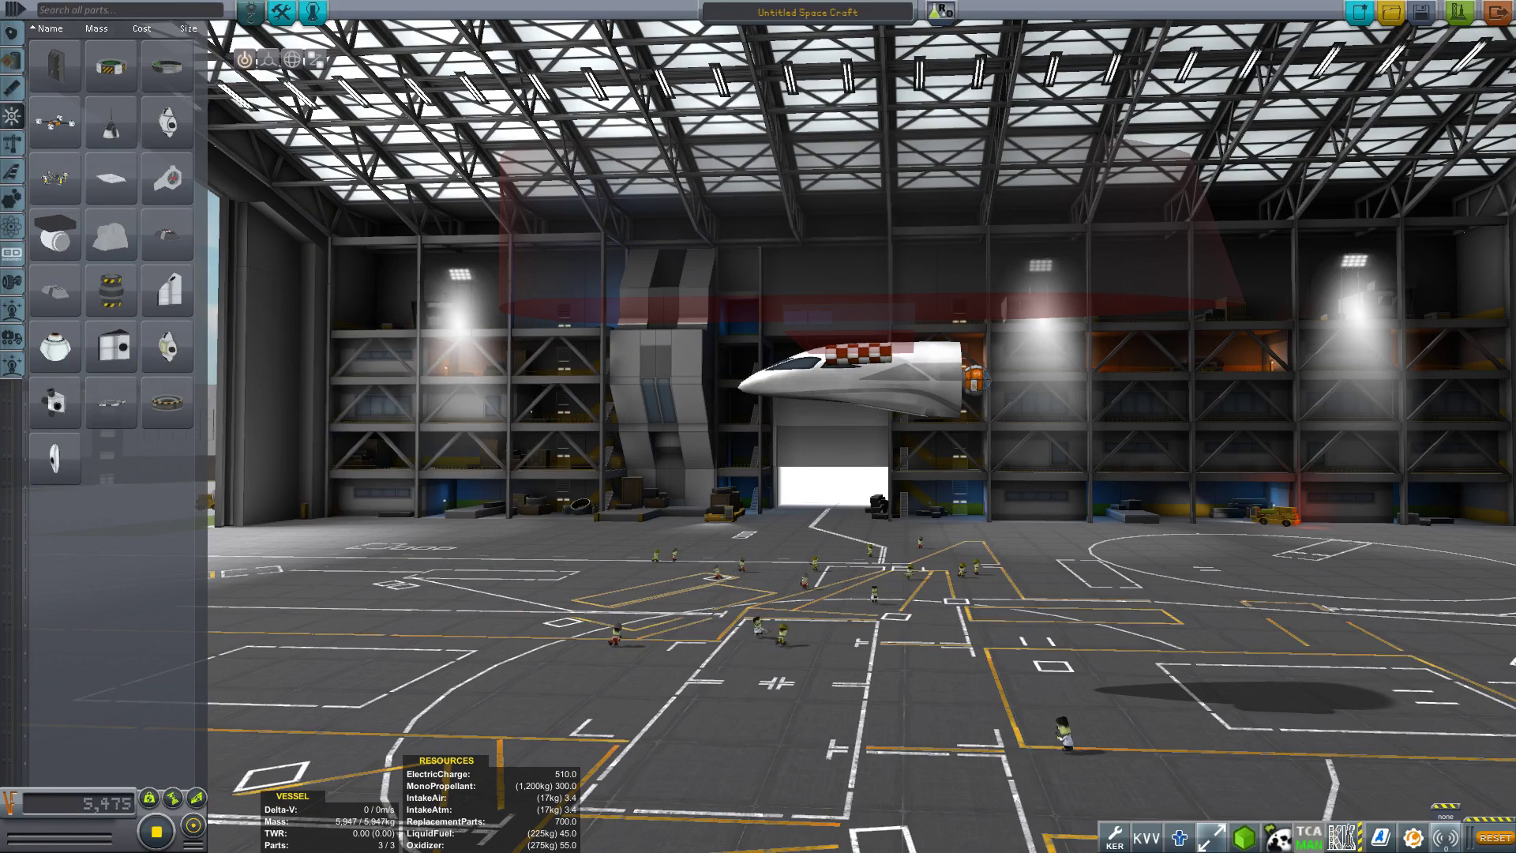
{"action": "mouse_move", "coordinate": [168, 346]}
{"action": "left_click", "coordinate": [12, 143]}
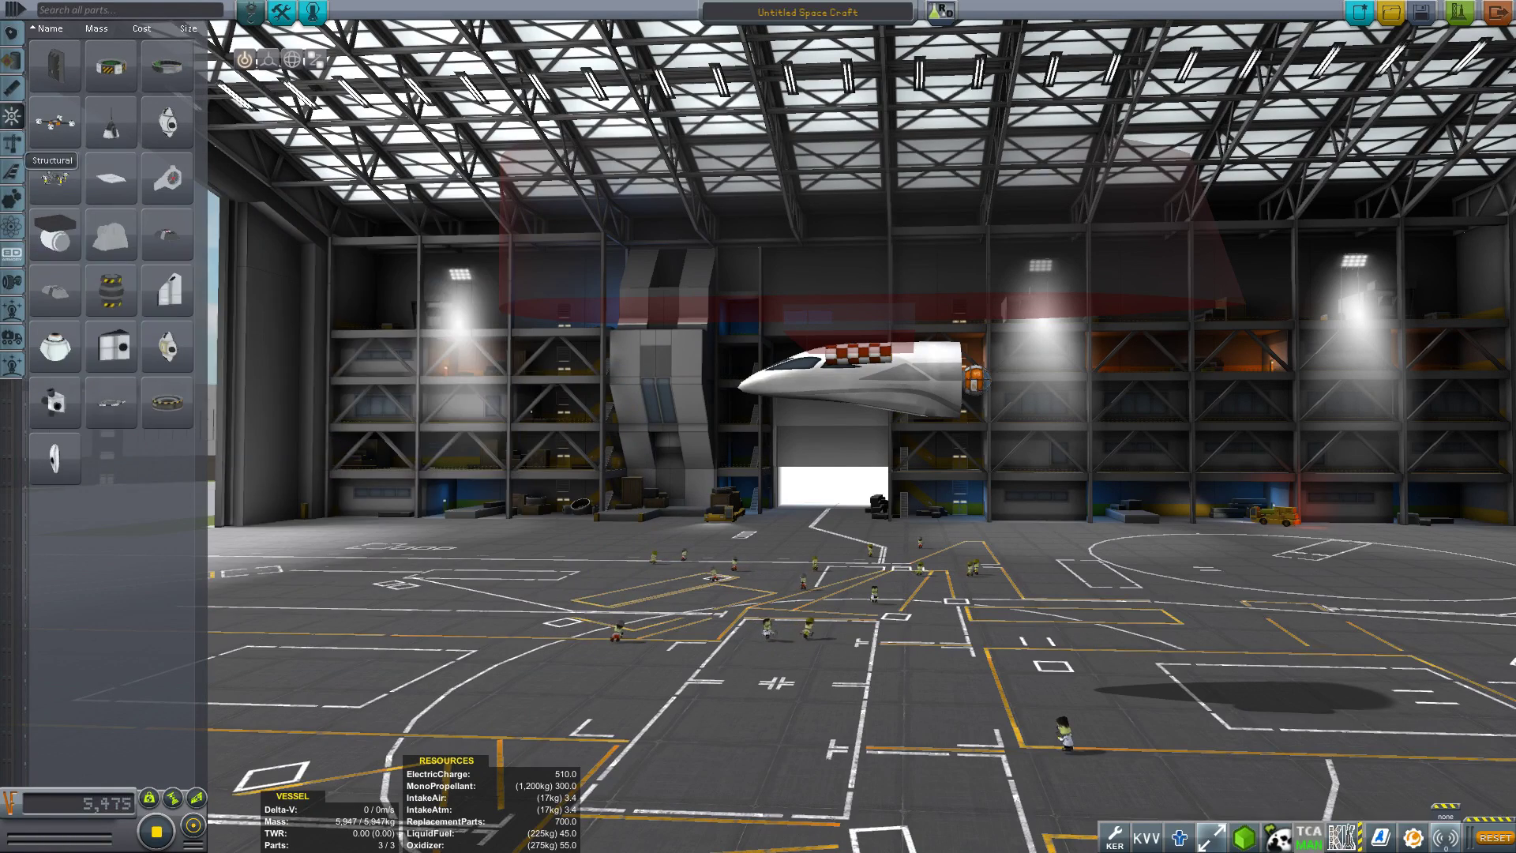
{"action": "mouse_move", "coordinate": [168, 158]}
{"action": "scroll", "coordinate": [111, 316], "scroll_direction": "down", "scroll_amount": 5}
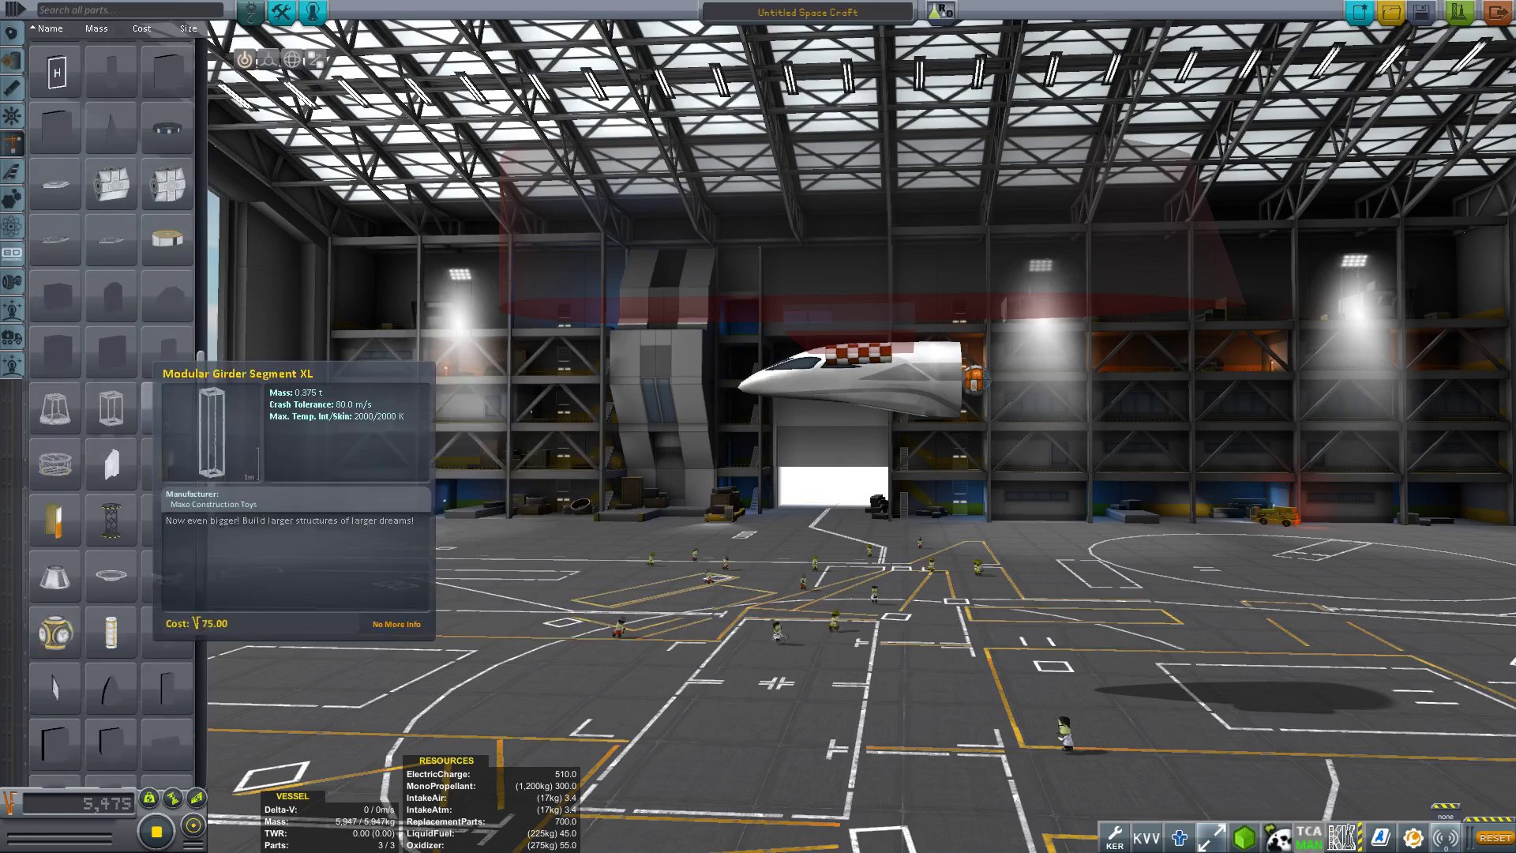
Look through the aerodynamic parts and the full list of utility parts, including cargo bays and containers
{"action": "left_click", "coordinate": [12, 170]}
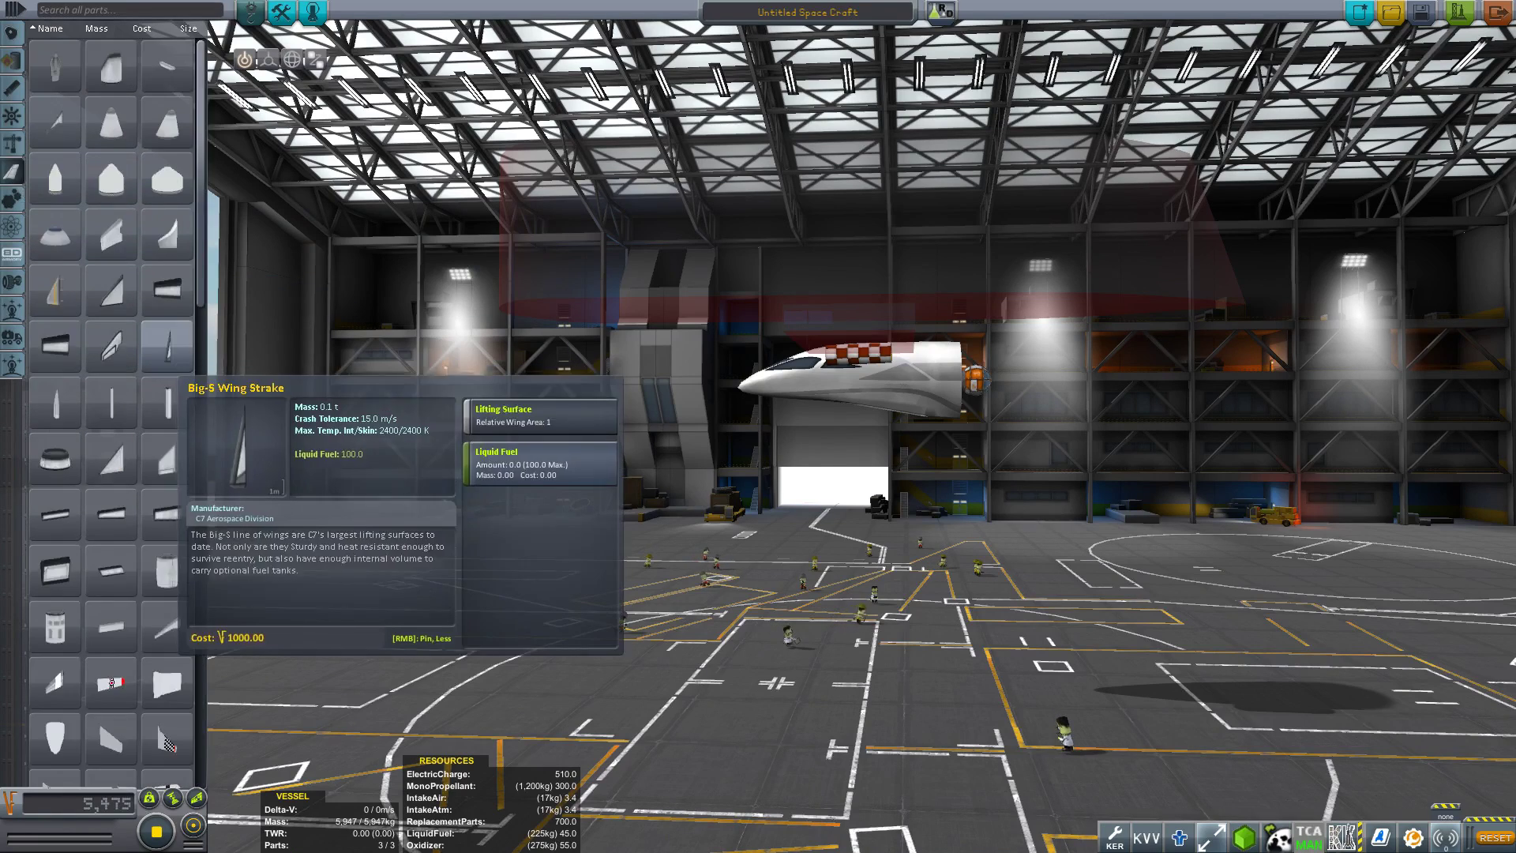
{"action": "scroll", "coordinate": [167, 371], "scroll_direction": "down", "scroll_amount": 5}
{"action": "scroll", "coordinate": [168, 371], "scroll_direction": "down", "scroll_amount": 1}
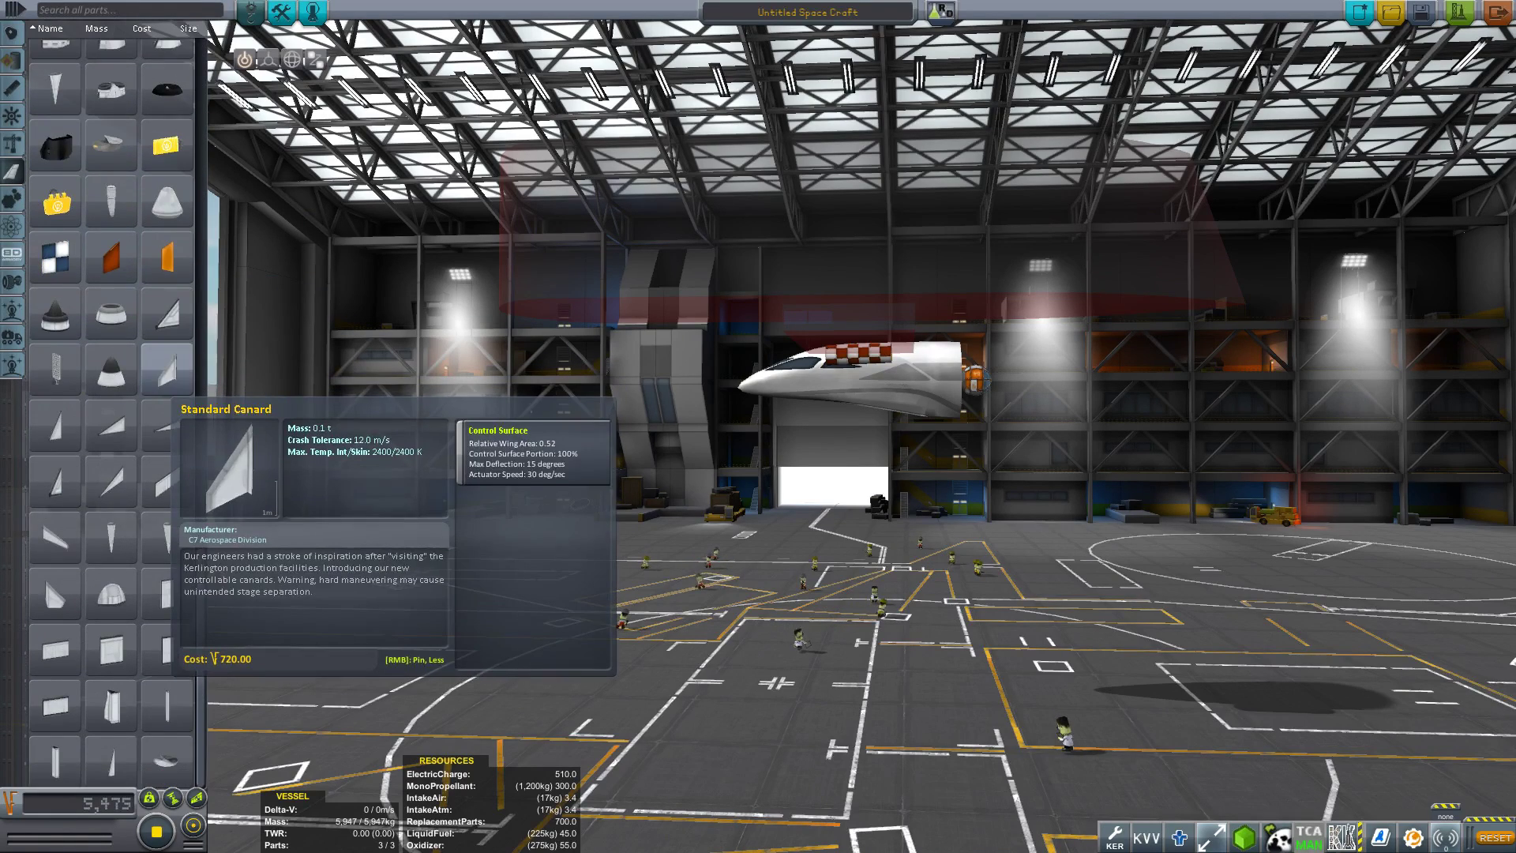
{"action": "left_click", "coordinate": [12, 202]}
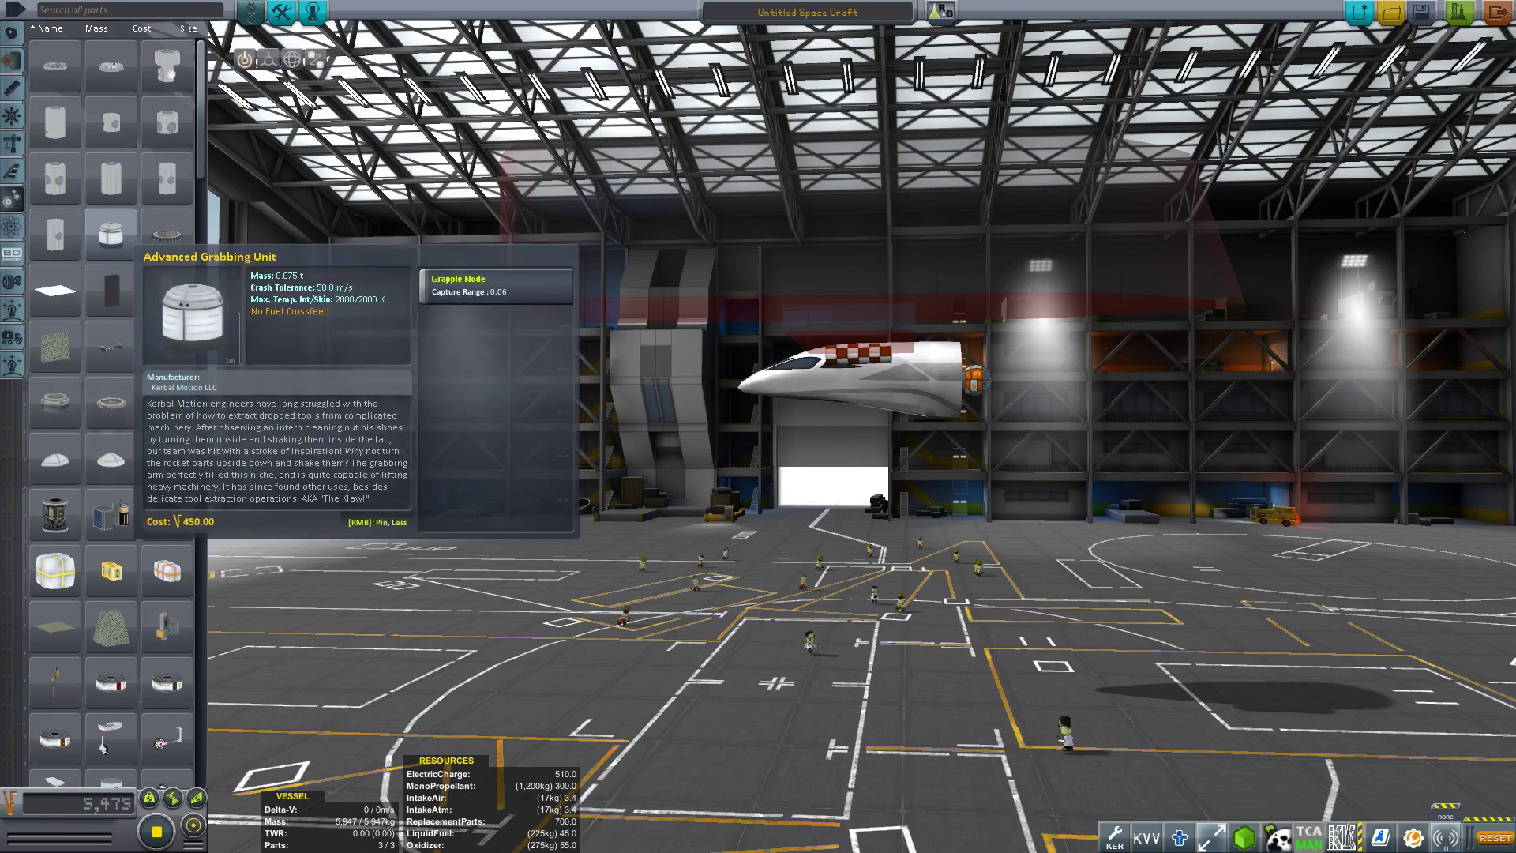
{"action": "scroll", "coordinate": [110, 237], "scroll_direction": "down", "scroll_amount": 3}
{"action": "scroll", "coordinate": [110, 202], "scroll_direction": "down", "scroll_amount": 5}
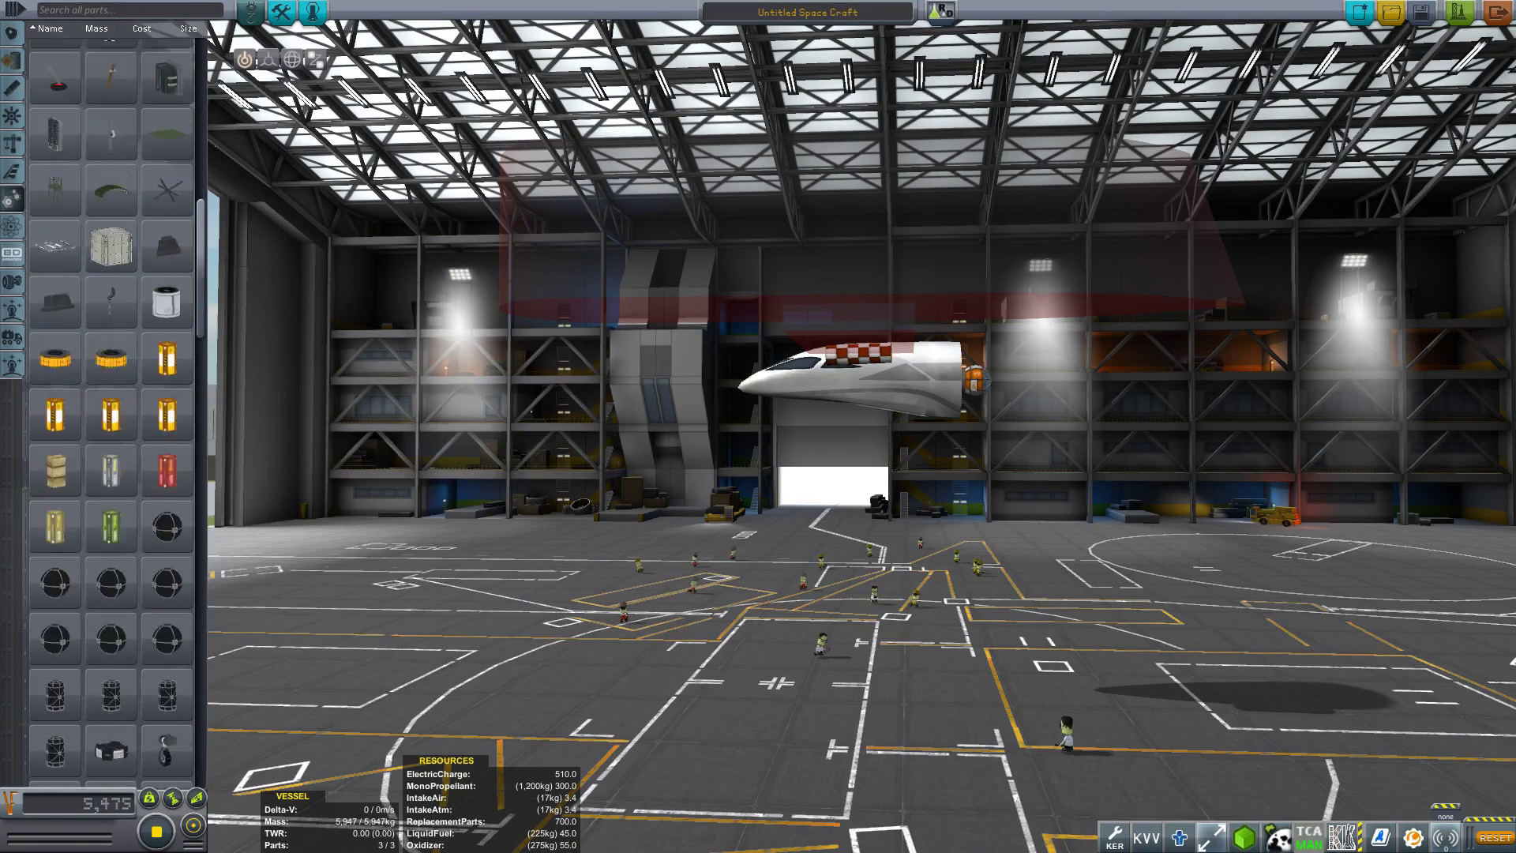
{"action": "scroll", "coordinate": [111, 410], "scroll_direction": "down", "scroll_amount": 8}
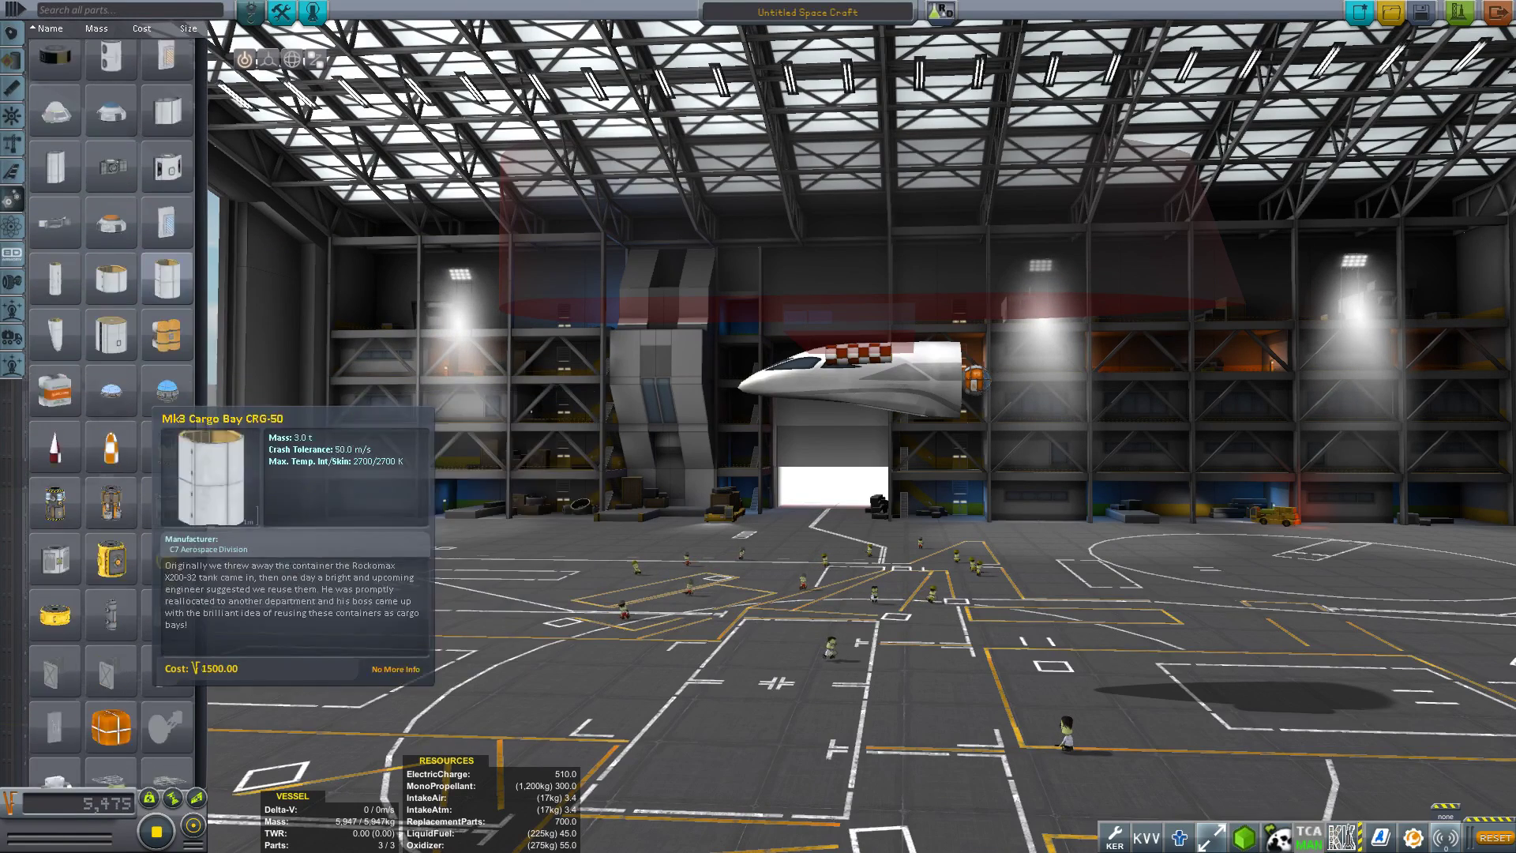
{"action": "scroll", "coordinate": [111, 399], "scroll_direction": "down", "scroll_amount": 5}
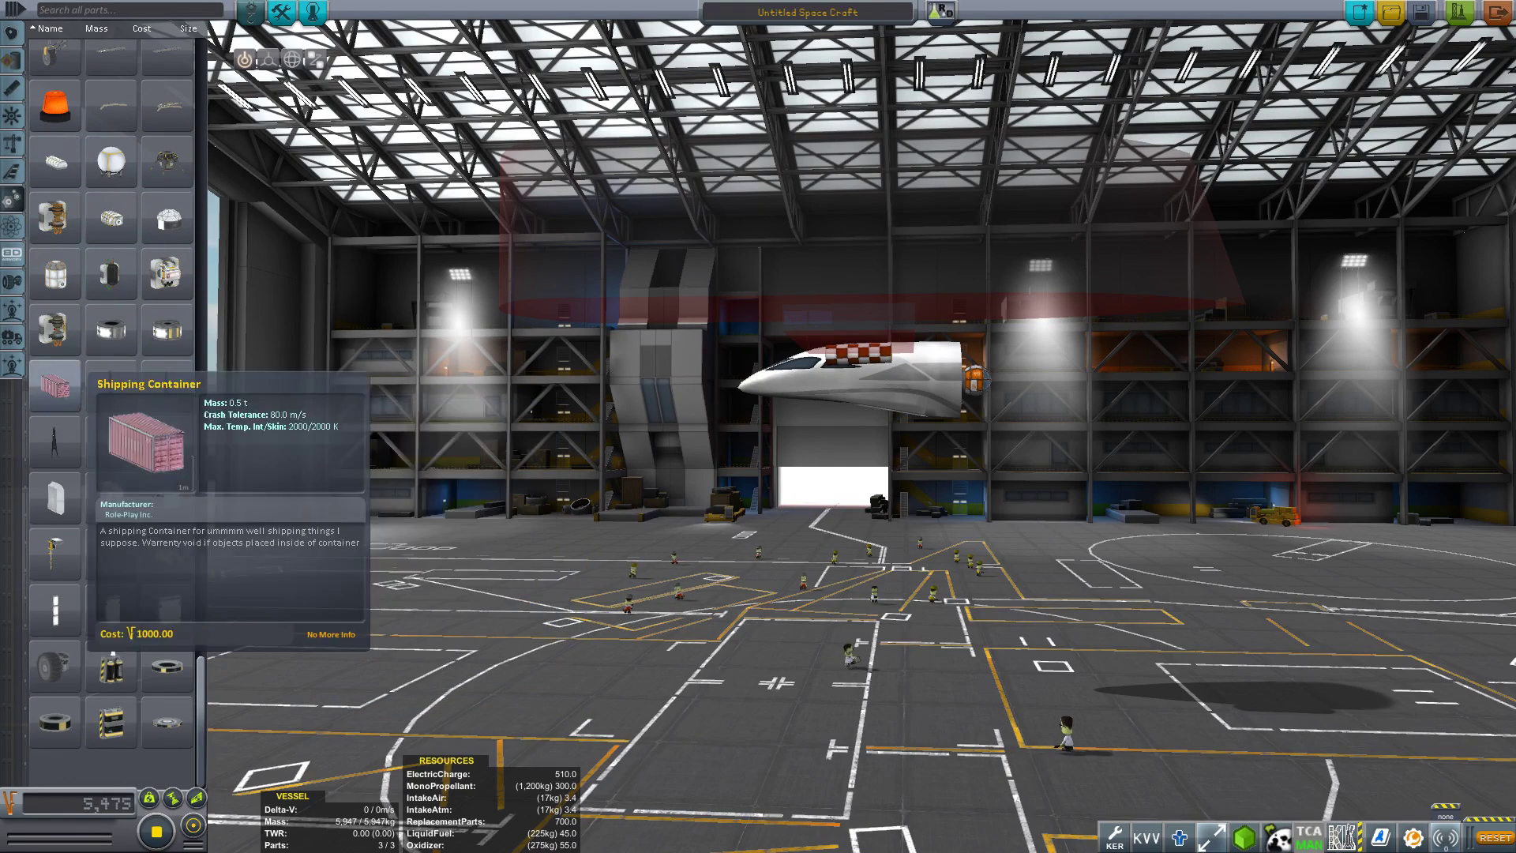
Look through the science parts, including antennas and SCANsat sensors, and the missiles and other weapon parts
{"action": "left_click", "coordinate": [12, 227]}
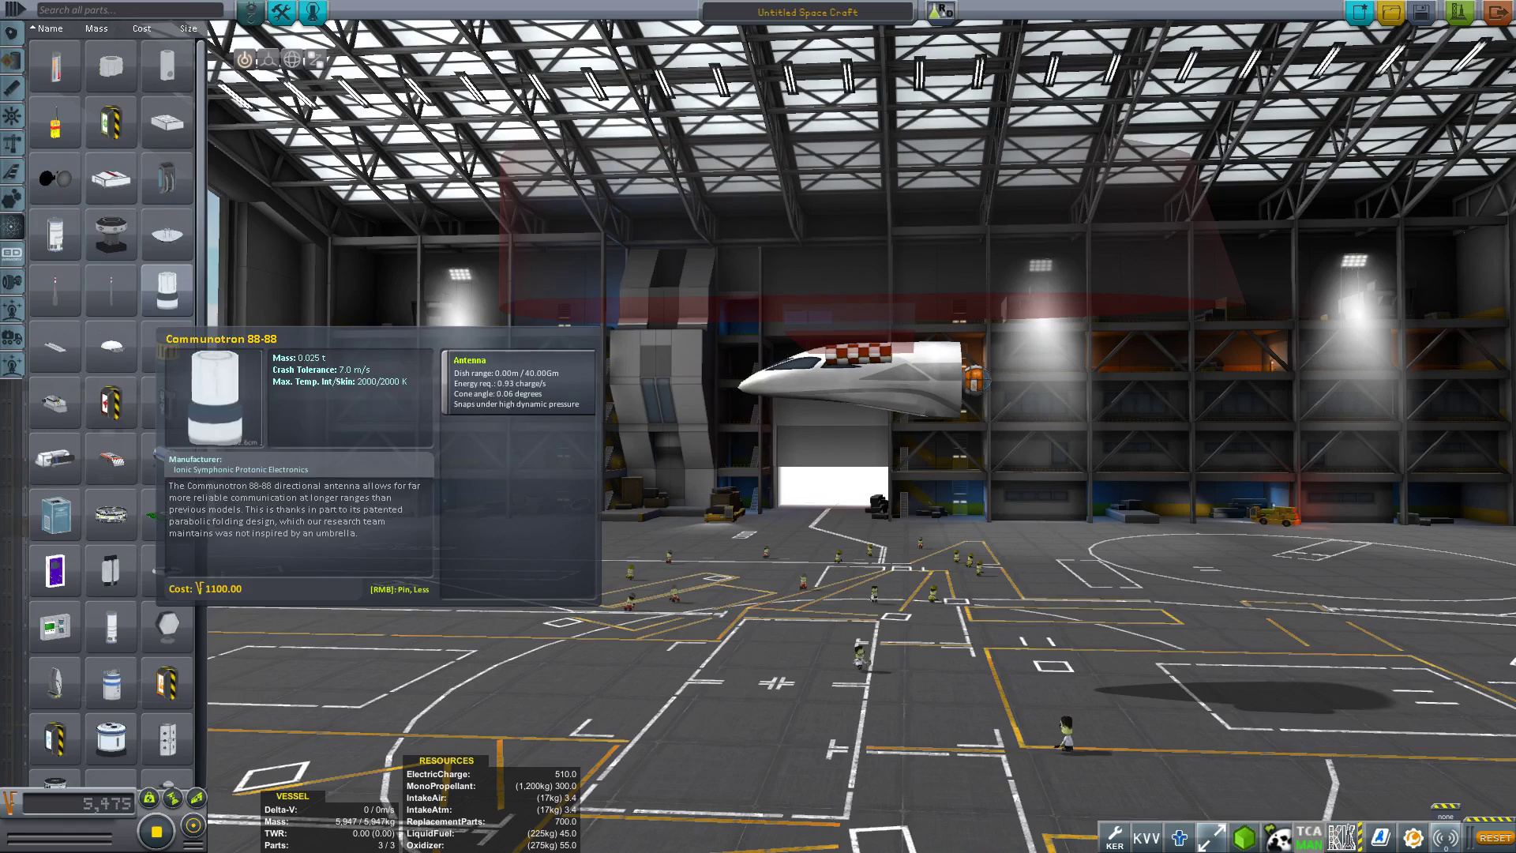
{"action": "scroll", "coordinate": [110, 395], "scroll_direction": "down", "scroll_amount": 6}
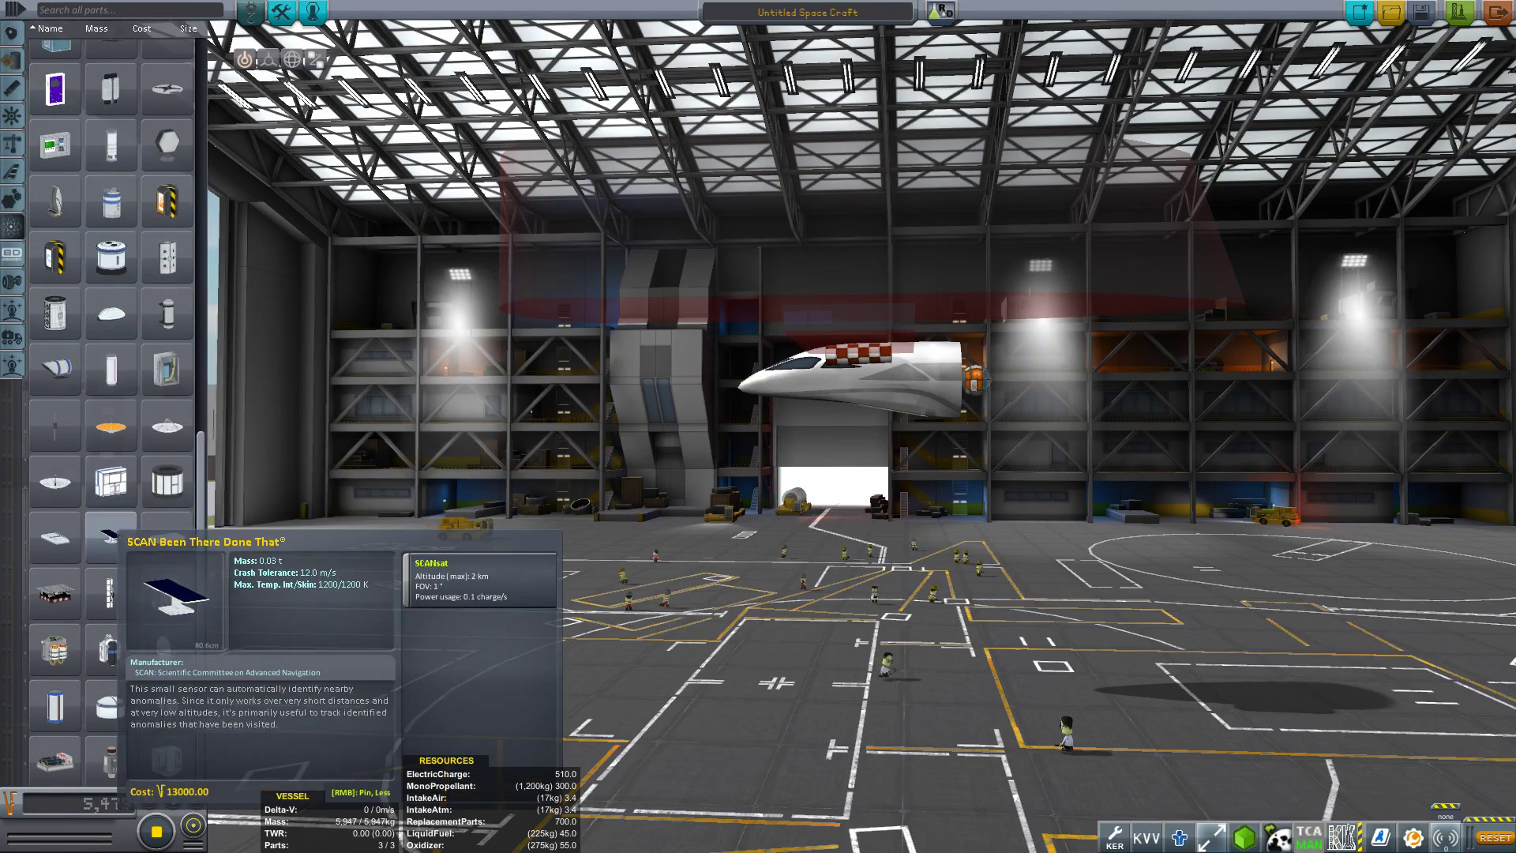
{"action": "scroll", "coordinate": [111, 517], "scroll_direction": "up", "scroll_amount": 4}
{"action": "scroll", "coordinate": [110, 316], "scroll_direction": "up", "scroll_amount": 3}
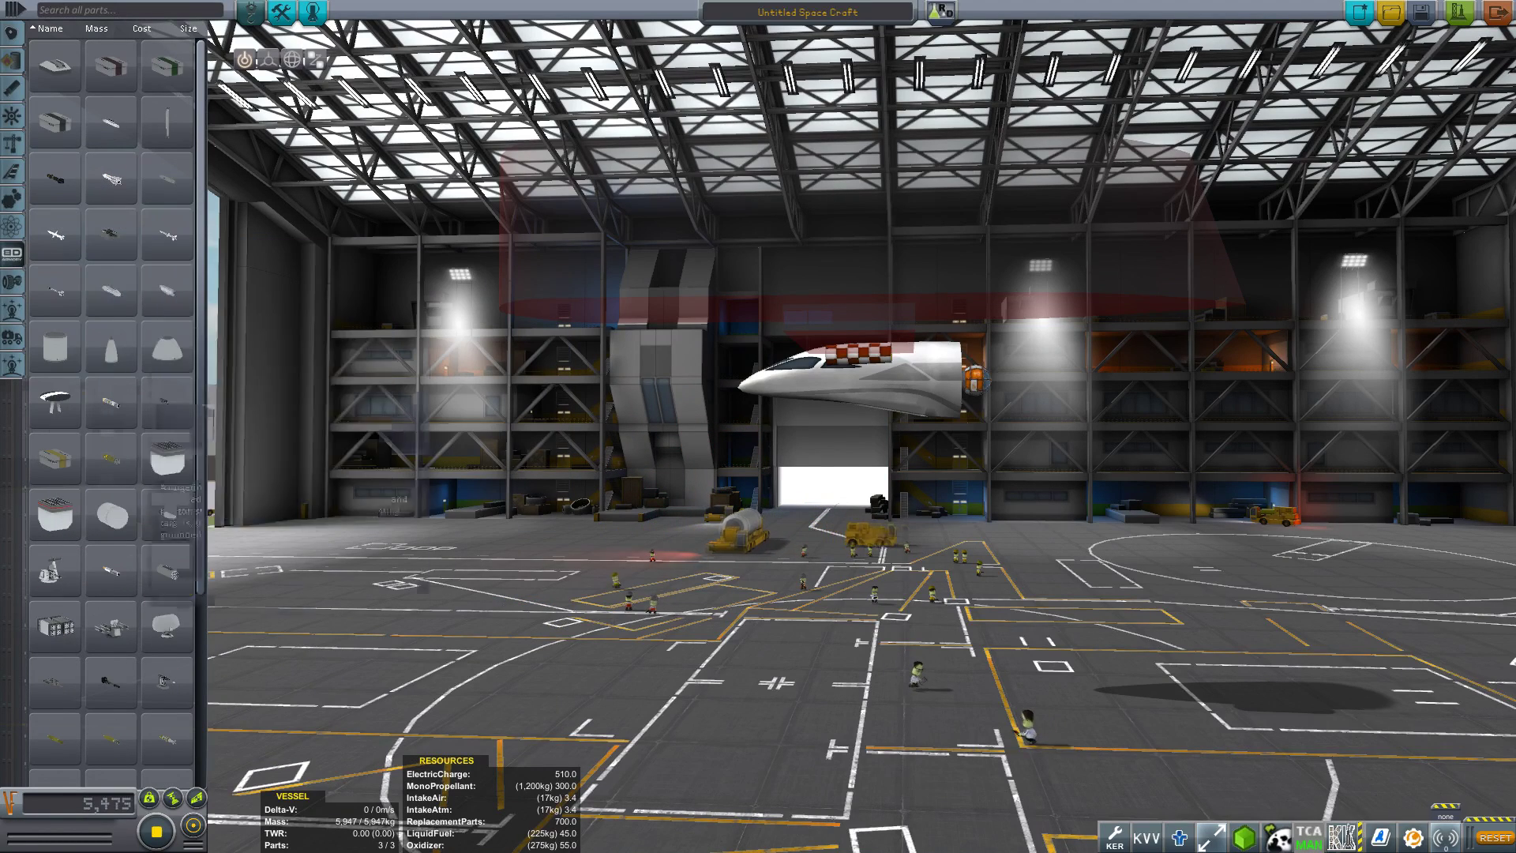
{"action": "mouse_move", "coordinate": [111, 345]}
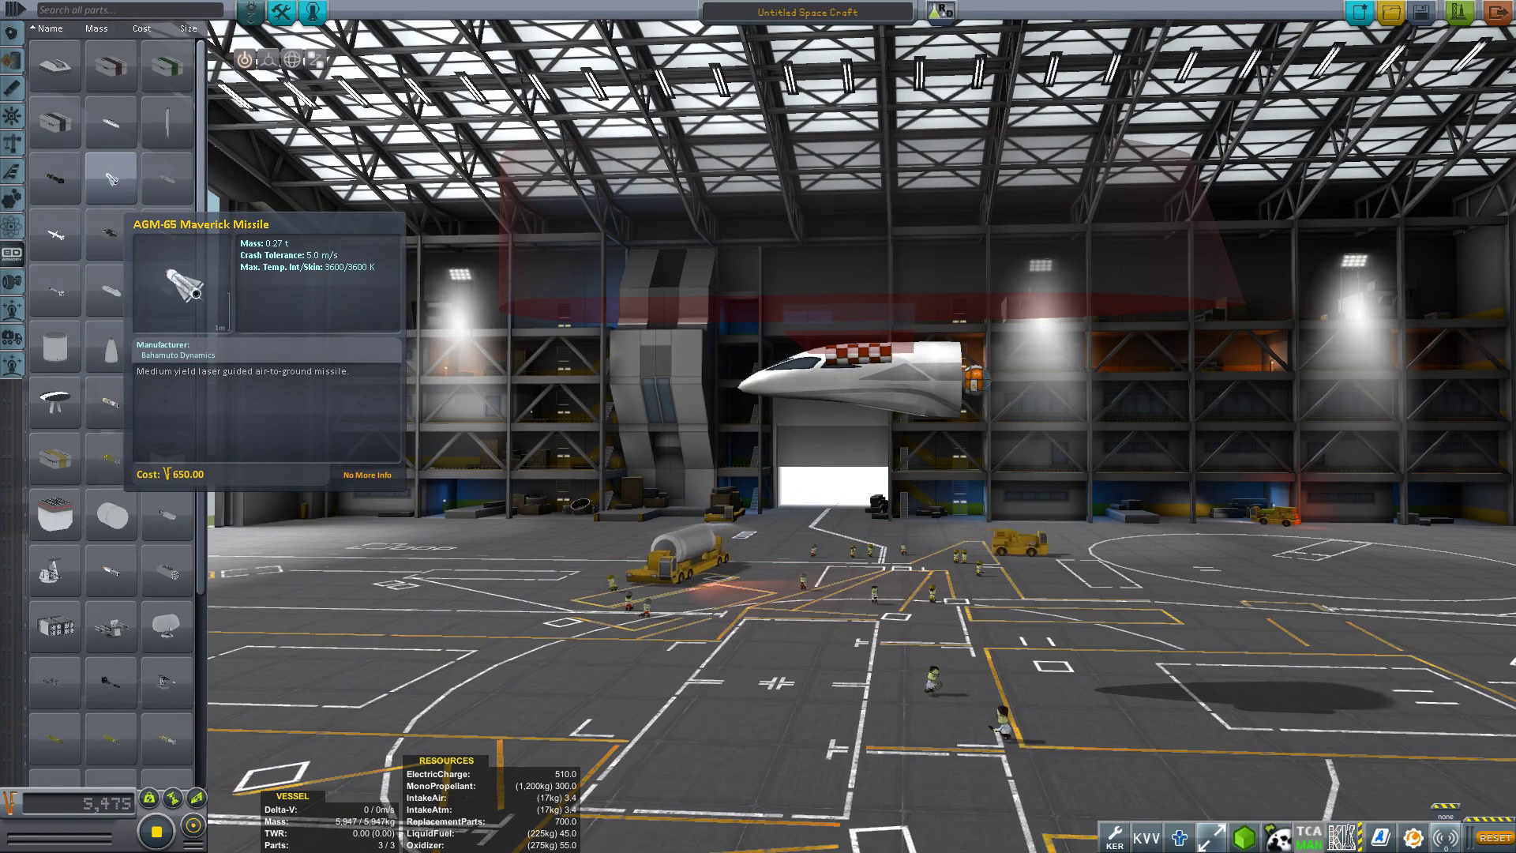
{"action": "mouse_move", "coordinate": [55, 234]}
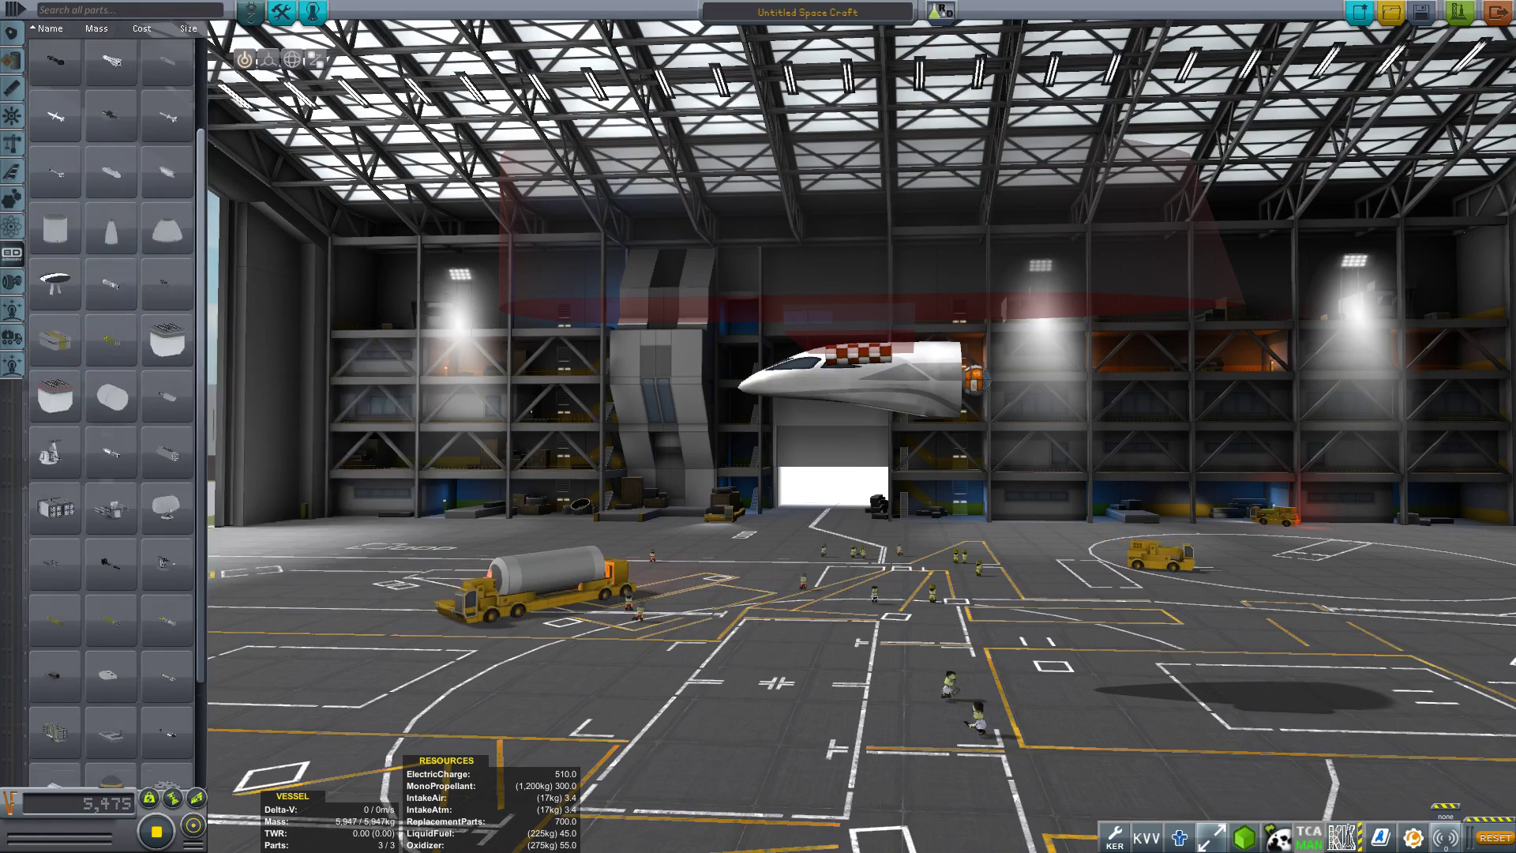
{"action": "scroll", "coordinate": [110, 379], "scroll_direction": "down", "scroll_amount": 5}
{"action": "mouse_move", "coordinate": [167, 479]}
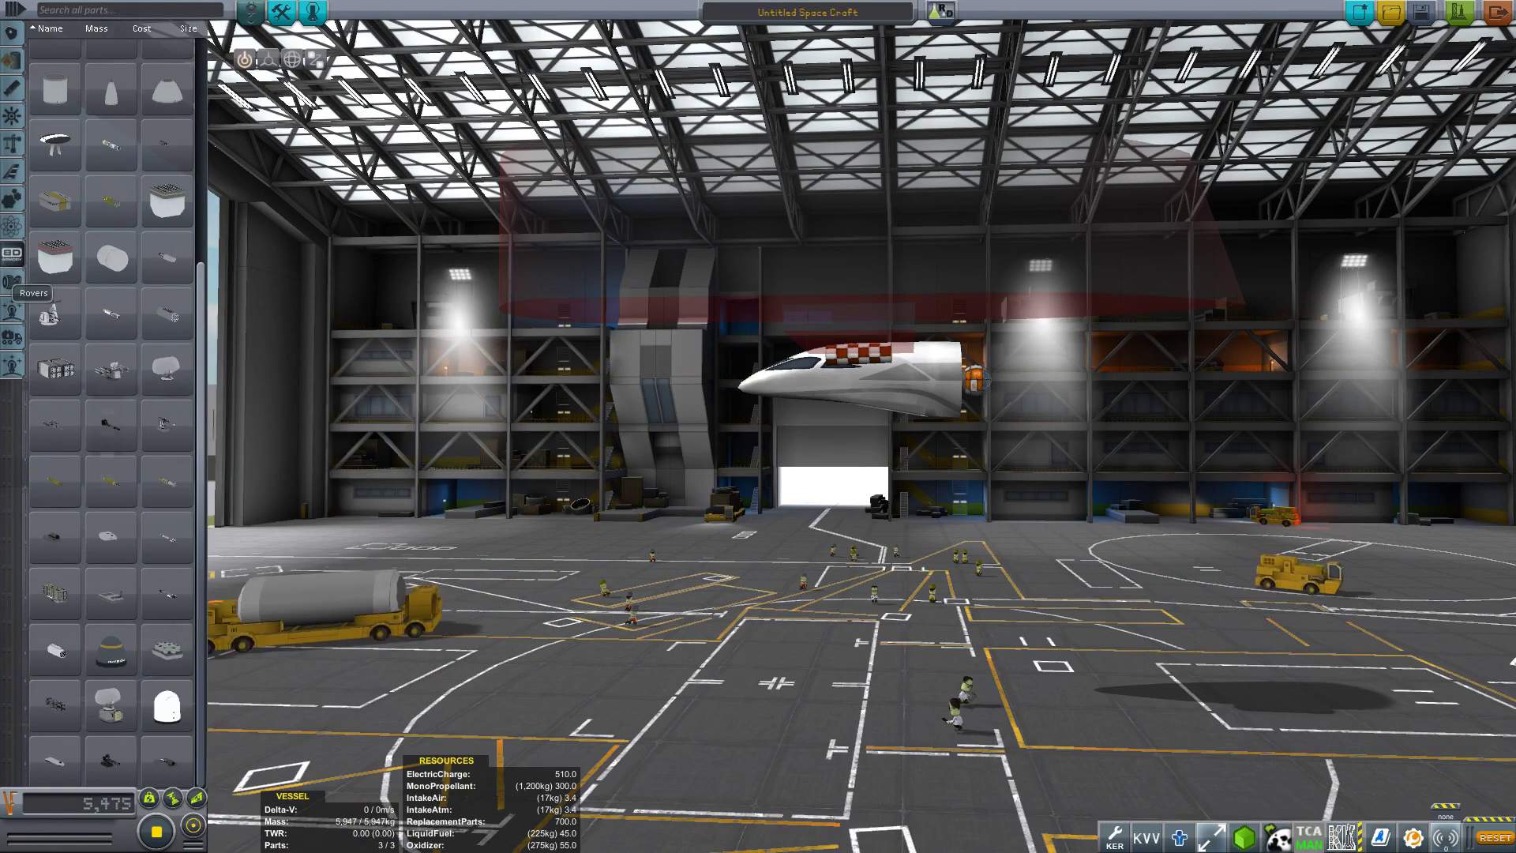
Check the mod-specific part categories, including the Scout smelter and Kontainer Tank parts, and reveal the advanced part filters
{"action": "left_click", "coordinate": [12, 309]}
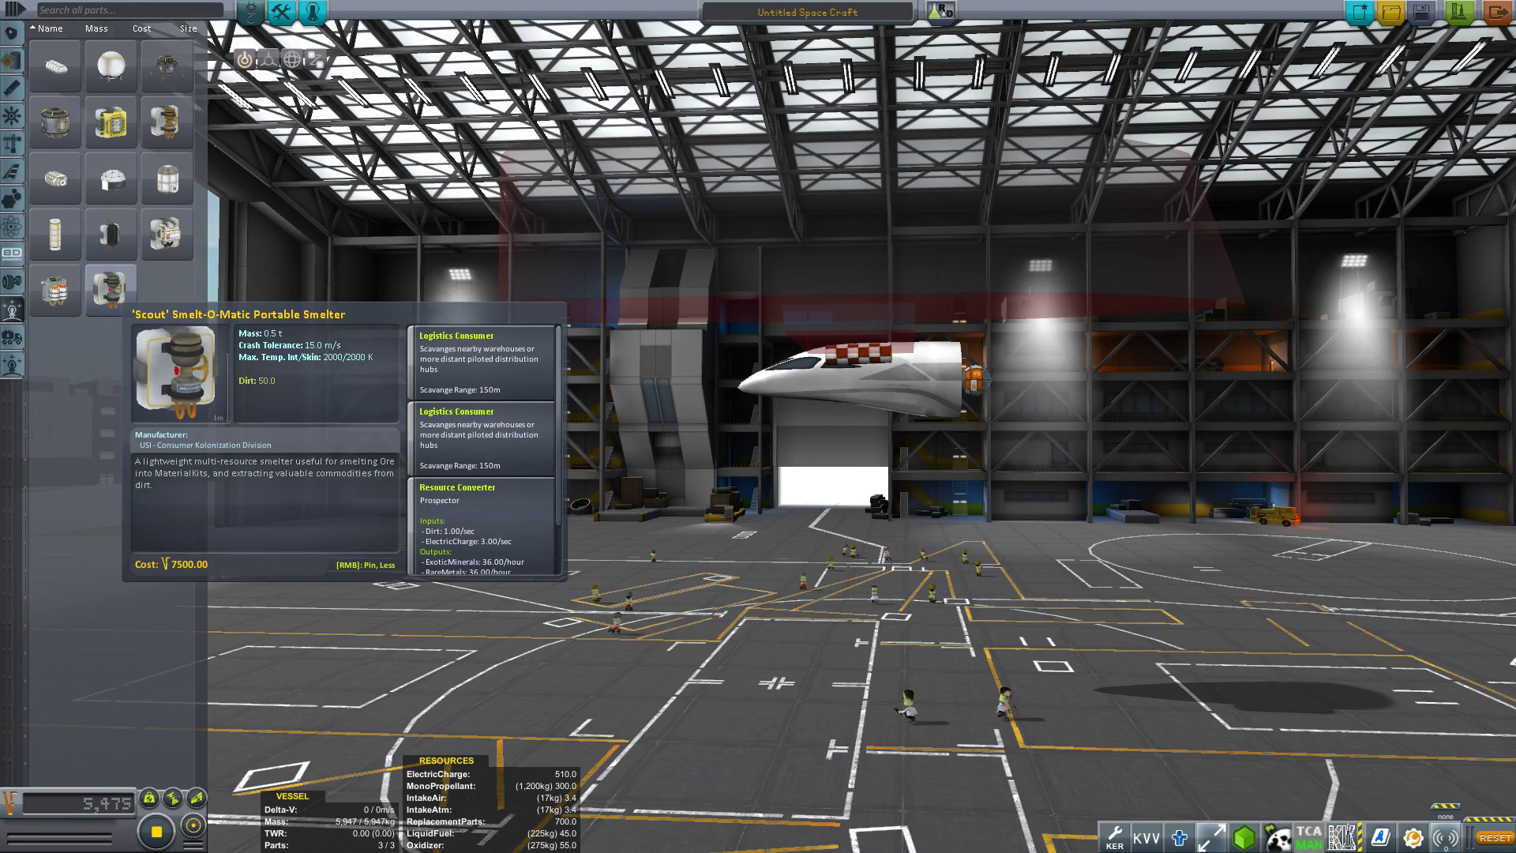
{"action": "left_click", "coordinate": [11, 337]}
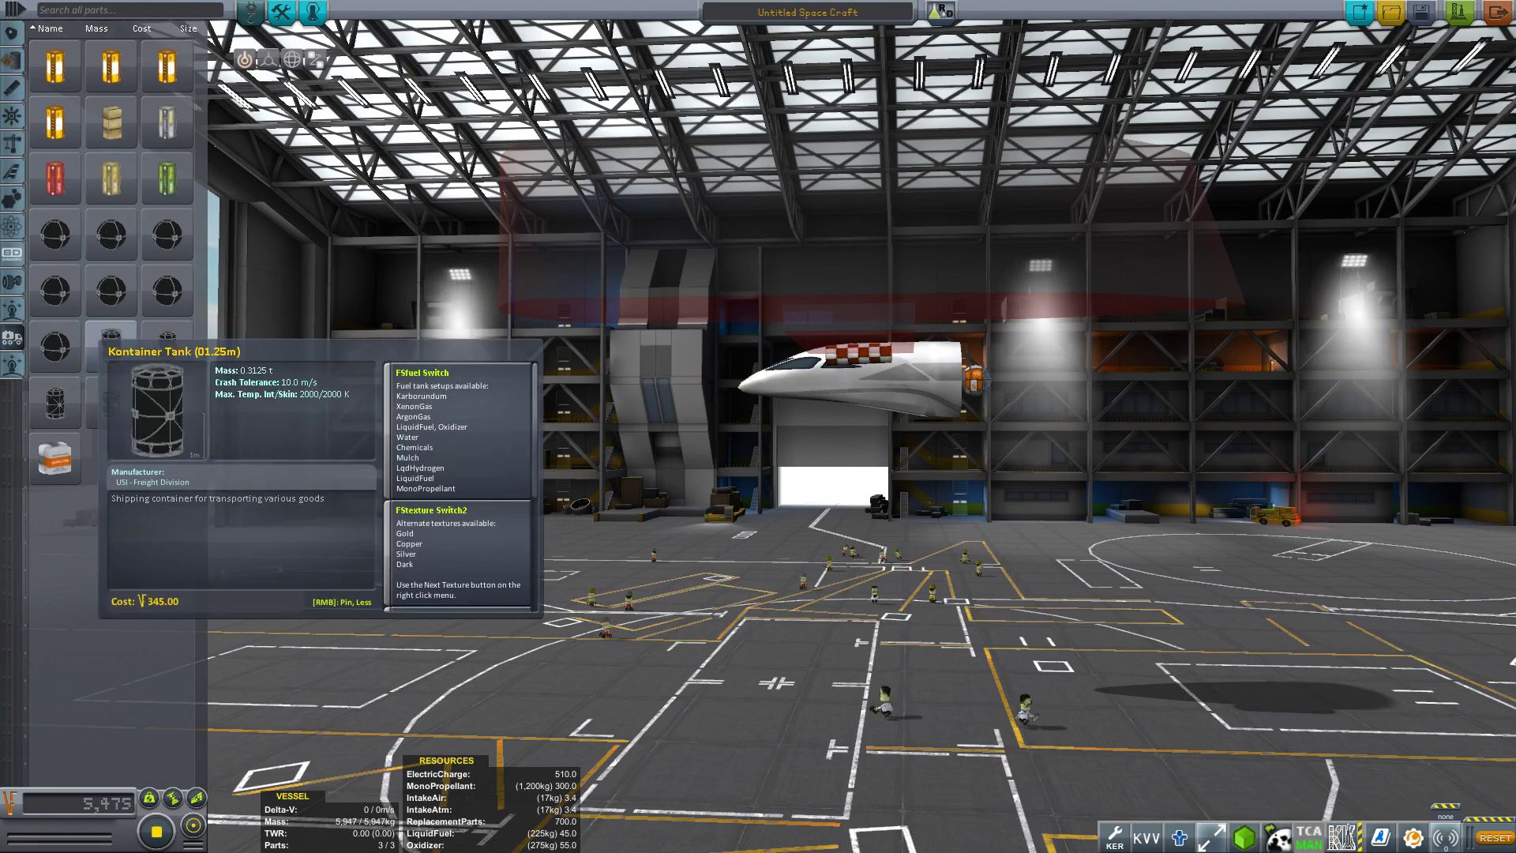
{"action": "left_click", "coordinate": [12, 365]}
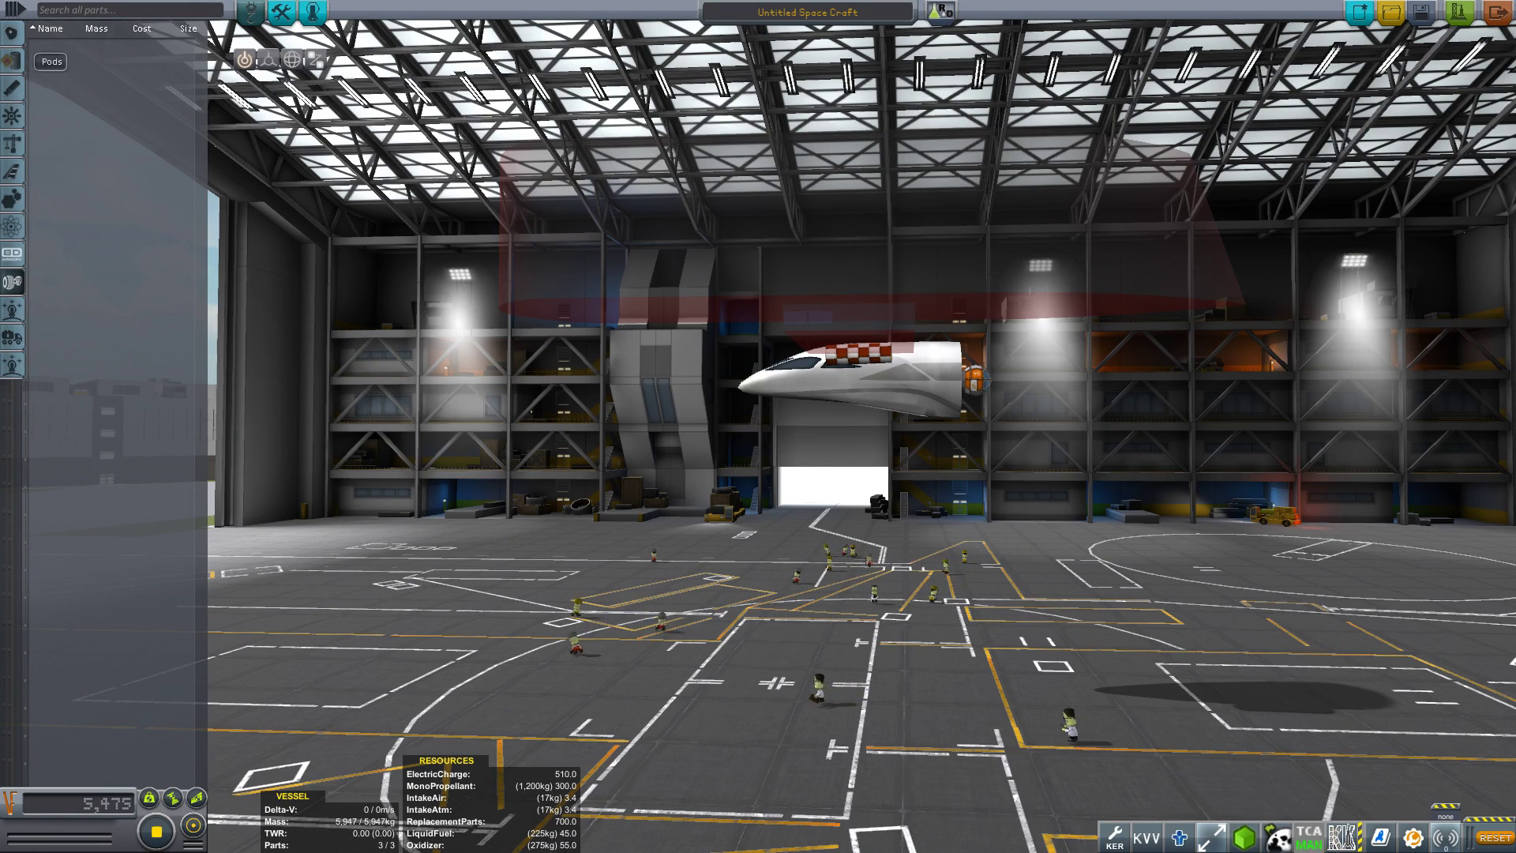
{"action": "left_click", "coordinate": [14, 9]}
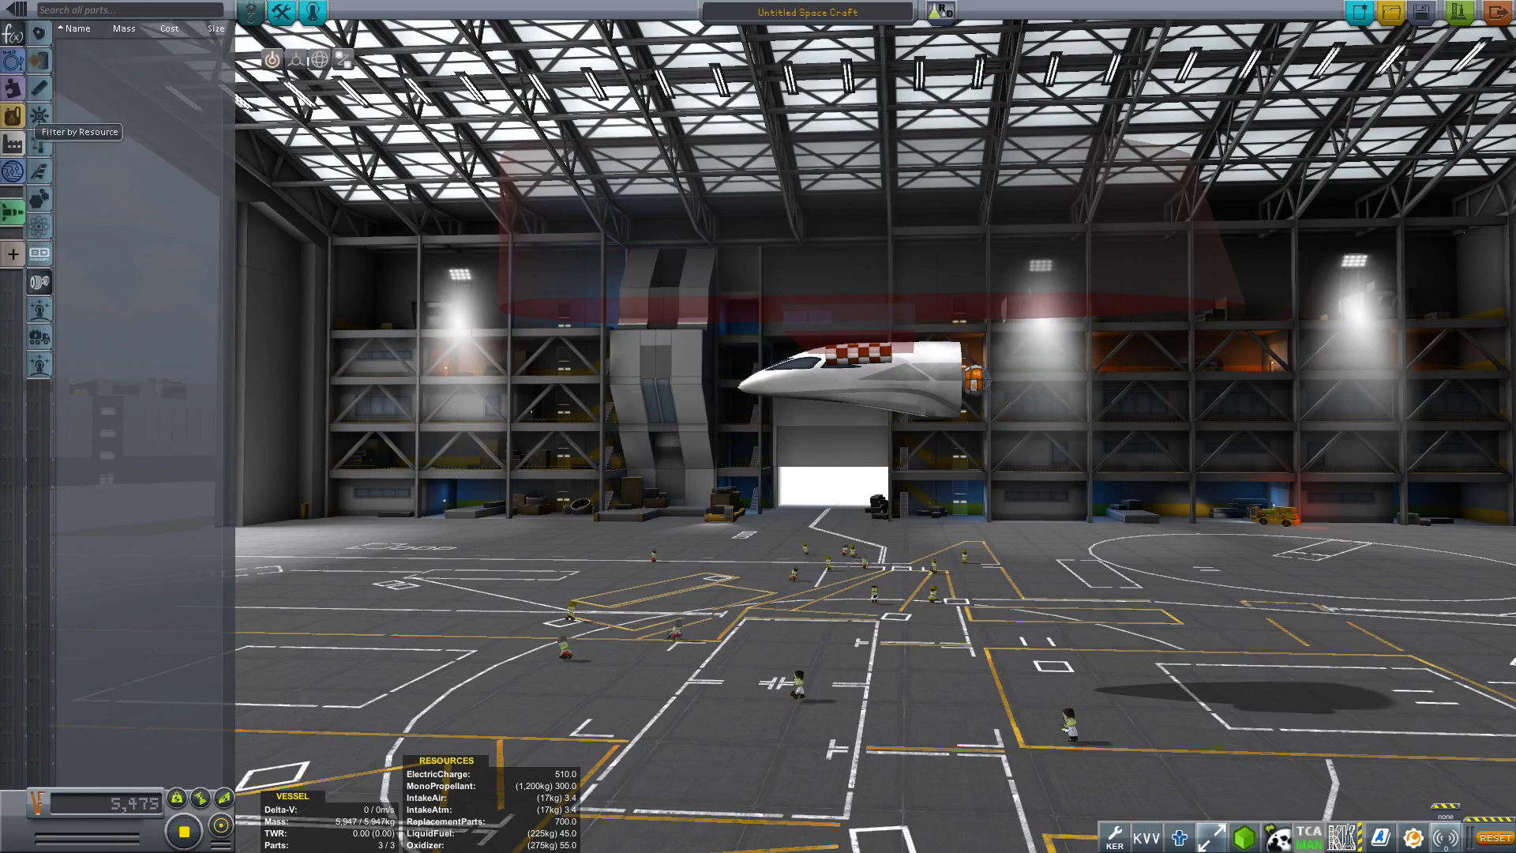
Leave the Spaceplane Hangar without saving the current craft
{"action": "left_click_drag", "start_coordinate": [758, 473], "coordinate": [1105, 553]}
{"action": "left_click", "coordinate": [1496, 13]}
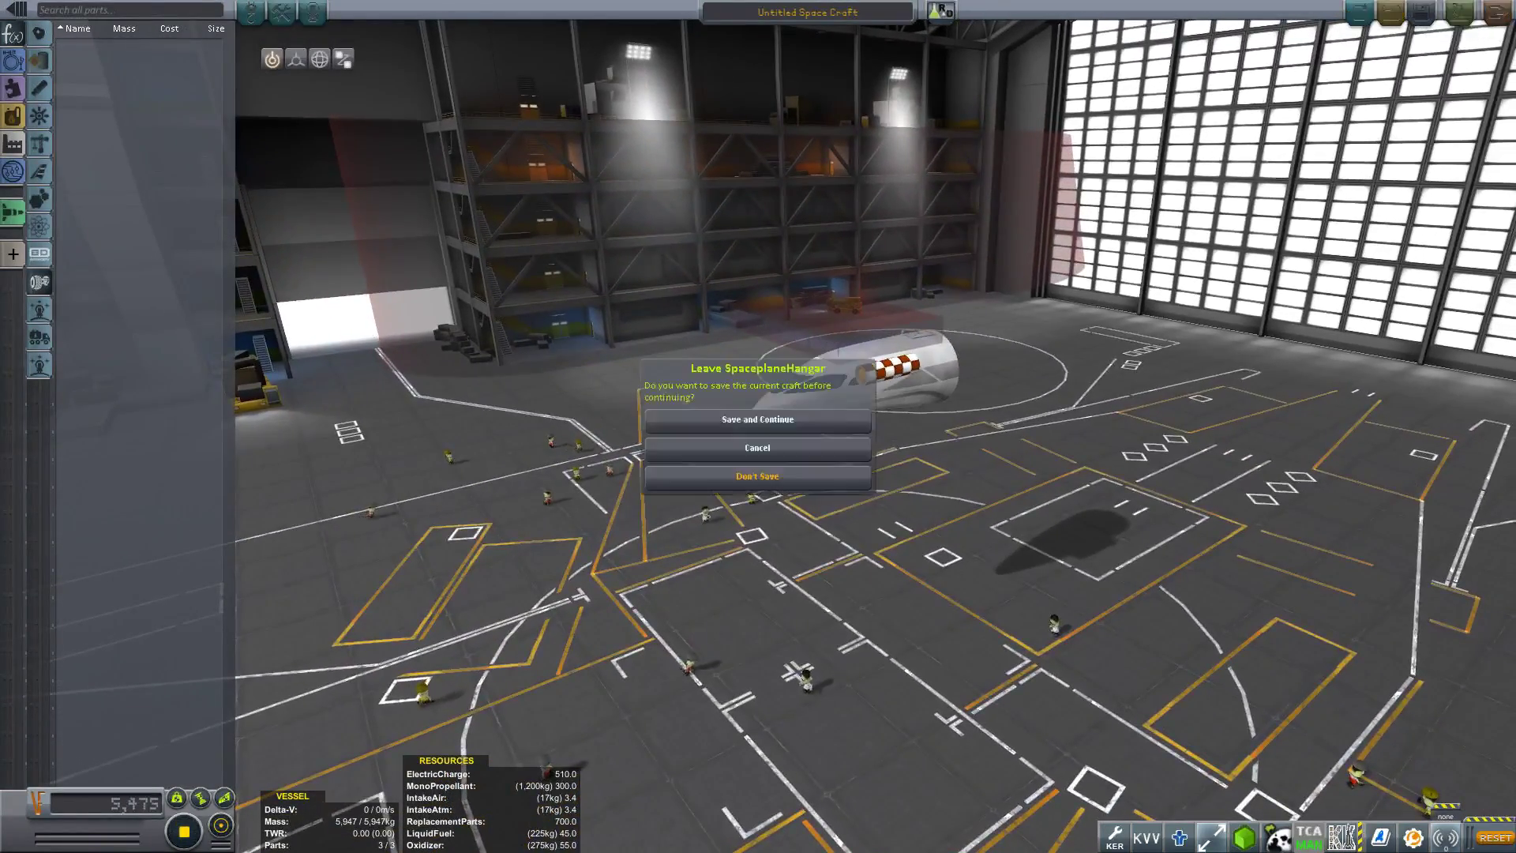
{"action": "left_click", "coordinate": [757, 476]}
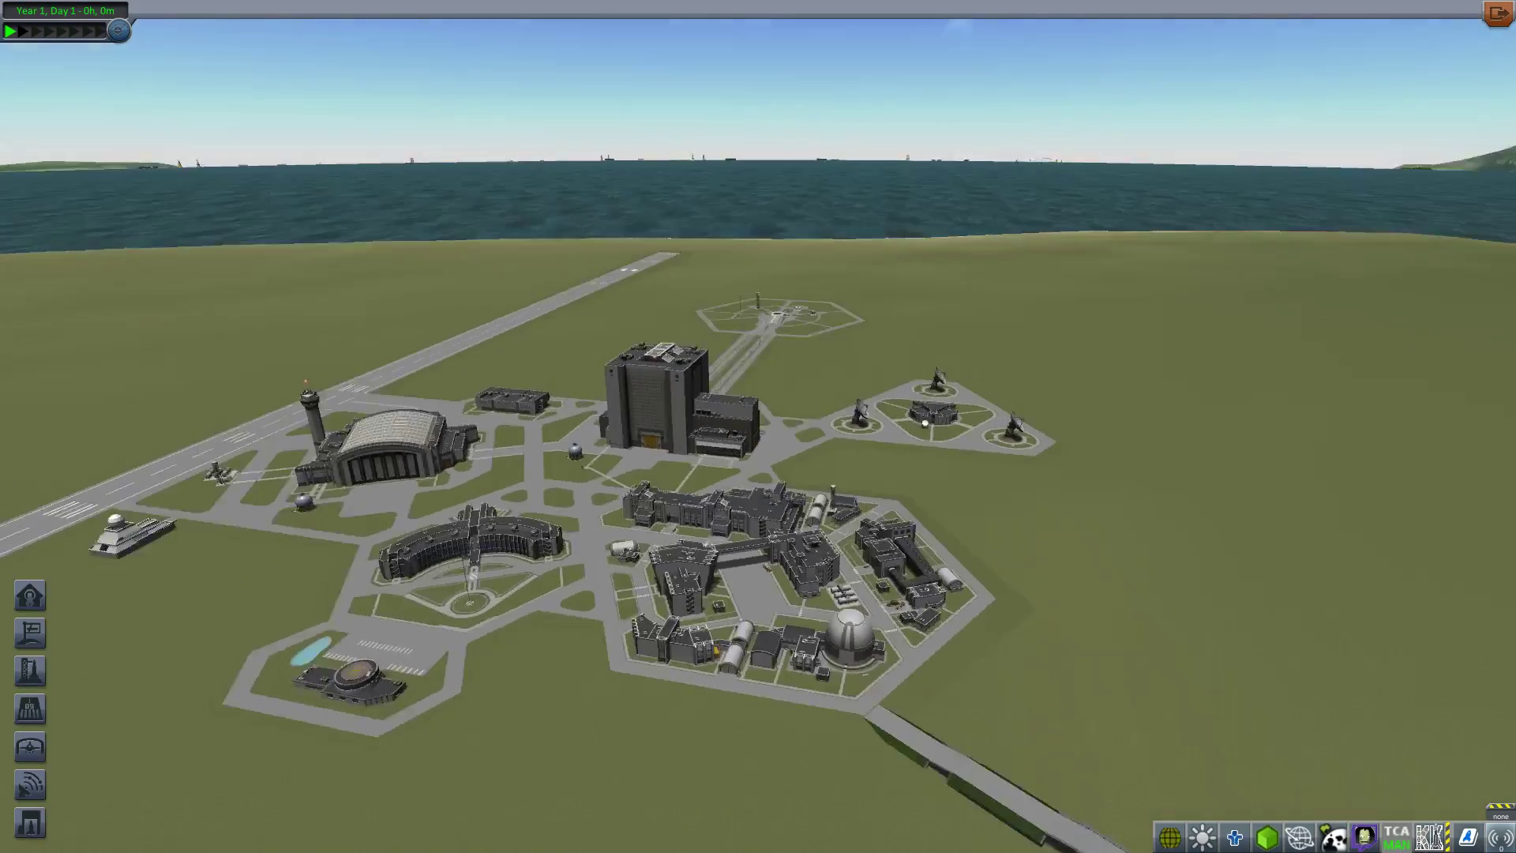
Look around the space center from all sides, including the runway, assembly building, hangars and tracking station
{"action": "left_click_drag", "start_coordinate": [758, 476], "coordinate": [987, 481]}
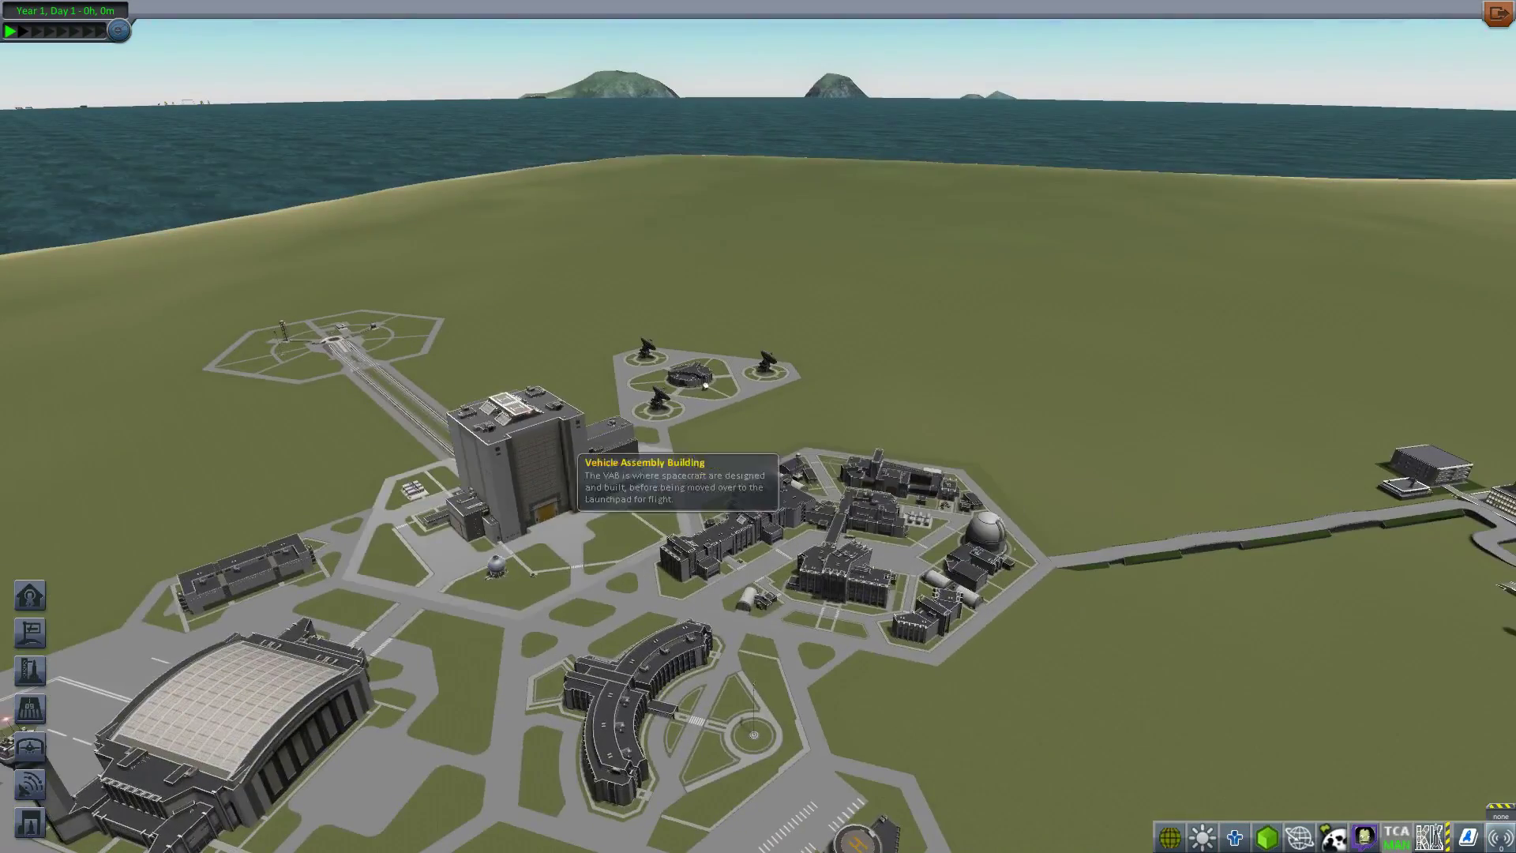
{"action": "left_click_drag", "start_coordinate": [553, 450], "coordinate": [1105, 505]}
{"action": "left_click_drag", "start_coordinate": [553, 465], "coordinate": [813, 474]}
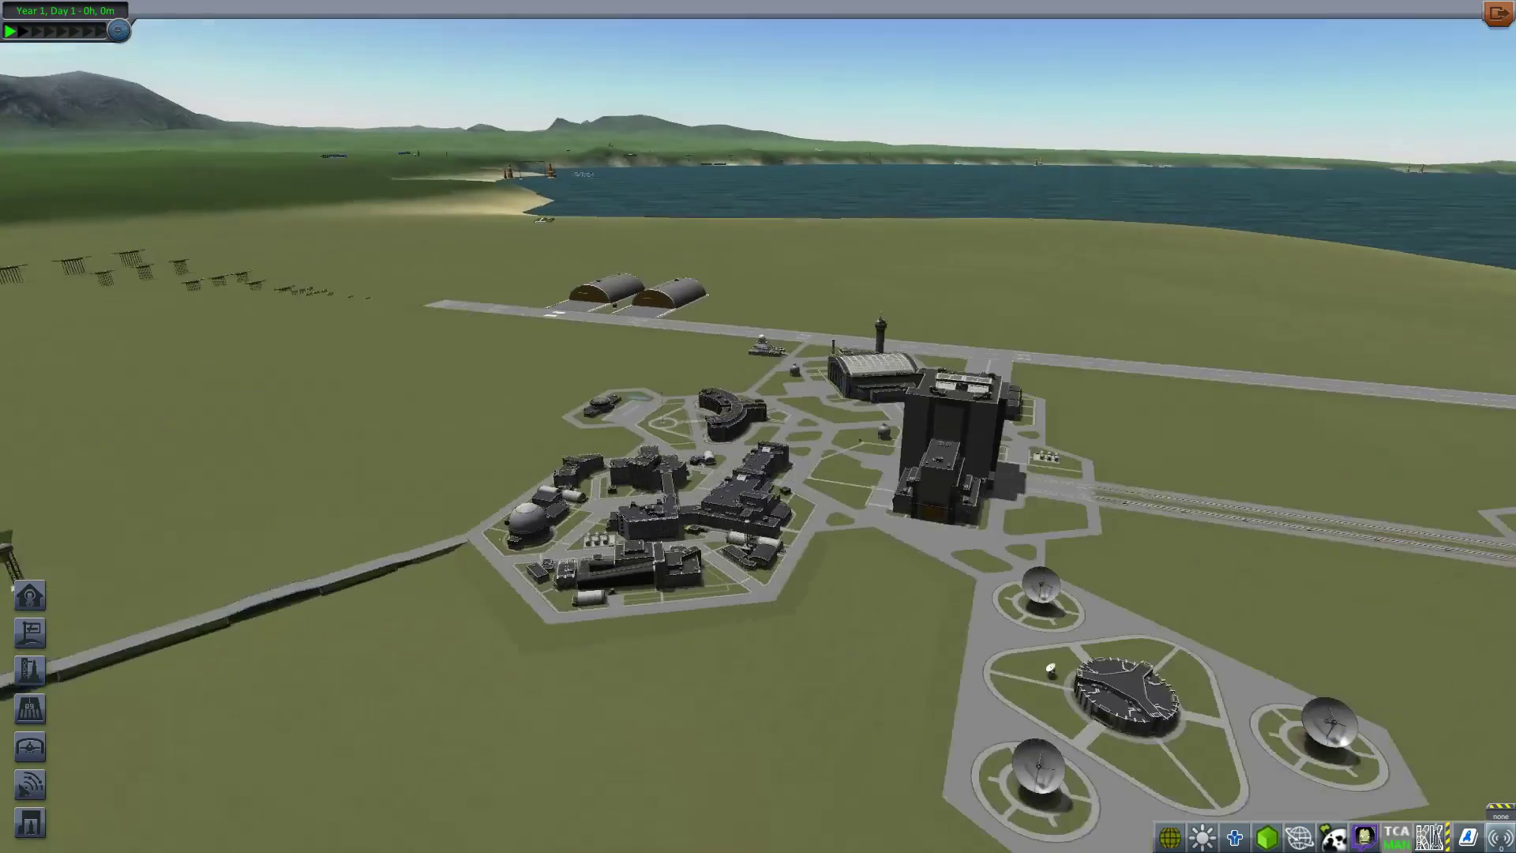
{"action": "left_click_drag", "start_coordinate": [489, 466], "coordinate": [751, 472]}
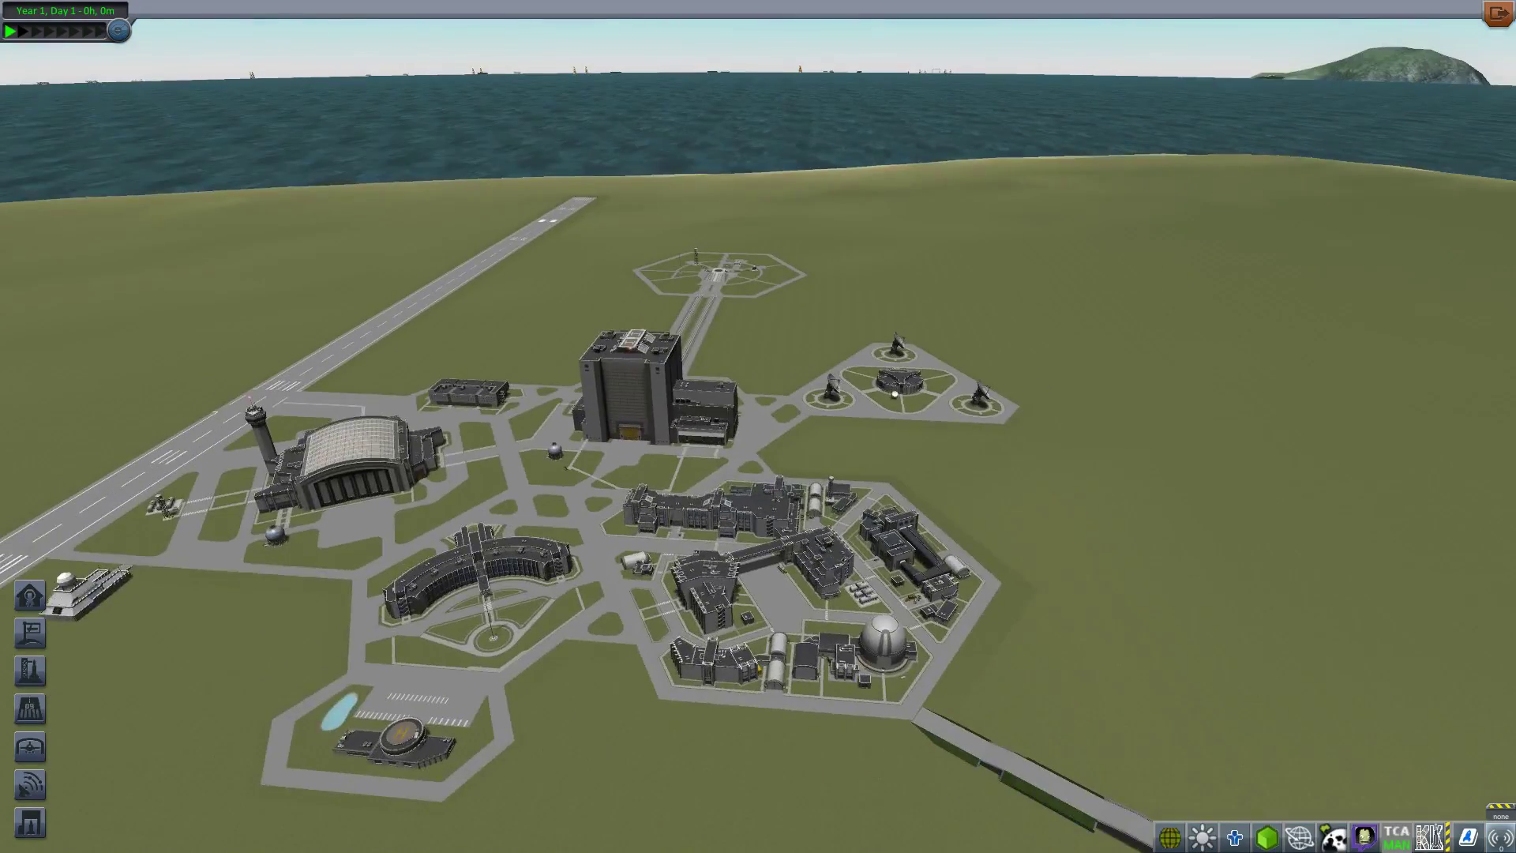
{"action": "left_click_drag", "start_coordinate": [852, 442], "coordinate": [545, 474]}
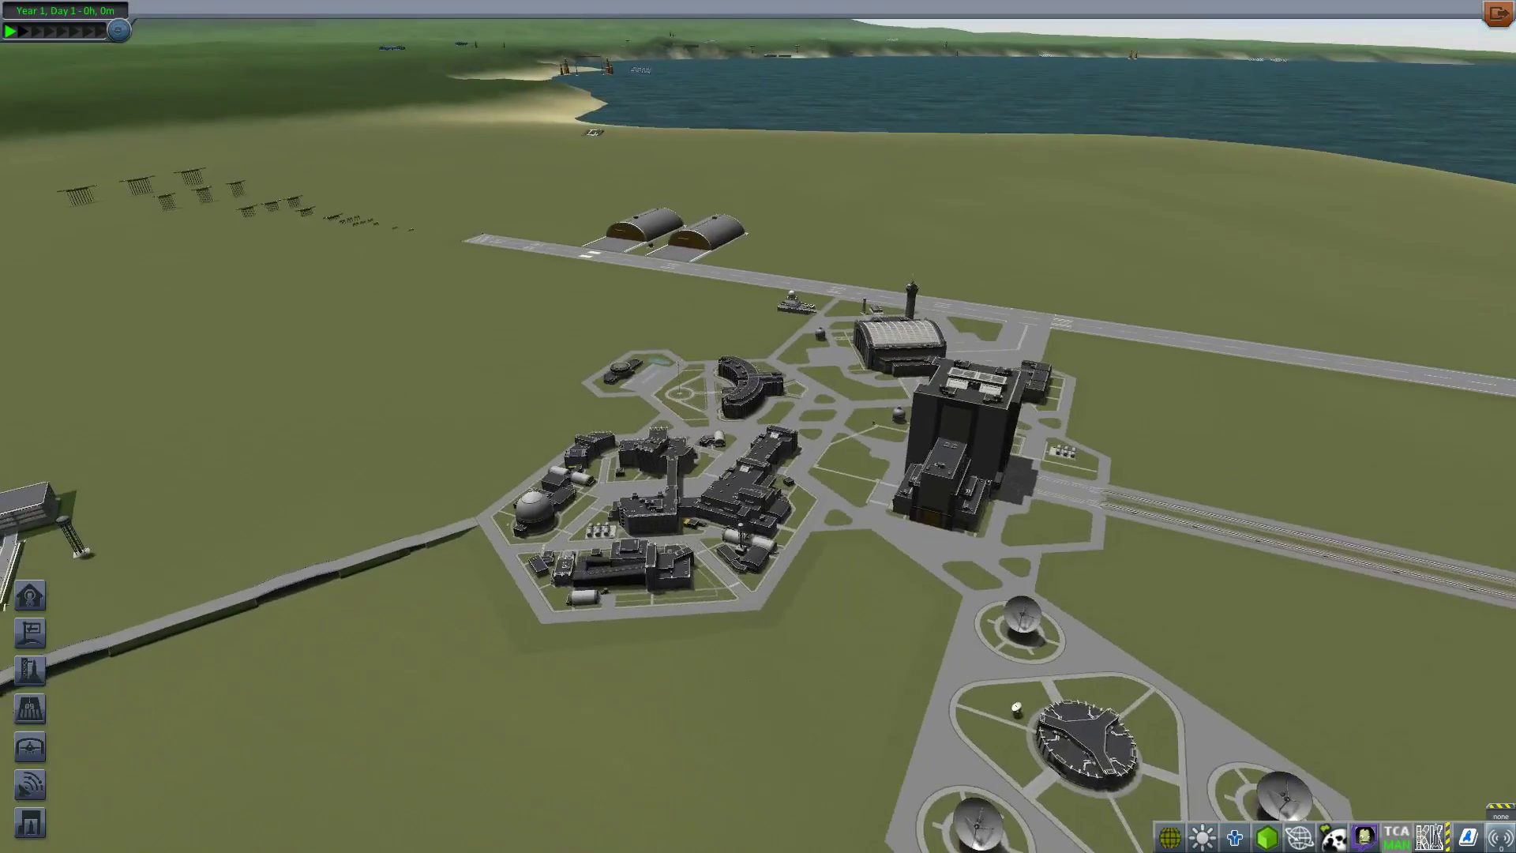
{"action": "left_click_drag", "start_coordinate": [790, 505], "coordinate": [695, 438]}
{"action": "left_click_drag", "start_coordinate": [907, 466], "coordinate": [1082, 497]}
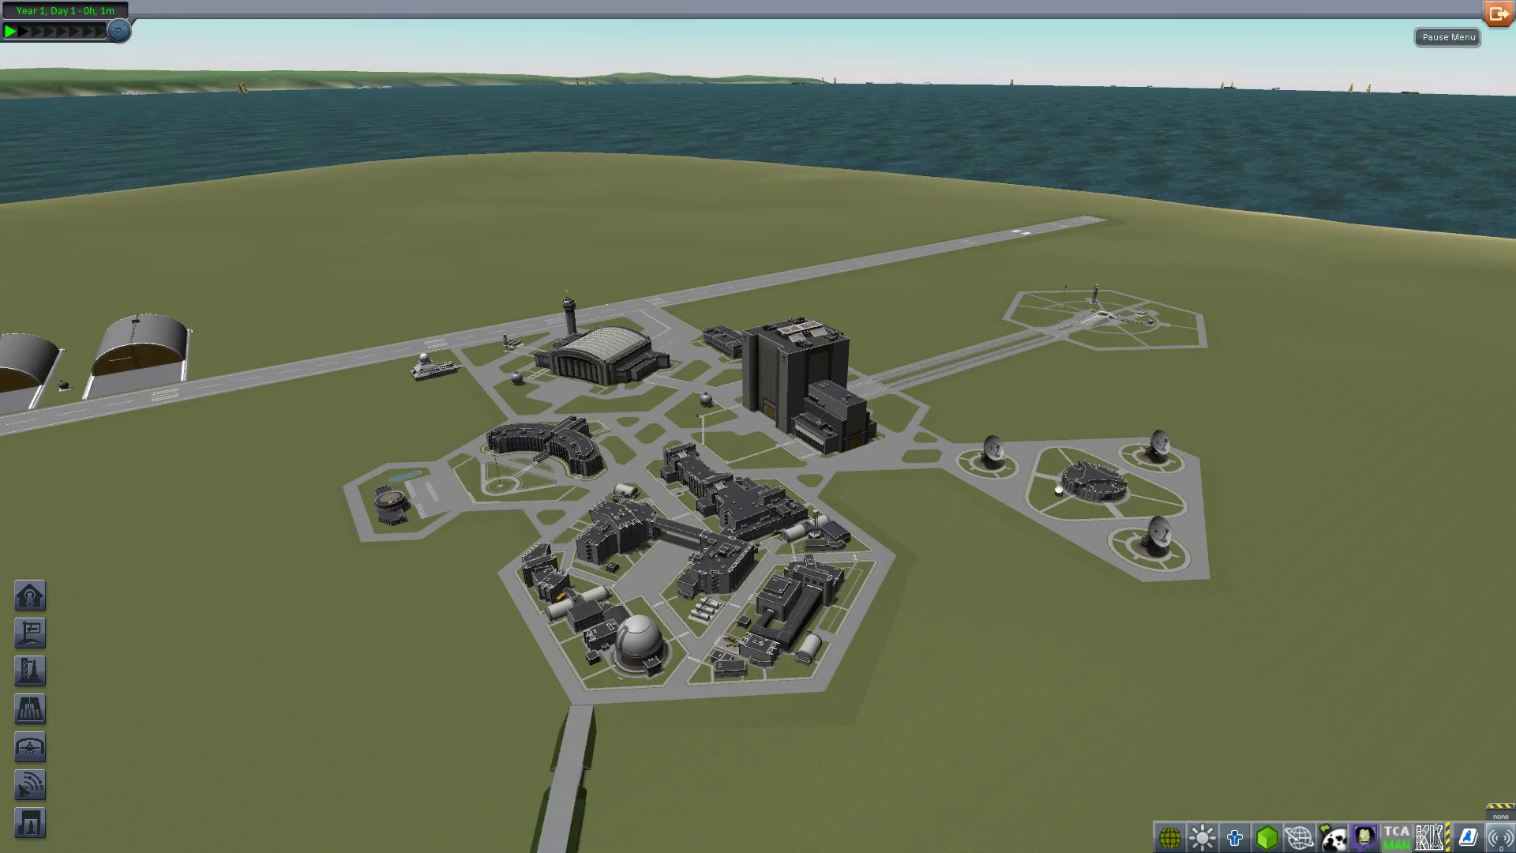
{"action": "left_click_drag", "start_coordinate": [789, 466], "coordinate": [896, 414]}
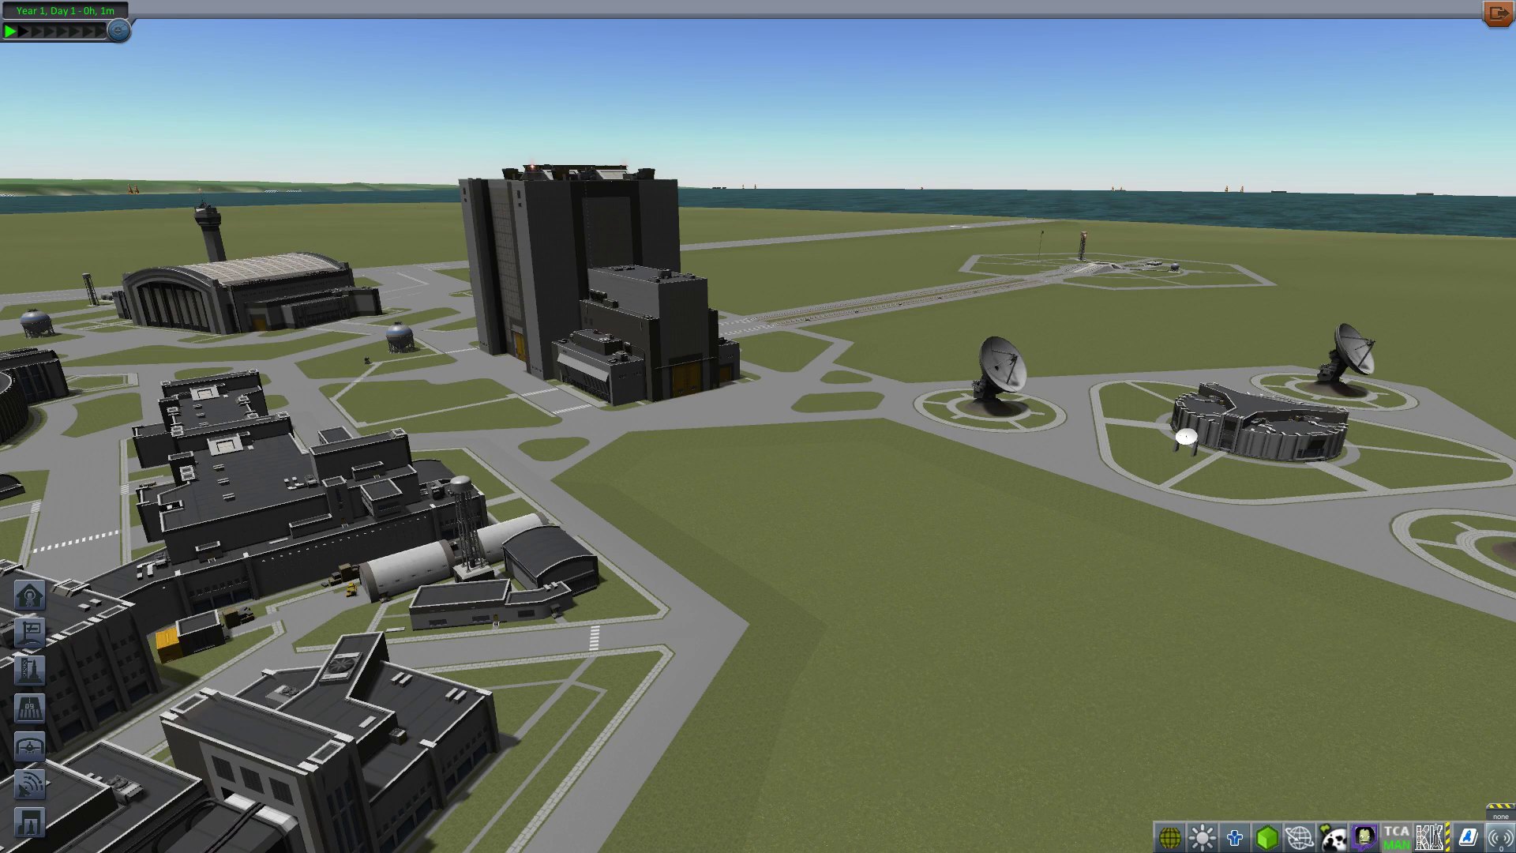
Exit the space center to the main menu and quit the game
{"action": "left_click", "coordinate": [1498, 13]}
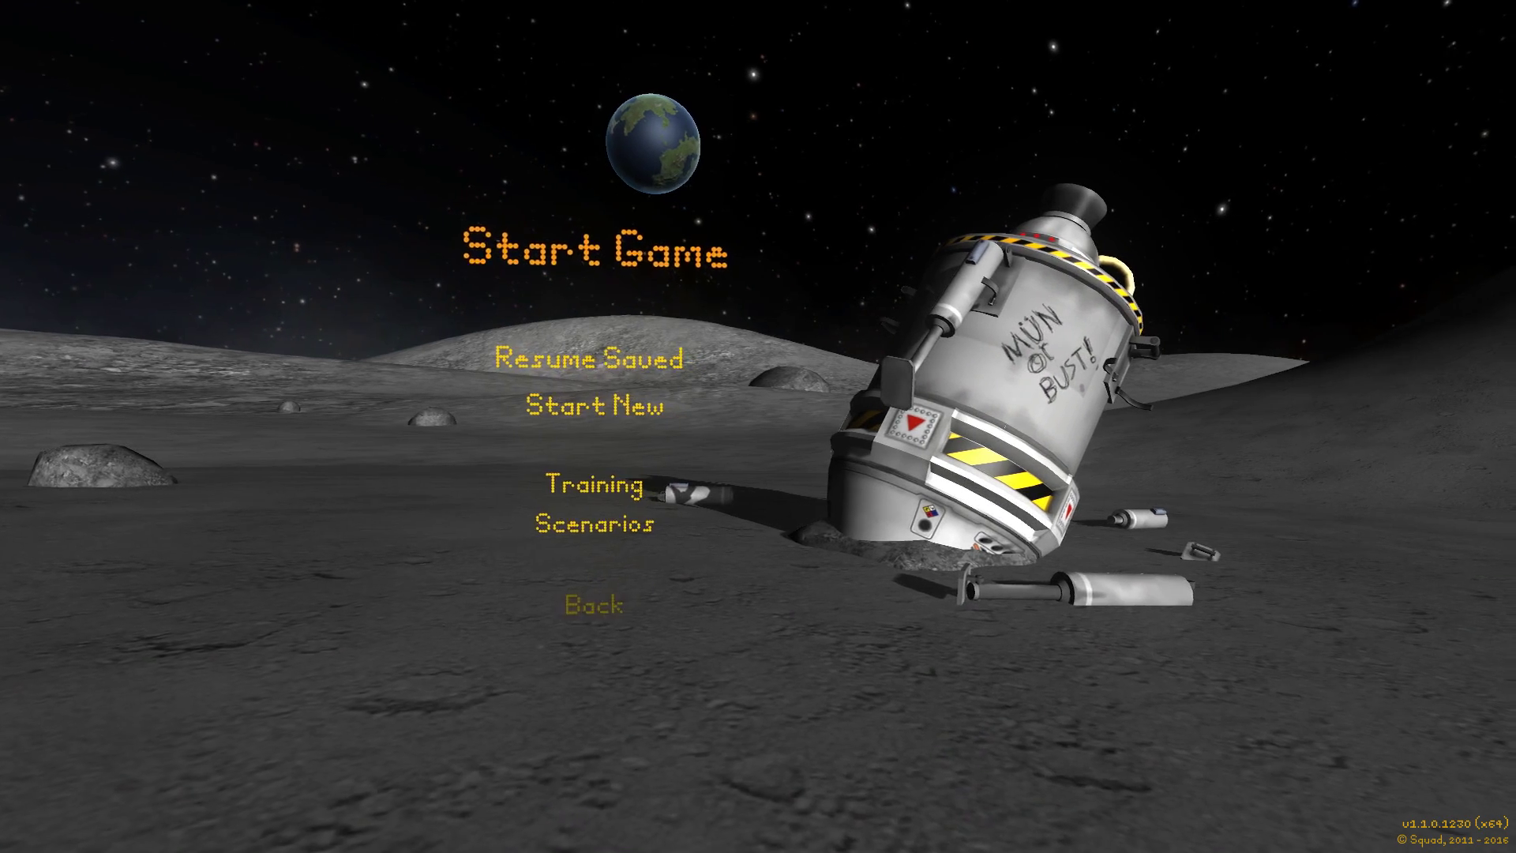
{"action": "left_click", "coordinate": [628, 586]}
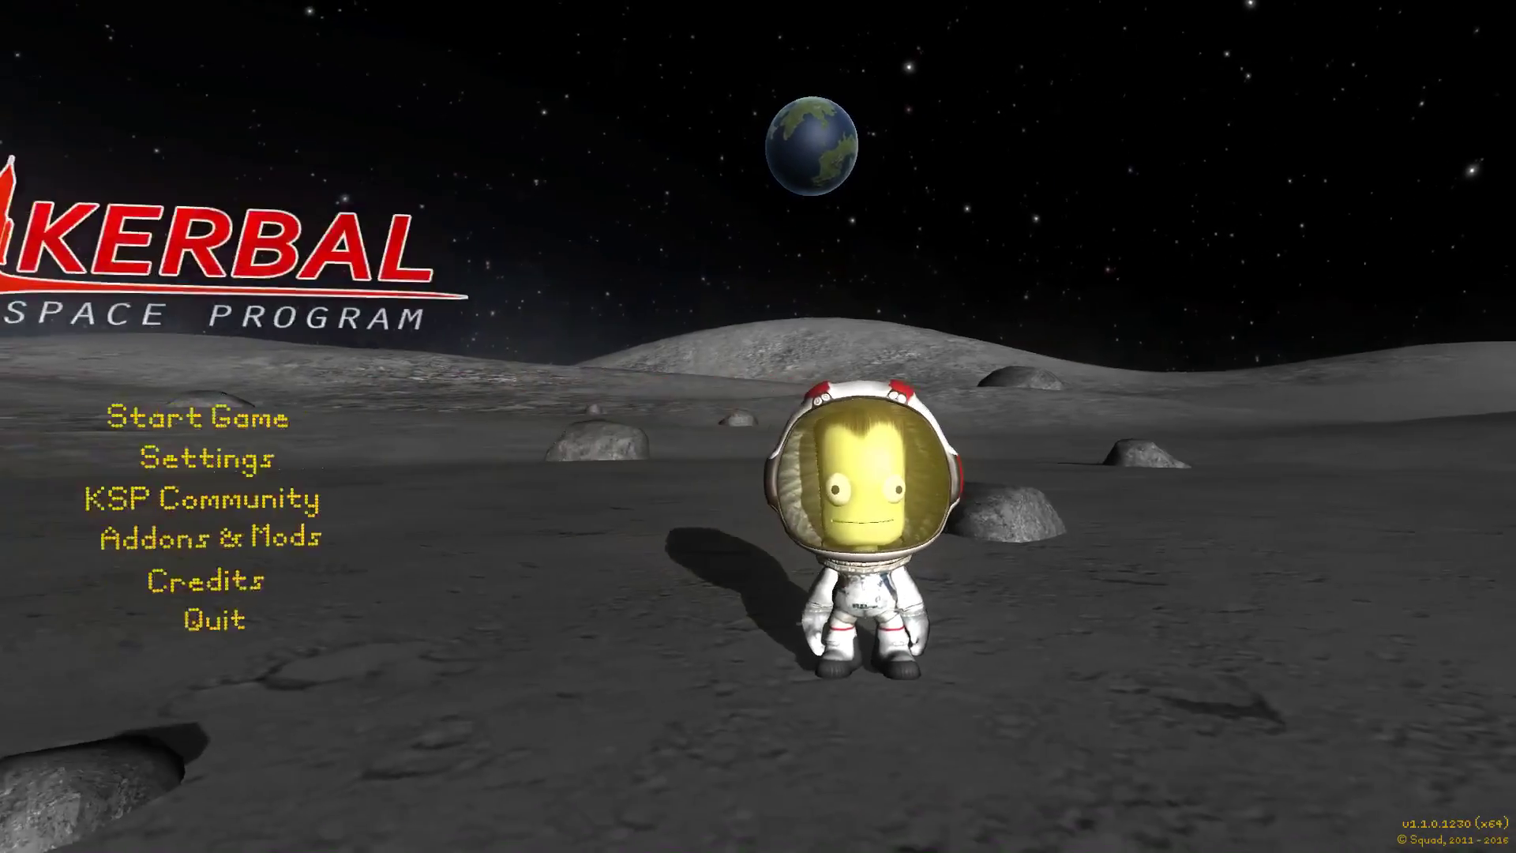
{"action": "left_click", "coordinate": [443, 607]}
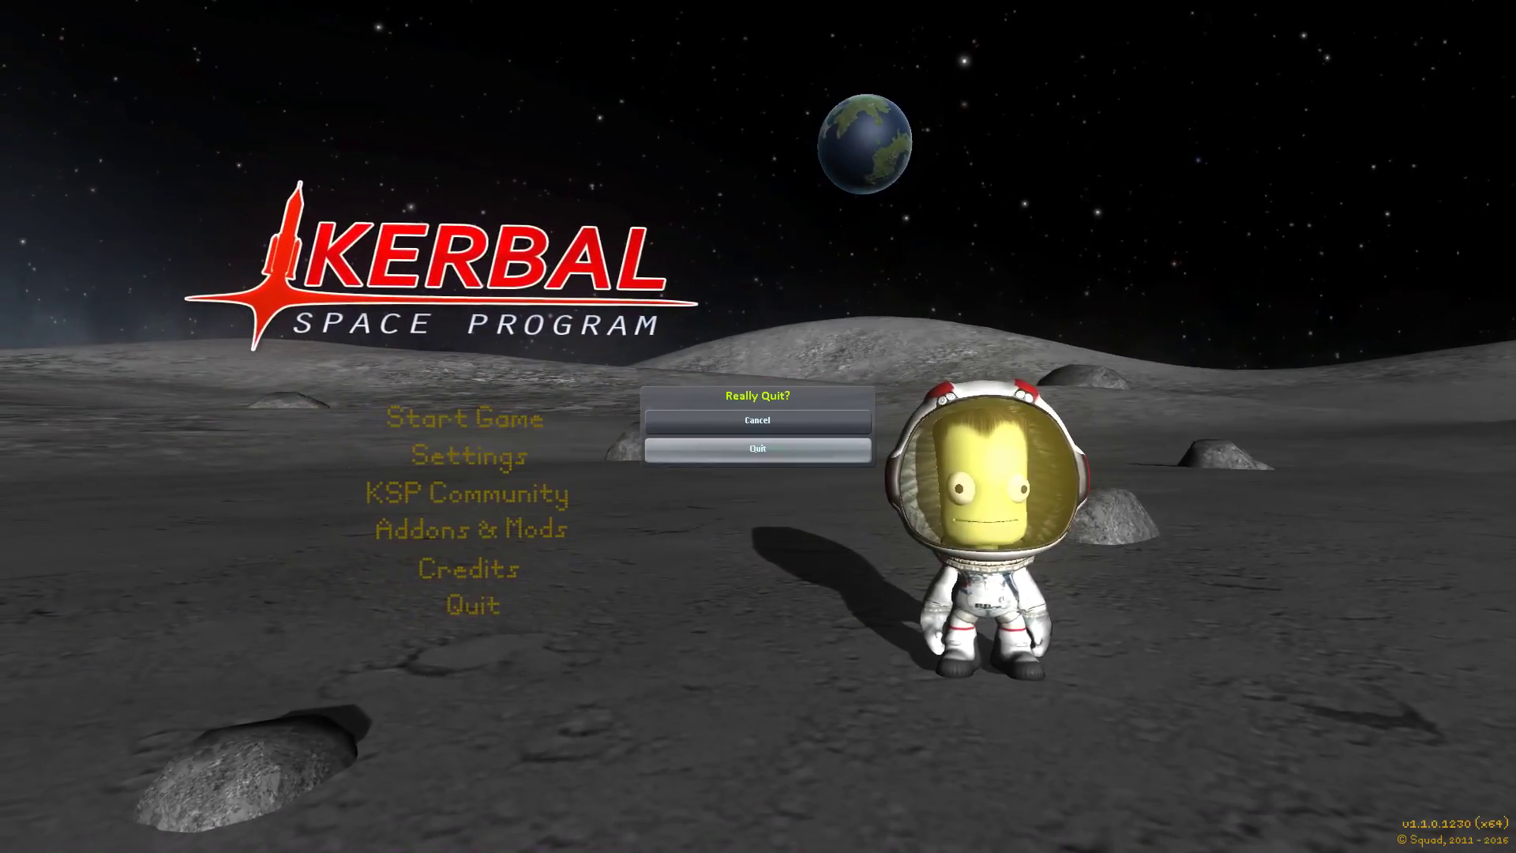